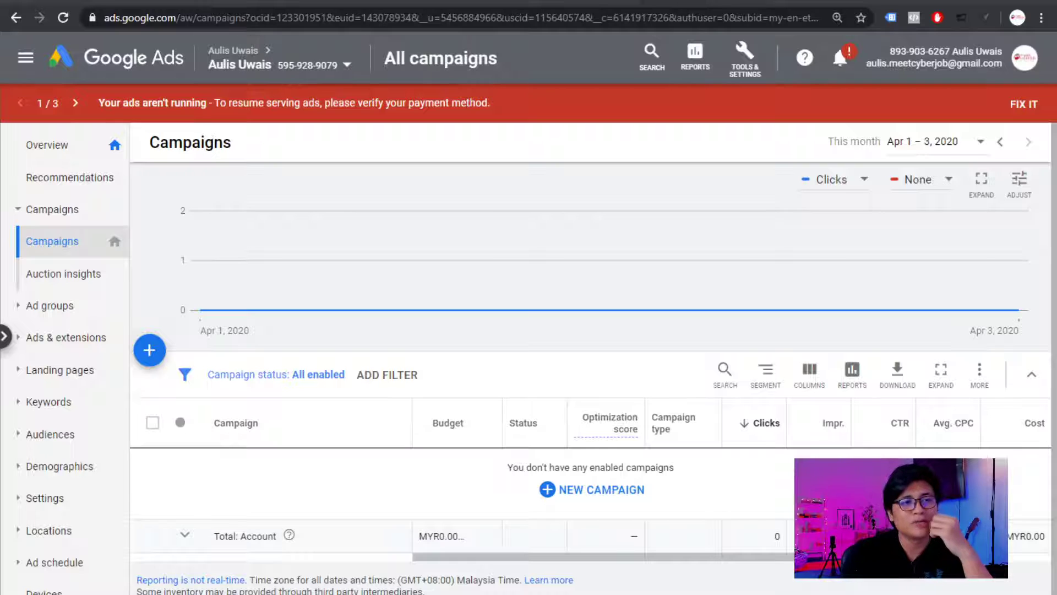
Switch to the Google results for sanitizer and look over the search ads
{"action": "key", "text": "ctrl+Tab"}
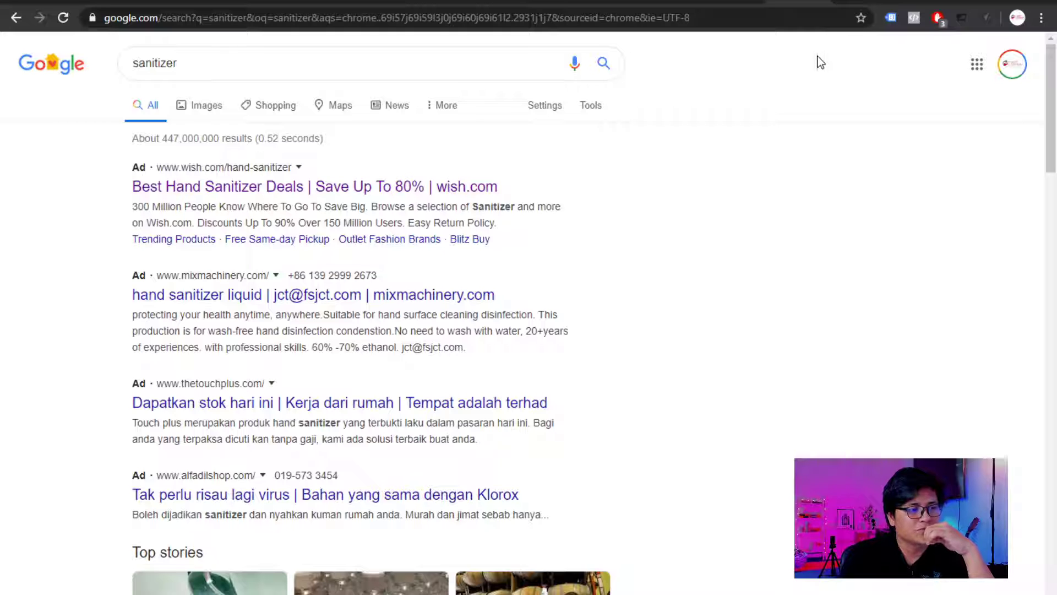
{"action": "scroll", "coordinate": [820, 63], "scroll_direction": "down", "scroll_amount": 4}
{"action": "scroll", "coordinate": [819, 59], "scroll_direction": "up", "scroll_amount": 4}
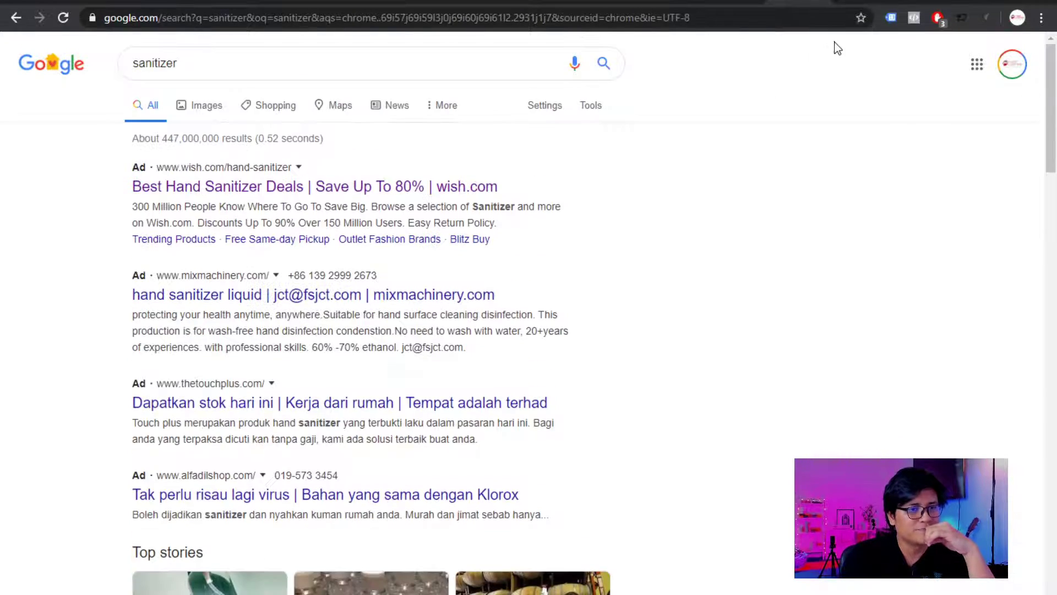
Open the mudah.my Malaysia for-sale listings in a new browser tab and look through the page
{"action": "key", "text": "ctrl+t"}
{"action": "type", "text": "berita"}
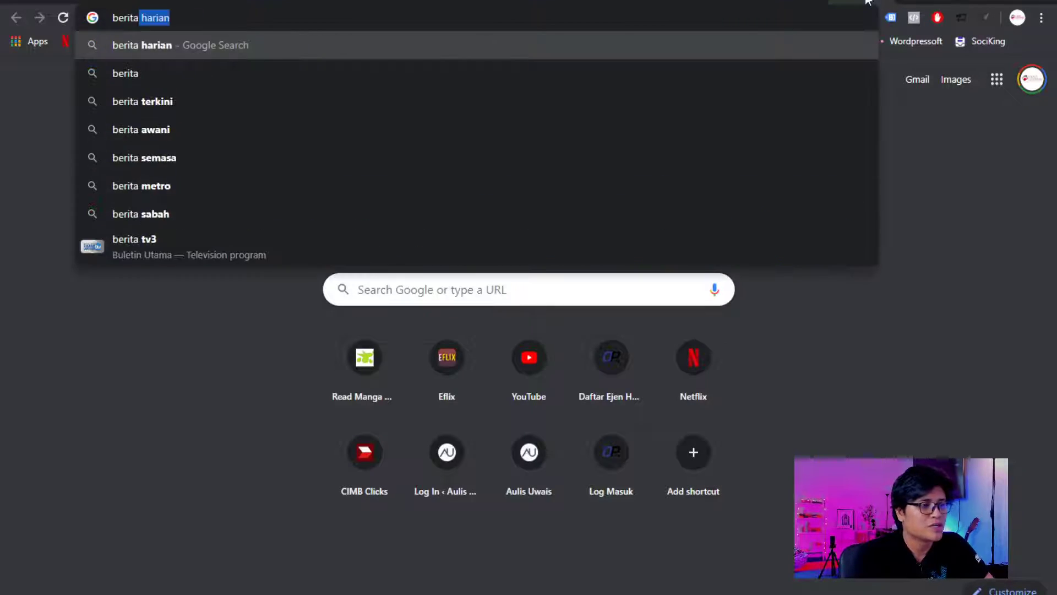
{"action": "key", "text": "Delete"}
{"action": "key", "text": "ctrl+a"}
{"action": "type", "text": "mudah"}
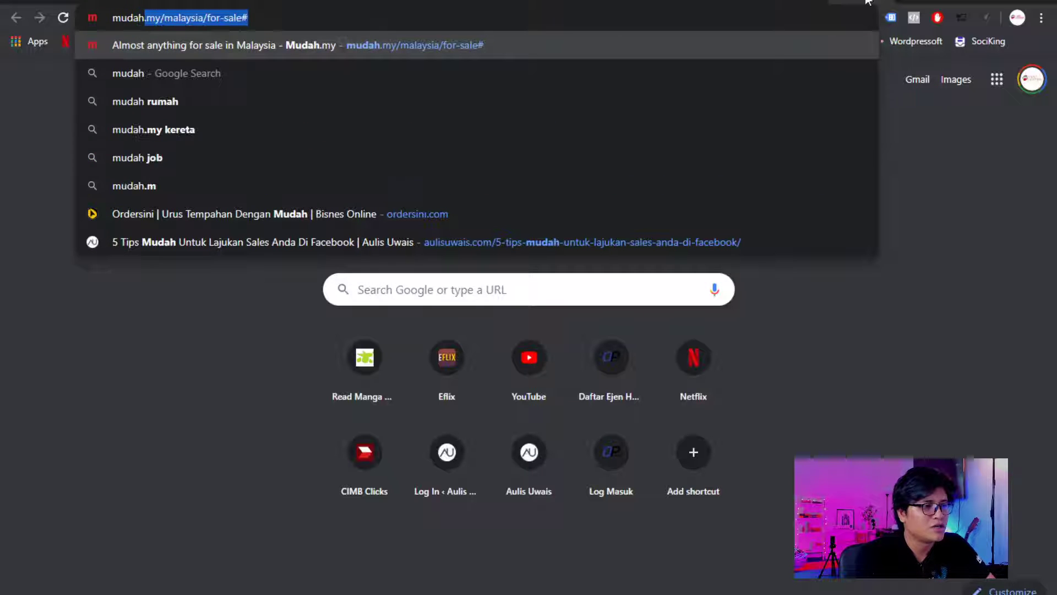
{"action": "key", "text": "Return"}
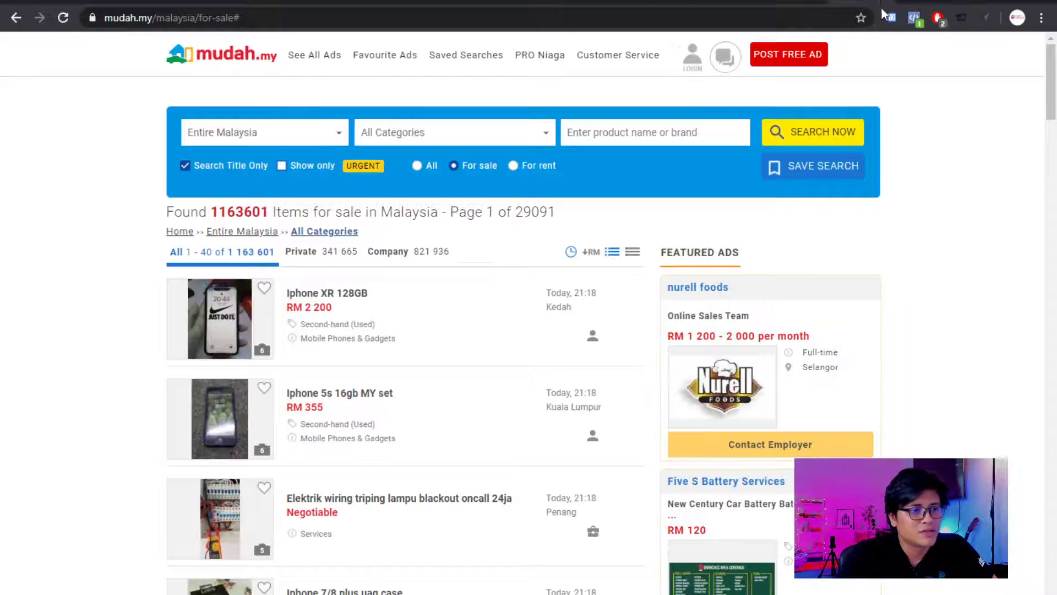
{"action": "scroll", "coordinate": [897, 296], "scroll_direction": "down", "scroll_amount": 20}
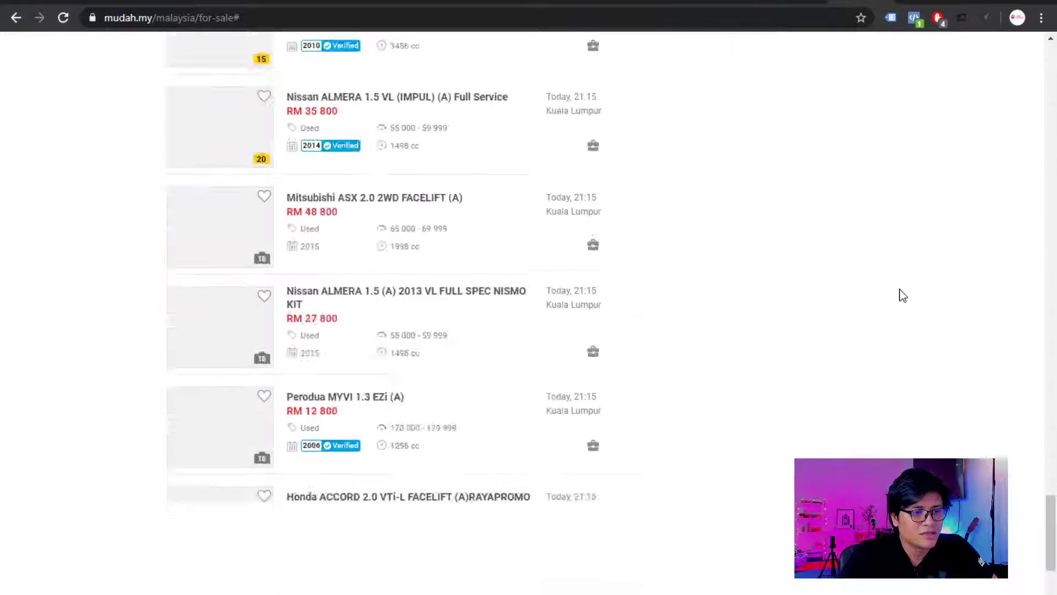
{"action": "scroll", "coordinate": [911, 280], "scroll_direction": "up", "scroll_amount": 20}
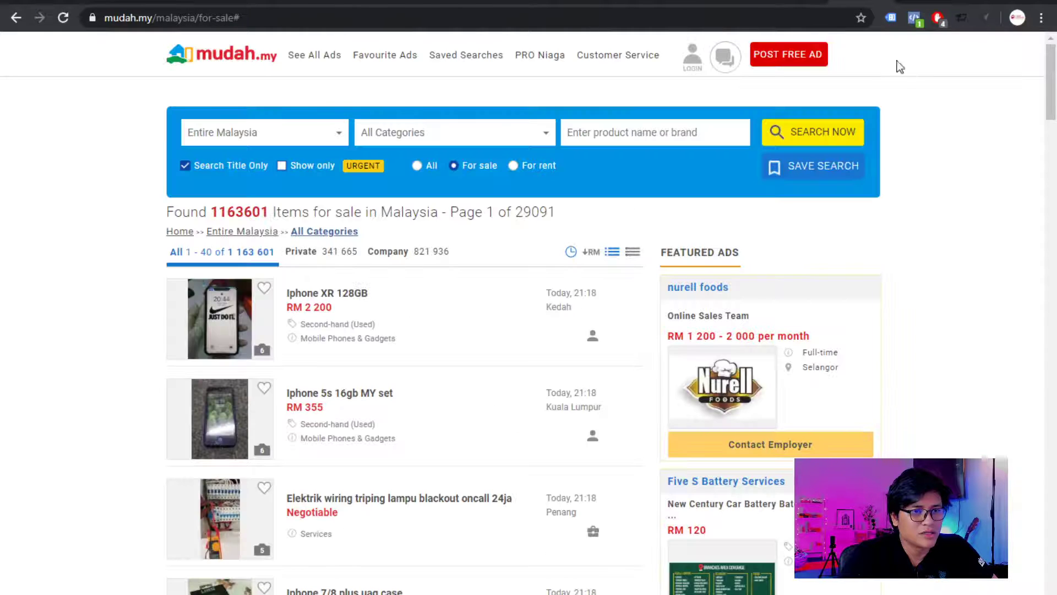
Pause AdBlock on all sites and check the mudah.my listings page for banner ads
{"action": "left_click", "coordinate": [937, 18]}
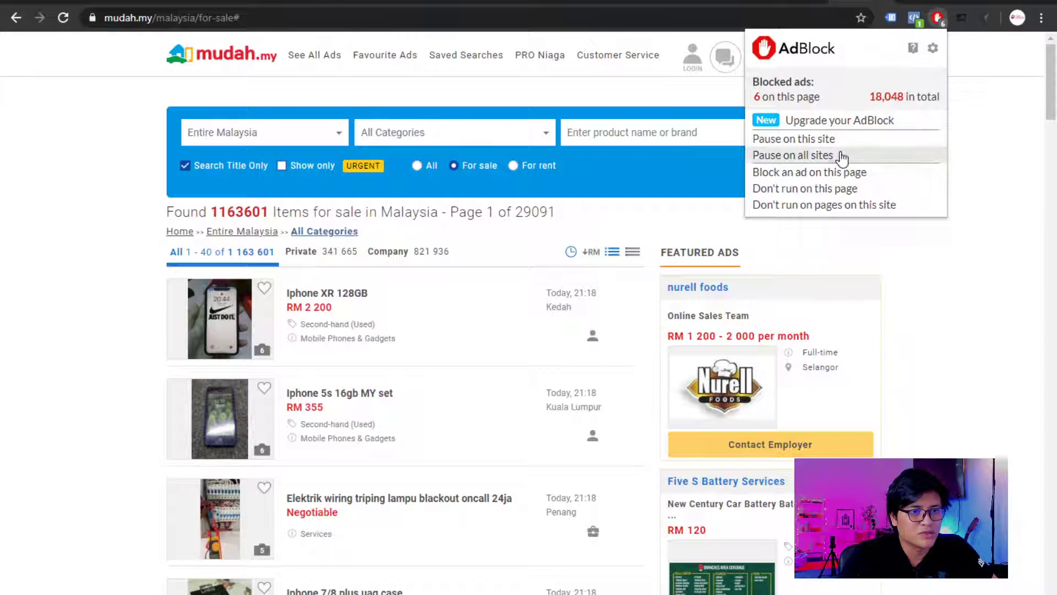
{"action": "left_click", "coordinate": [842, 158]}
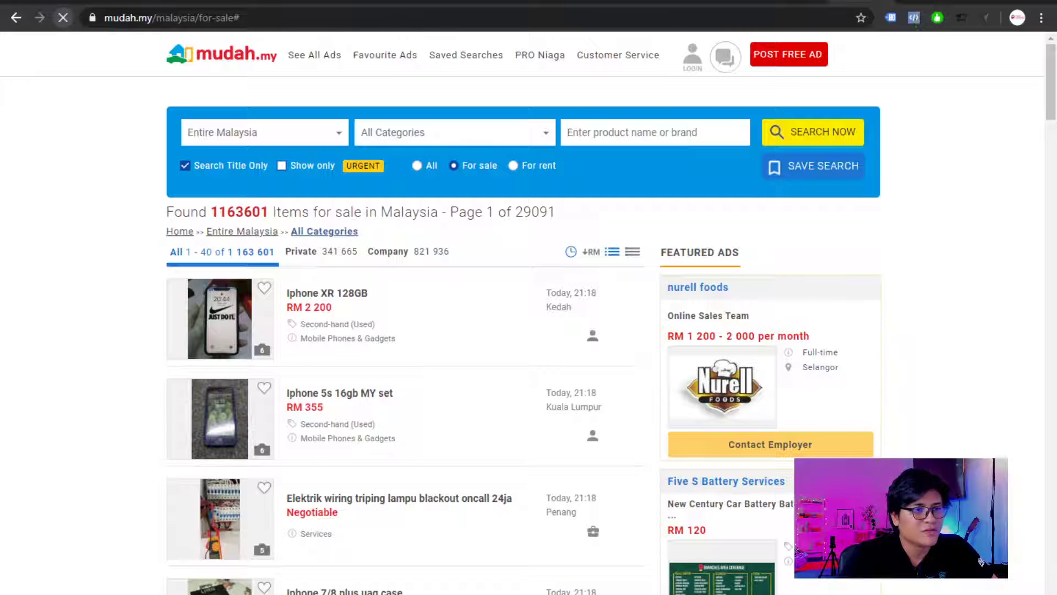
{"action": "scroll", "coordinate": [943, 194], "scroll_direction": "down", "scroll_amount": 8}
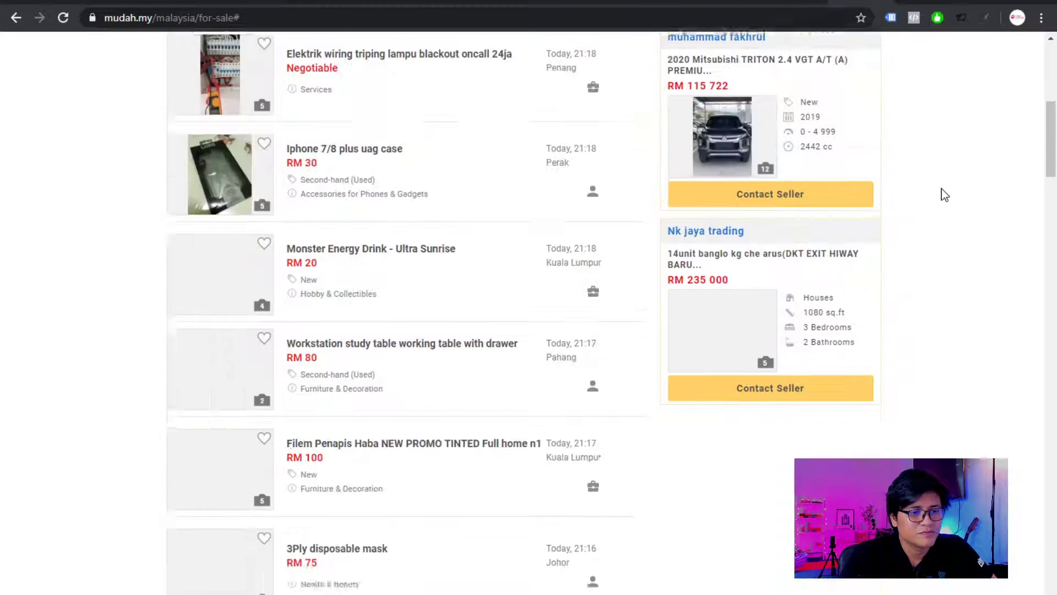
{"action": "scroll", "coordinate": [944, 194], "scroll_direction": "down", "scroll_amount": 5}
{"action": "scroll", "coordinate": [944, 194], "scroll_direction": "up", "scroll_amount": 15}
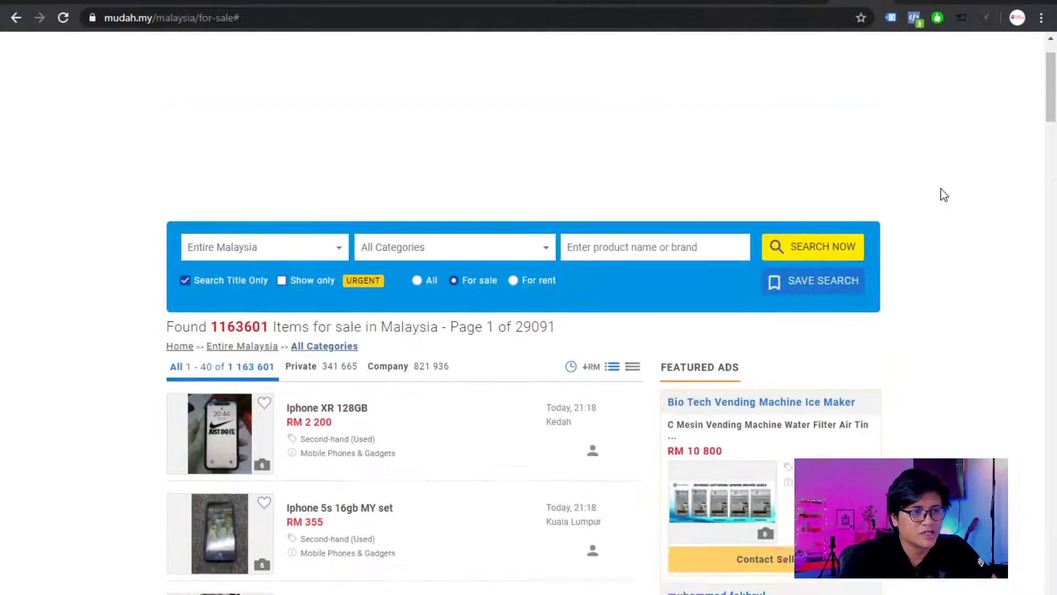
{"action": "scroll", "coordinate": [944, 194], "scroll_direction": "up", "scroll_amount": 2}
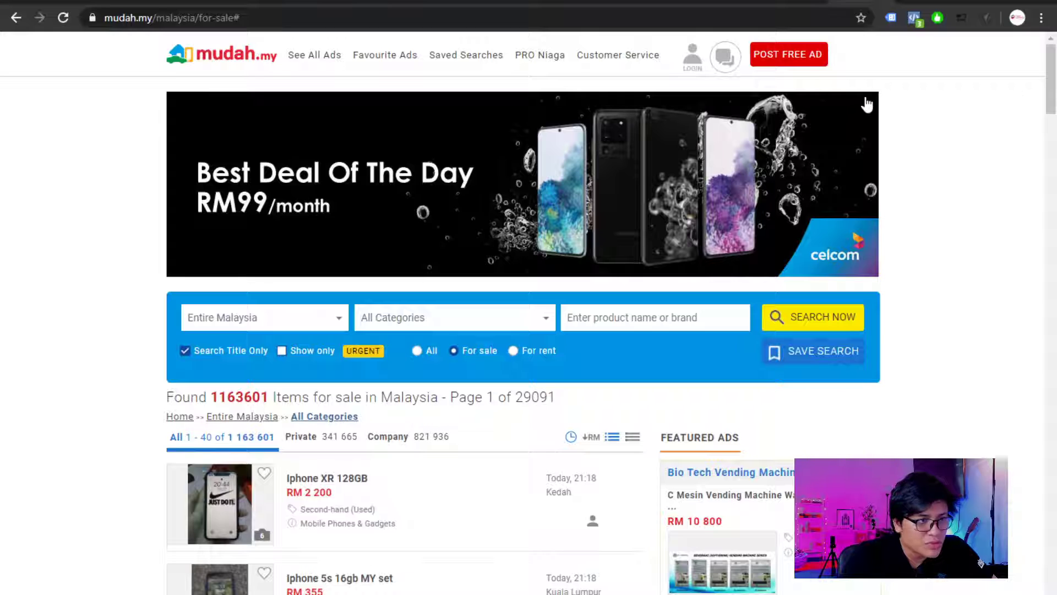
View the landing page behind the Celcom banner ad, close it and reload the mudah.my listings
{"action": "left_click", "coordinate": [875, 104]}
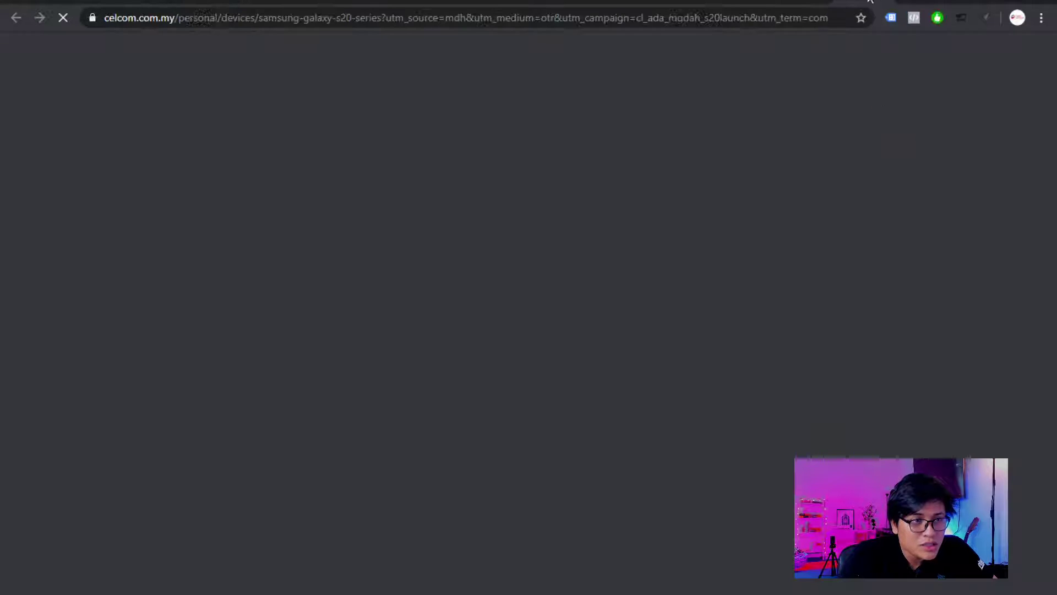
{"action": "key", "text": "ctrl+w"}
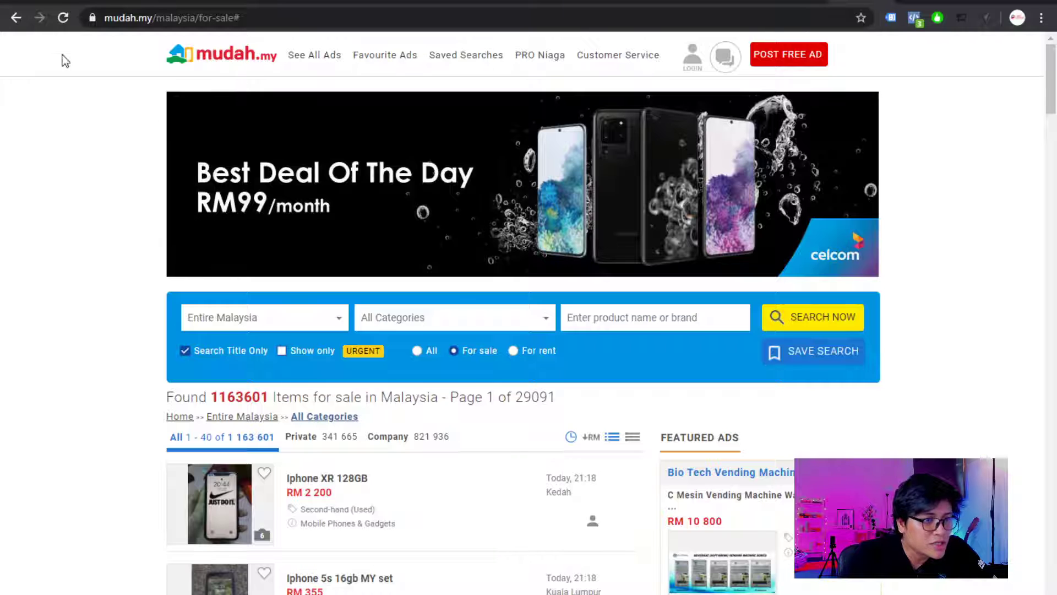
{"action": "left_click", "coordinate": [63, 17]}
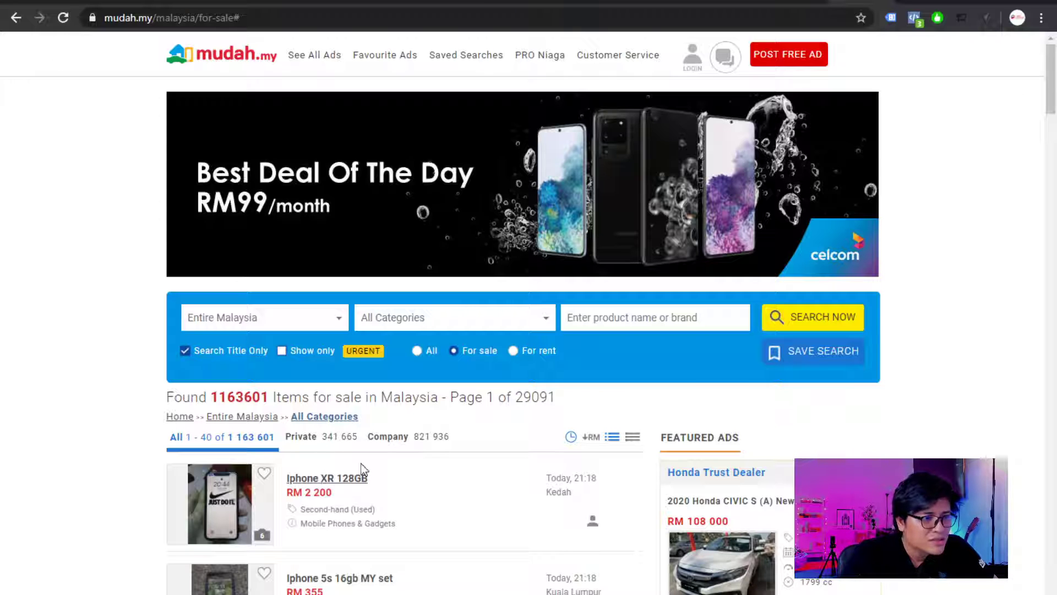
Open the Iphone XR 128GB listing and examine the display ad beside the seller's description
{"action": "left_click", "coordinate": [359, 476]}
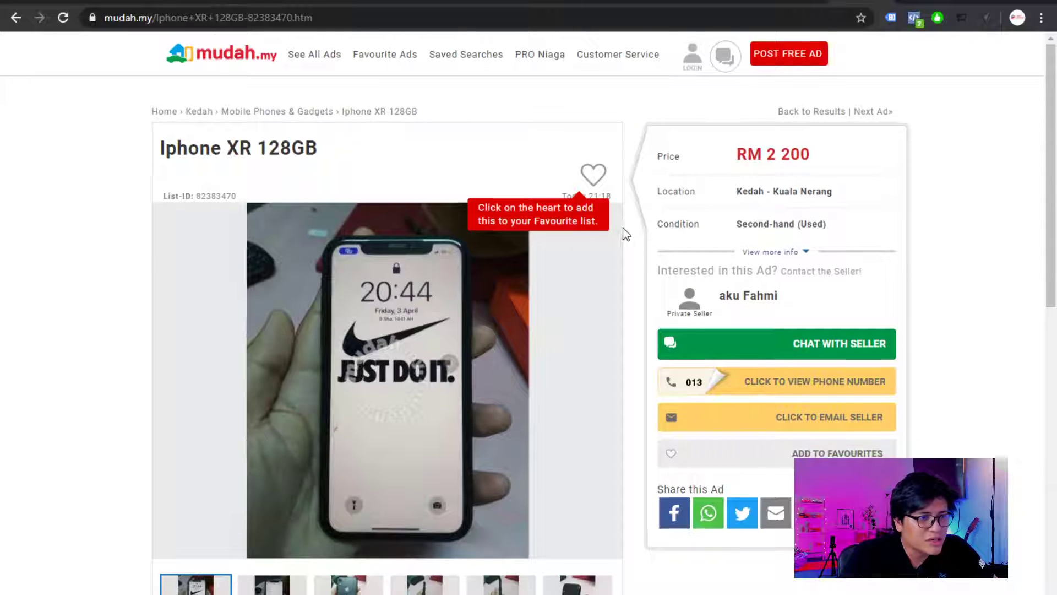
{"action": "scroll", "coordinate": [706, 254], "scroll_direction": "down", "scroll_amount": 7}
{"action": "scroll", "coordinate": [852, 286], "scroll_direction": "up", "scroll_amount": 10}
{"action": "scroll", "coordinate": [853, 287], "scroll_direction": "down", "scroll_amount": 15}
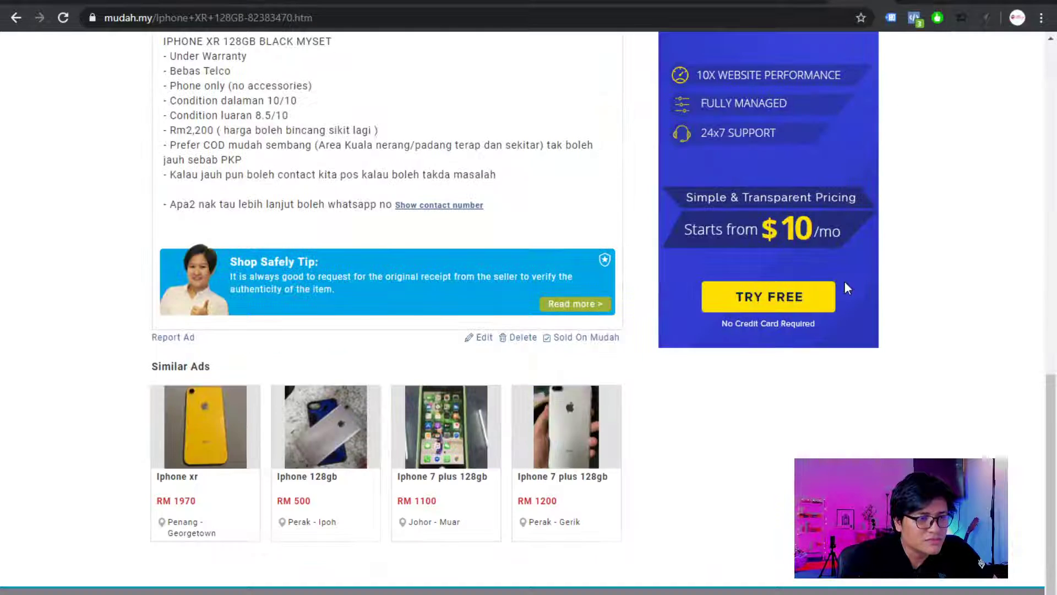
{"action": "scroll", "coordinate": [852, 286], "scroll_direction": "up", "scroll_amount": 8}
{"action": "scroll", "coordinate": [929, 293], "scroll_direction": "down", "scroll_amount": 4}
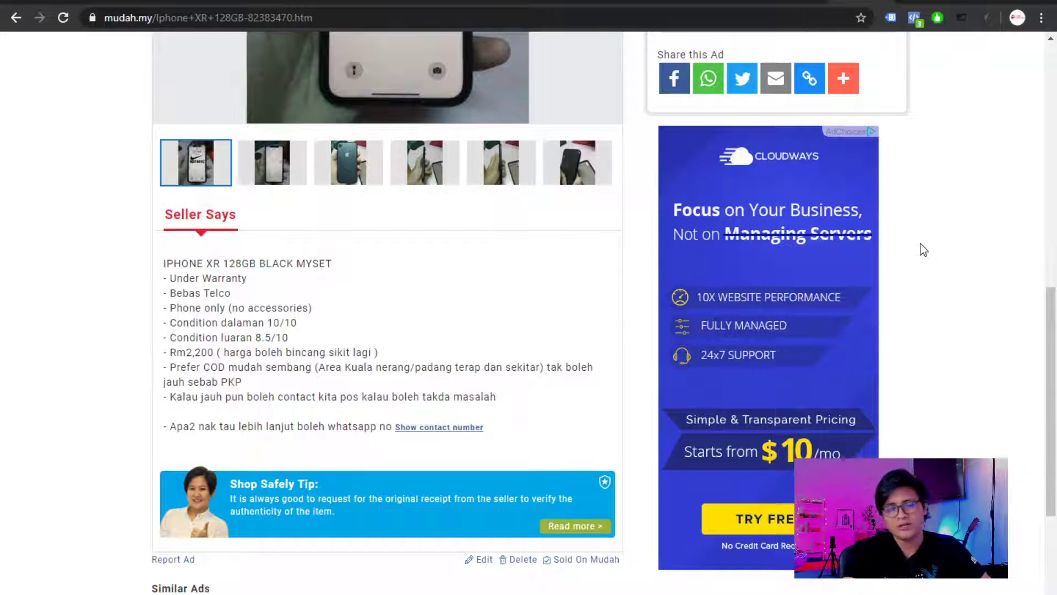
{"action": "scroll", "coordinate": [917, 234], "scroll_direction": "up", "scroll_amount": 10}
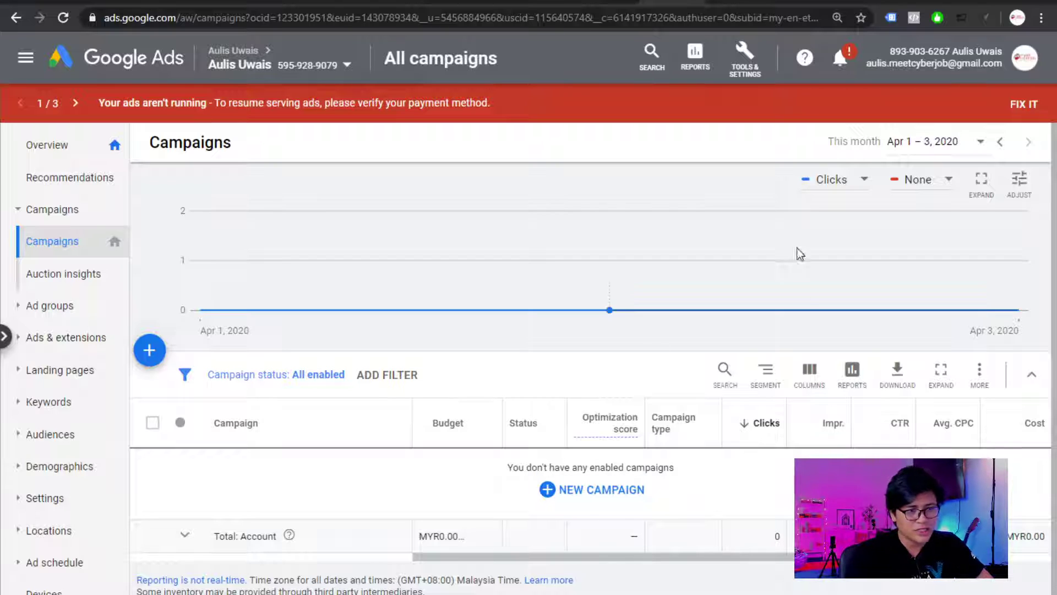
Revisit the existing sanitizer results, and open google.com.my in a new browser tab
{"action": "mouse_move", "coordinate": [850, 226]}
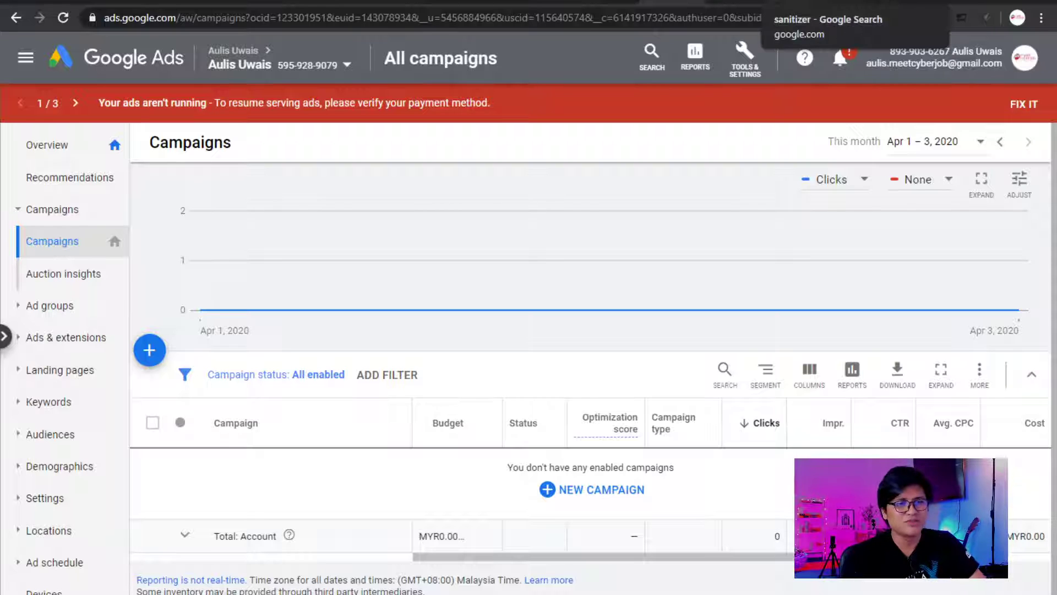
{"action": "left_click", "coordinate": [803, 3]}
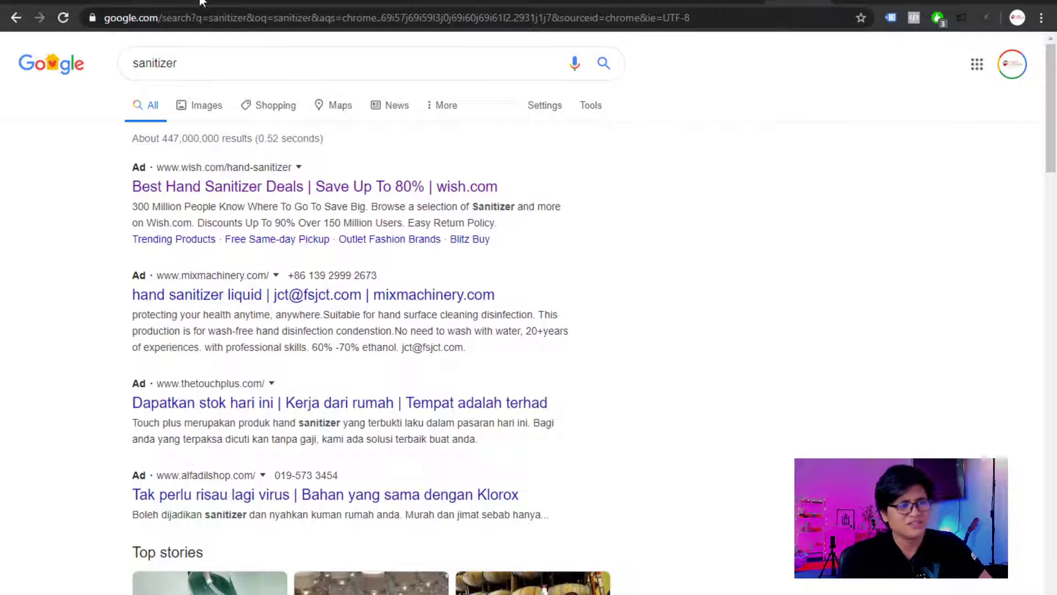
{"action": "left_click", "coordinate": [919, 2]}
{"action": "type", "text": "google"}
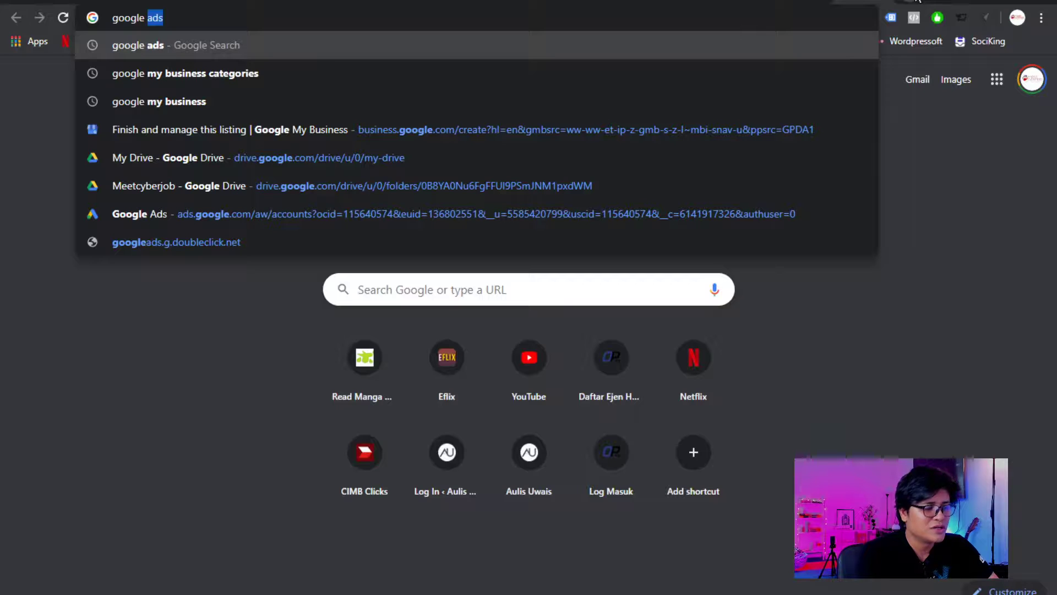
{"action": "key", "text": "BackSpace"}
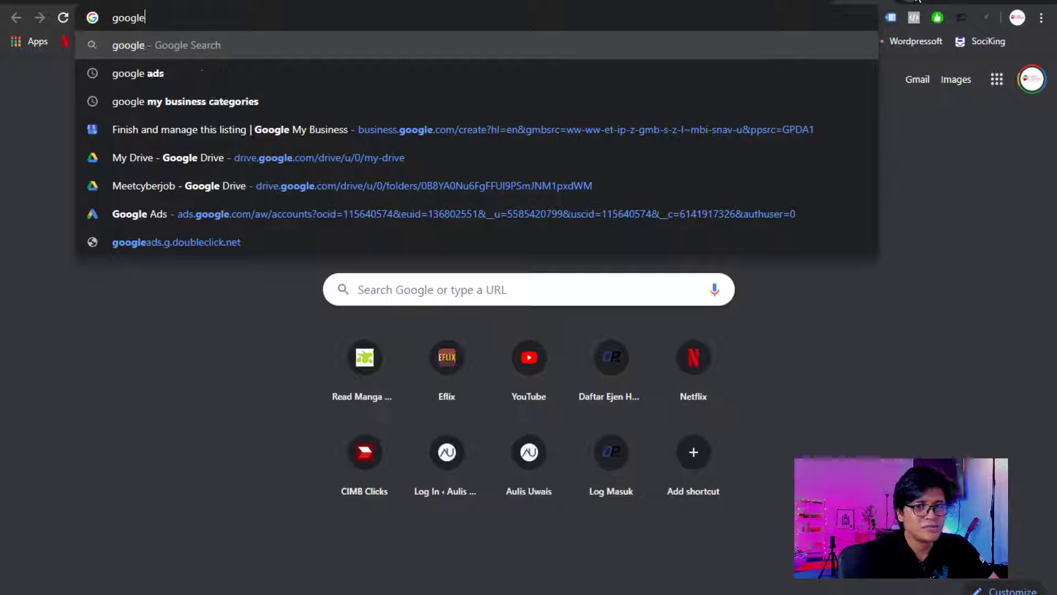
{"action": "type", "text": ".com.my"}
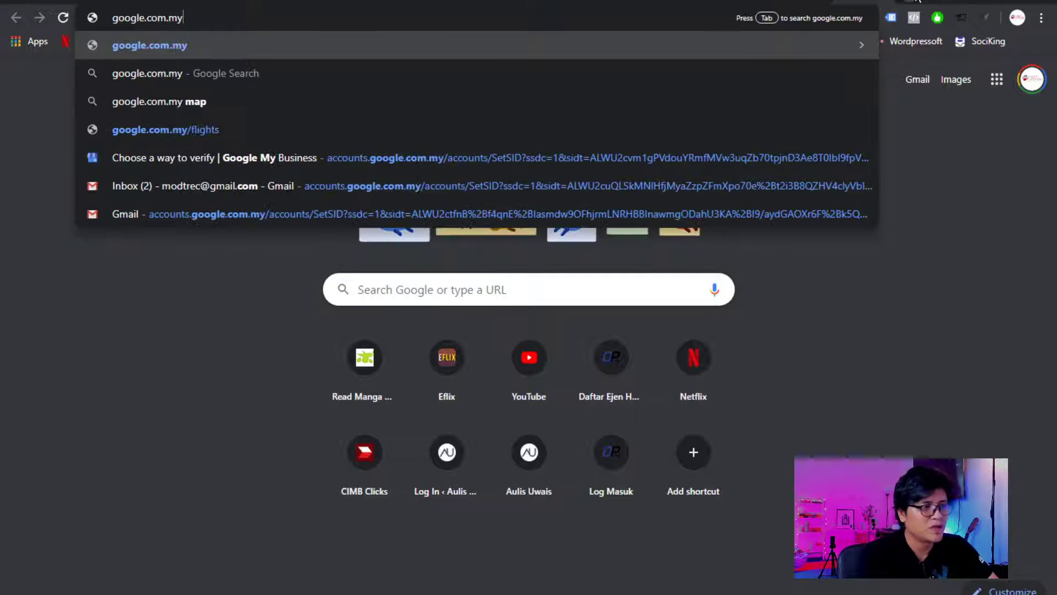
{"action": "key", "text": "Return"}
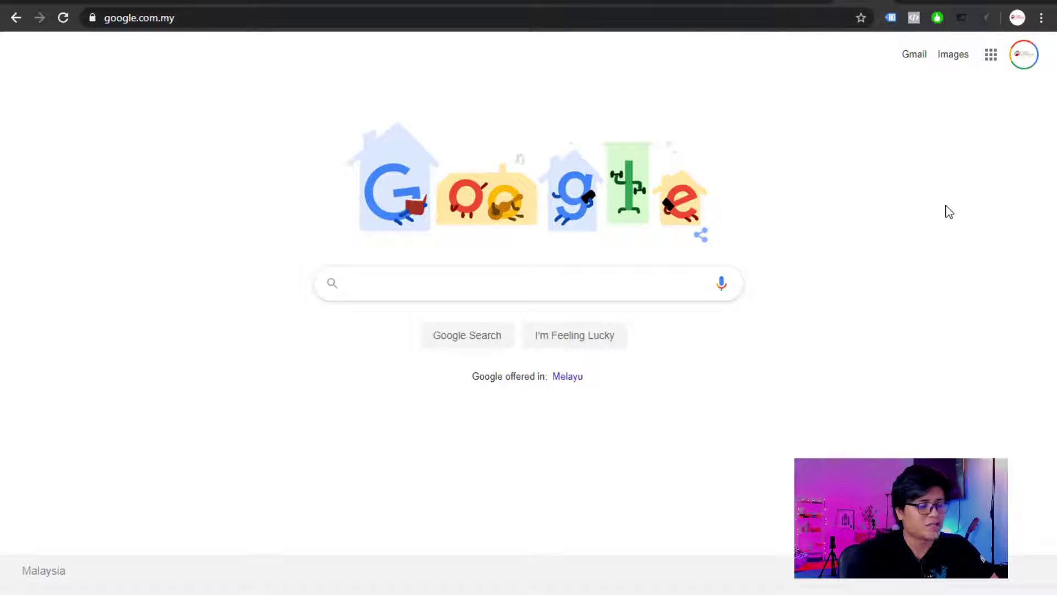
Search Google for sanitizer and bring up its suggested and related searches
{"action": "type", "text": "sanit"}
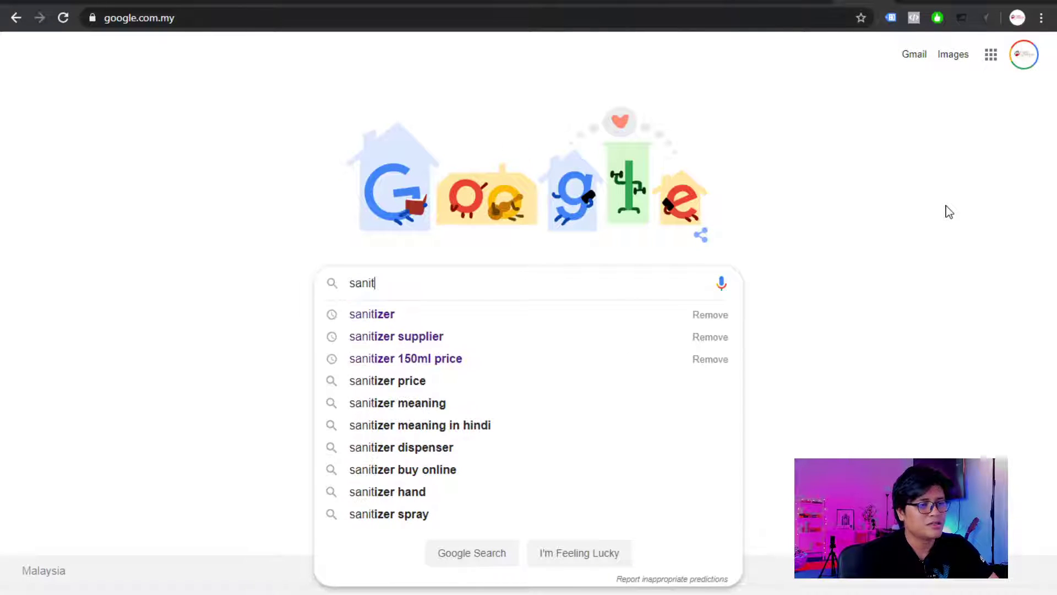
{"action": "type", "text": "izer"}
{"action": "key", "text": "Return"}
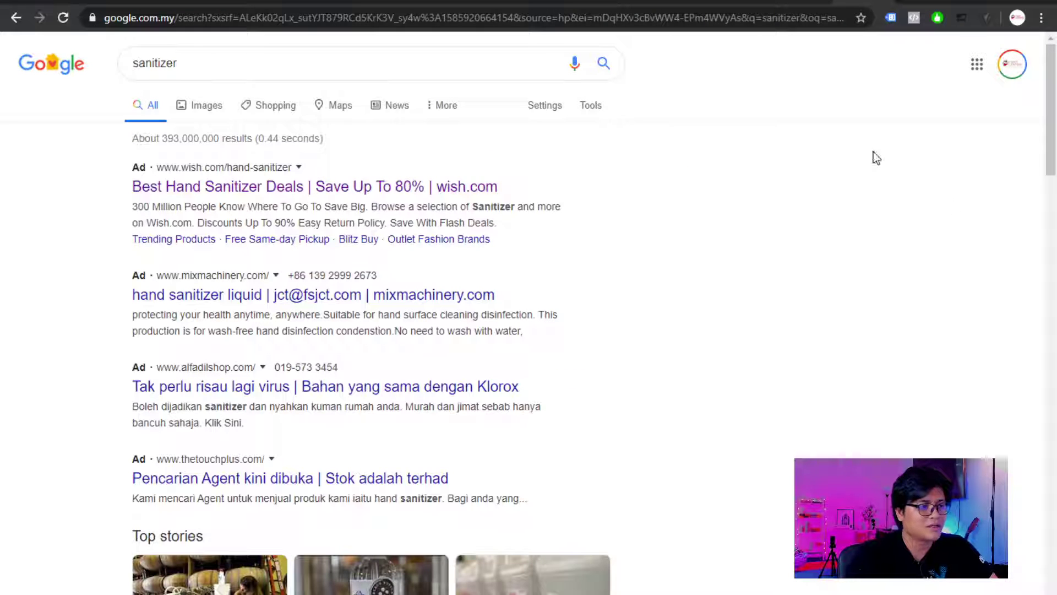
{"action": "left_click", "coordinate": [298, 63]}
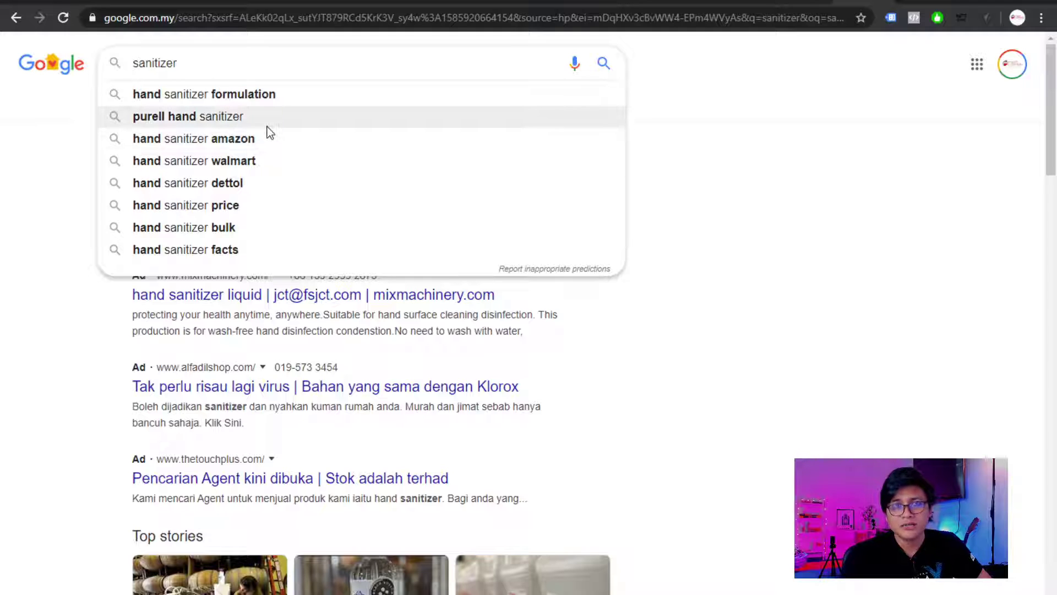
{"action": "scroll", "coordinate": [864, 352], "scroll_direction": "down", "scroll_amount": 20}
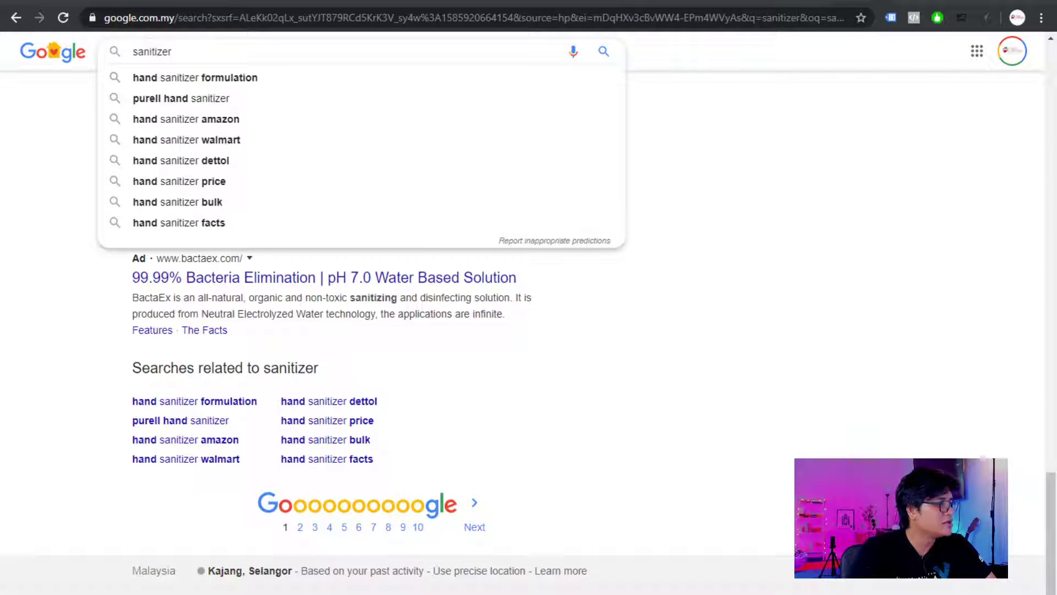
Switch to a blank Notepad document beside the suggestions and write "hand sanitizer" as the first keyword
{"action": "left_click_drag", "start_coordinate": [596, 92], "coordinate": [743, 122]}
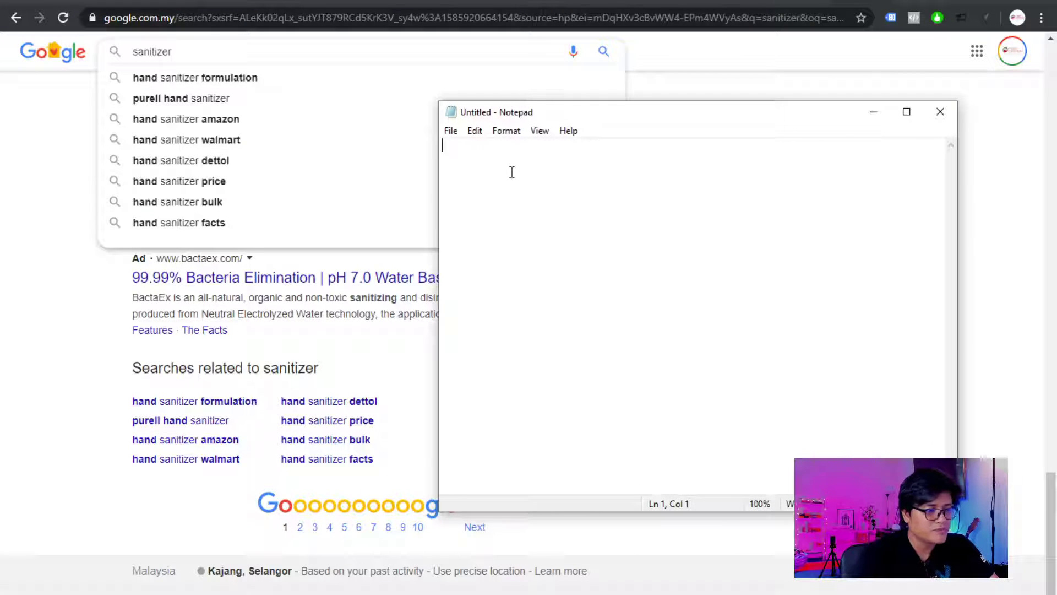
{"action": "type", "text": "hand sanit"}
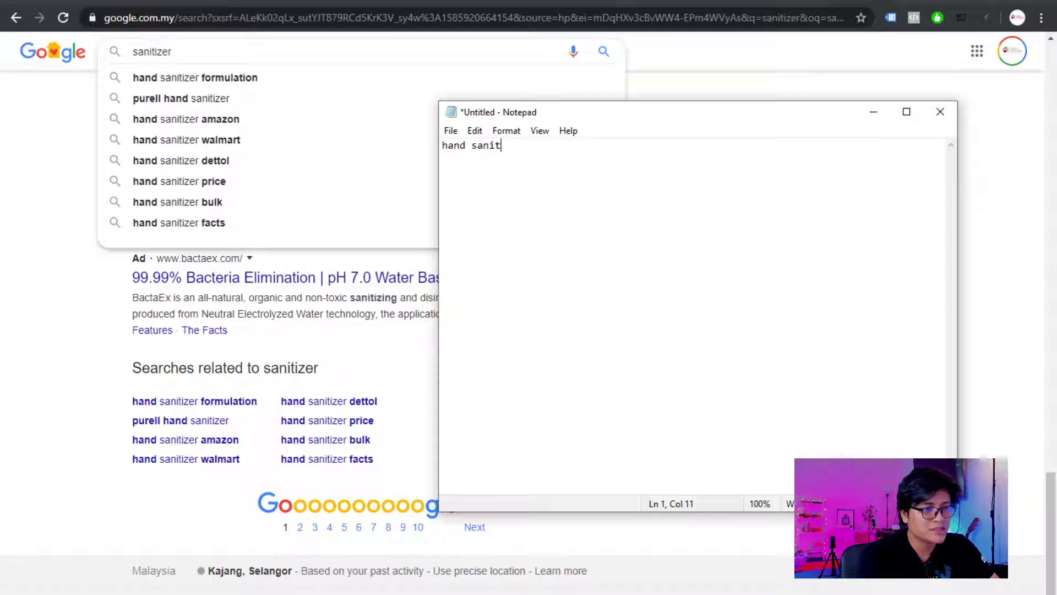
{"action": "type", "text": "izer"}
{"action": "key", "text": "Return"}
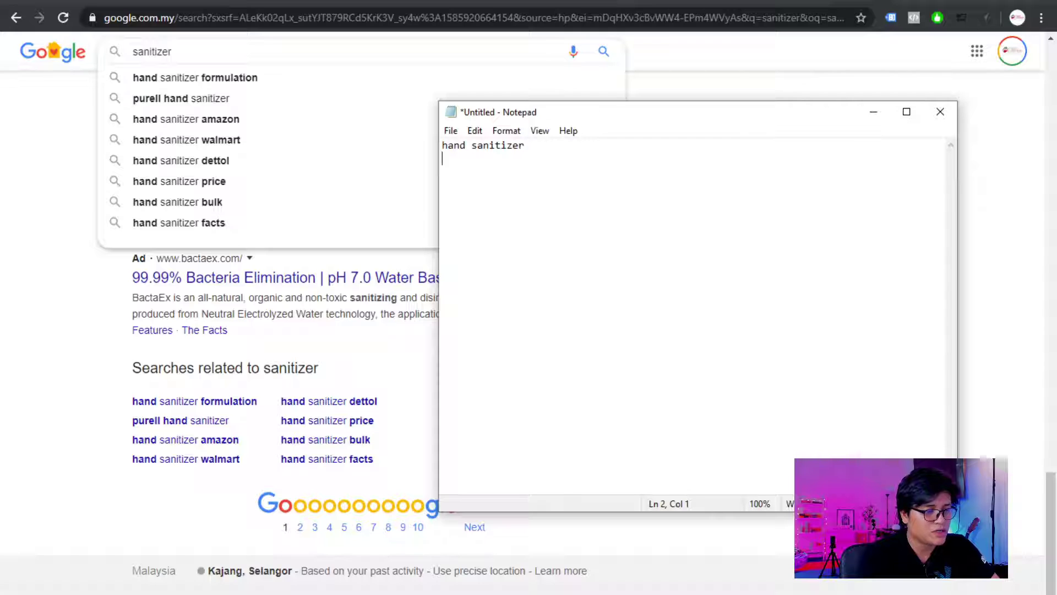
Add "hand sanitizer formulation" as the second keyword line in the note
{"action": "type", "text": "hand "}
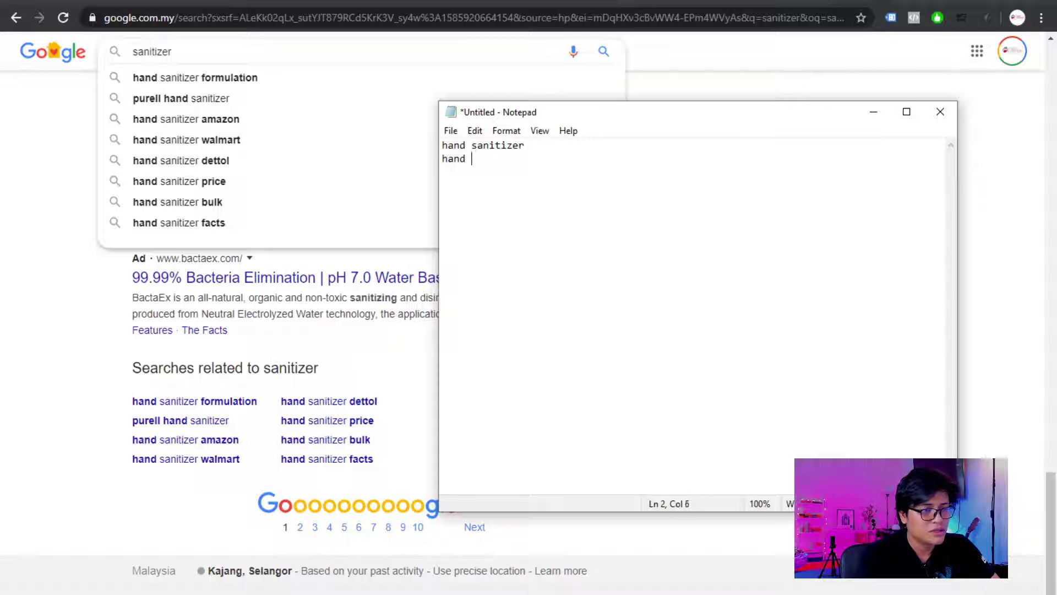
{"action": "type", "text": "sanitizer fromulat"}
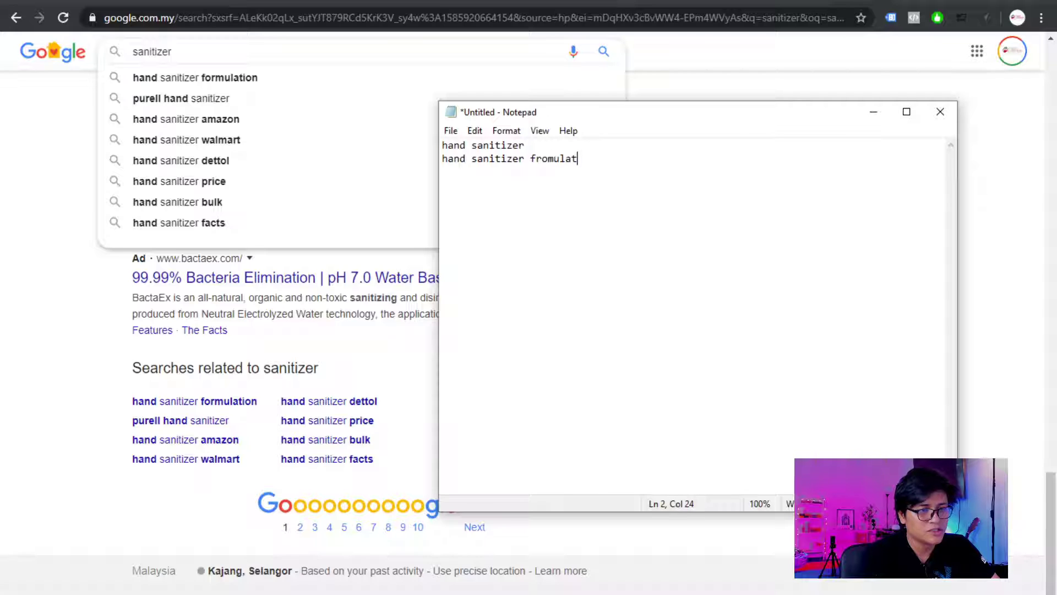
{"action": "key", "text": "BackSpace"}
{"action": "key", "text": "BackSpace"}
{"action": "key", "text": "BackSpace"}
{"action": "key", "text": "BackSpace"}
{"action": "key", "text": "BackSpace"}
{"action": "key", "text": "BackSpace"}
{"action": "key", "text": "BackSpace"}
{"action": "type", "text": "ormulation"}
{"action": "key", "text": "Return"}
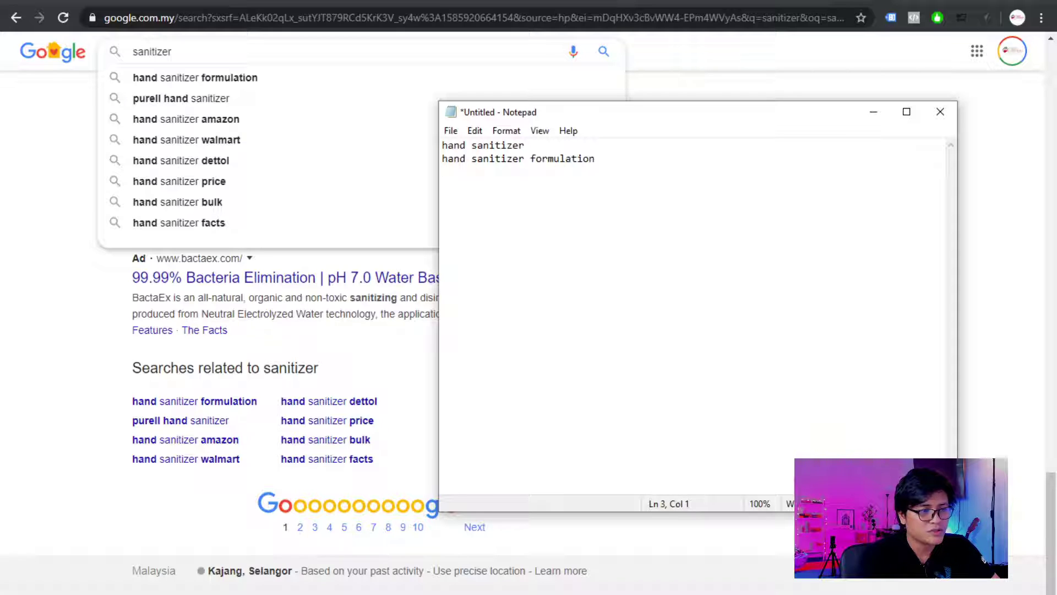
{"action": "type", "text": "purell sanitizer"}
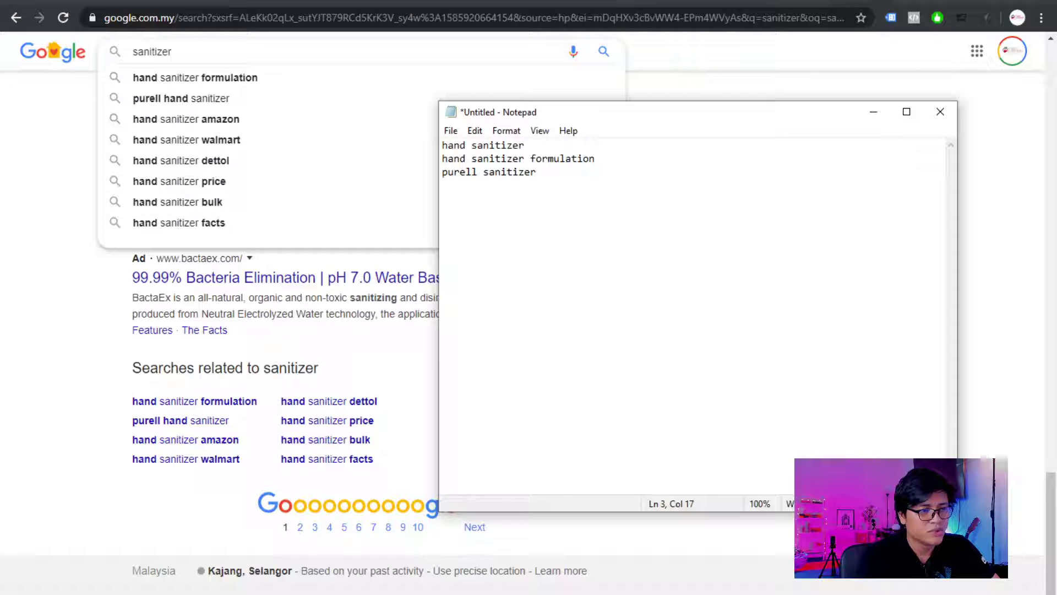
{"action": "key", "text": "BackSpace"}
{"action": "key", "text": "BackSpace"}
{"action": "key", "text": "BackSpace"}
{"action": "key", "text": "BackSpace"}
{"action": "key", "text": "BackSpace"}
{"action": "key", "text": "BackSpace"}
{"action": "key", "text": "BackSpace"}
{"action": "key", "text": "BackSpace"}
{"action": "key", "text": "BackSpace"}
{"action": "key", "text": "BackSpace"}
{"action": "key", "text": "BackSpace"}
{"action": "key", "text": "BackSpace"}
{"action": "key", "text": "BackSpace"}
{"action": "key", "text": "BackSpace"}
{"action": "key", "text": "BackSpace"}
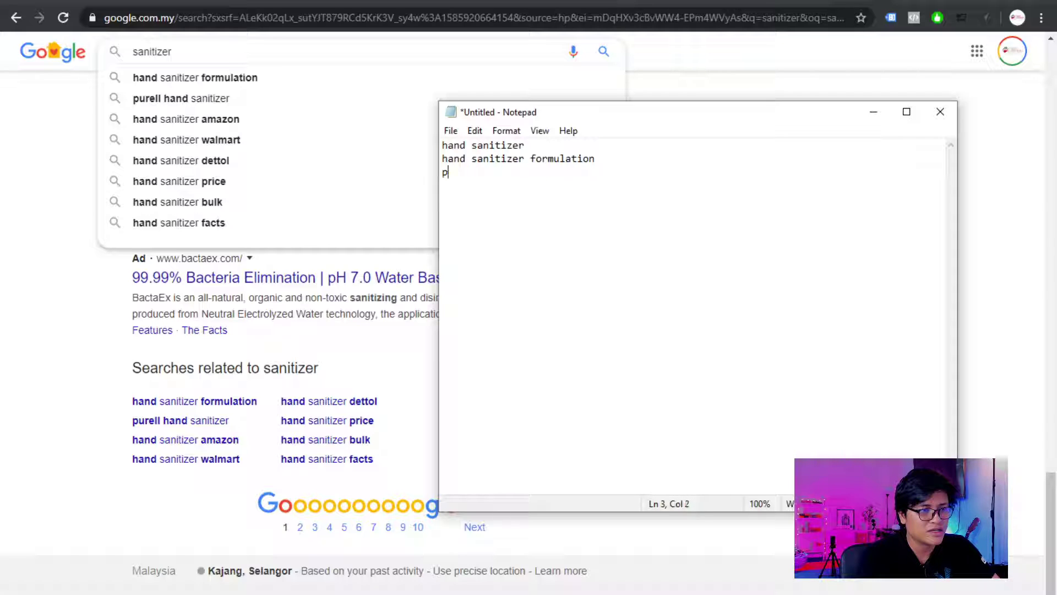
{"action": "key", "text": "BackSpace"}
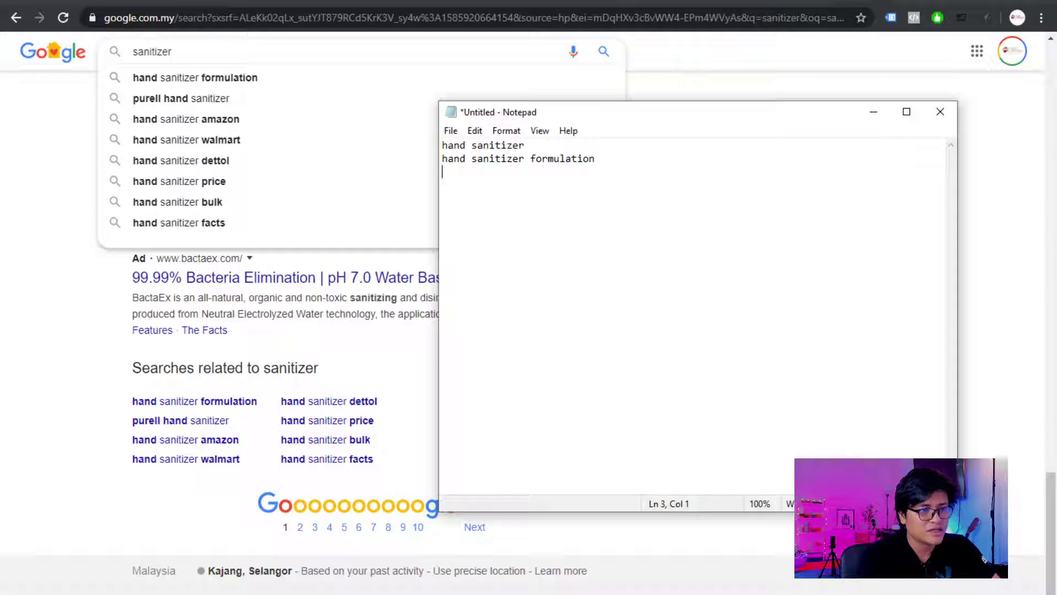
Add "hand sanitizer price" as the third keyword line, reusing the "hand sanitizer" text copied from the line above
{"action": "left_click", "coordinate": [526, 159]}
{"action": "key", "text": "shift+End"}
{"action": "key", "text": "shift+Home"}
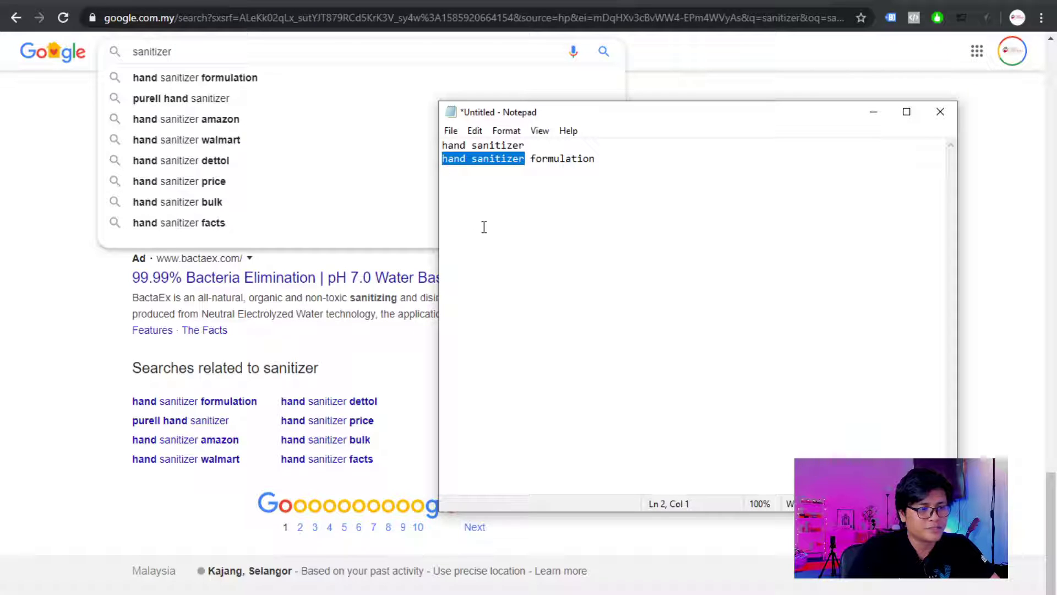
{"action": "key", "text": "ctrl+c"}
{"action": "left_click", "coordinate": [491, 187]}
{"action": "key", "text": "ctrl+v"}
{"action": "type", "text": "p"}
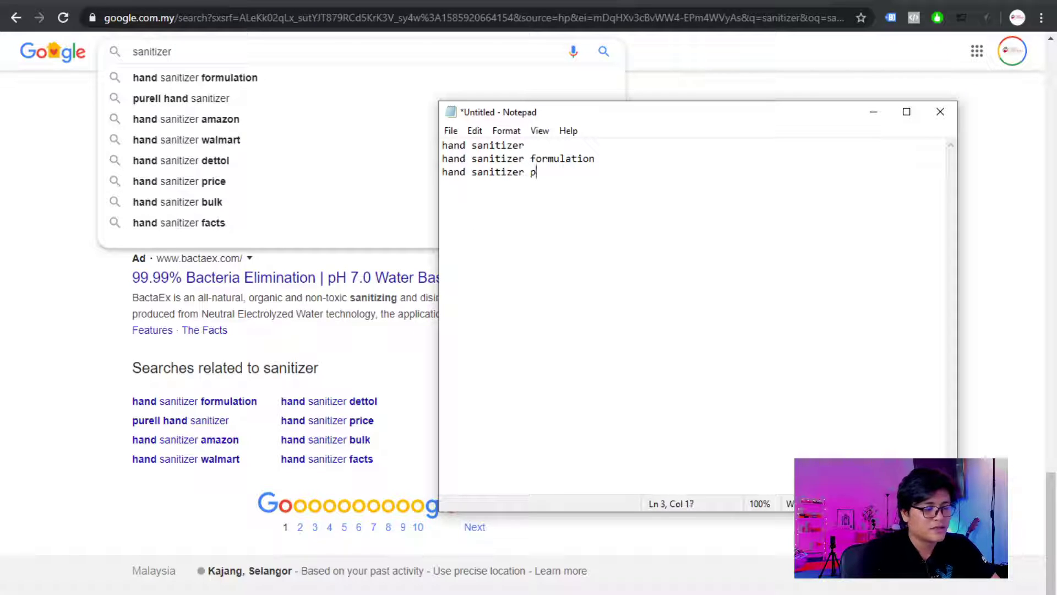
{"action": "type", "text": "rice"}
Add the keyword lines "hand sanitizer bulk" and "hand sanitizer facts" below the price keyword in the note
{"action": "key", "text": "Return"}
{"action": "key", "text": "ctrl+v"}
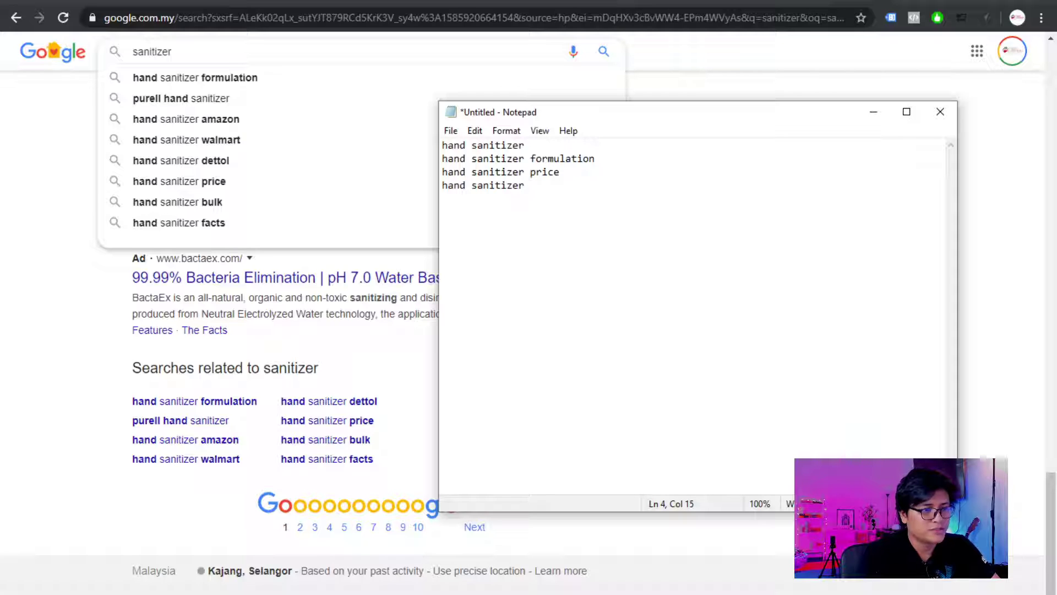
{"action": "type", "text": "bulk"}
{"action": "key", "text": "Return"}
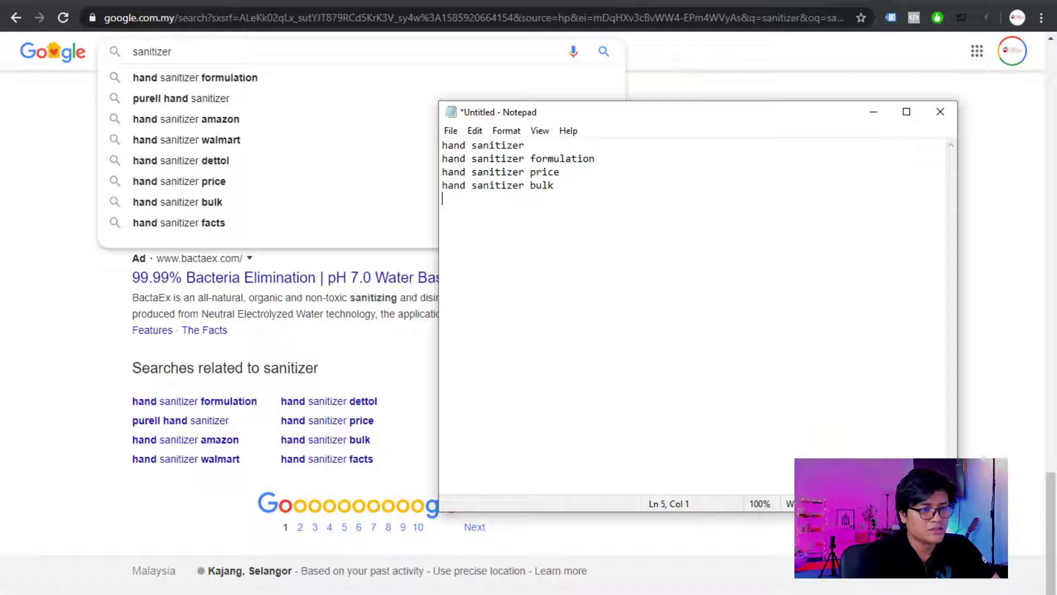
{"action": "key", "text": "ctrl+v"}
{"action": "type", "text": "fa"}
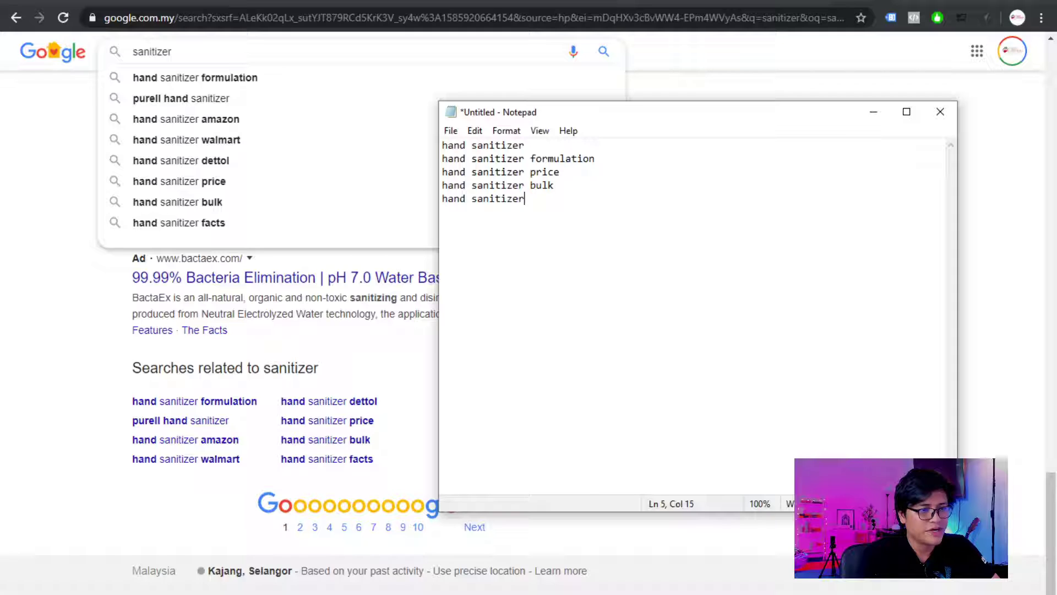
{"action": "type", "text": "cts"}
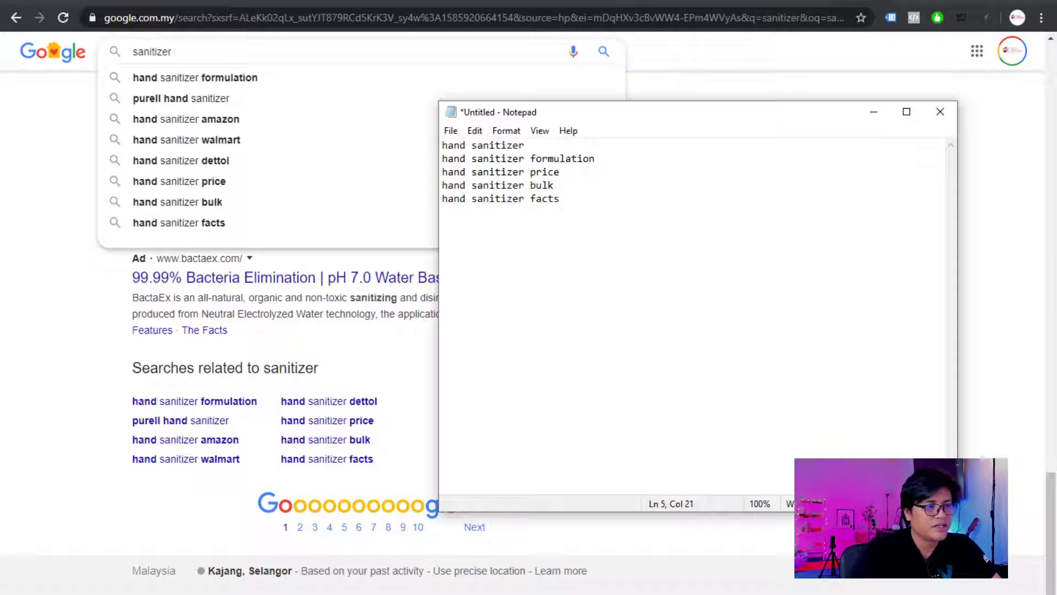
Switch to the browser, search Google for keywordtool.io and open the Keyword Tool website from the results
{"action": "left_click", "coordinate": [227, 22]}
{"action": "type", "text": "keyw"}
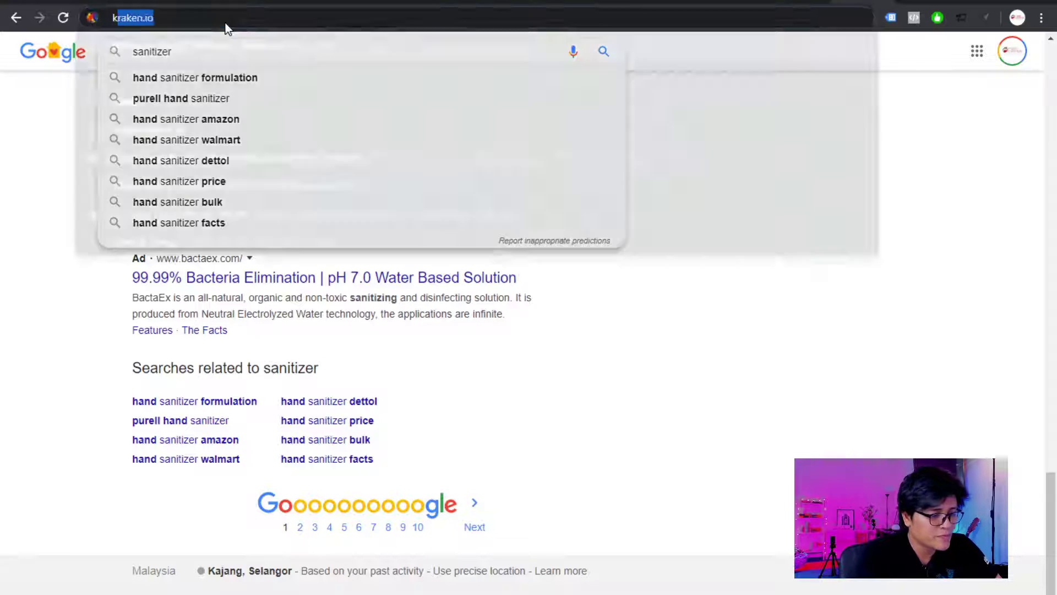
{"action": "key", "text": "Down"}
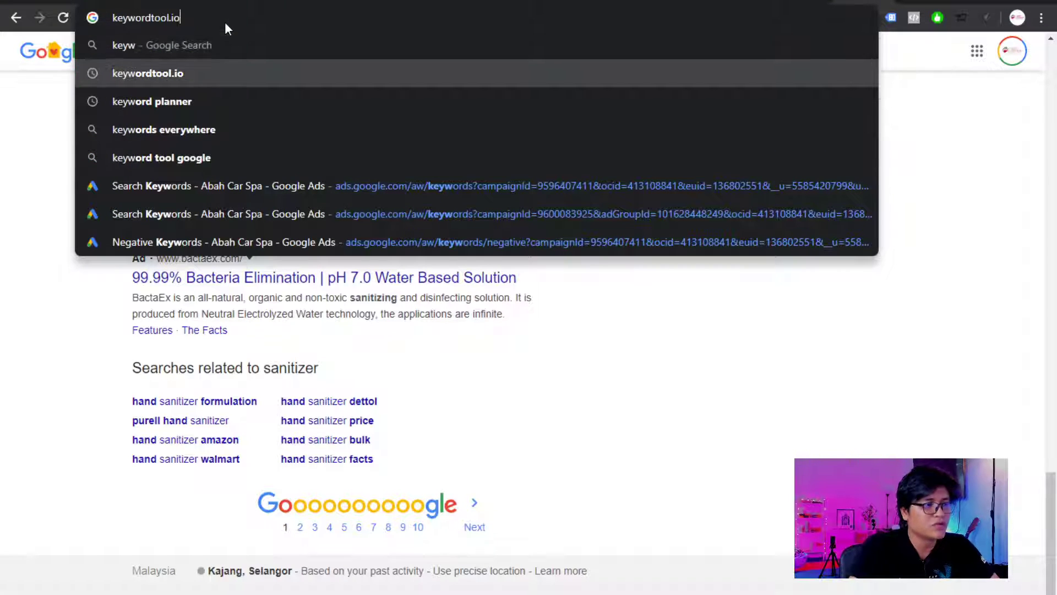
{"action": "key", "text": "Return"}
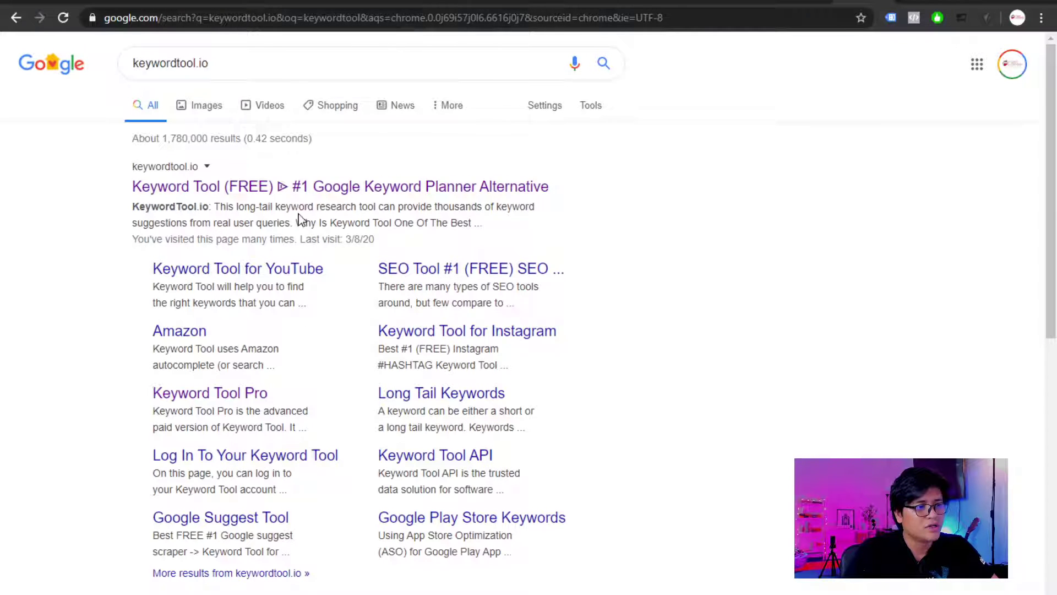
{"action": "left_click", "coordinate": [337, 188]}
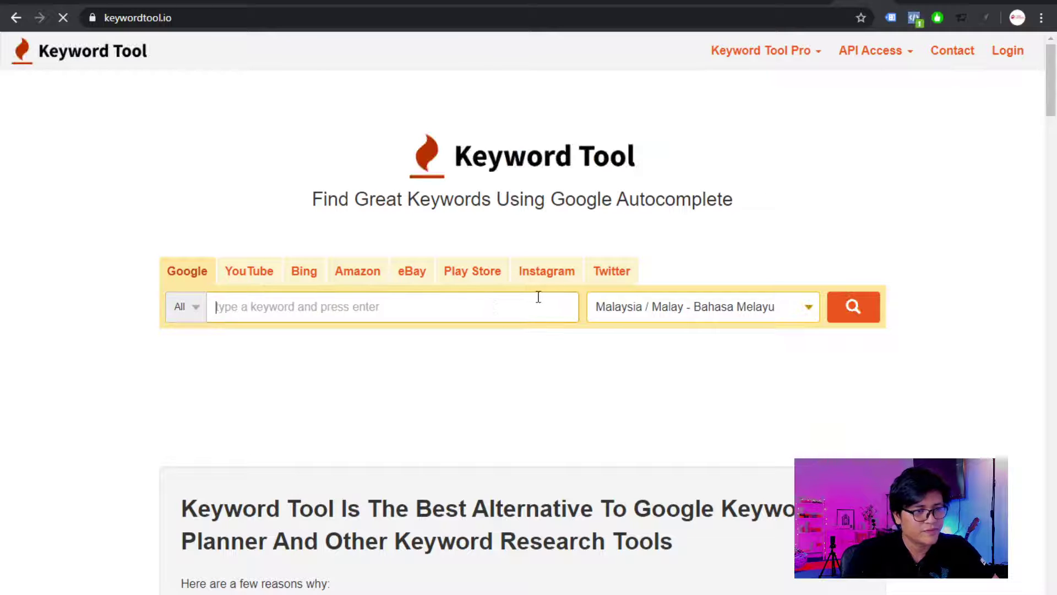
Look up Google keyword suggestions for "sanitizer" in Keyword Tool and view the suggested keyword list
{"action": "type", "text": "sanitizer"}
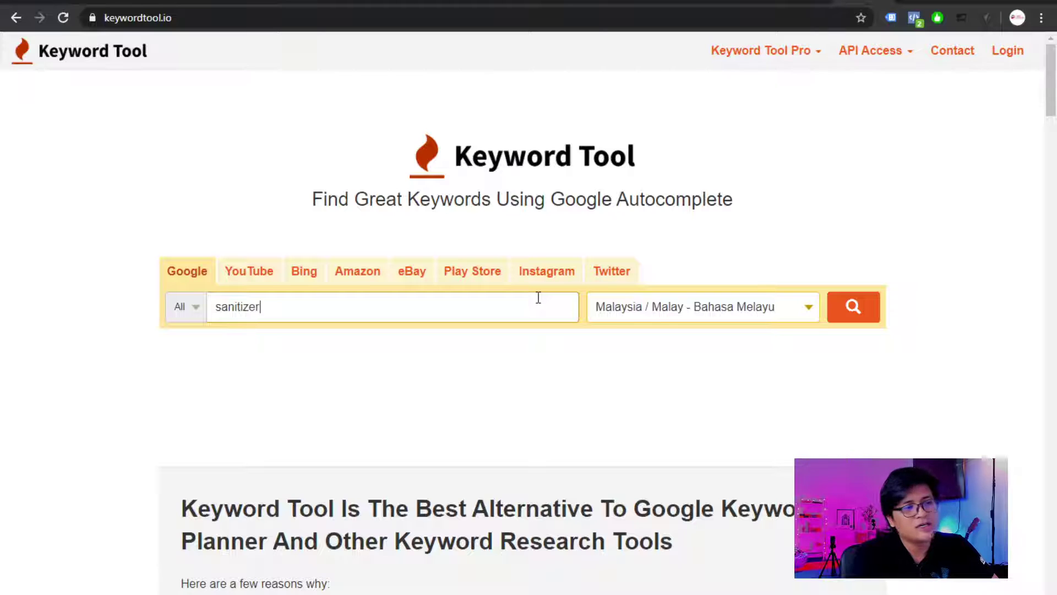
{"action": "key", "text": "Return"}
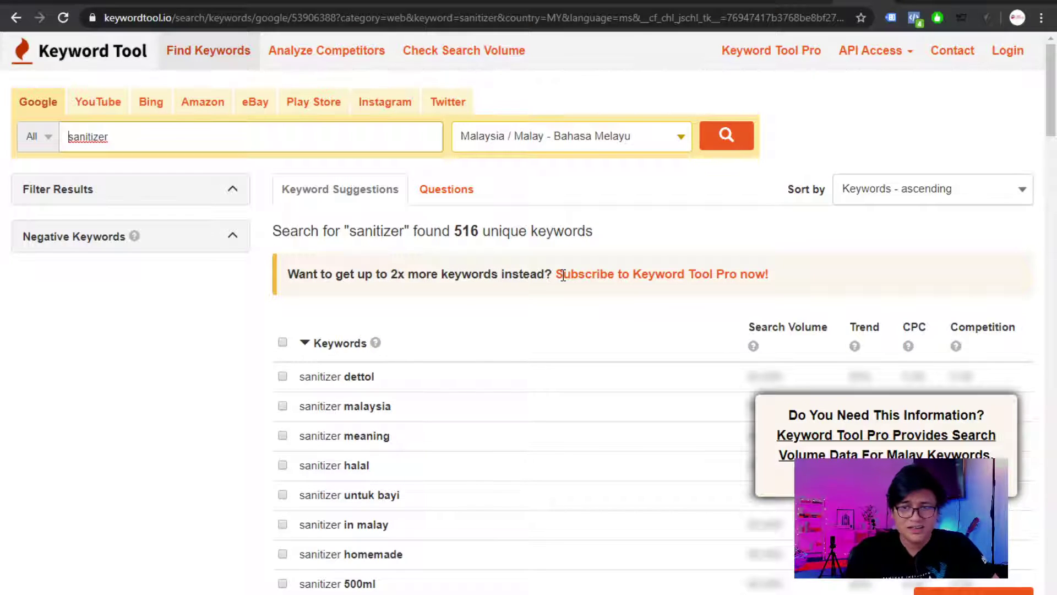
{"action": "scroll", "coordinate": [562, 298], "scroll_direction": "down", "scroll_amount": 4}
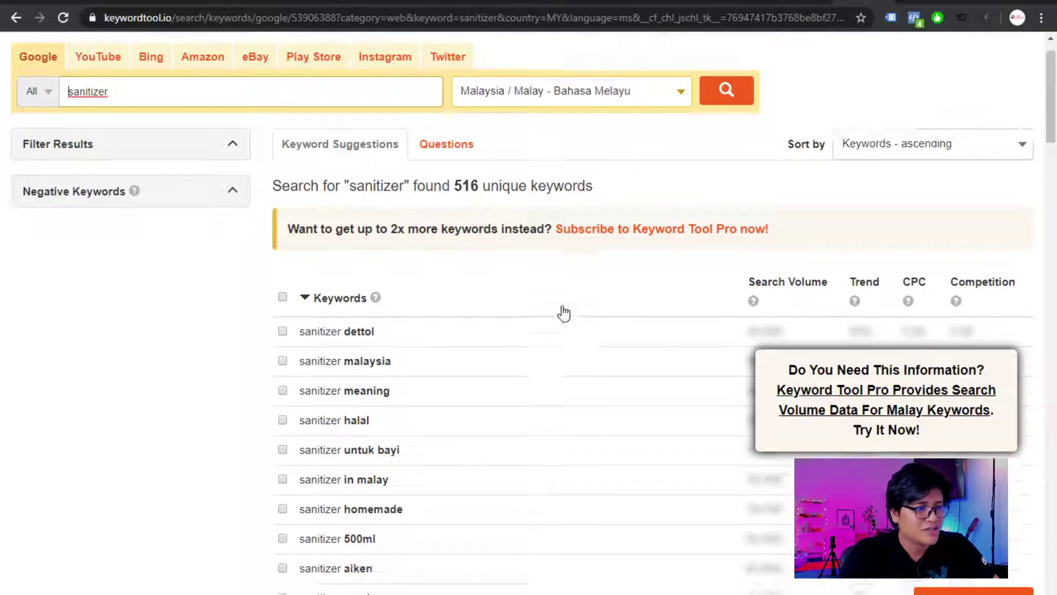
{"action": "scroll", "coordinate": [412, 195], "scroll_direction": "down", "scroll_amount": 1}
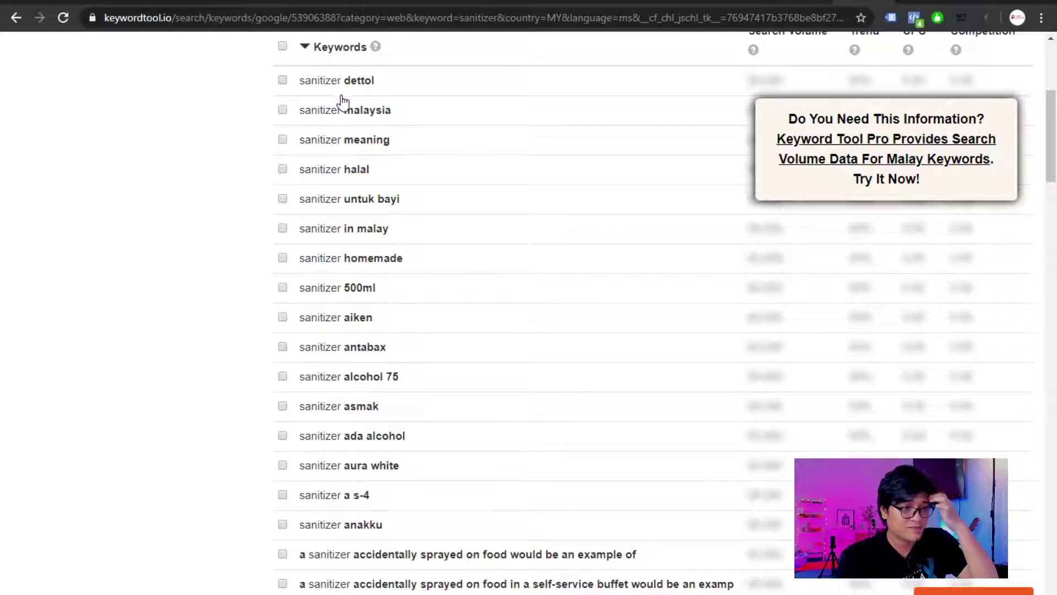
Switch to the Notepad keyword list, add "sanitizer halal" on a new line and copy the word "sanitizer" for reuse
{"action": "key", "text": "alt+Tab"}
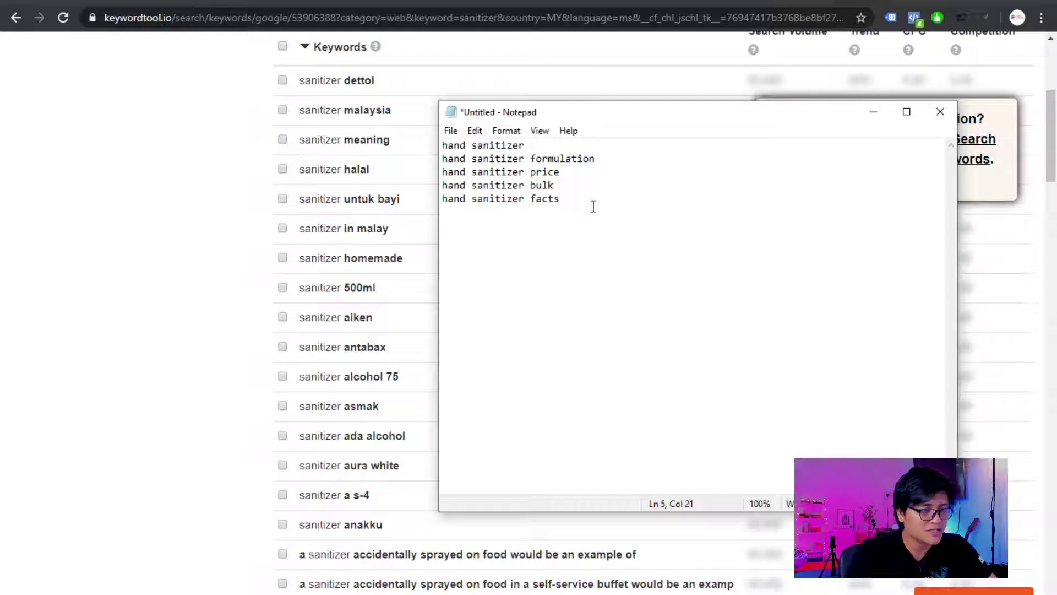
{"action": "key", "text": "Return"}
{"action": "type", "text": "saniz"}
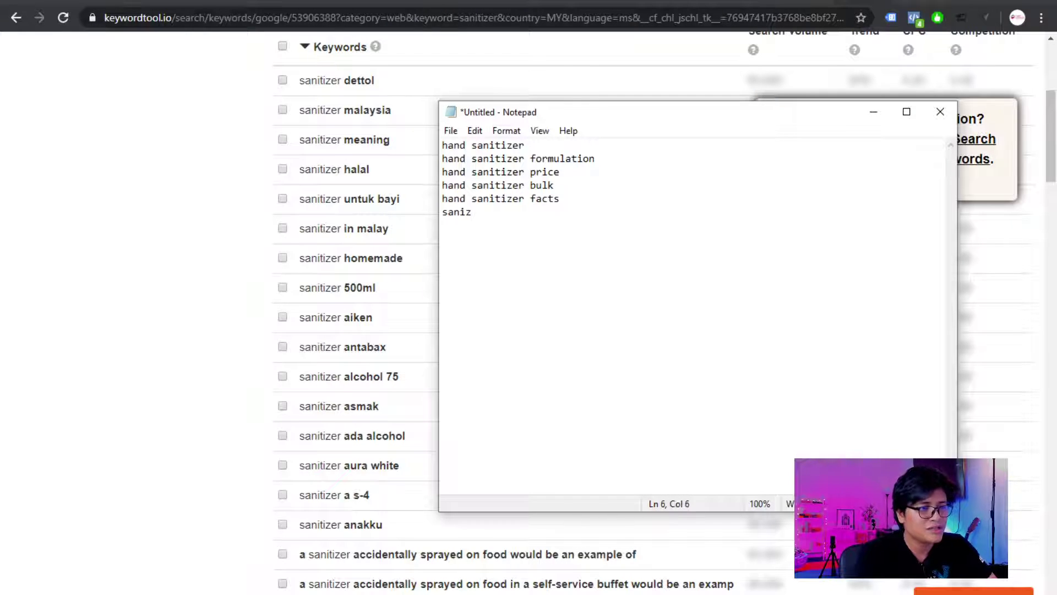
{"action": "key", "text": "BackSpace"}
{"action": "type", "text": "tizer"}
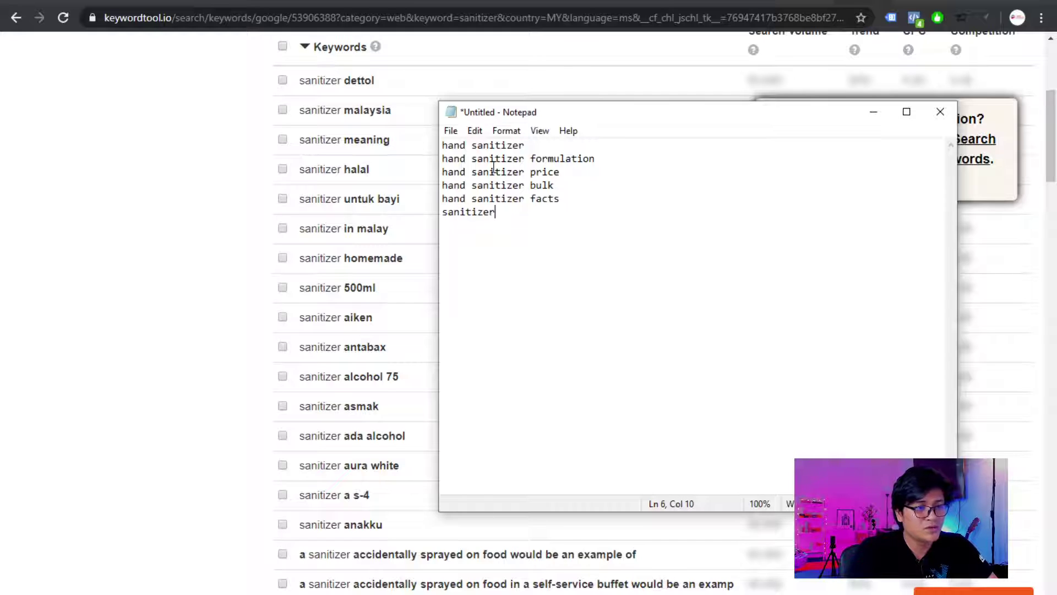
{"action": "left_click_drag", "start_coordinate": [503, 213], "coordinate": [399, 216]}
{"action": "key", "text": "ctrl+c"}
{"action": "left_click", "coordinate": [534, 217]}
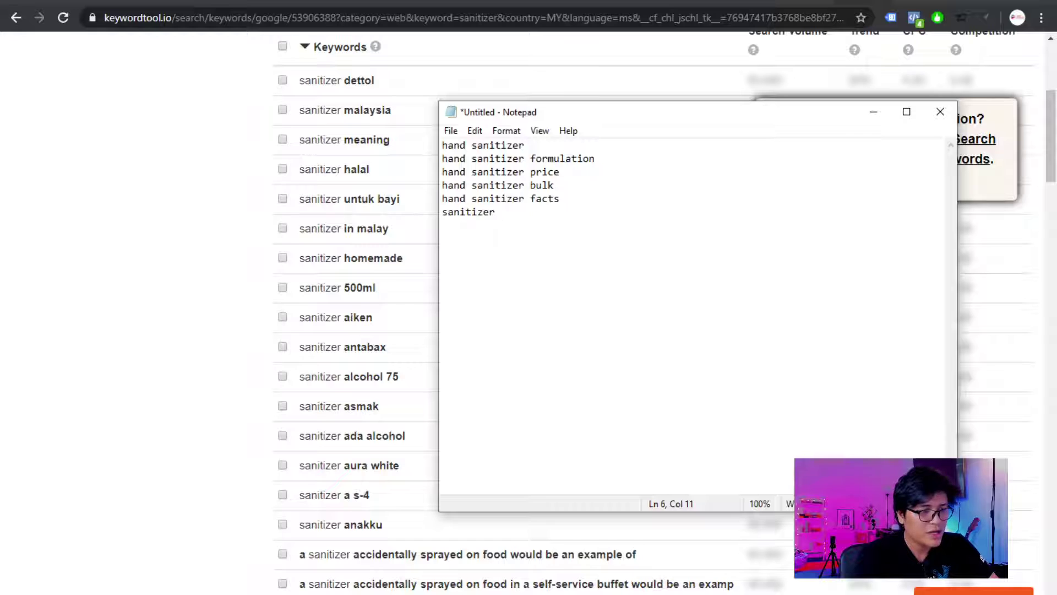
{"action": "type", "text": "halal"}
Add the keyword lines "sanitizer untuk bayi" and "sanitizer 500ml" below the halal keyword
{"action": "key", "text": "Return"}
{"action": "key", "text": "ctrl+v"}
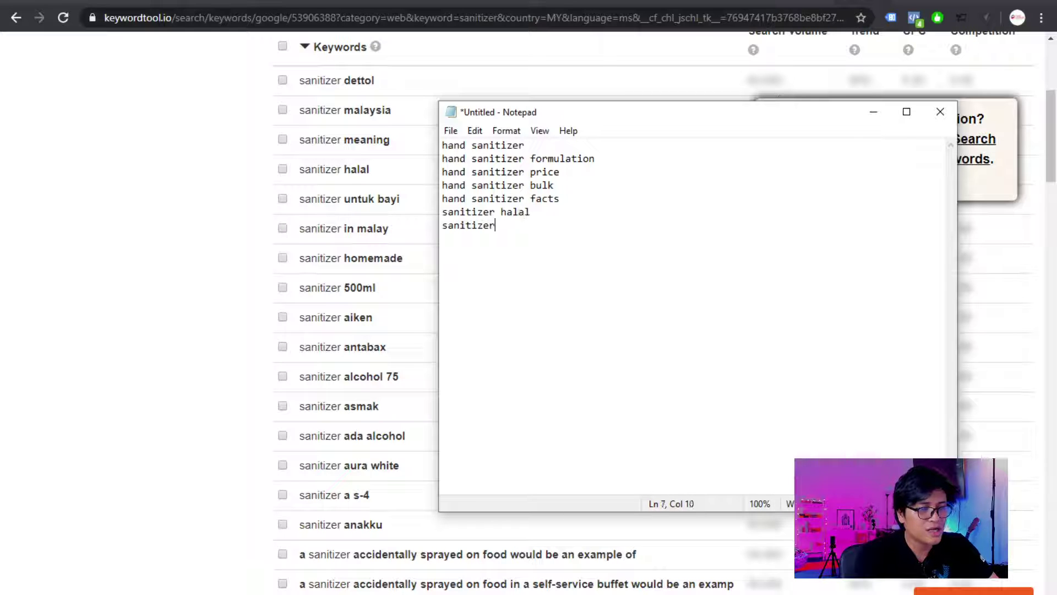
{"action": "type", "text": "untuk bayi"}
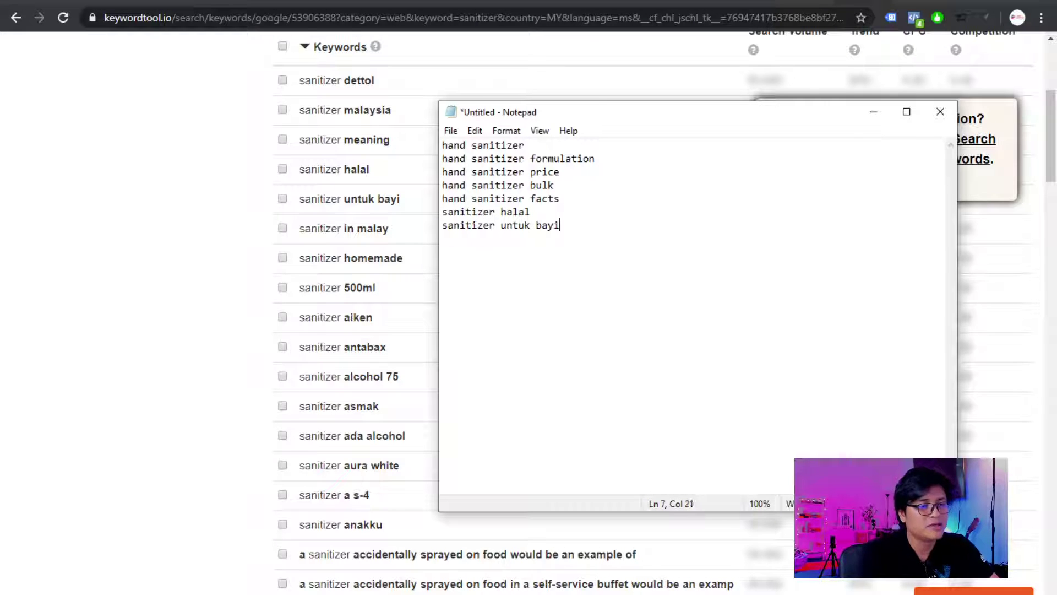
{"action": "key", "text": "Return"}
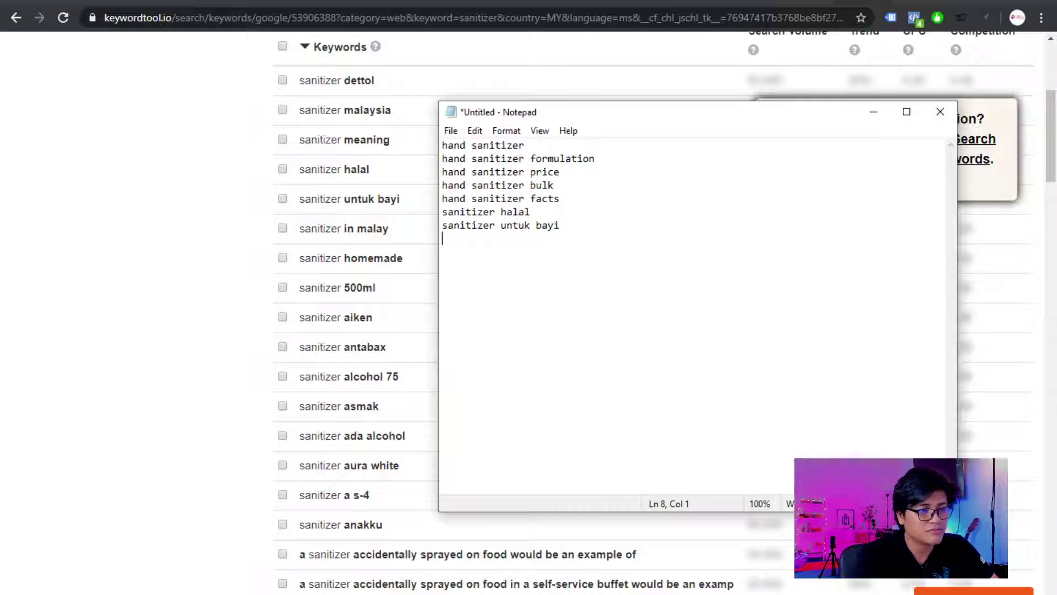
{"action": "key", "text": "ctrl+v"}
{"action": "type", "text": "5"}
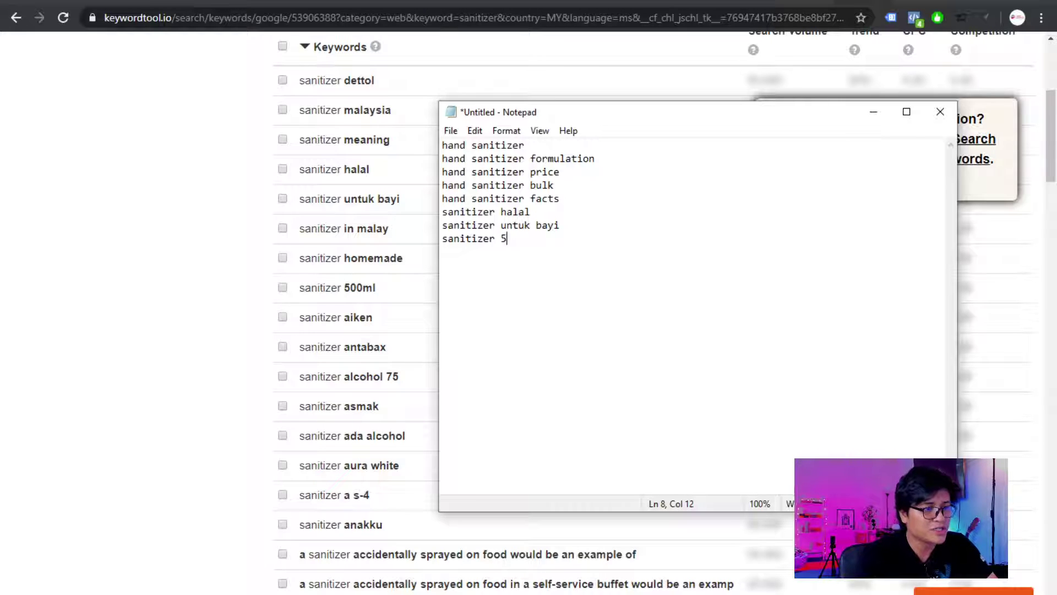
{"action": "type", "text": "00ml"}
Add the keyword lines "sanitizer alcohol 75" and "sanitizer ada alcohol" below the 500ml keyword
{"action": "key", "text": "Return"}
{"action": "key", "text": "ctrl+v"}
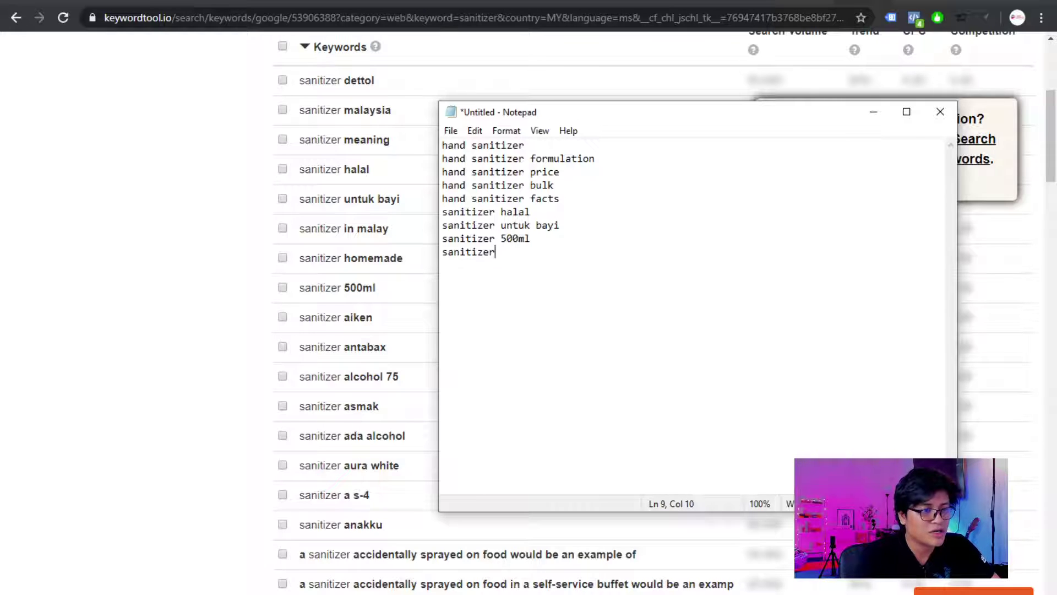
{"action": "type", "text": "alc"}
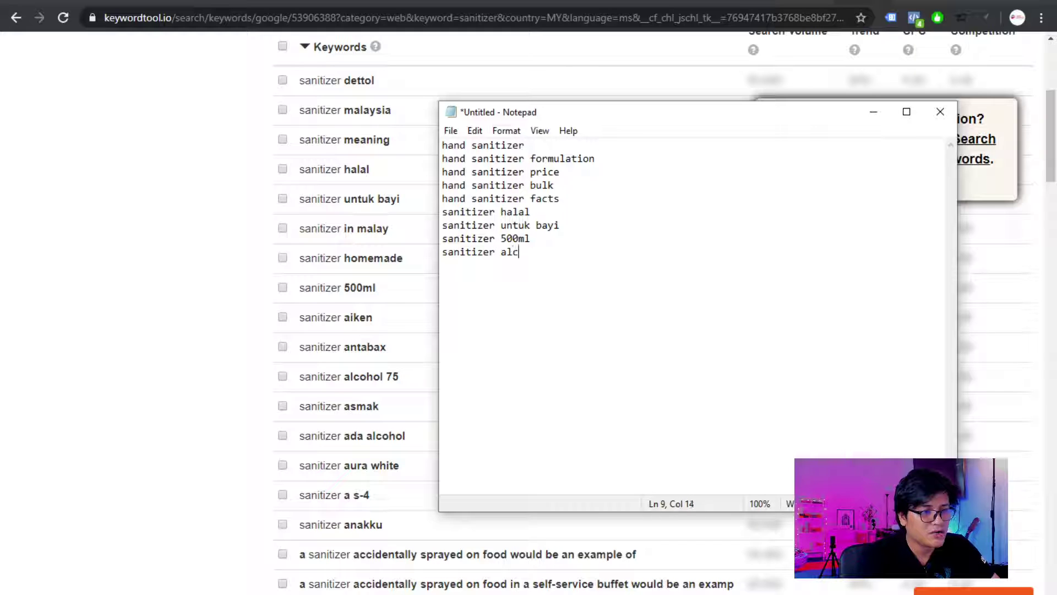
{"action": "type", "text": "ohol "}
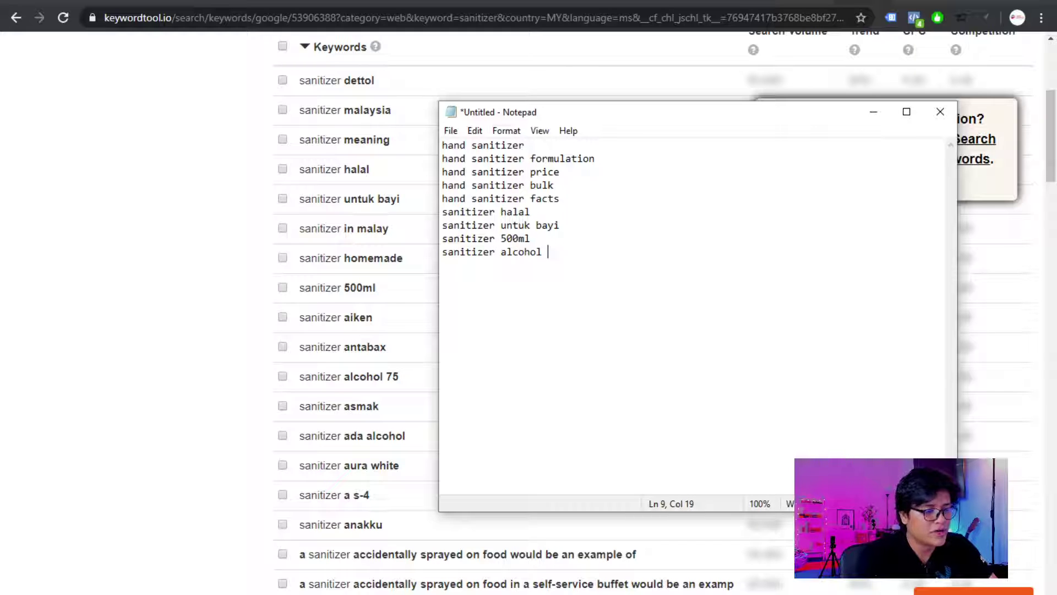
{"action": "type", "text": "75"}
{"action": "key", "text": "Return"}
{"action": "type", "text": "sanitizer"}
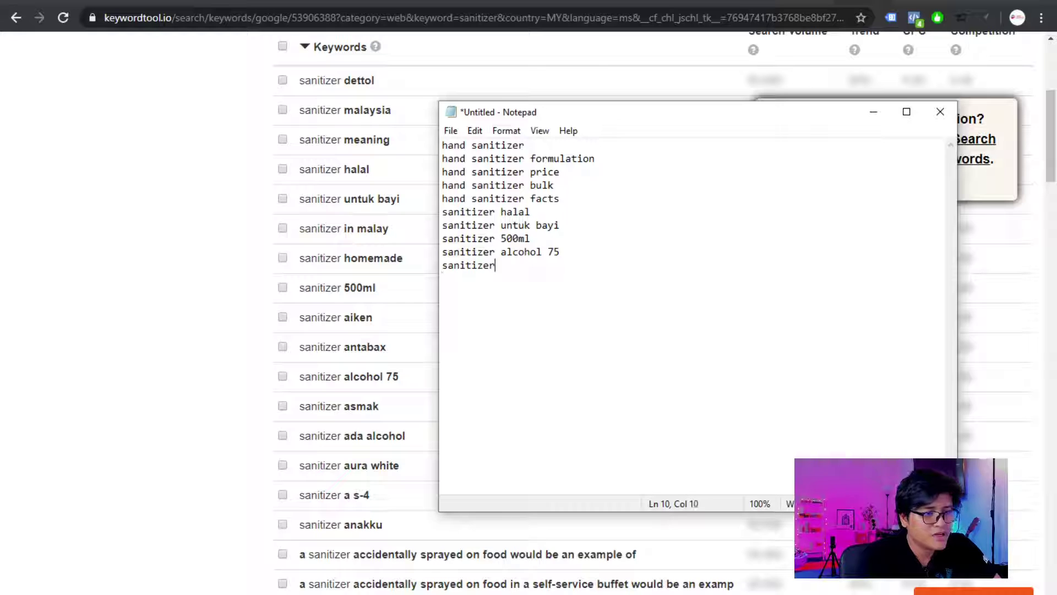
{"action": "type", "text": " ada"}
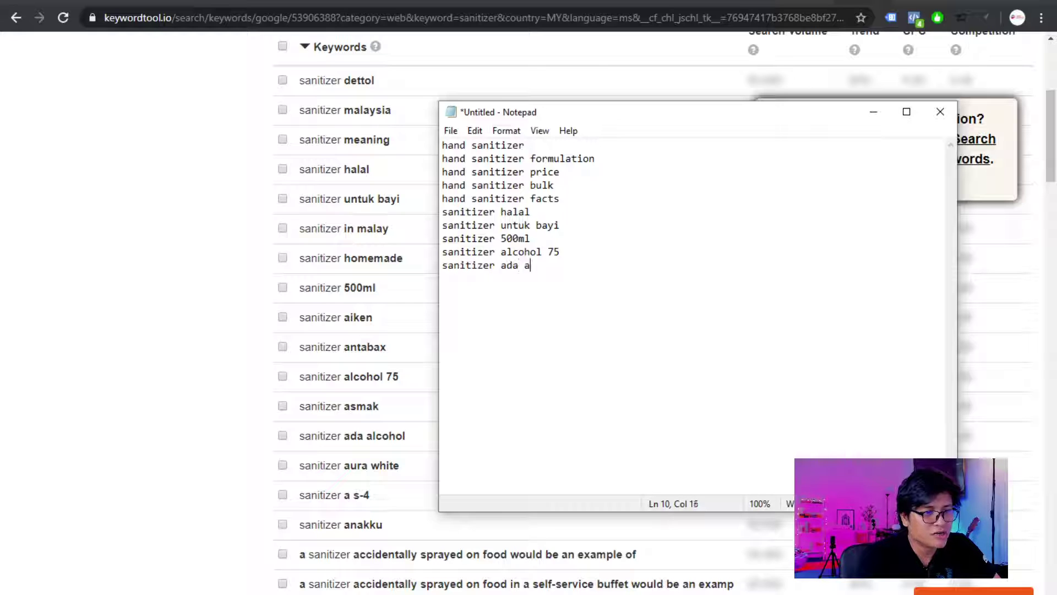
{"action": "type", "text": " clcohol"}
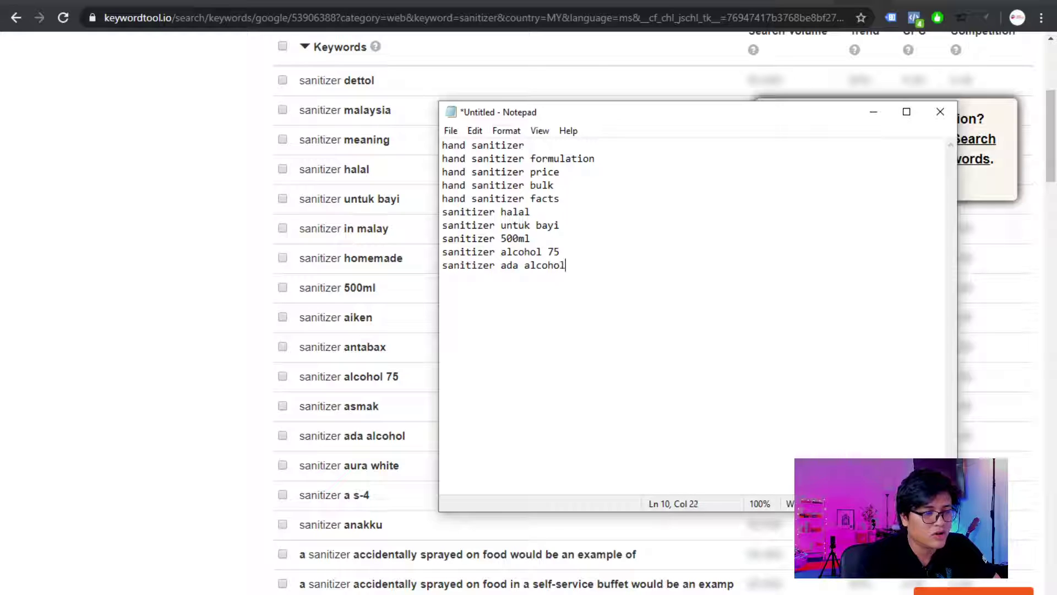
Add "sanitizer malaysia" as the last keyword and leave several blank lines beneath the list
{"action": "key", "text": "Return"}
{"action": "type", "text": "sanitizer"}
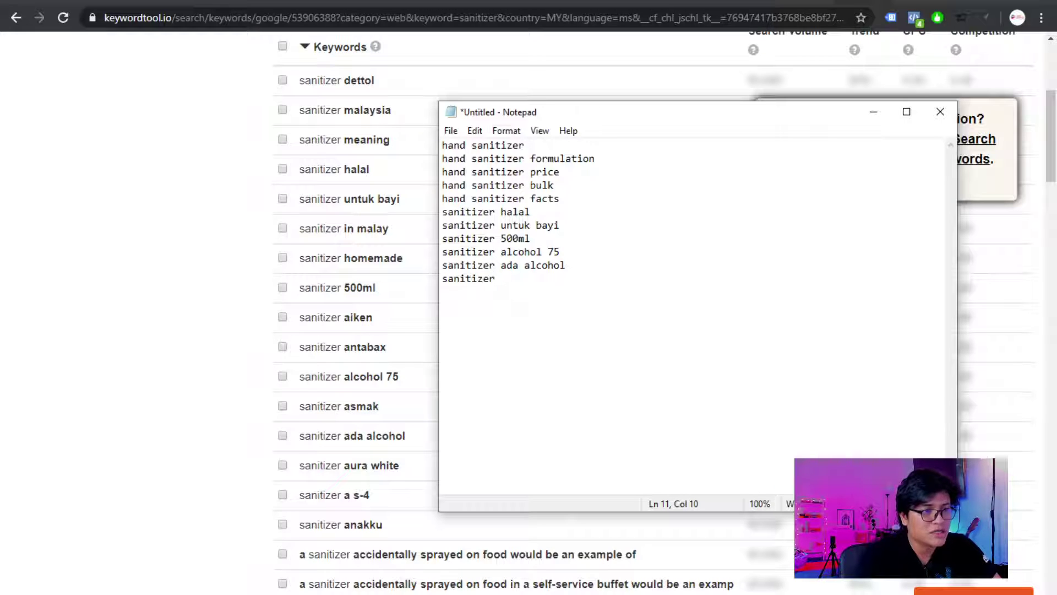
{"action": "type", "text": " mala"}
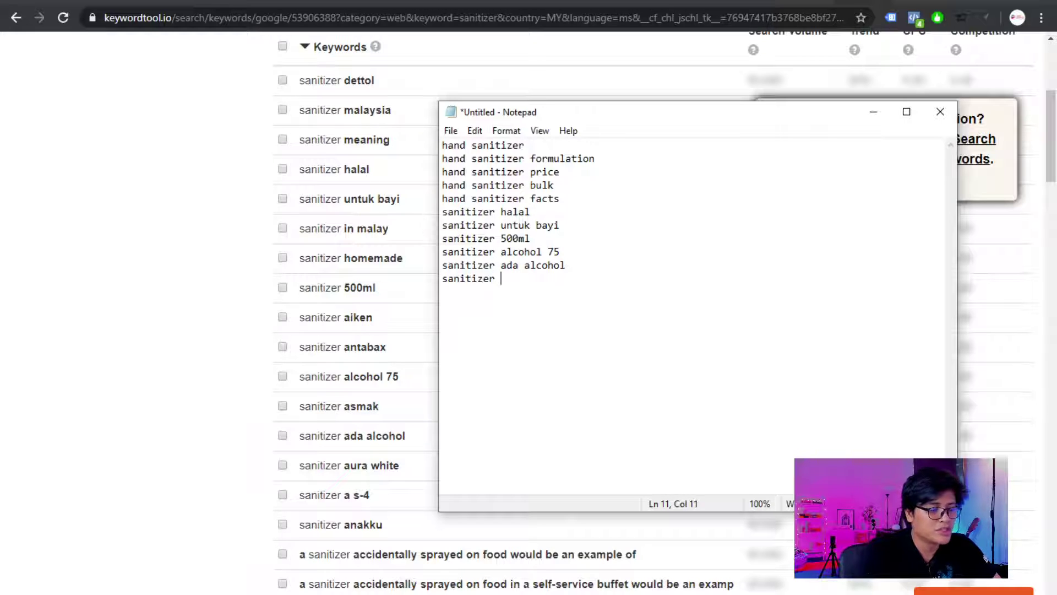
{"action": "type", "text": "ysia"}
{"action": "key", "text": "Return"}
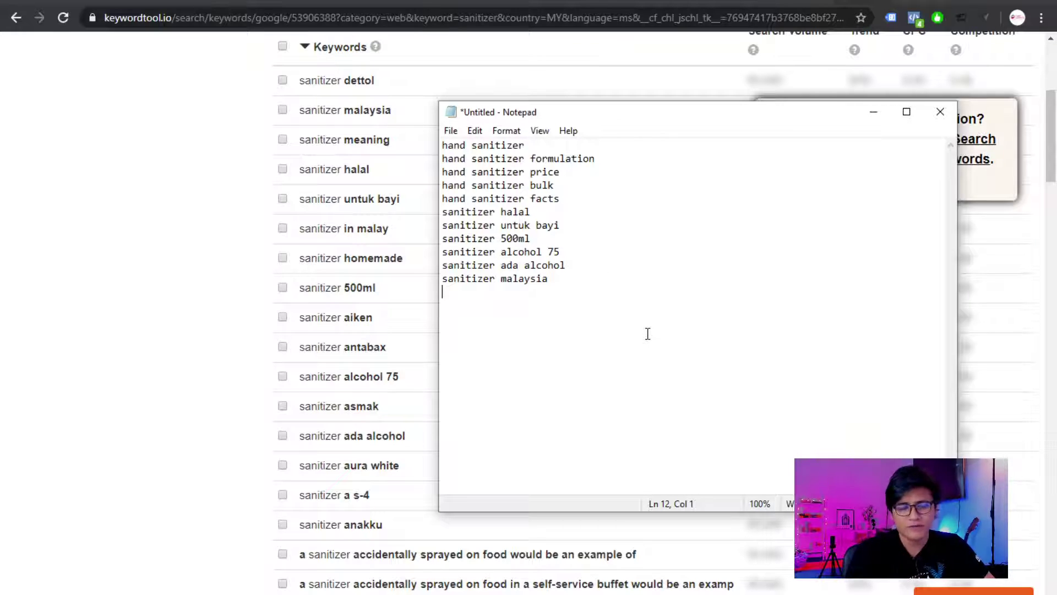
{"action": "key", "text": "Return"}
{"action": "key", "text": "Return"}
{"action": "key", "text": "Return"}
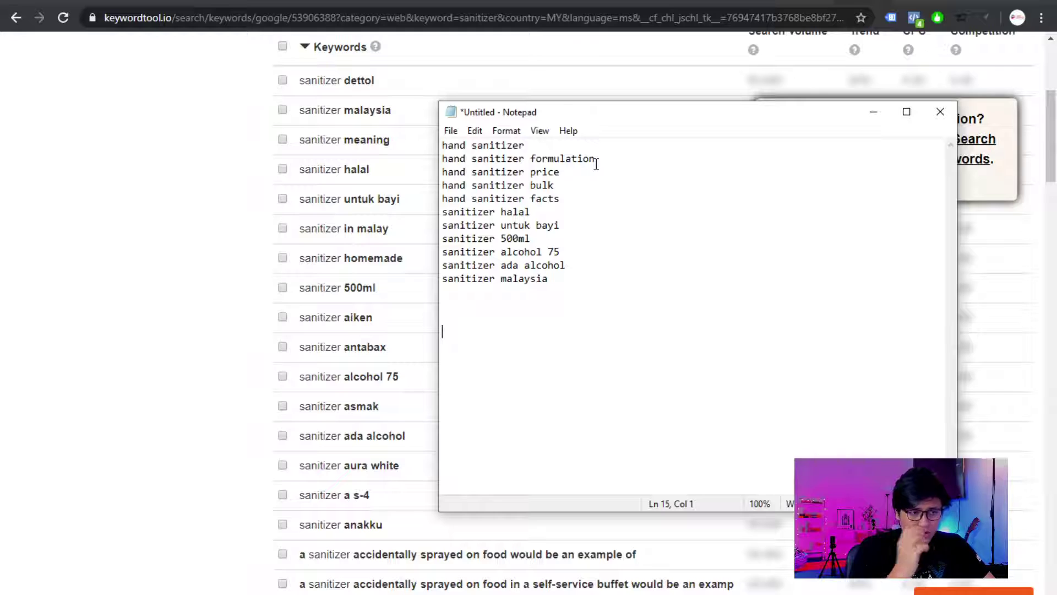
Add the negative keywords "-formulation", "-facts" and "-agent" on separate lines beneath the keyword list
{"action": "type", "text": "-"}
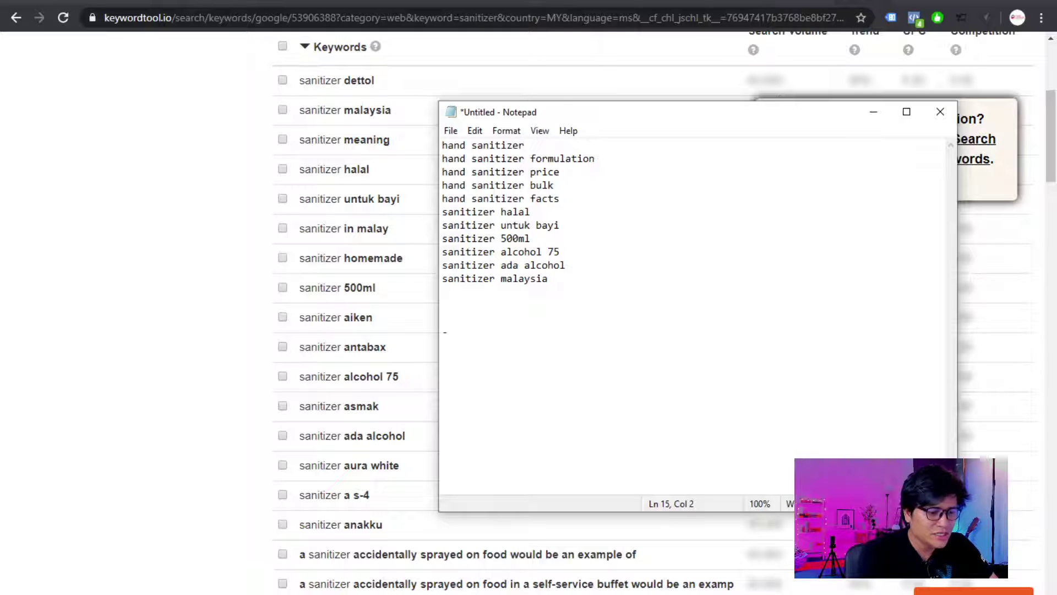
{"action": "type", "text": "formulation"}
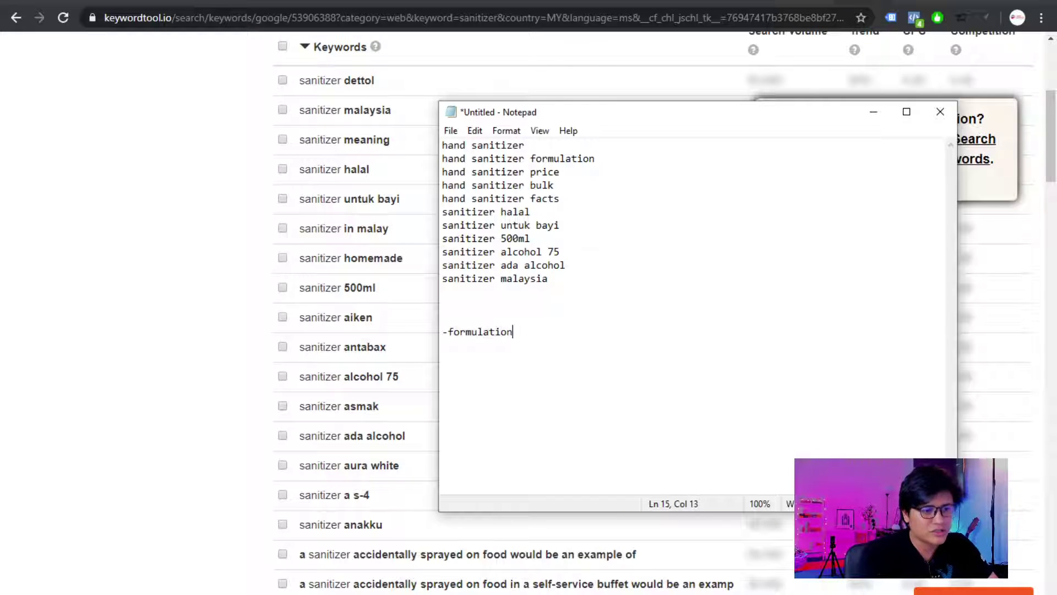
{"action": "key", "text": "Return"}
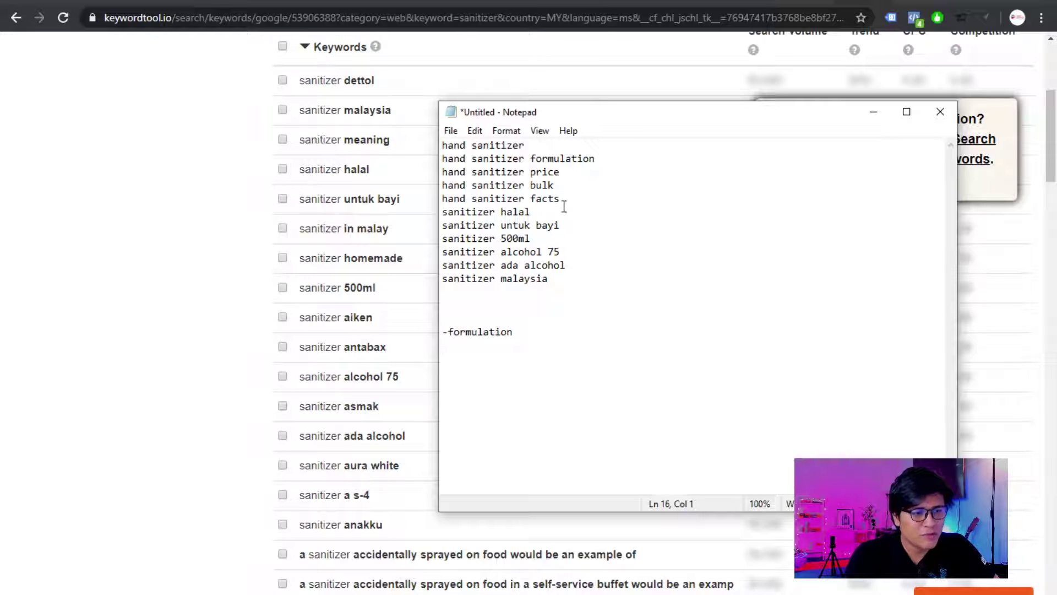
{"action": "type", "text": "-fa"}
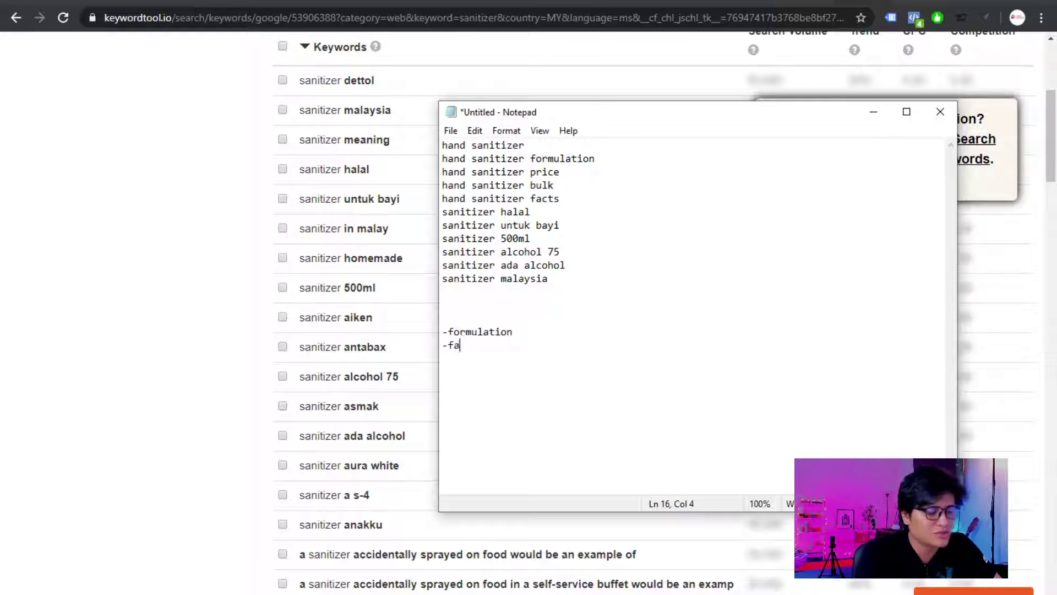
{"action": "type", "text": "cts"}
{"action": "key", "text": "Return"}
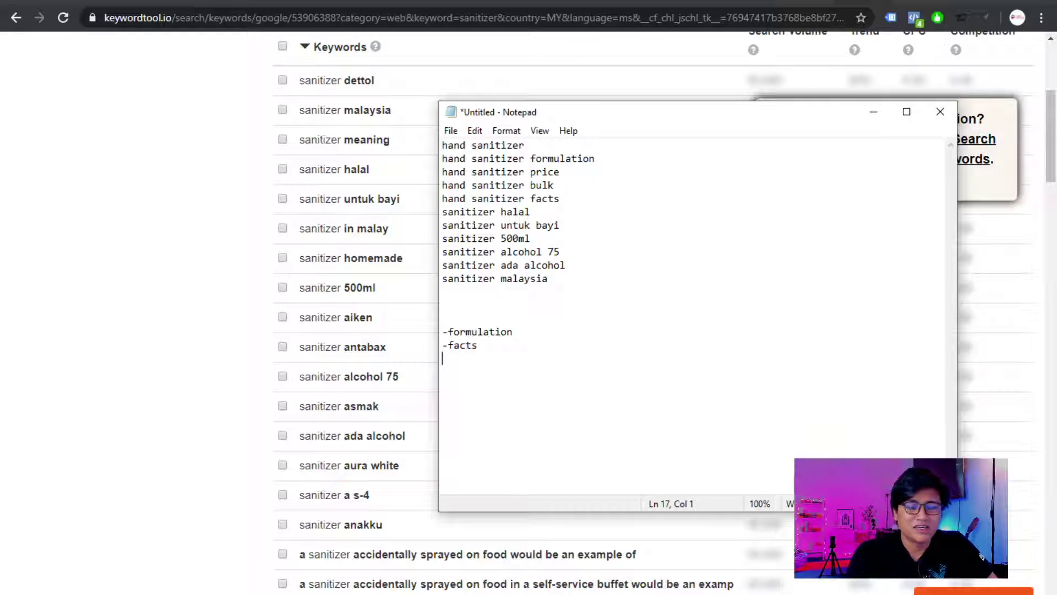
{"action": "type", "text": "-agent"}
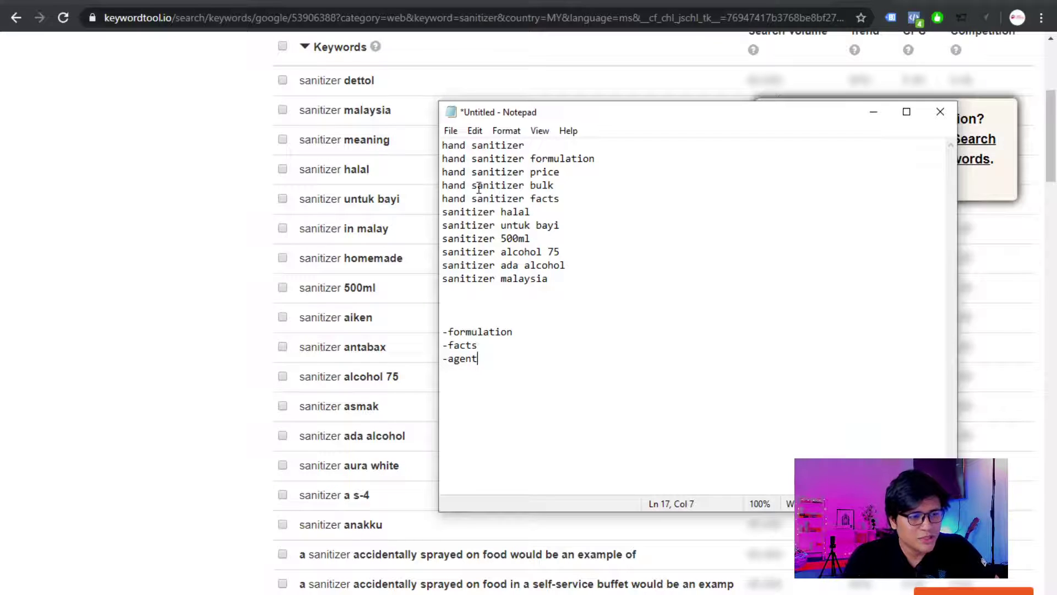
{"action": "left_click", "coordinate": [447, 331]}
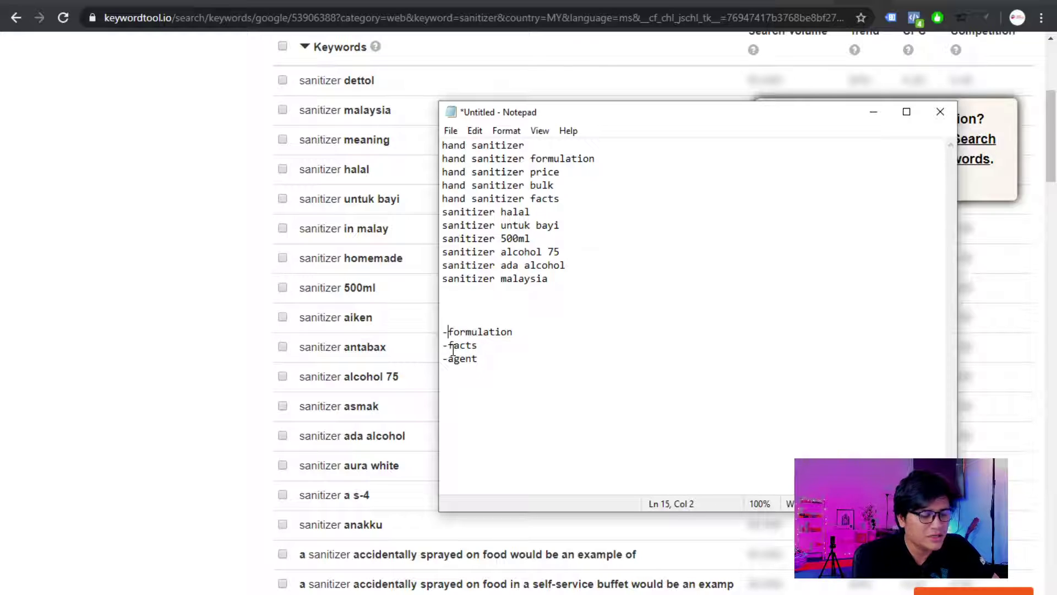
{"action": "type", "text": "hand sanitiz"}
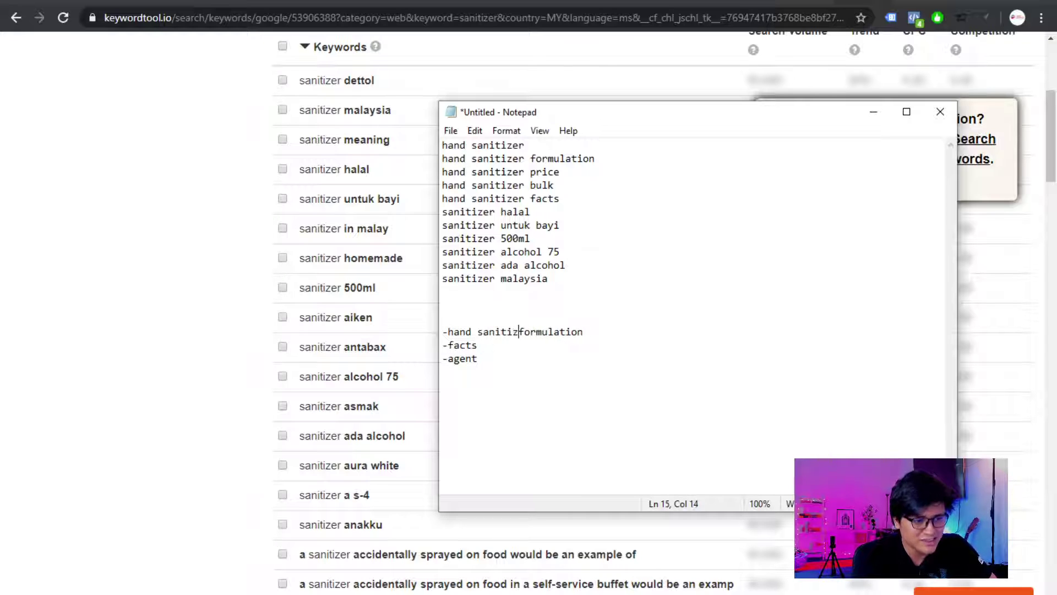
{"action": "type", "text": "er"}
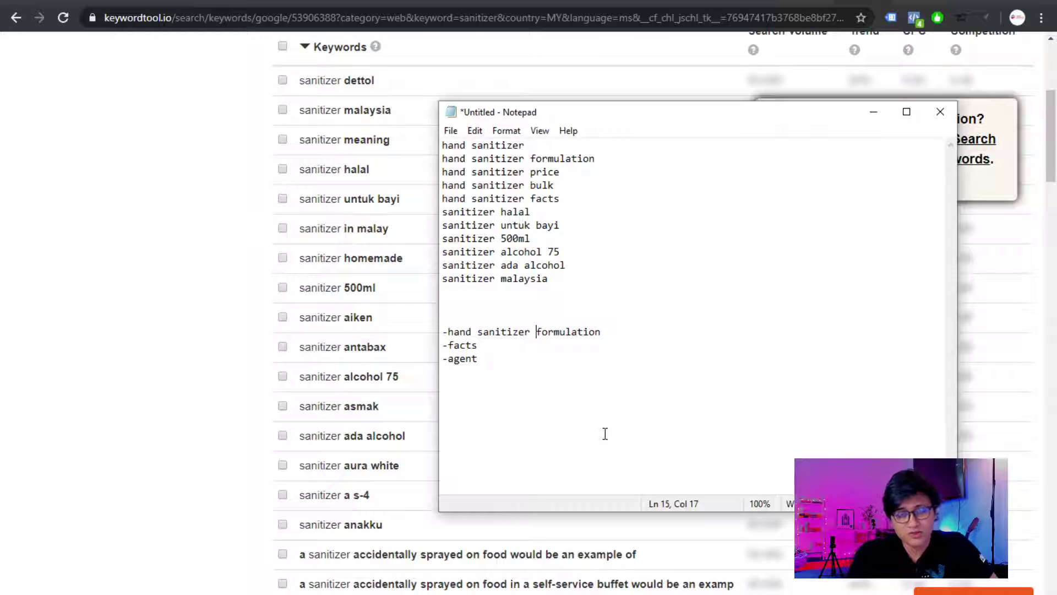
{"action": "left_click", "coordinate": [530, 331]}
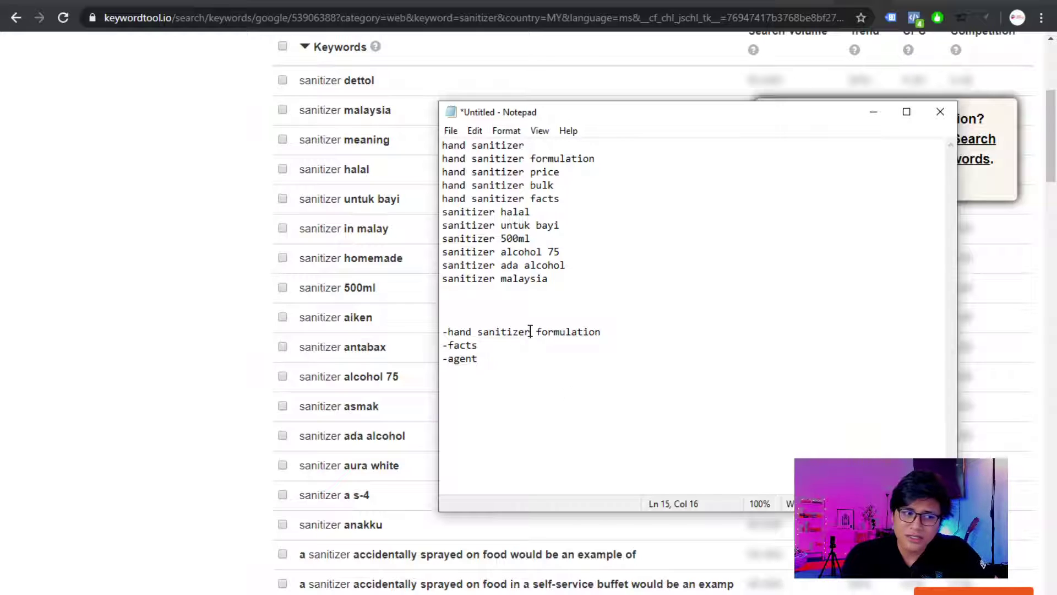
{"action": "left_click_drag", "start_coordinate": [531, 331], "coordinate": [449, 331]}
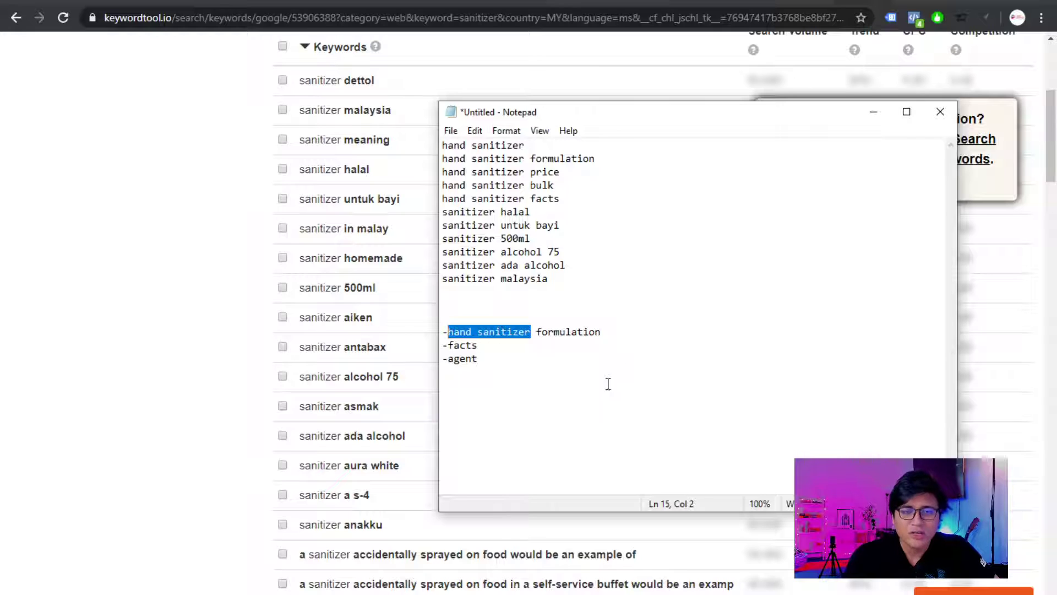
{"action": "left_click_drag", "start_coordinate": [526, 278], "coordinate": [445, 146]}
{"action": "left_click", "coordinate": [596, 238]}
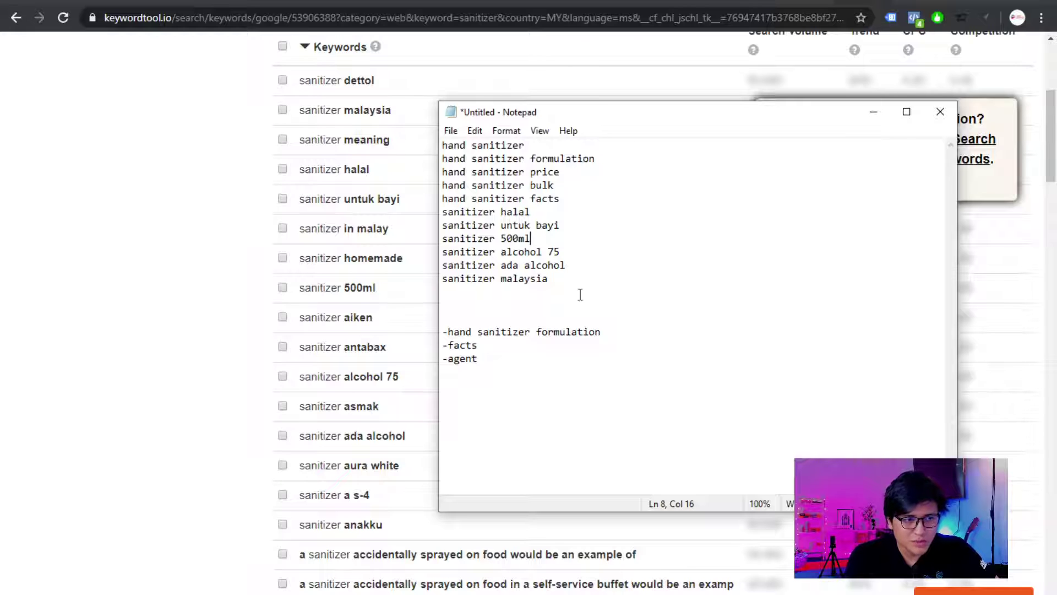
{"action": "left_click_drag", "start_coordinate": [537, 334], "coordinate": [447, 332]}
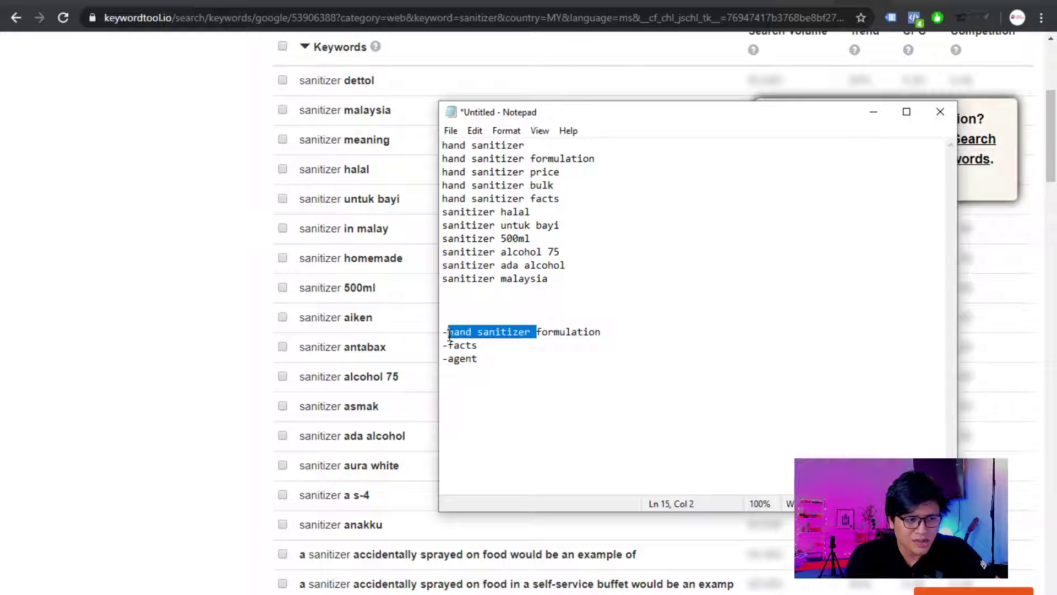
{"action": "key", "text": "BackSpace"}
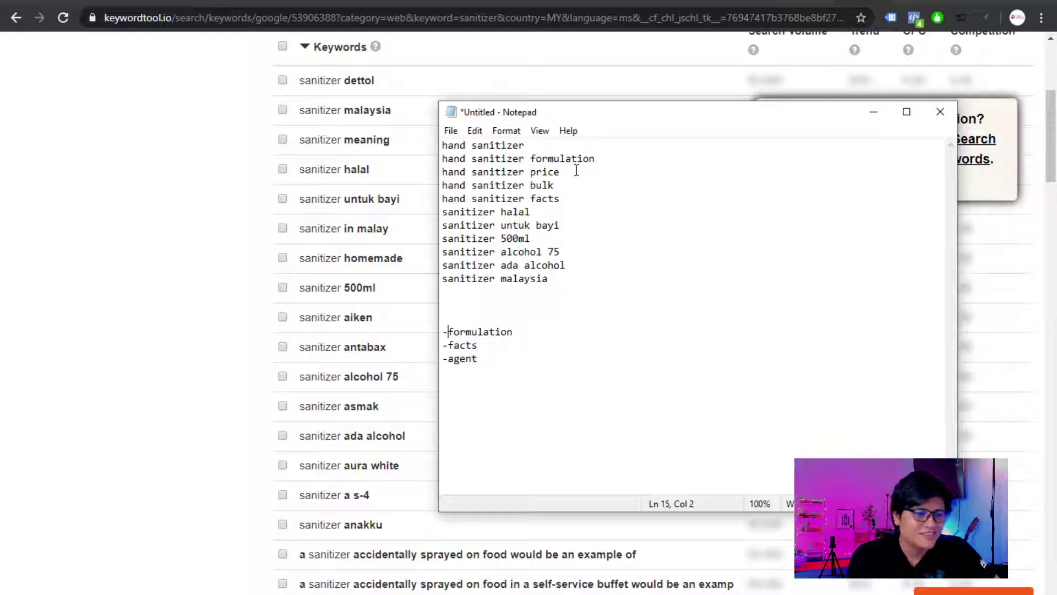
Delete the keywords "hand sanitizer formulation" and "hand sanitizer facts" from the list and close up the blank lines they leave
{"action": "left_click_drag", "start_coordinate": [597, 158], "coordinate": [443, 161]}
{"action": "key", "text": "BackSpace"}
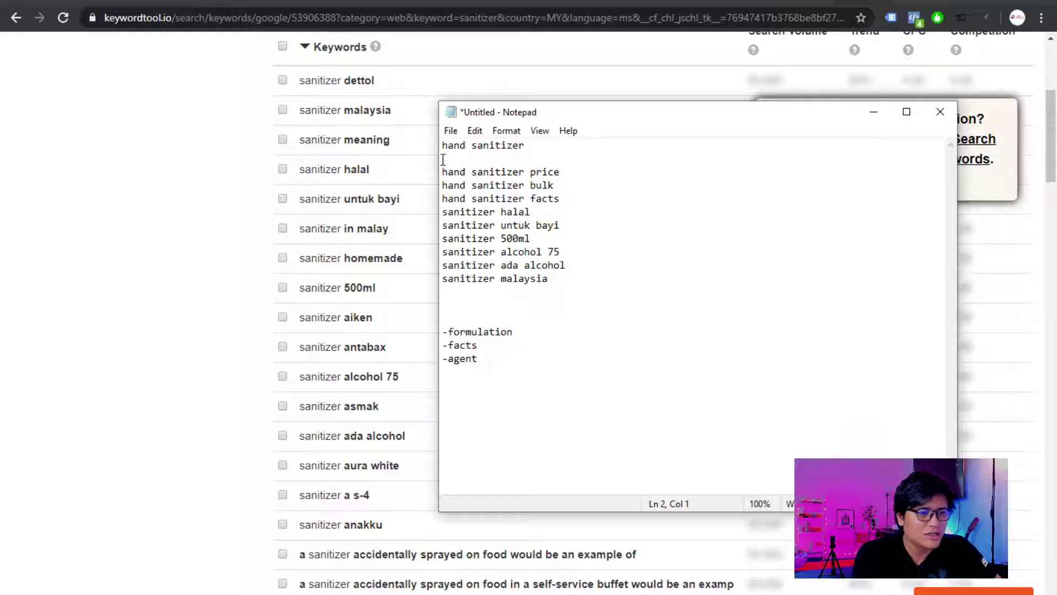
{"action": "left_click_drag", "start_coordinate": [560, 198], "coordinate": [443, 203]}
{"action": "key", "text": "BackSpace"}
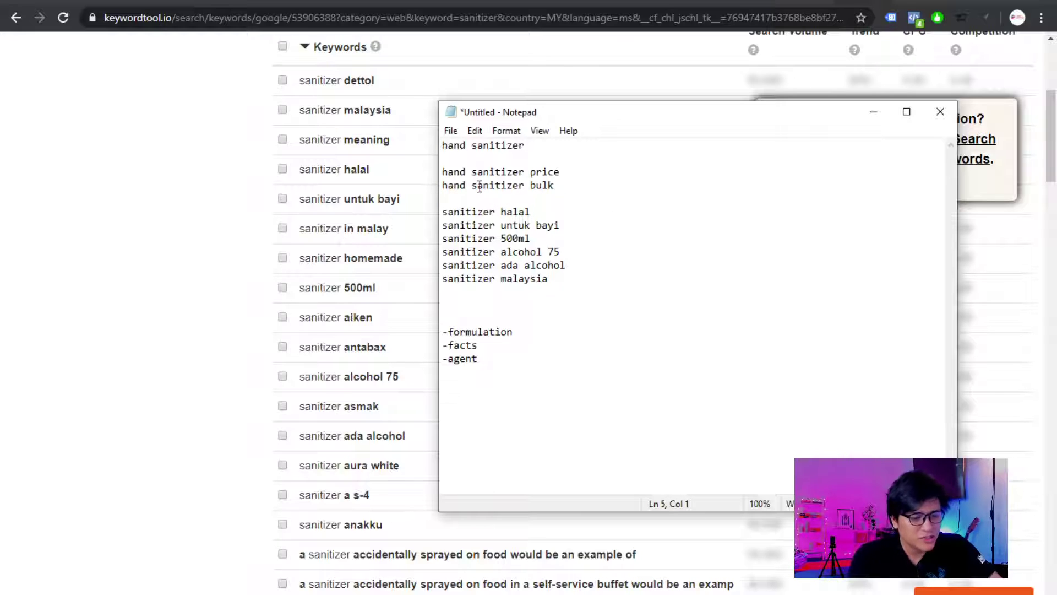
{"action": "key", "text": "BackSpace"}
{"action": "left_click", "coordinate": [453, 159]}
{"action": "key", "text": "BackSpace"}
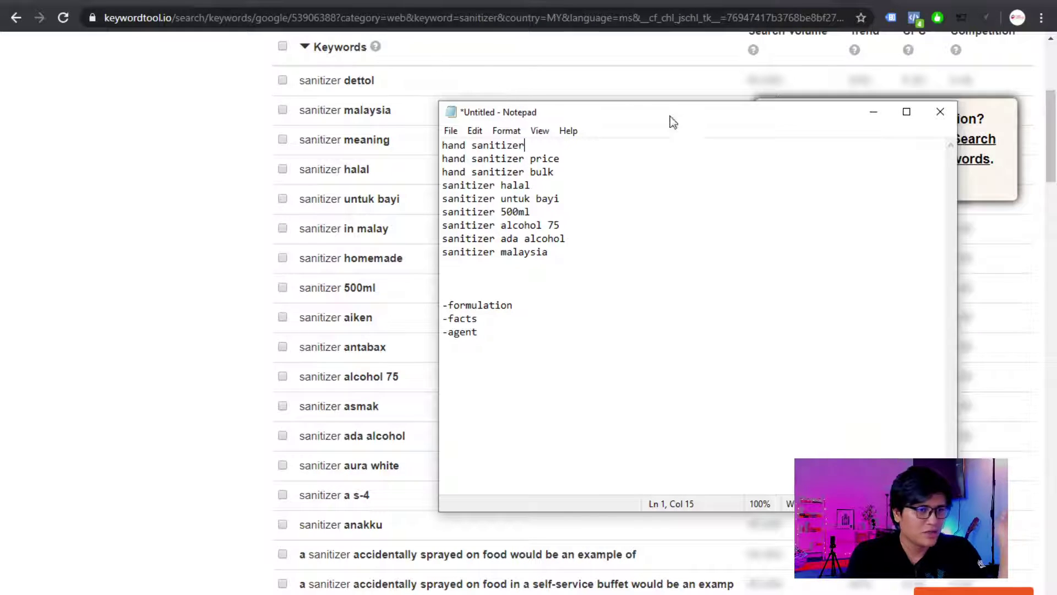
Switch to Google Ads, start a new campaign and choose Website traffic as its goal
{"action": "left_click", "coordinate": [631, 1]}
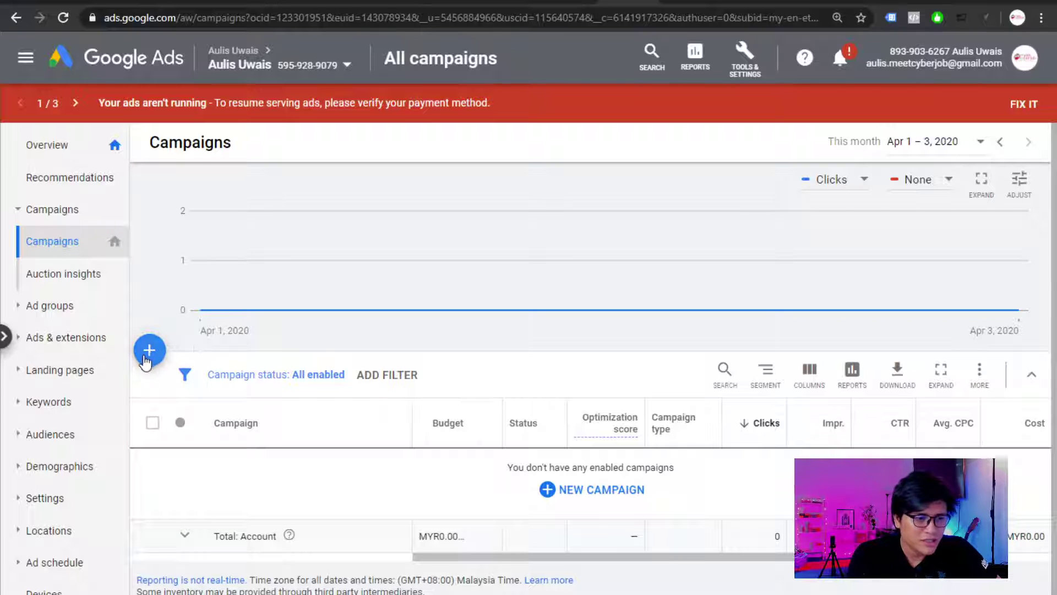
{"action": "left_click", "coordinate": [149, 350]}
{"action": "left_click", "coordinate": [314, 425]}
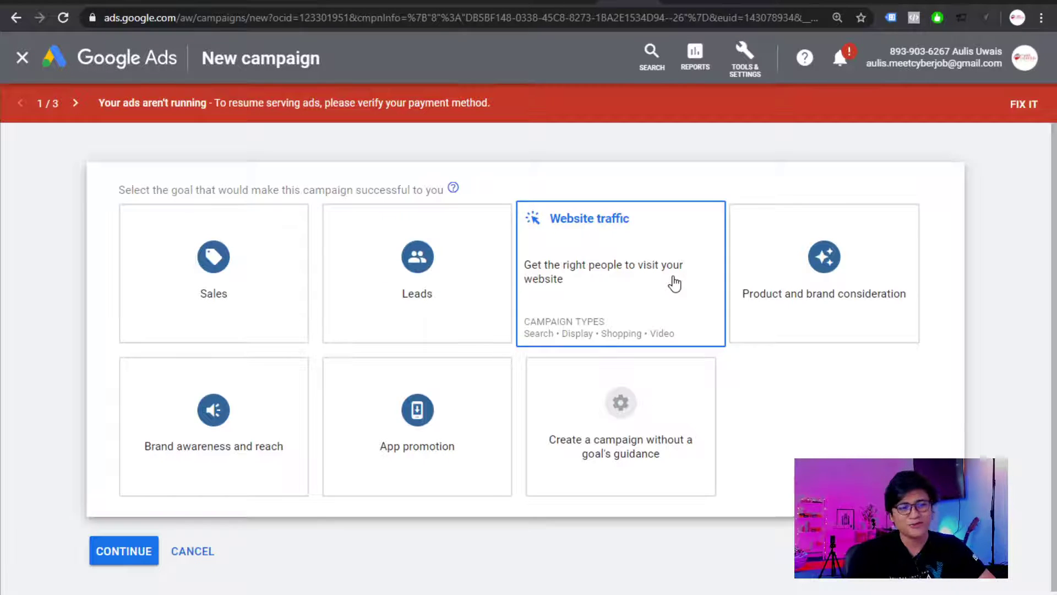
{"action": "left_click", "coordinate": [600, 256]}
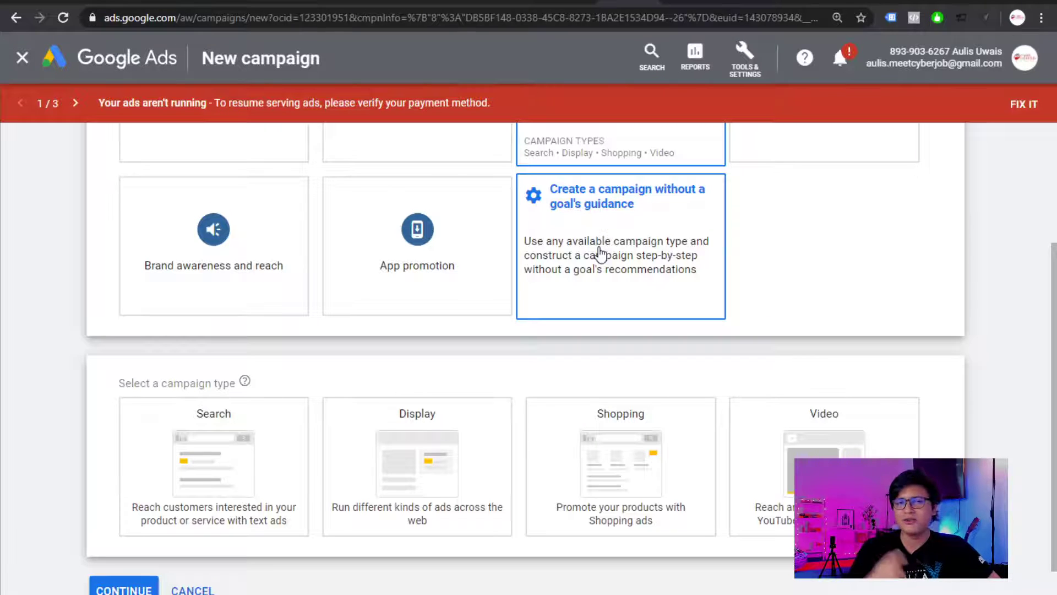
{"action": "scroll", "coordinate": [575, 187], "scroll_direction": "up", "scroll_amount": 3}
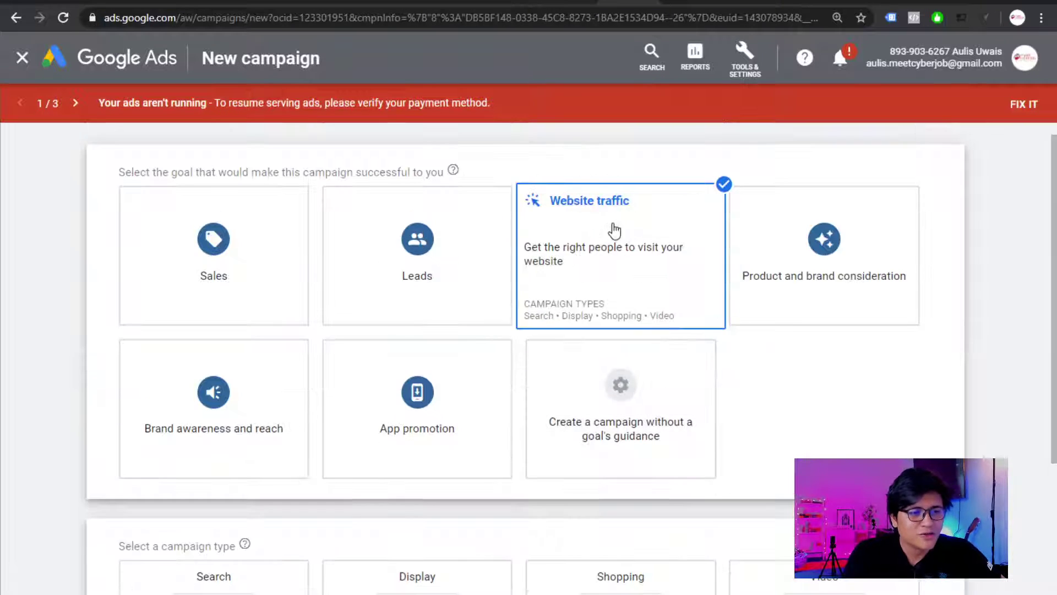
Preview the options of the Display, Shopping, Search and Video campaign types
{"action": "scroll", "coordinate": [633, 264], "scroll_direction": "down", "scroll_amount": 3}
{"action": "scroll", "coordinate": [633, 171], "scroll_direction": "down", "scroll_amount": 1}
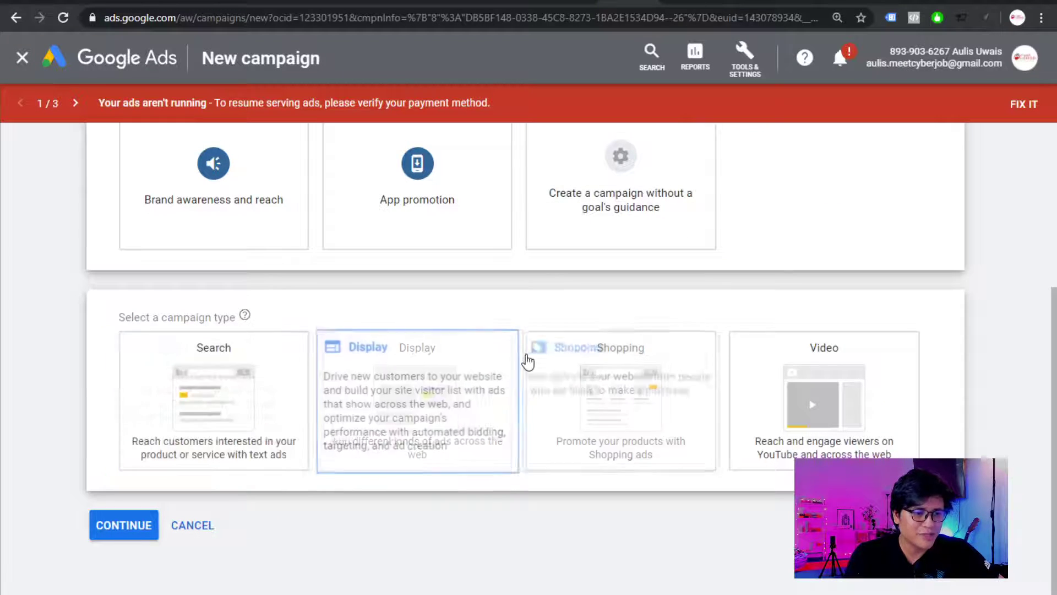
{"action": "left_click", "coordinate": [345, 415]}
{"action": "scroll", "coordinate": [405, 402], "scroll_direction": "down", "scroll_amount": 2}
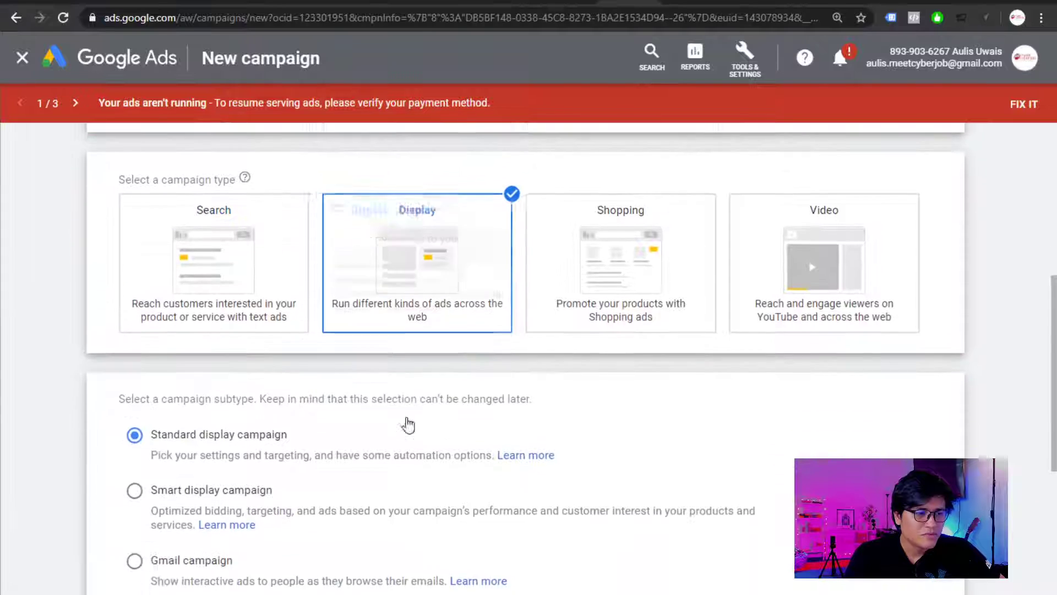
{"action": "left_click", "coordinate": [297, 195]}
{"action": "left_click", "coordinate": [421, 278]}
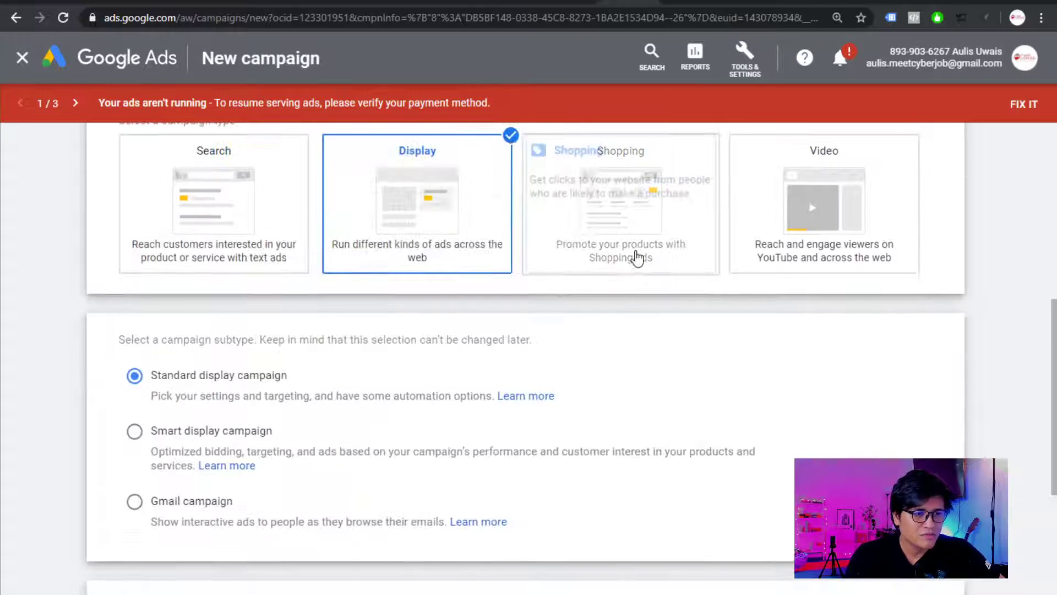
{"action": "left_click", "coordinate": [636, 257]}
{"action": "left_click", "coordinate": [418, 242]}
{"action": "left_click", "coordinate": [215, 220]}
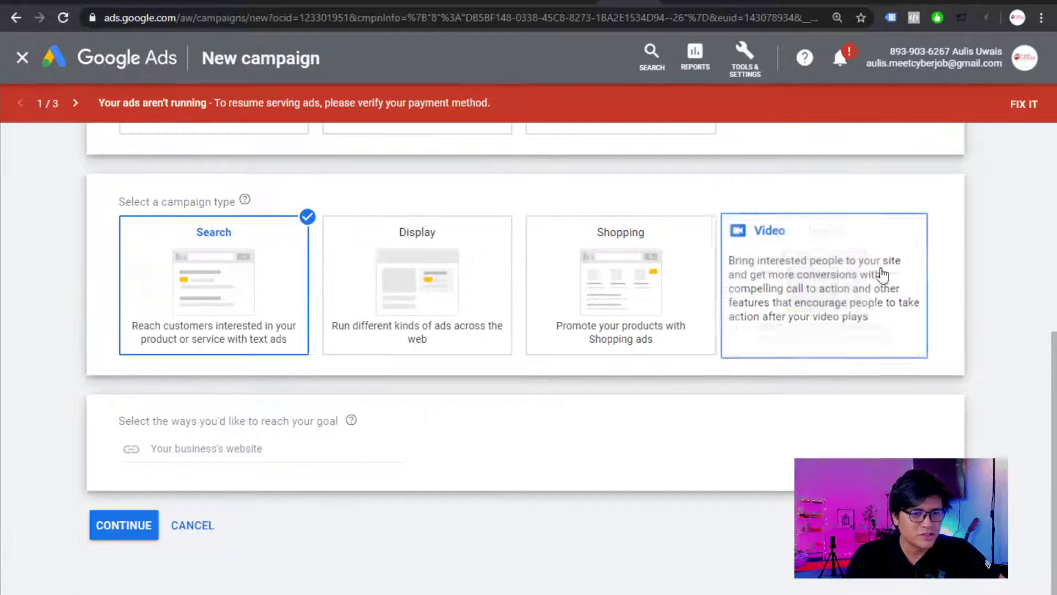
{"action": "left_click", "coordinate": [883, 273]}
{"action": "scroll", "coordinate": [547, 366], "scroll_direction": "up", "scroll_amount": 6}
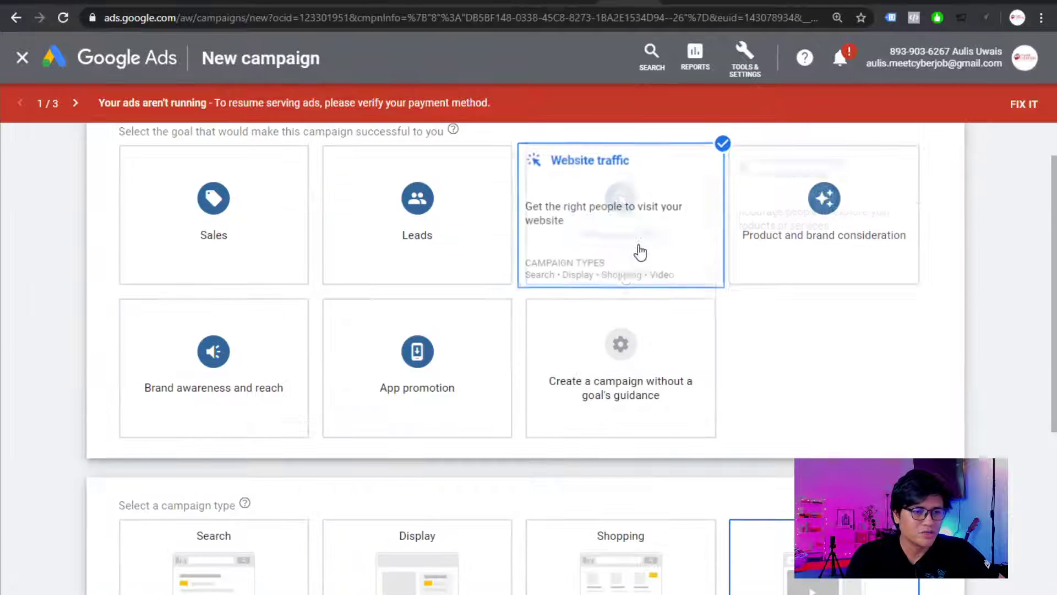
{"action": "scroll", "coordinate": [640, 253], "scroll_direction": "down", "scroll_amount": 4}
{"action": "left_click", "coordinate": [237, 306]}
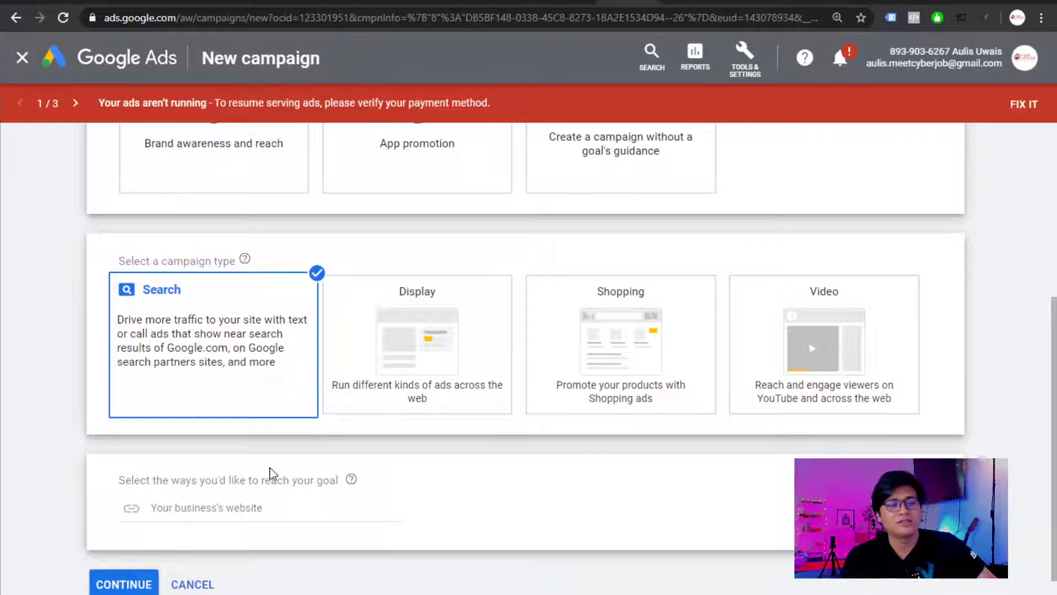
{"action": "left_click", "coordinate": [272, 507]}
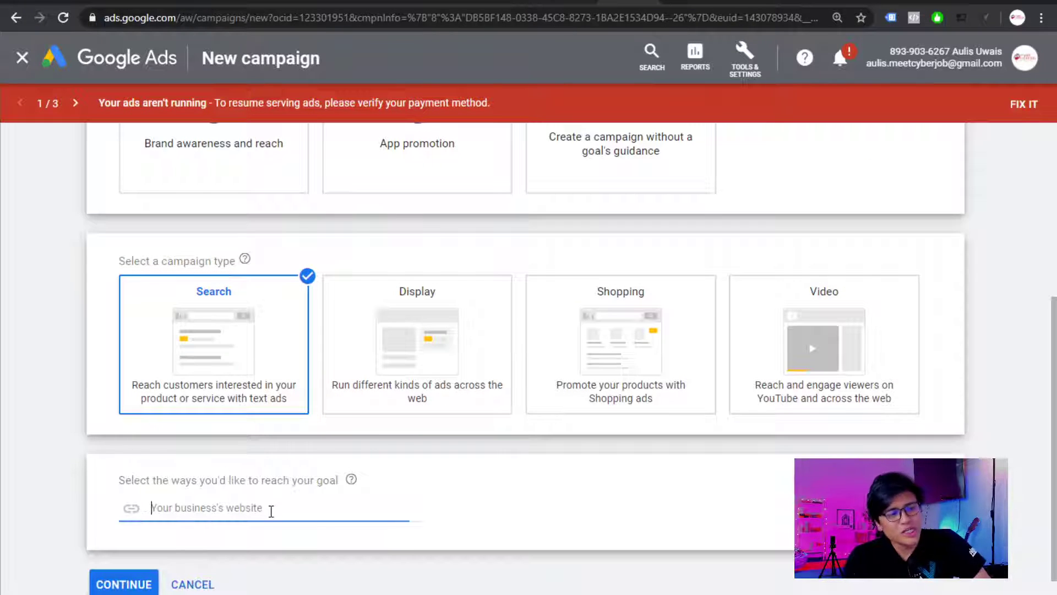
{"action": "left_click", "coordinate": [332, 2]}
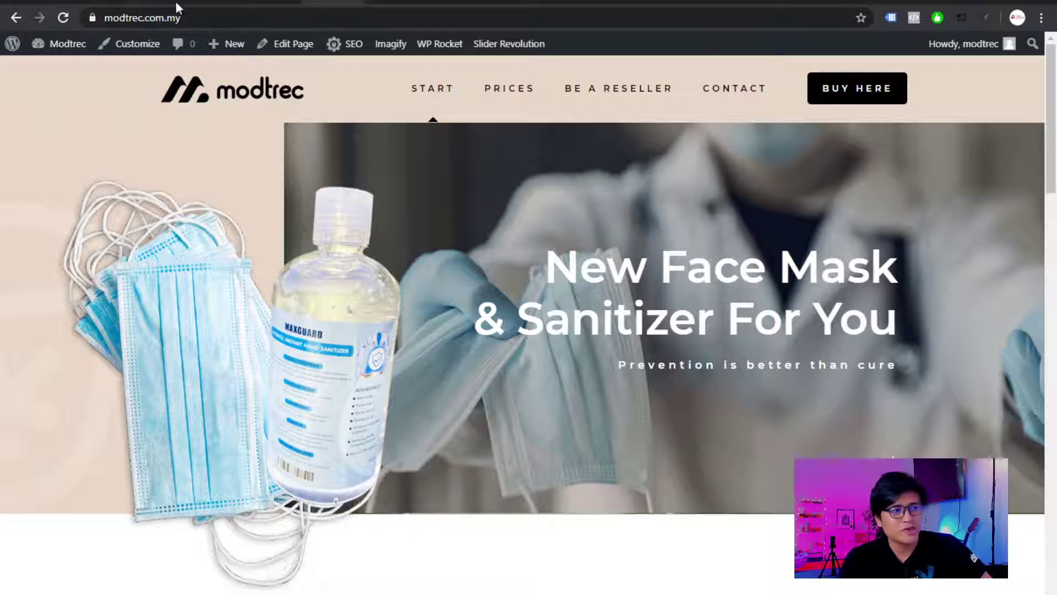
{"action": "left_click", "coordinate": [179, 21]}
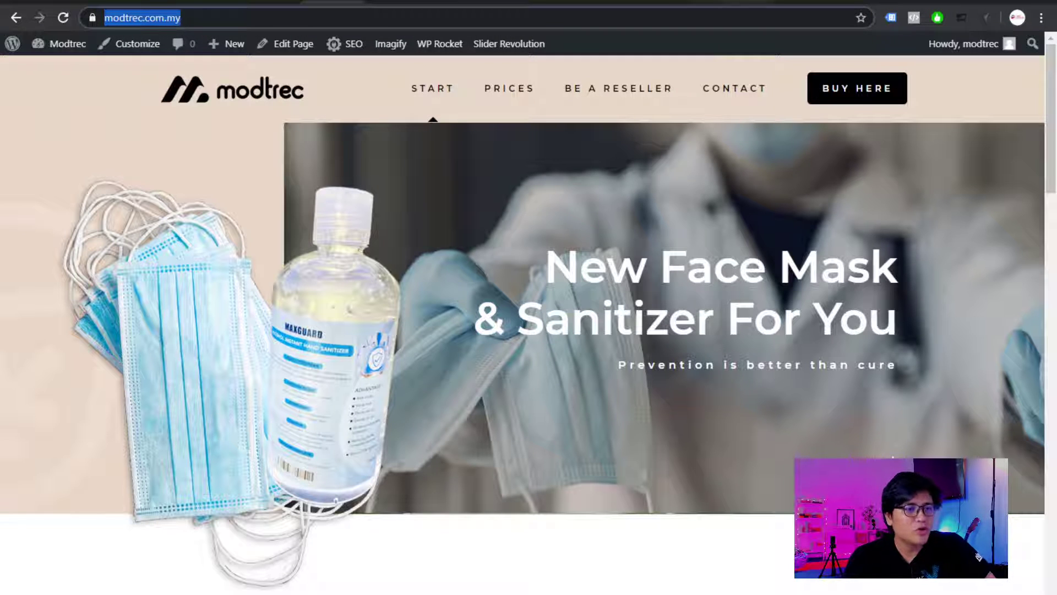
{"action": "key", "text": "ctrl+c"}
{"action": "left_click", "coordinate": [628, 1]}
{"action": "key", "text": "ctrl+v"}
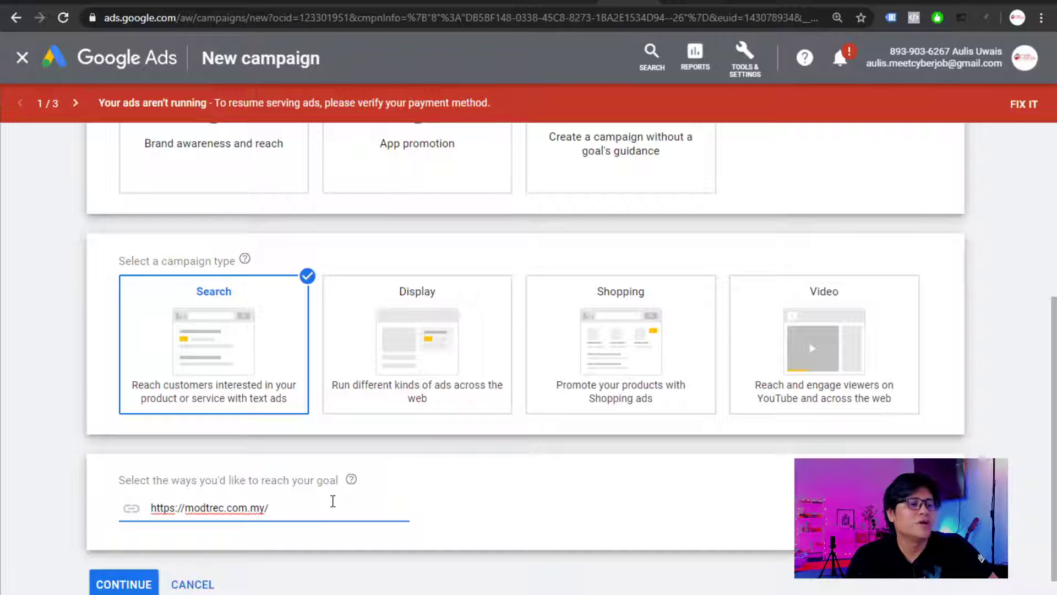
{"action": "left_click", "coordinate": [131, 585]}
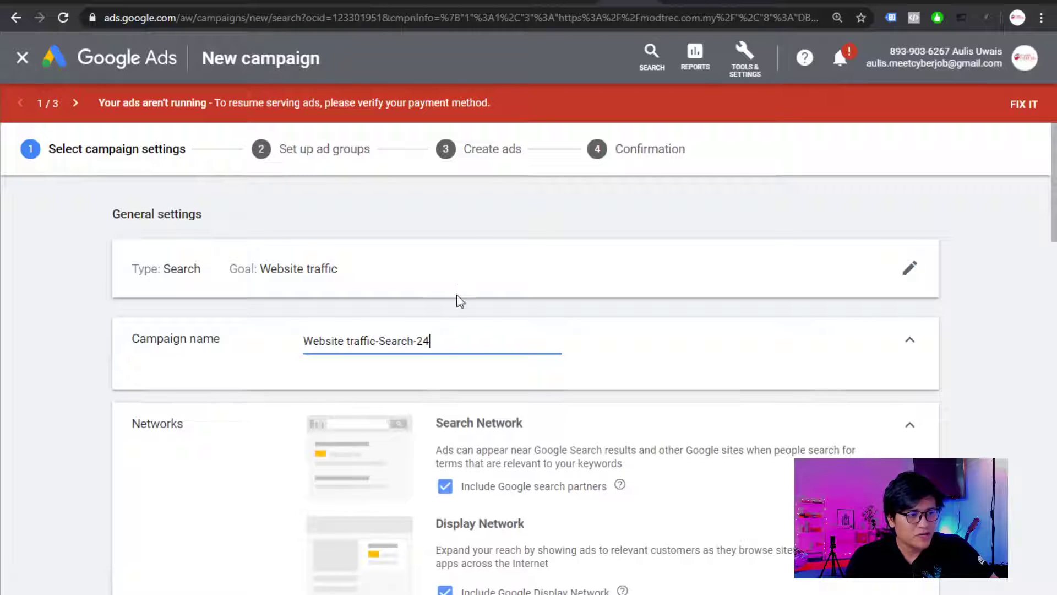
Rename the campaign as "SN - Modtrec Sanitizer"
{"action": "key", "text": "ctrl+a"}
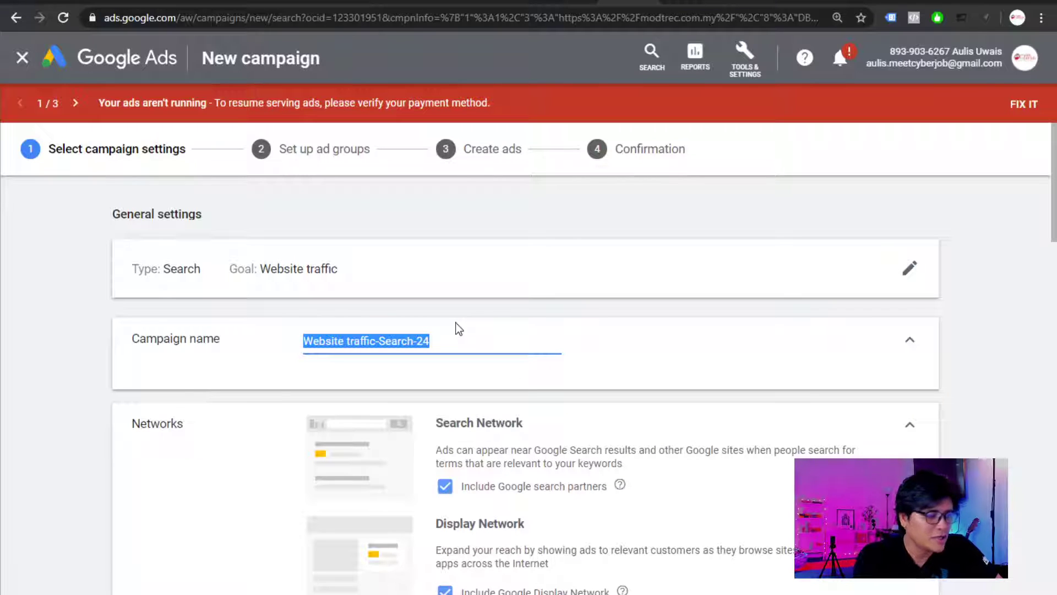
{"action": "type", "text": "SN"}
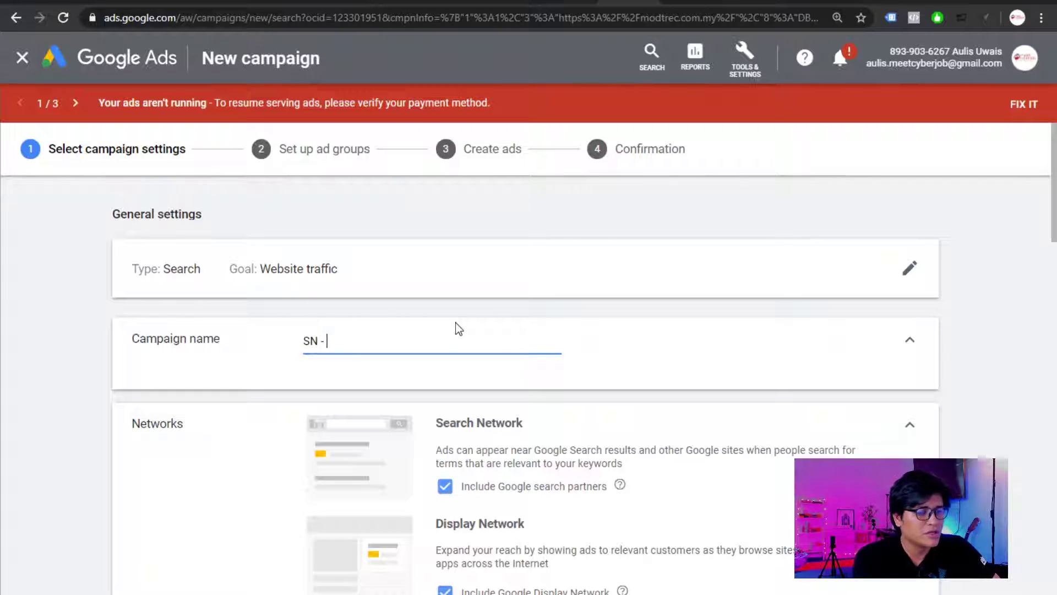
{"action": "type", "text": " - Modtr"}
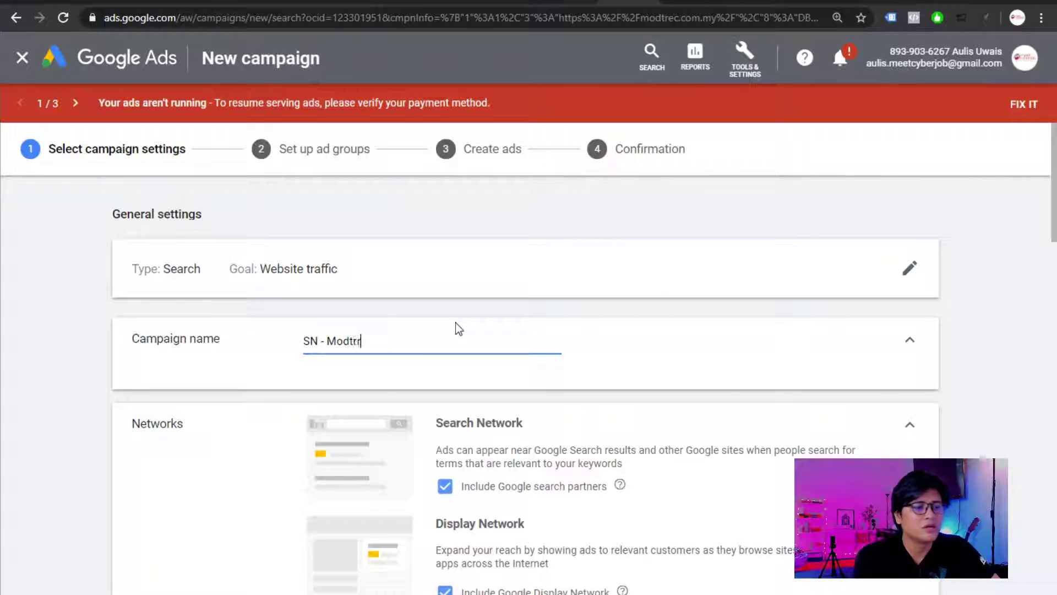
{"action": "type", "text": "ec "}
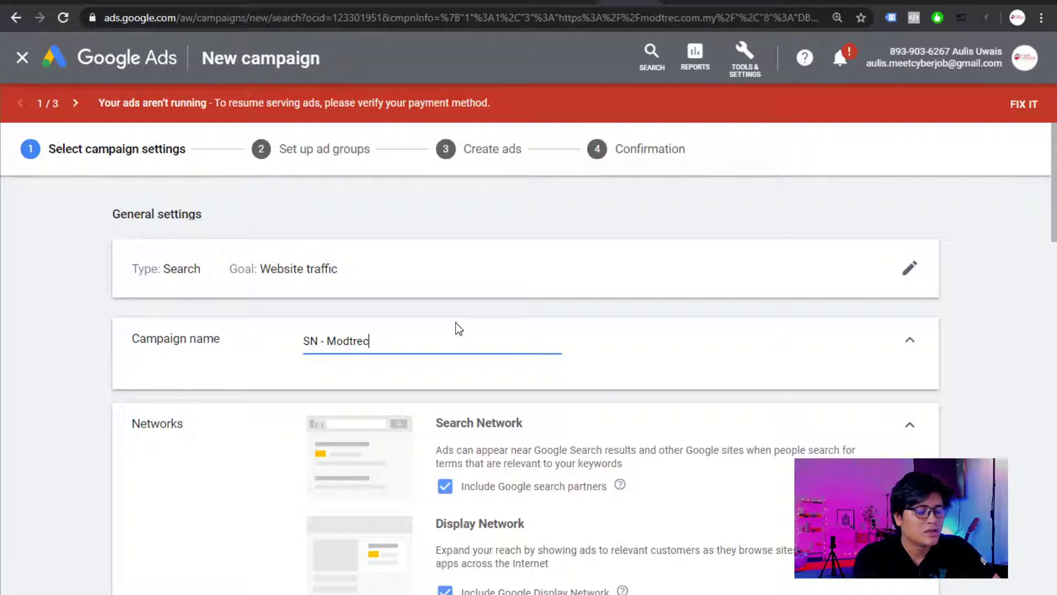
{"action": "type", "text": "Sani"}
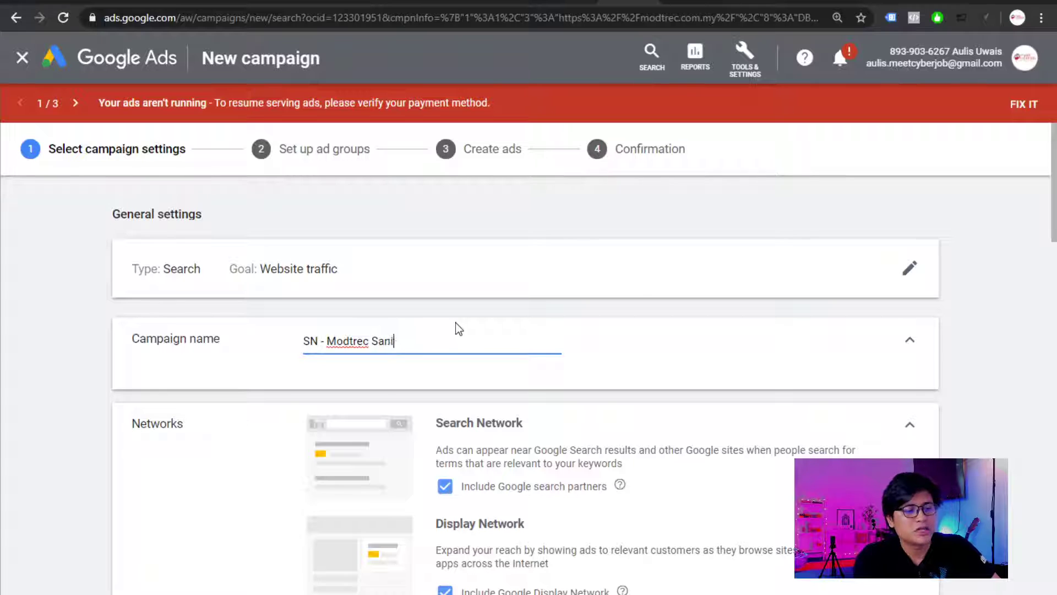
{"action": "type", "text": "tizer"}
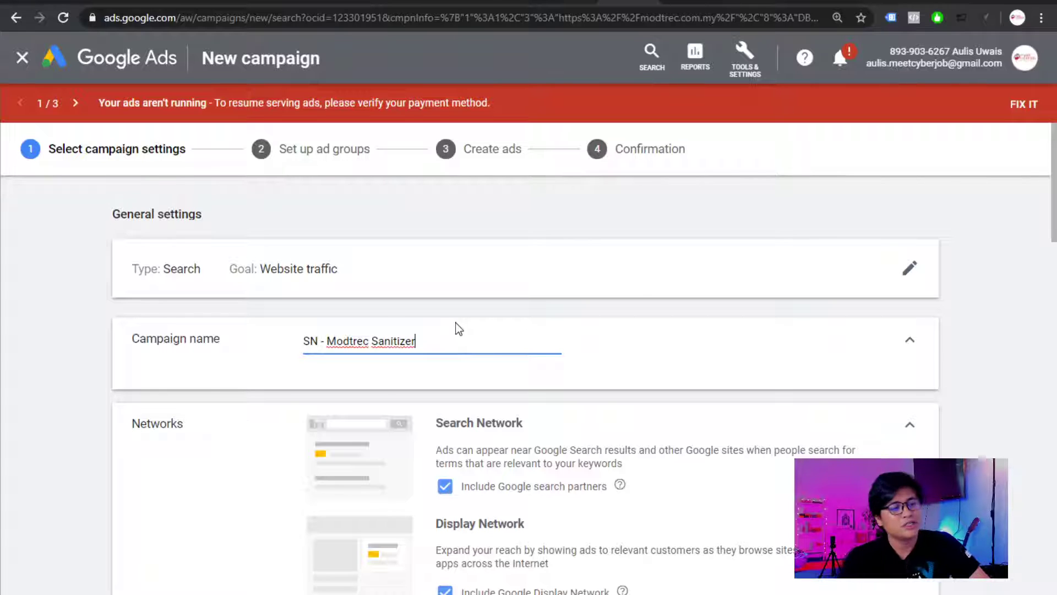
Exclude the Google Display Network from the campaign's networks, keeping Google search partners included
{"action": "scroll", "coordinate": [533, 334], "scroll_direction": "down", "scroll_amount": 4}
{"action": "scroll", "coordinate": [542, 347], "scroll_direction": "up", "scroll_amount": 1}
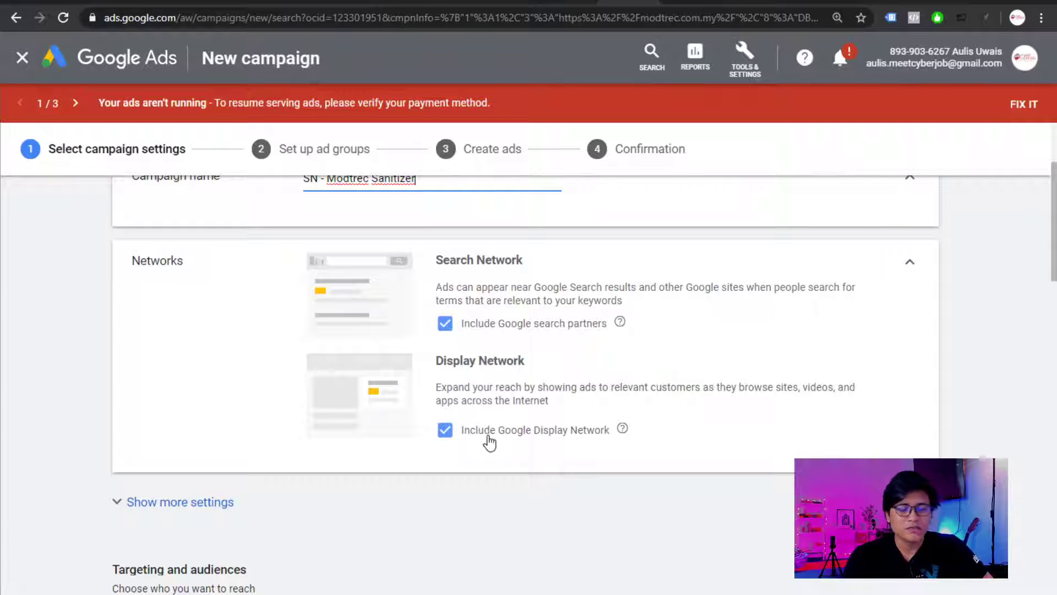
{"action": "left_click", "coordinate": [444, 431]}
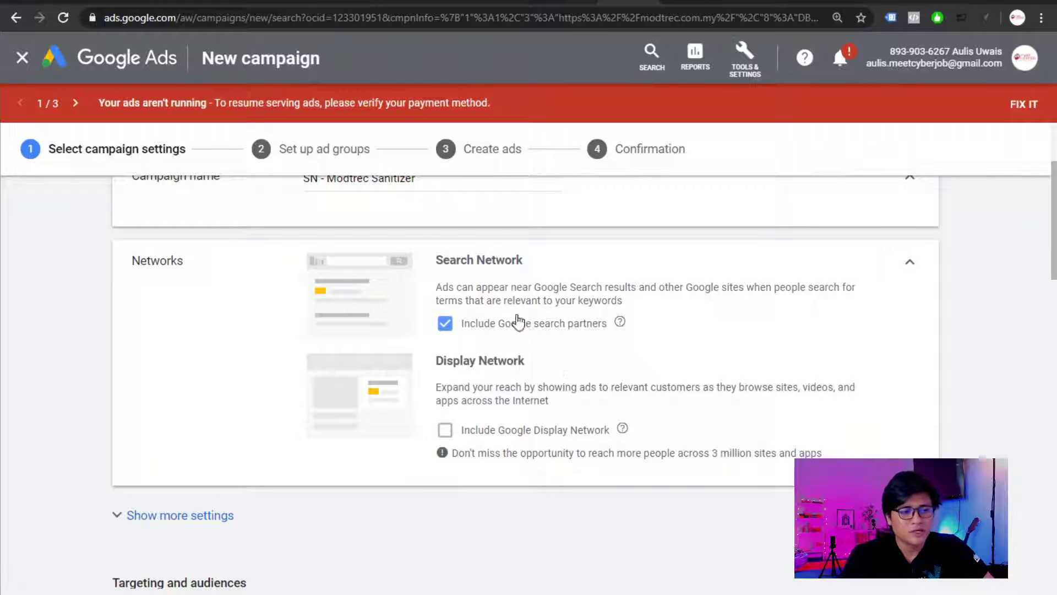
{"action": "scroll", "coordinate": [544, 368], "scroll_direction": "up", "scroll_amount": 1}
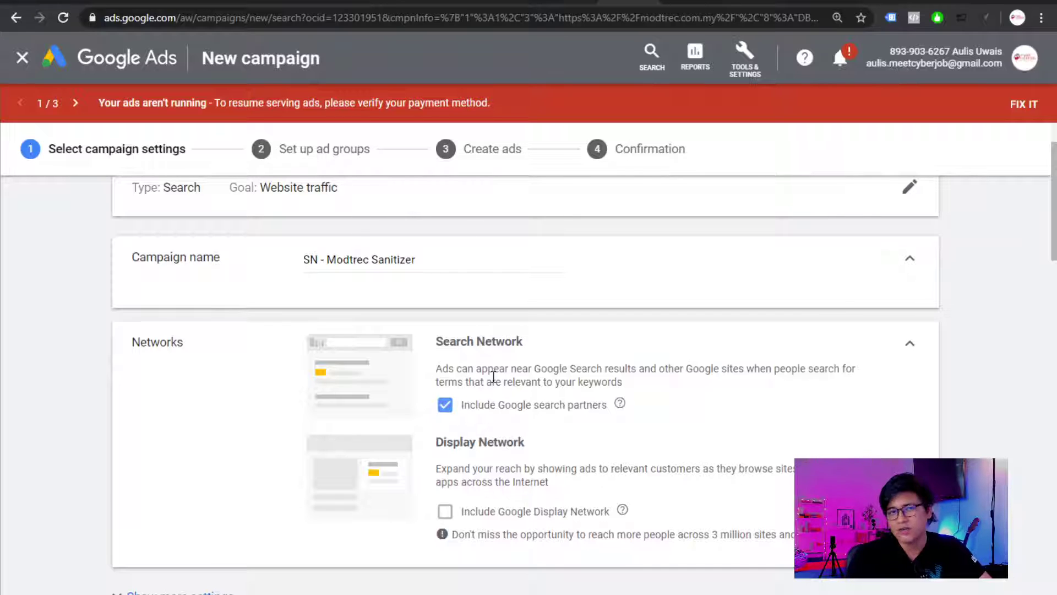
Look over the additional general settings for dates, URL options and Dynamic Search Ads, and collapse them again
{"action": "scroll", "coordinate": [545, 401], "scroll_direction": "down", "scroll_amount": 6}
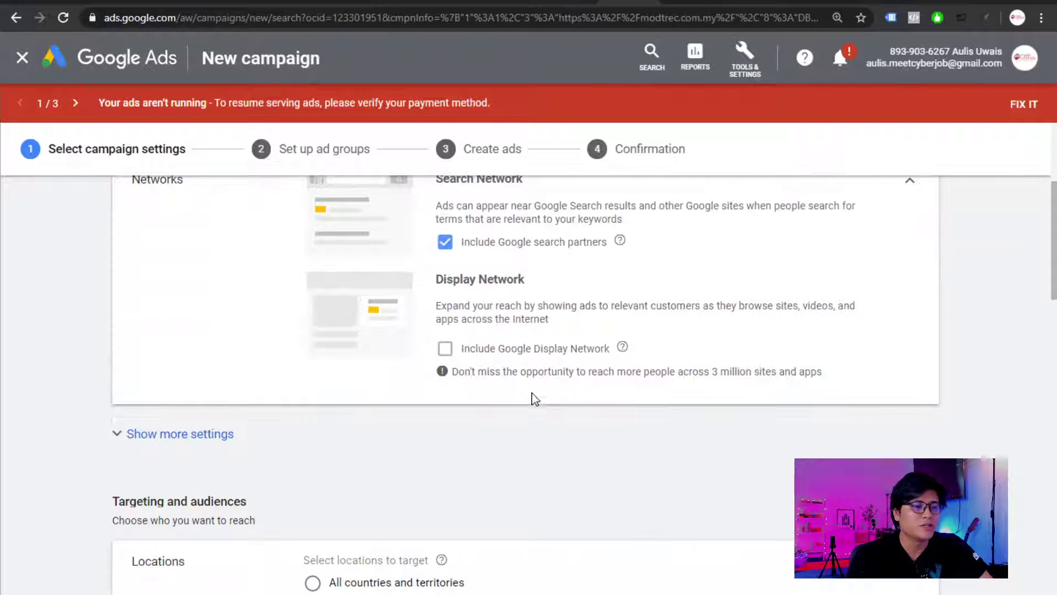
{"action": "left_click", "coordinate": [168, 279]}
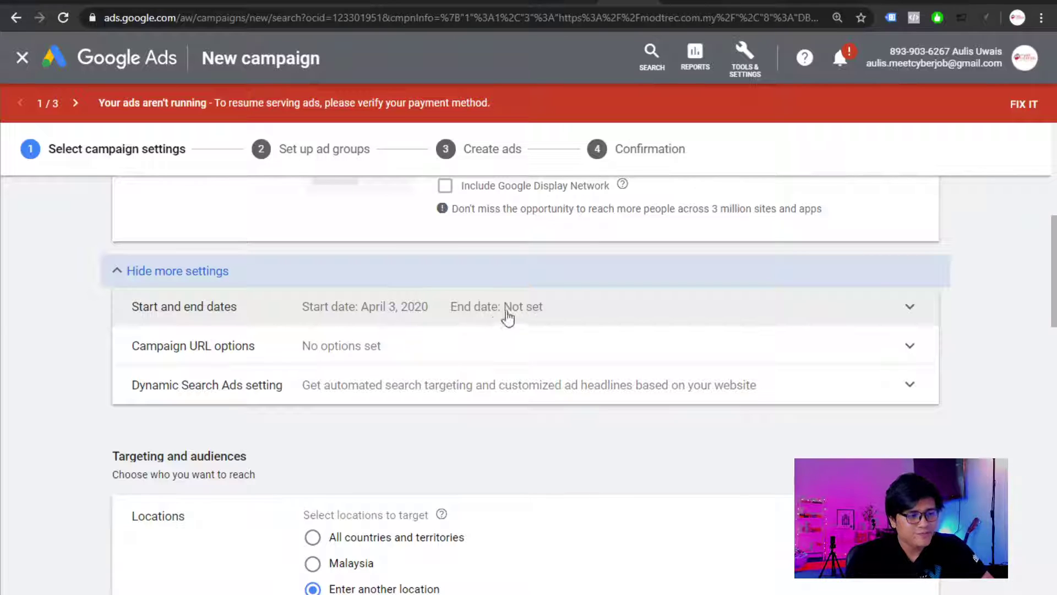
{"action": "left_click", "coordinate": [116, 272]}
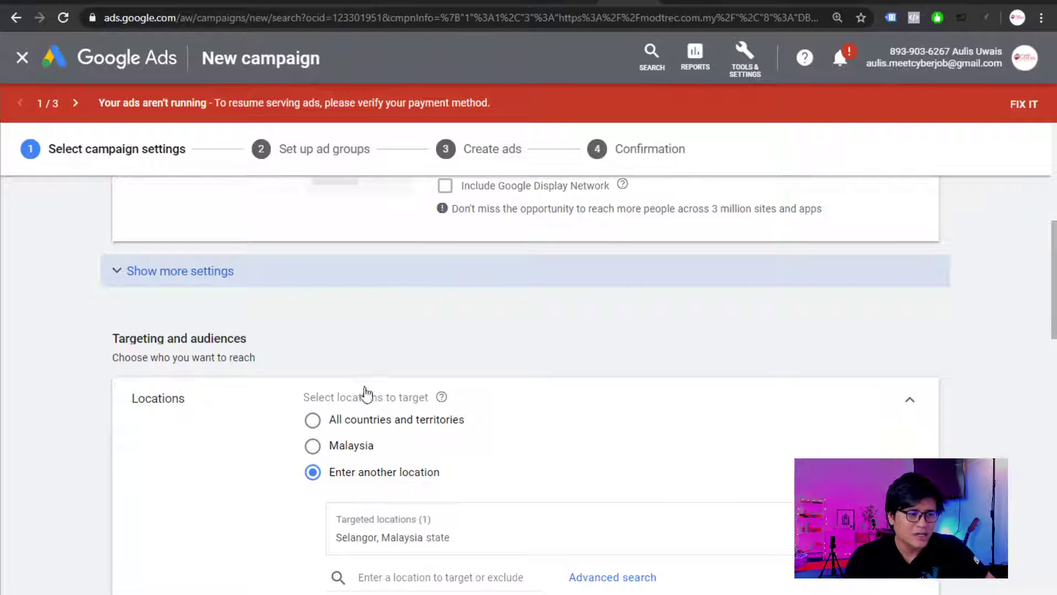
Add Kuantan, Pahang, Malaysia as a targeted location alongside Selangor under the custom location option
{"action": "scroll", "coordinate": [380, 379], "scroll_direction": "down", "scroll_amount": 1}
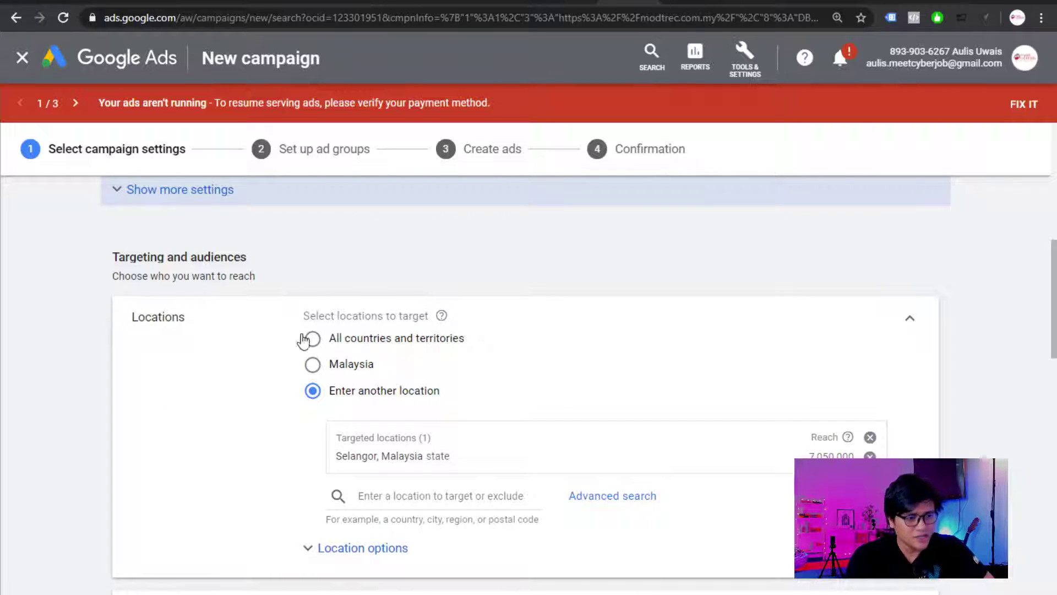
{"action": "left_click", "coordinate": [314, 366]}
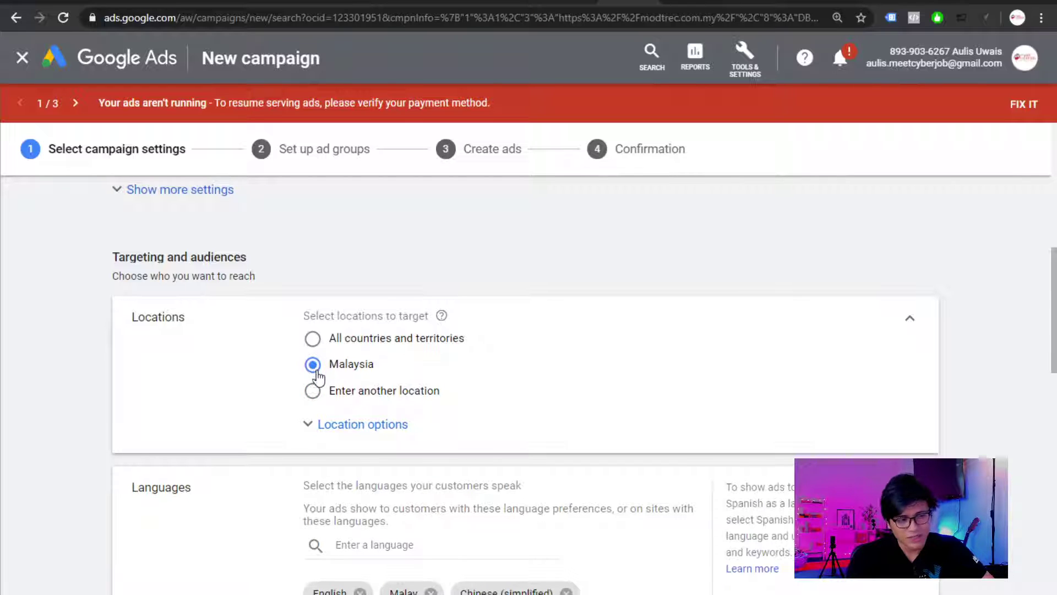
{"action": "left_click", "coordinate": [313, 391]}
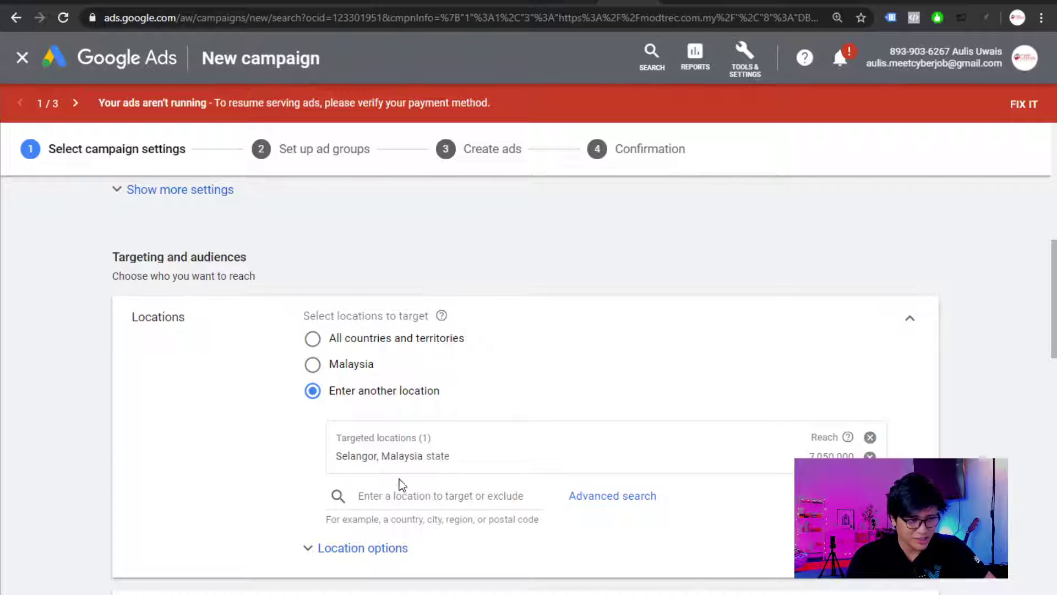
{"action": "left_click", "coordinate": [402, 493]}
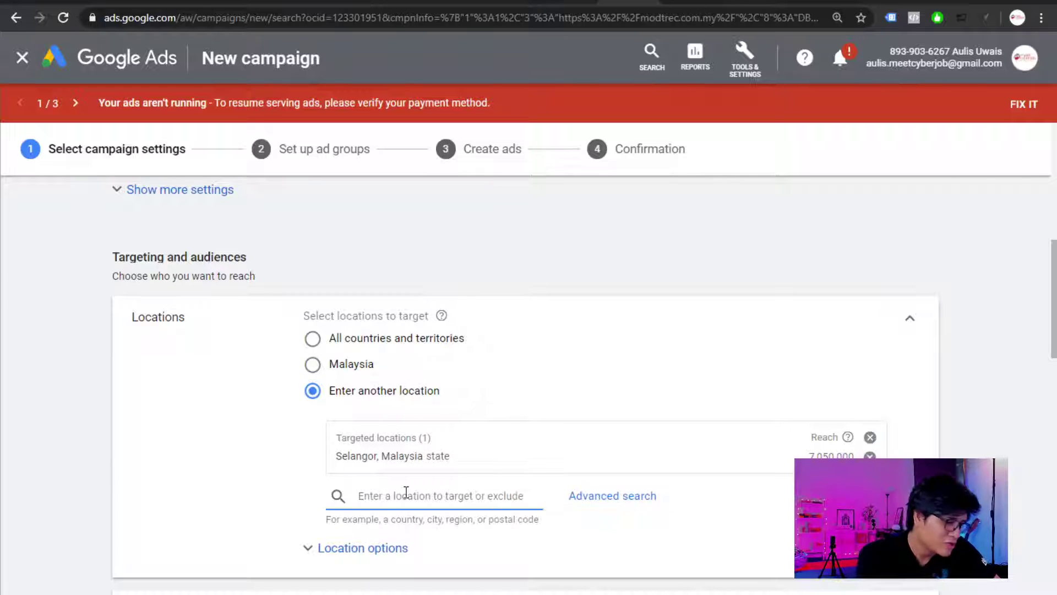
{"action": "type", "text": "Kuantan"}
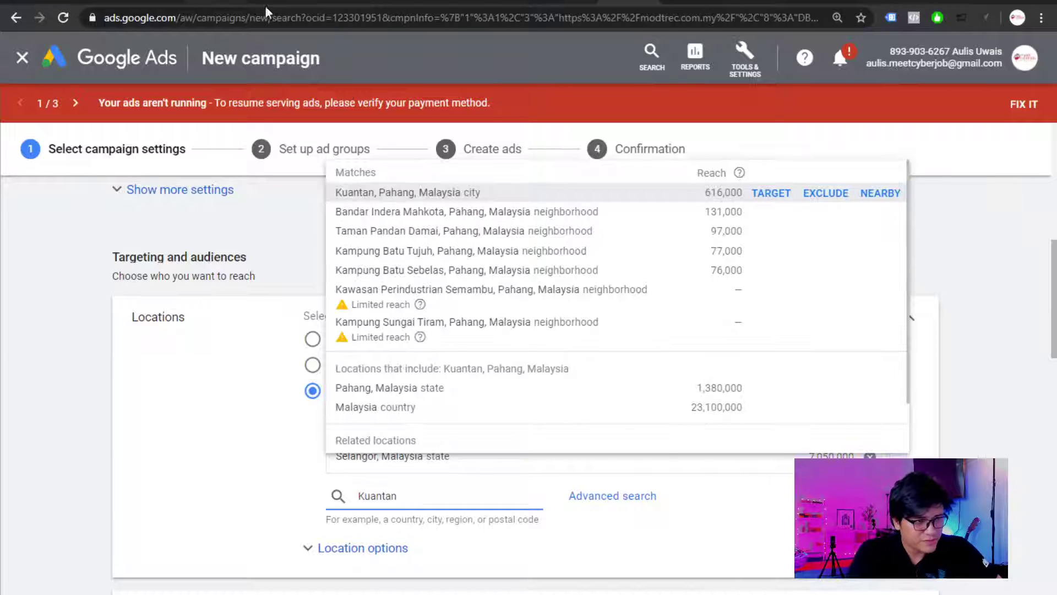
{"action": "left_click", "coordinate": [367, 193]}
{"action": "scroll", "coordinate": [517, 446], "scroll_direction": "down", "scroll_amount": 1}
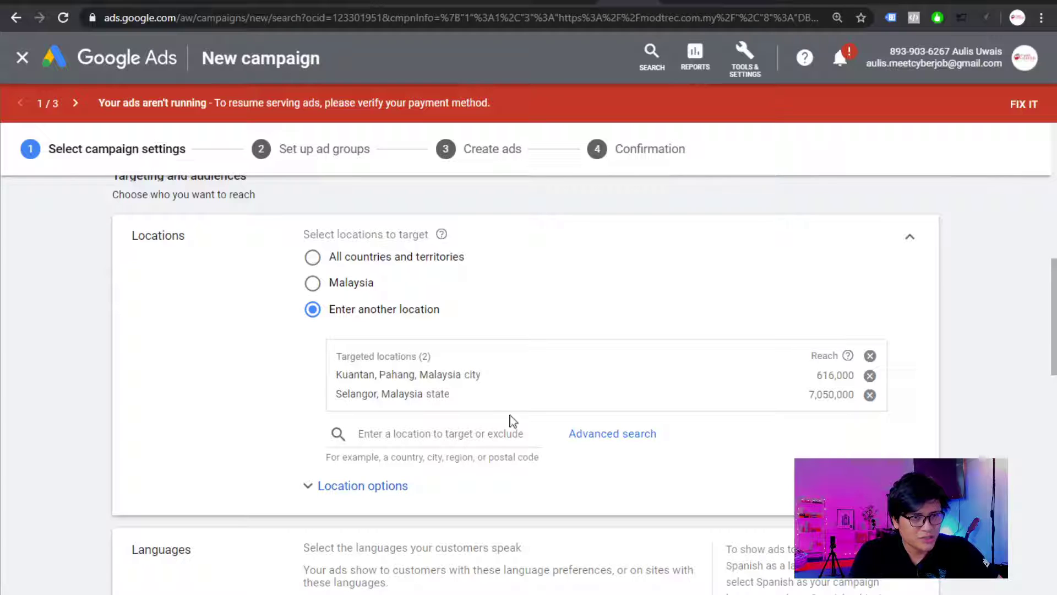
{"action": "scroll", "coordinate": [478, 368], "scroll_direction": "down", "scroll_amount": 1}
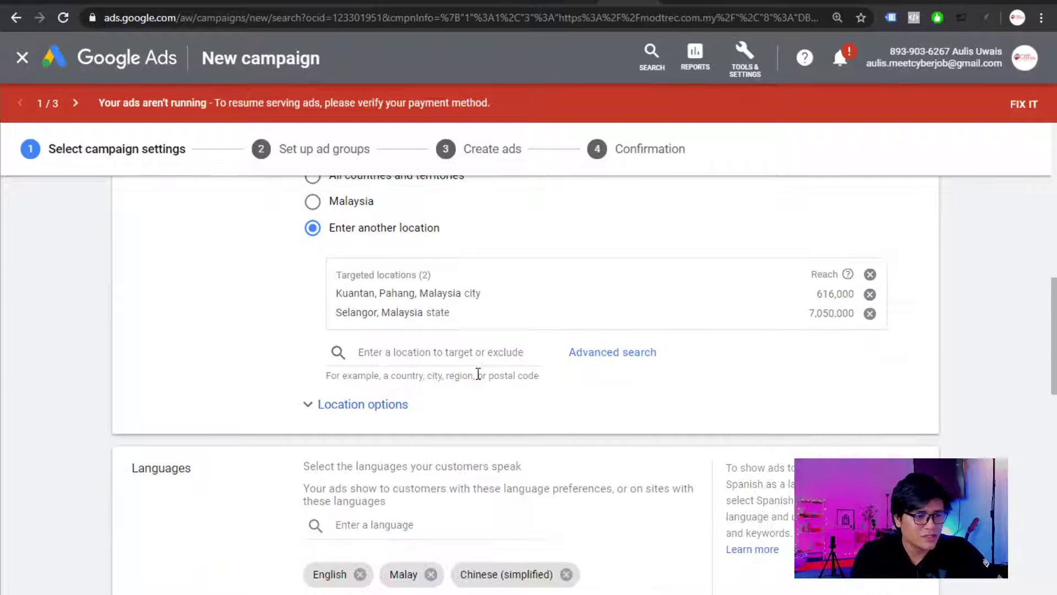
{"action": "scroll", "coordinate": [477, 375], "scroll_direction": "up", "scroll_amount": 1}
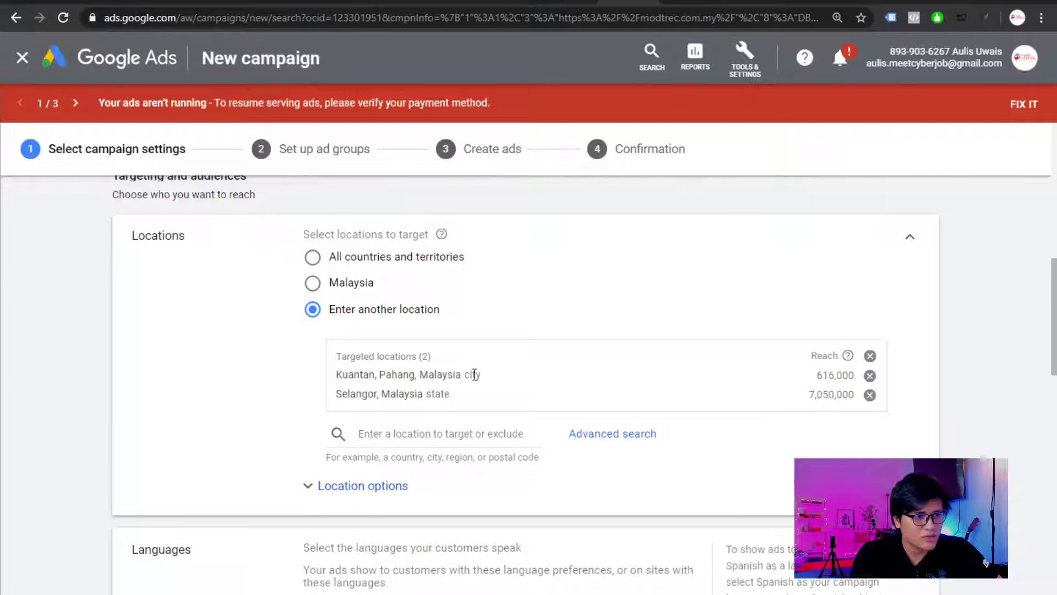
Remove Chinese (simplified) from the campaign's customer languages, leaving English and Malay
{"action": "scroll", "coordinate": [475, 374], "scroll_direction": "down", "scroll_amount": 1}
{"action": "scroll", "coordinate": [472, 375], "scroll_direction": "down", "scroll_amount": 2}
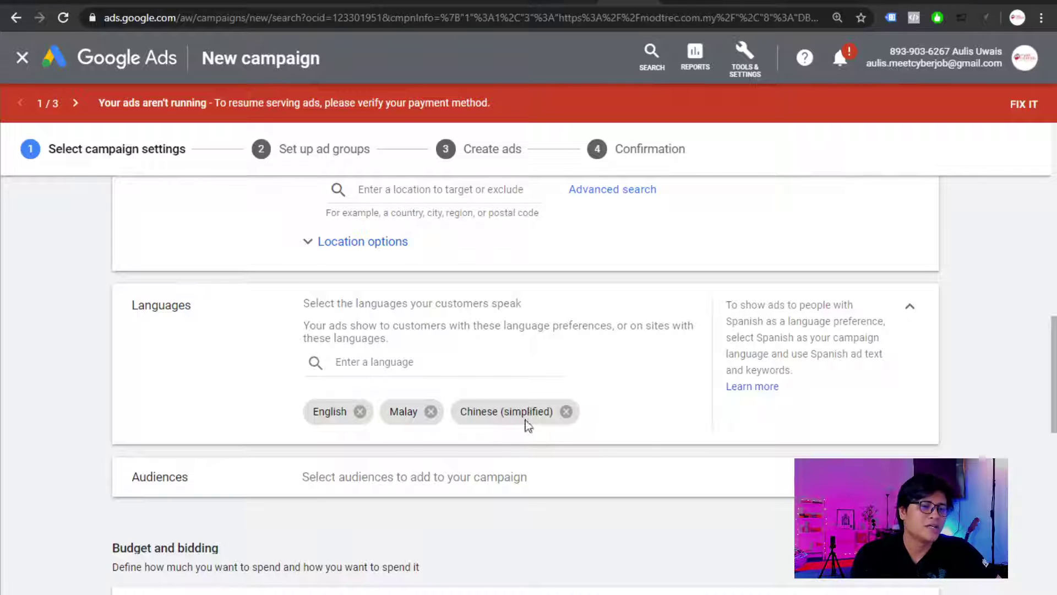
{"action": "left_click", "coordinate": [566, 413]}
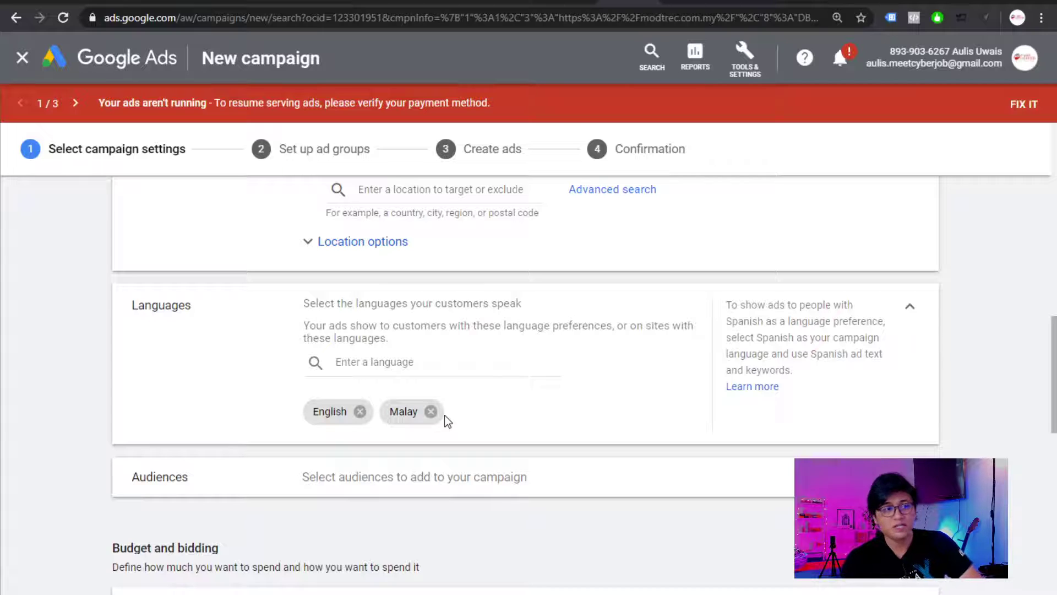
{"action": "scroll", "coordinate": [447, 421], "scroll_direction": "up", "scroll_amount": 3}
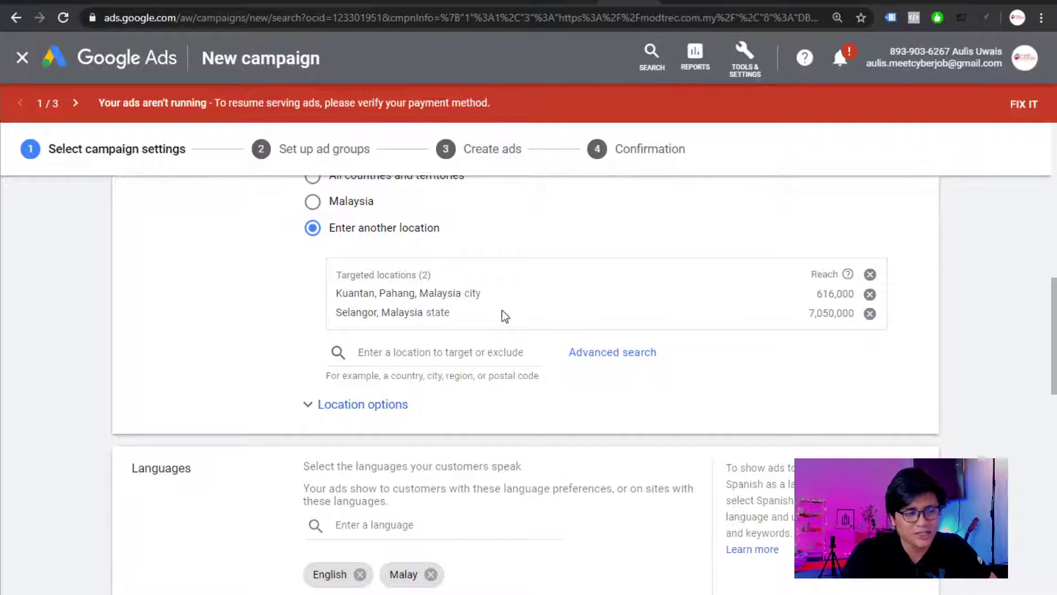
Check the campaign's audience selection section and collapse it without adding any audience
{"action": "scroll", "coordinate": [518, 324], "scroll_direction": "down", "scroll_amount": 2}
{"action": "scroll", "coordinate": [519, 324], "scroll_direction": "down", "scroll_amount": 1}
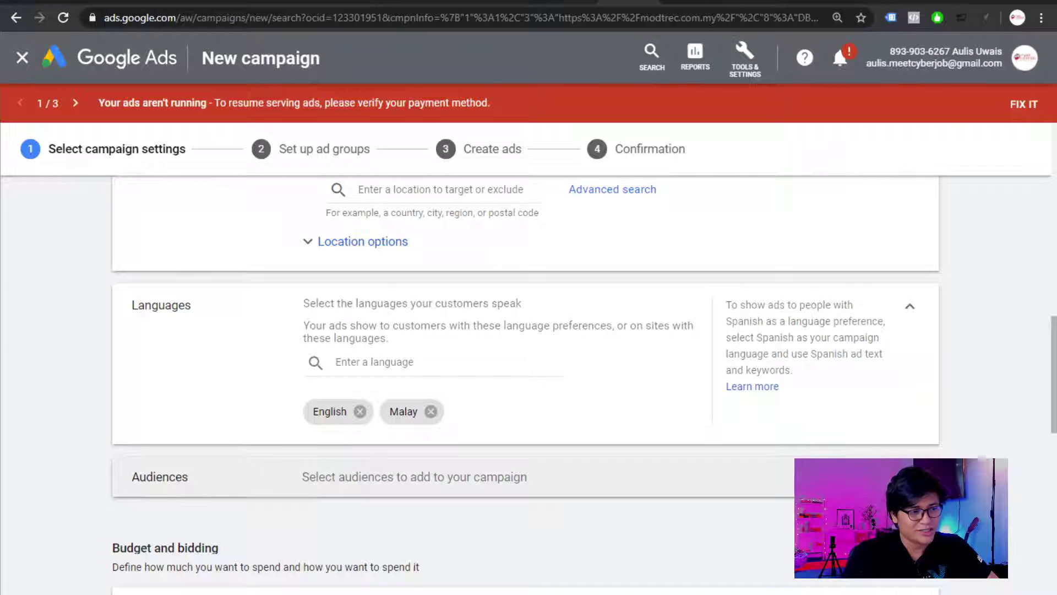
{"action": "left_click", "coordinate": [910, 477]}
{"action": "scroll", "coordinate": [461, 381], "scroll_direction": "down", "scroll_amount": 3}
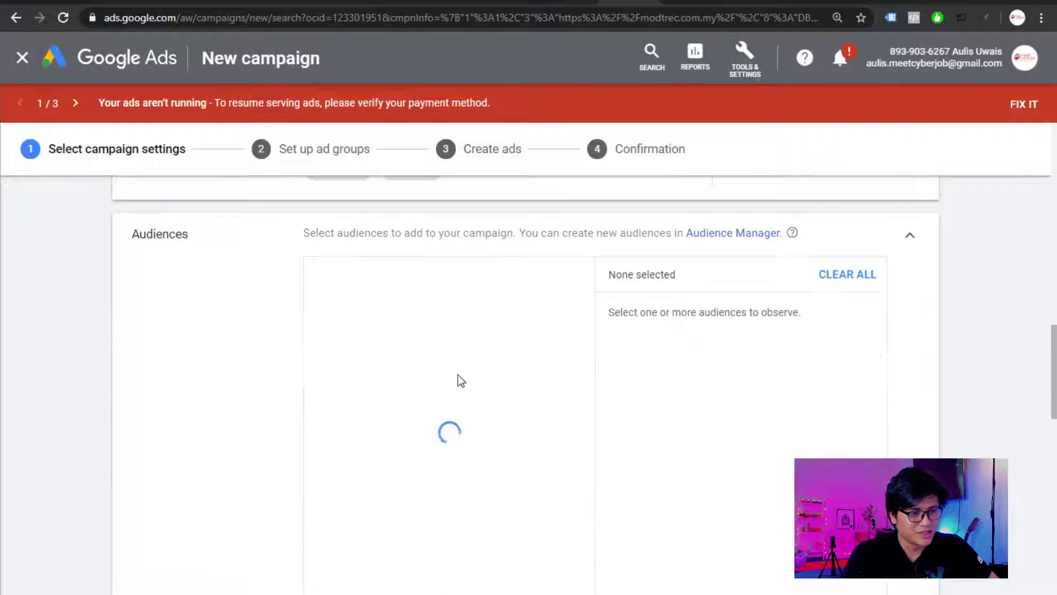
{"action": "left_click", "coordinate": [916, 241]}
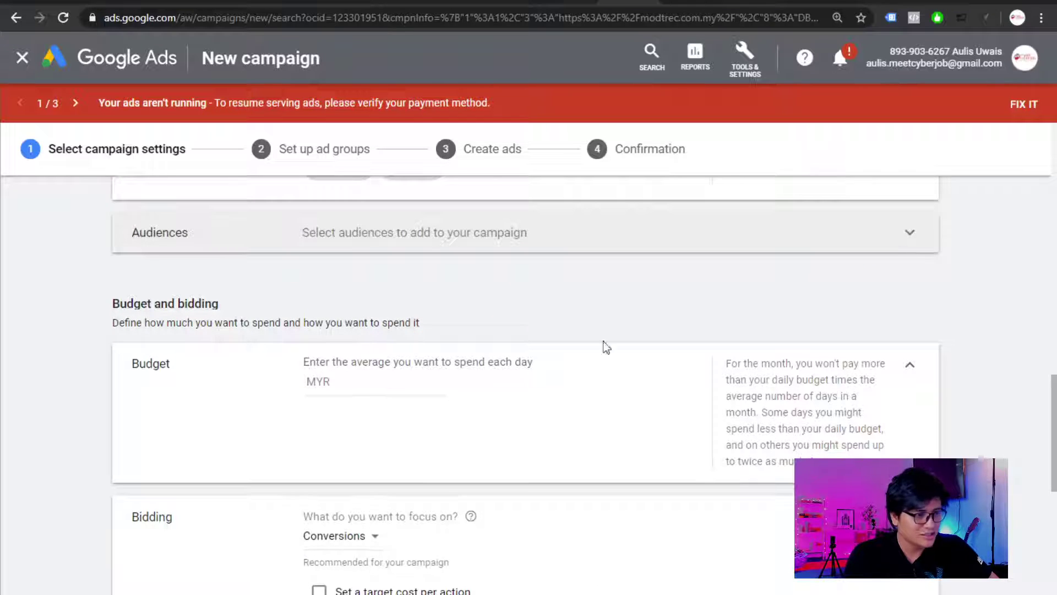
Set the campaign's average daily budget to MYR 20.00
{"action": "scroll", "coordinate": [557, 300], "scroll_direction": "up", "scroll_amount": 3}
{"action": "scroll", "coordinate": [569, 290], "scroll_direction": "down", "scroll_amount": 3}
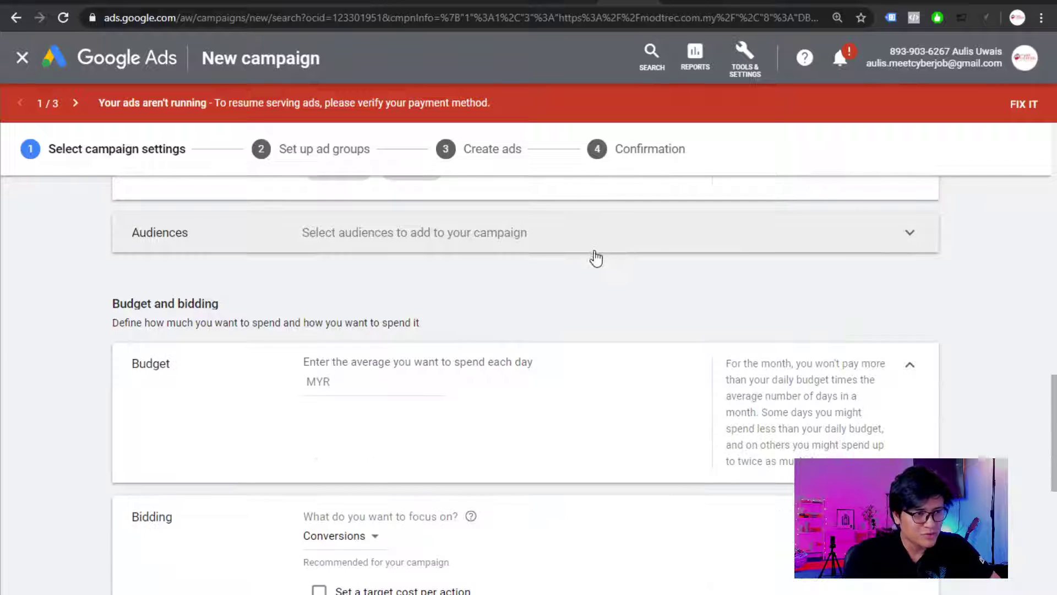
{"action": "left_click", "coordinate": [373, 386]}
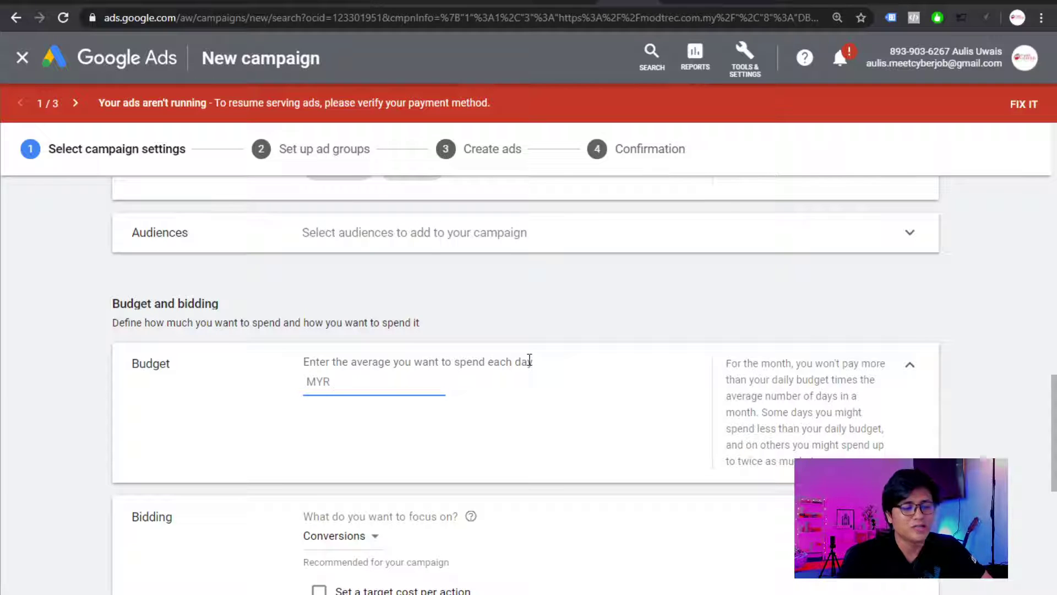
{"action": "type", "text": "20.00"}
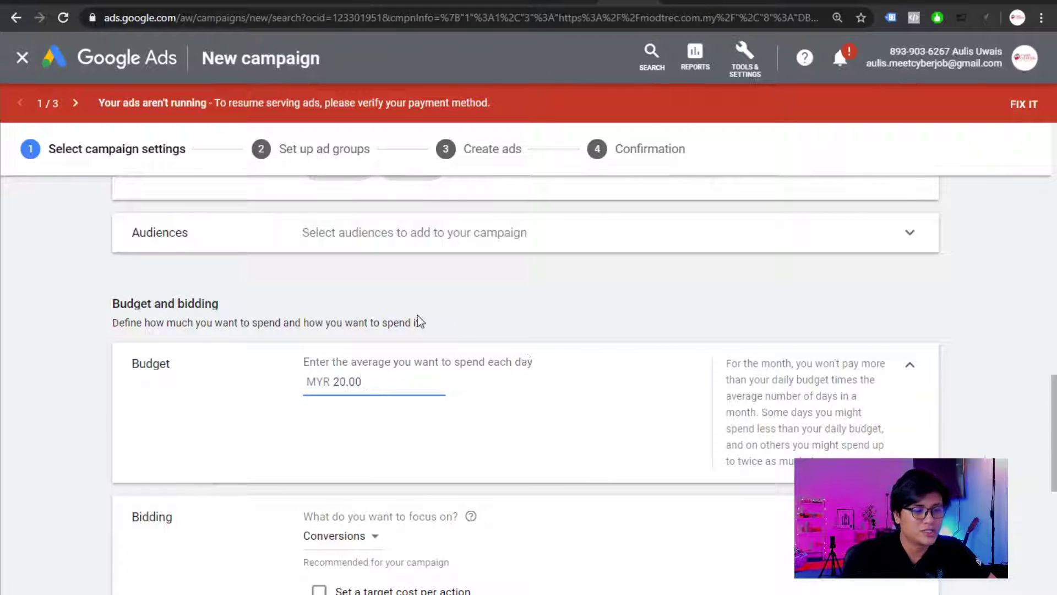
Review the available bidding focus options and close the list without changing the Conversions focus
{"action": "scroll", "coordinate": [416, 316], "scroll_direction": "down", "scroll_amount": 4}
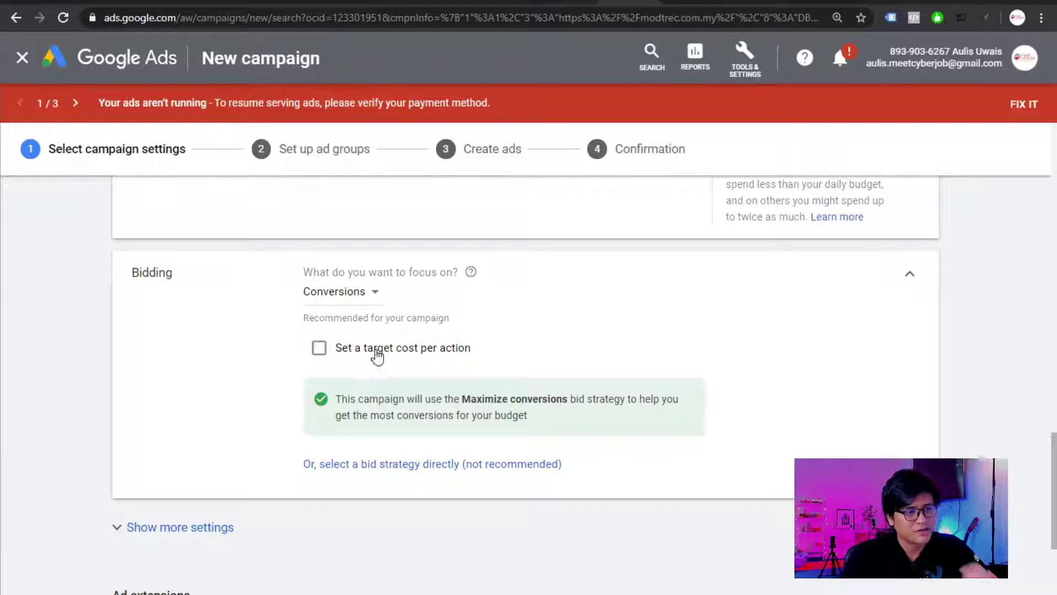
{"action": "left_click", "coordinate": [364, 300]}
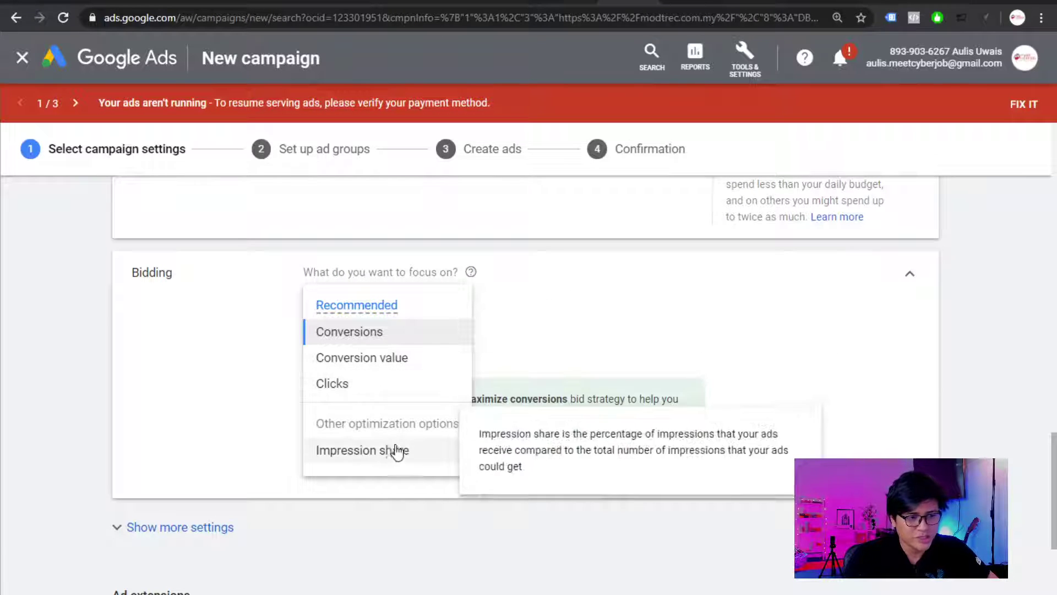
{"action": "left_click", "coordinate": [655, 320]}
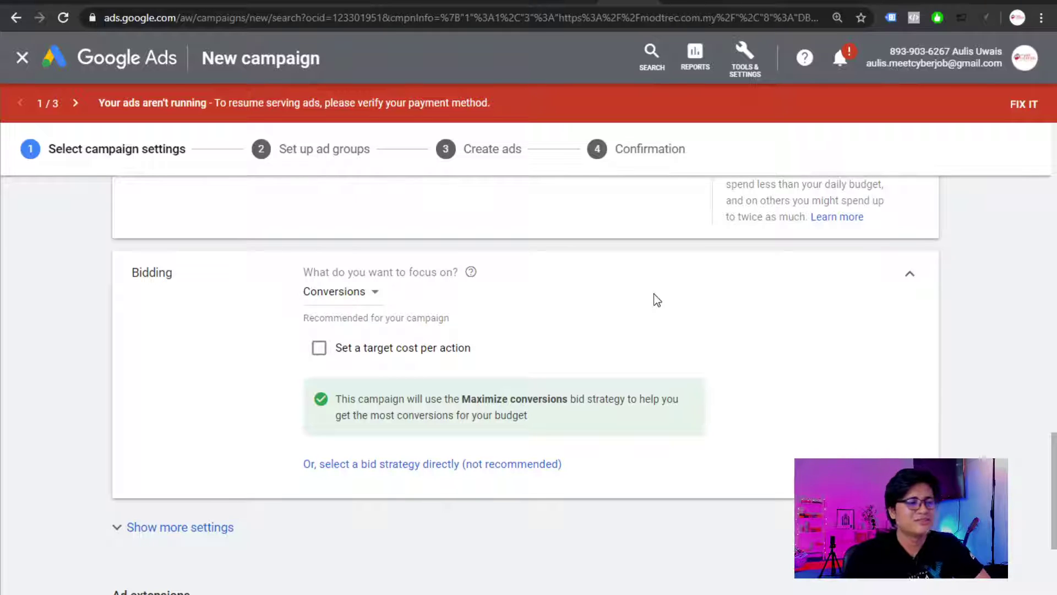
Select the bid strategy directly and set it to Manual CPC instead of an automated strategy
{"action": "left_click", "coordinate": [395, 465]}
{"action": "left_click", "coordinate": [408, 324]}
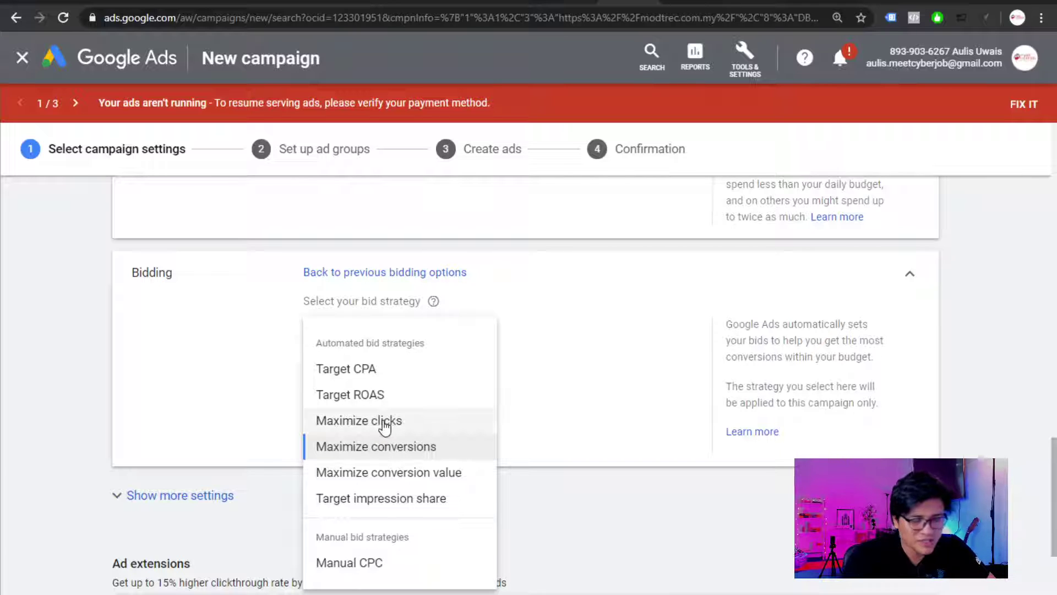
{"action": "mouse_move", "coordinate": [394, 472]}
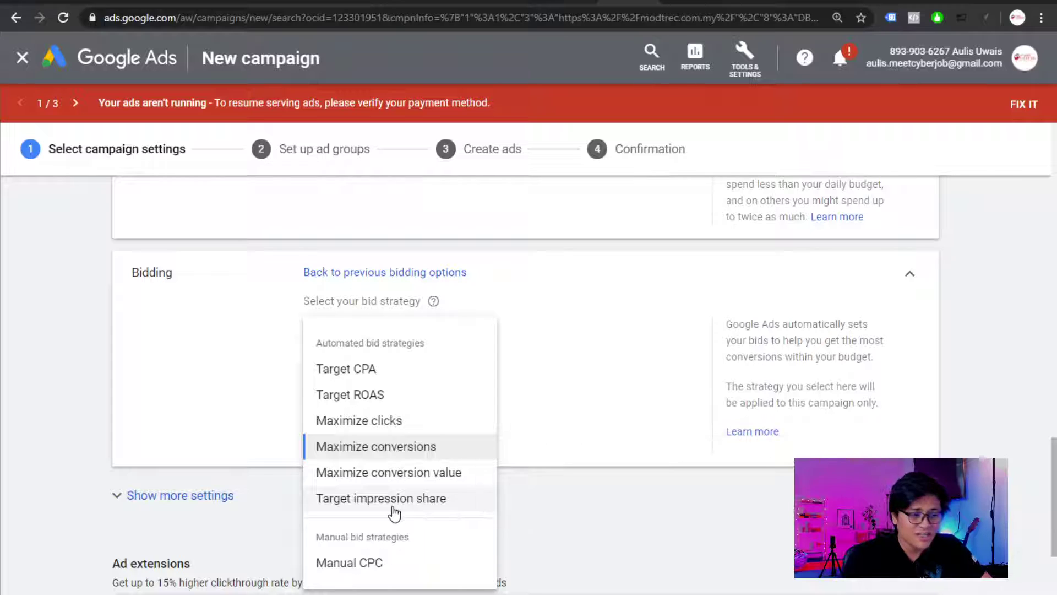
{"action": "mouse_move", "coordinate": [395, 571]}
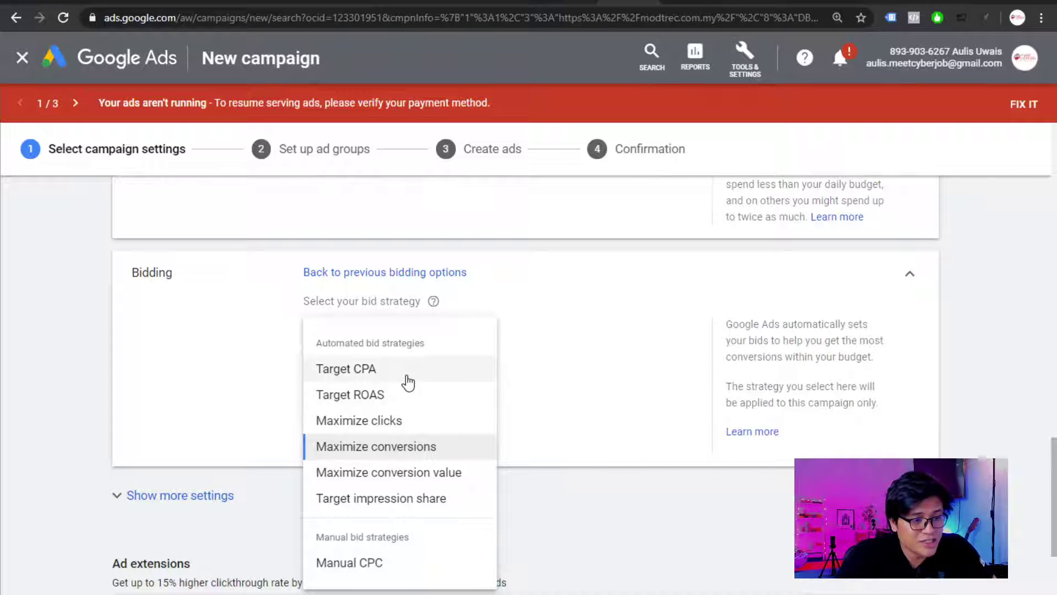
{"action": "mouse_move", "coordinate": [394, 379]}
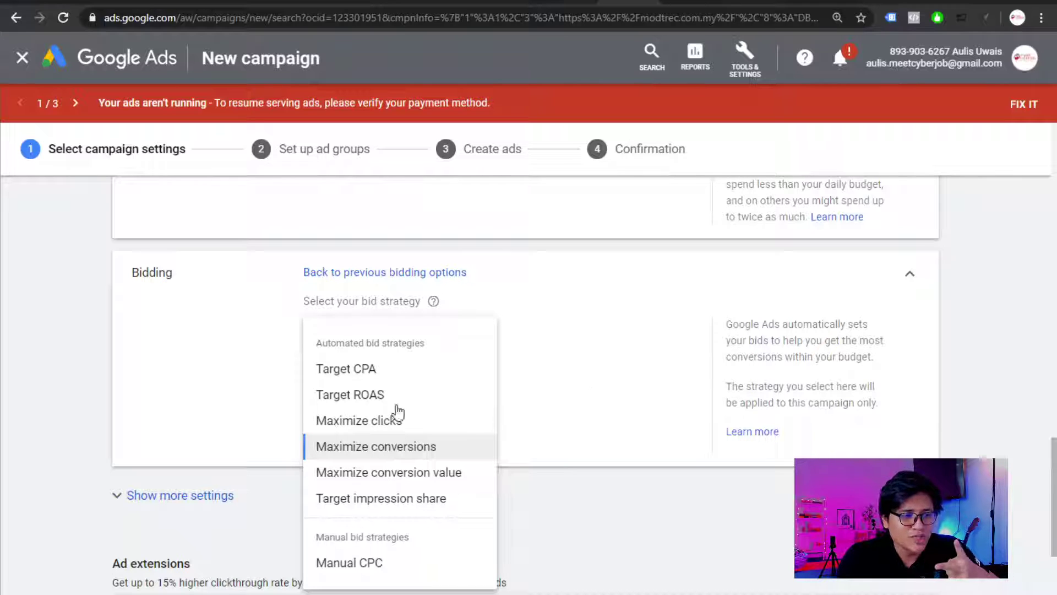
{"action": "mouse_move", "coordinate": [361, 430]}
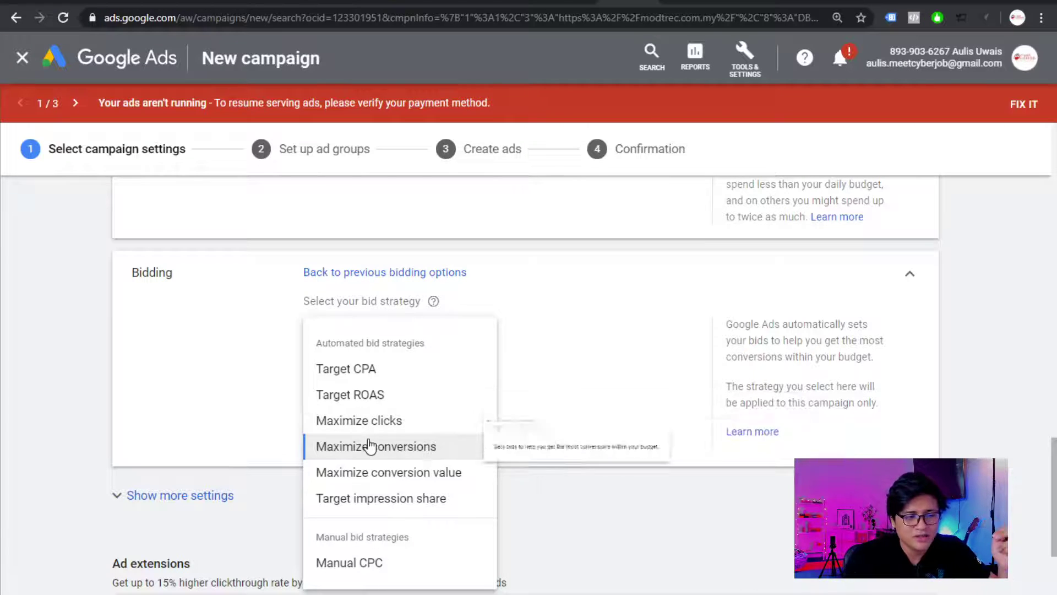
{"action": "left_click", "coordinate": [407, 562]}
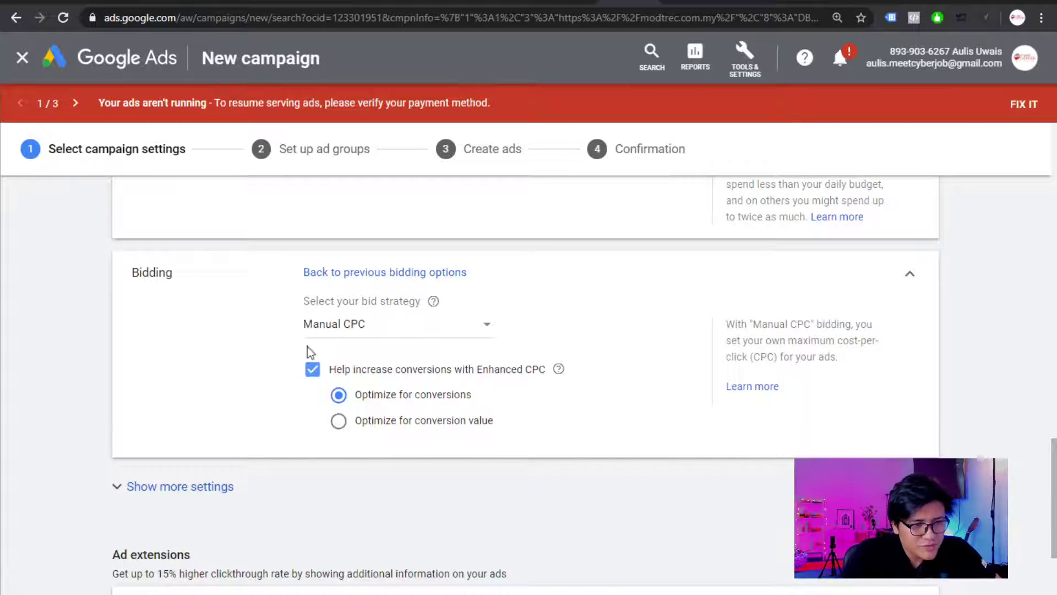
Turn off the option to help increase conversions with Enhanced CPC
{"action": "left_click", "coordinate": [311, 374]}
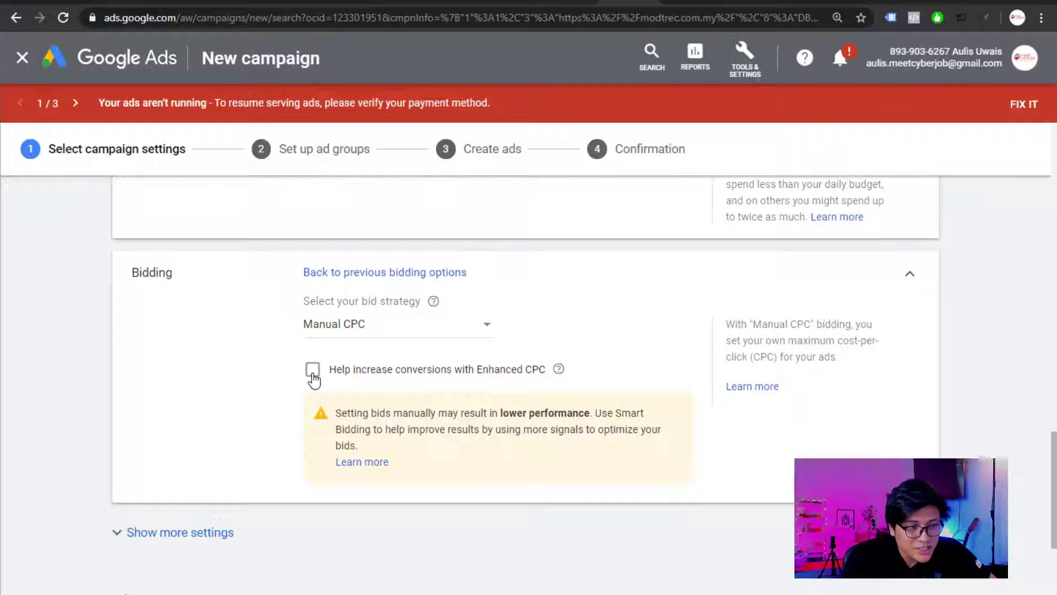
{"action": "left_click", "coordinate": [312, 371]}
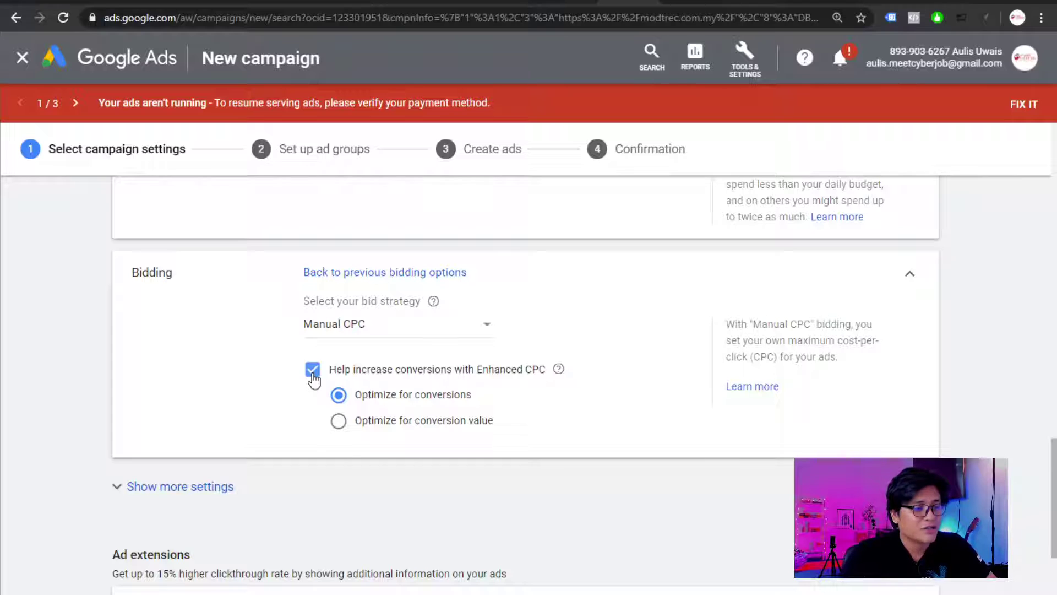
{"action": "left_click", "coordinate": [313, 370]}
Check the campaign's additional settings below the bidding section and collapse them again without changes
{"action": "scroll", "coordinate": [406, 366], "scroll_direction": "down", "scroll_amount": 3}
{"action": "left_click", "coordinate": [178, 365]}
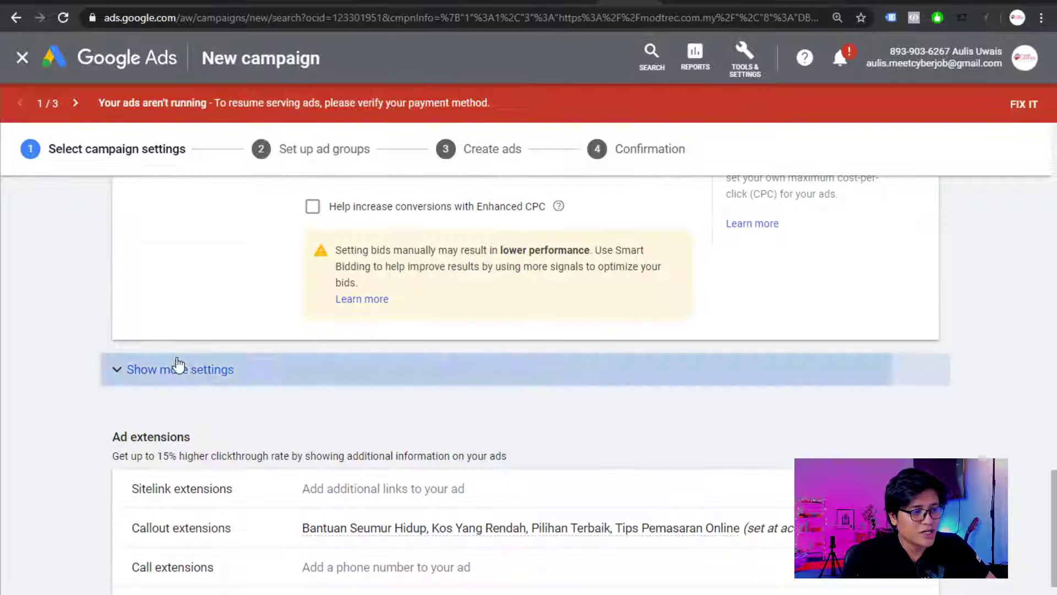
{"action": "left_click", "coordinate": [226, 373]}
View the ad extensions section, then switch to the Google sanitizer results and examine the phone number shown in the mixmachinery.com ad
{"action": "scroll", "coordinate": [581, 378], "scroll_direction": "down", "scroll_amount": 2}
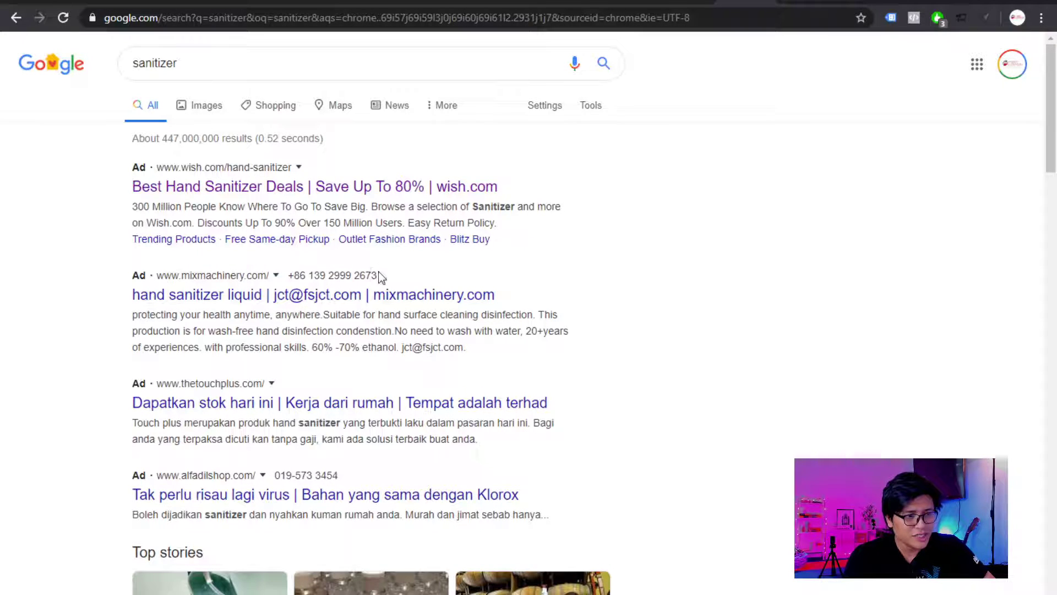
{"action": "left_click_drag", "start_coordinate": [379, 278], "coordinate": [342, 273]}
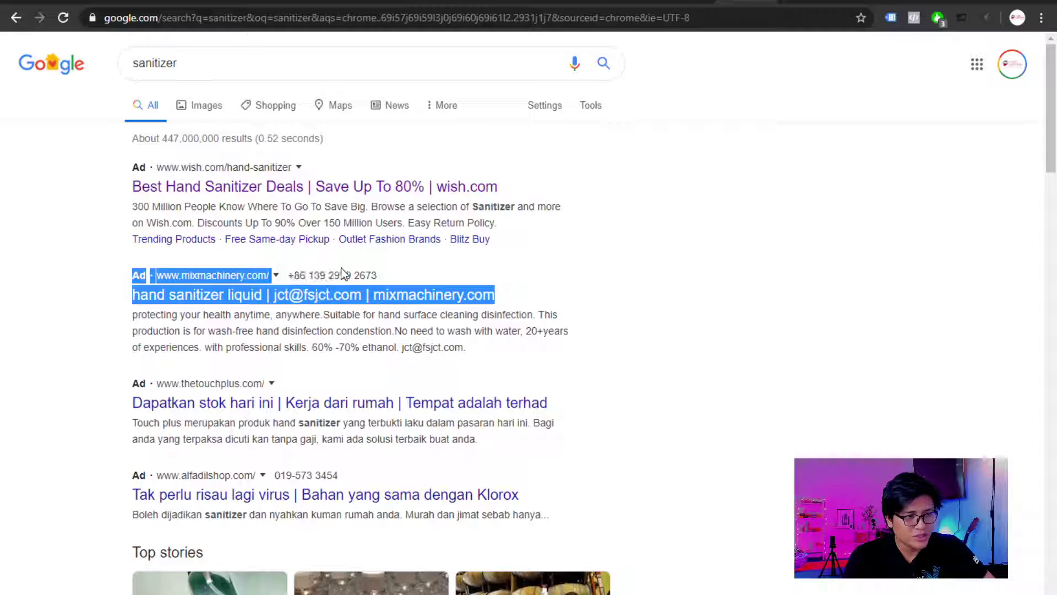
{"action": "left_click", "coordinate": [658, 264]}
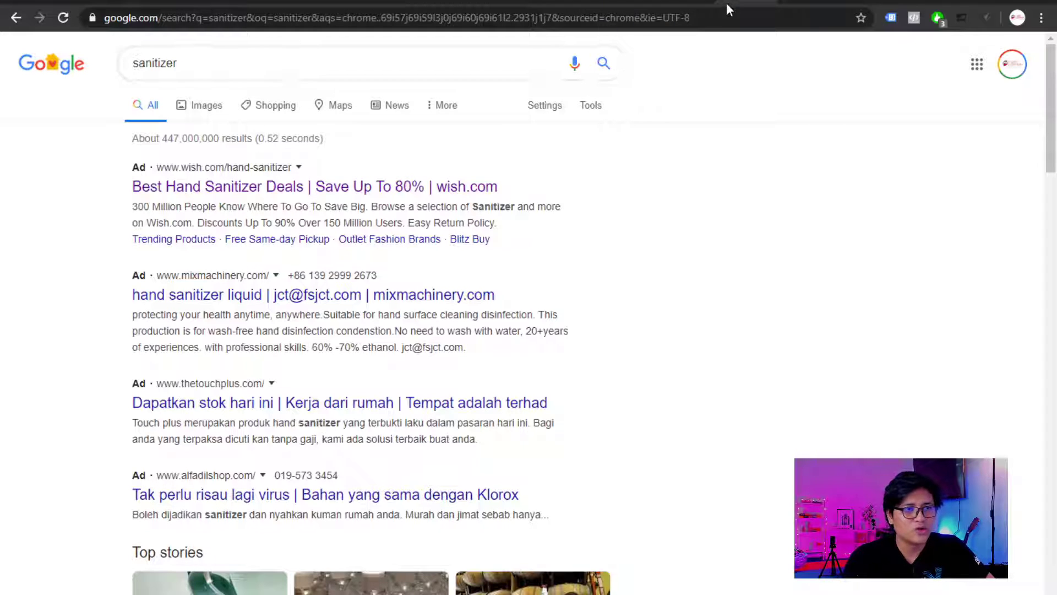
Search Google for "aircond service" in a new browser tab and look through the ads and results
{"action": "left_click", "coordinate": [907, 1]}
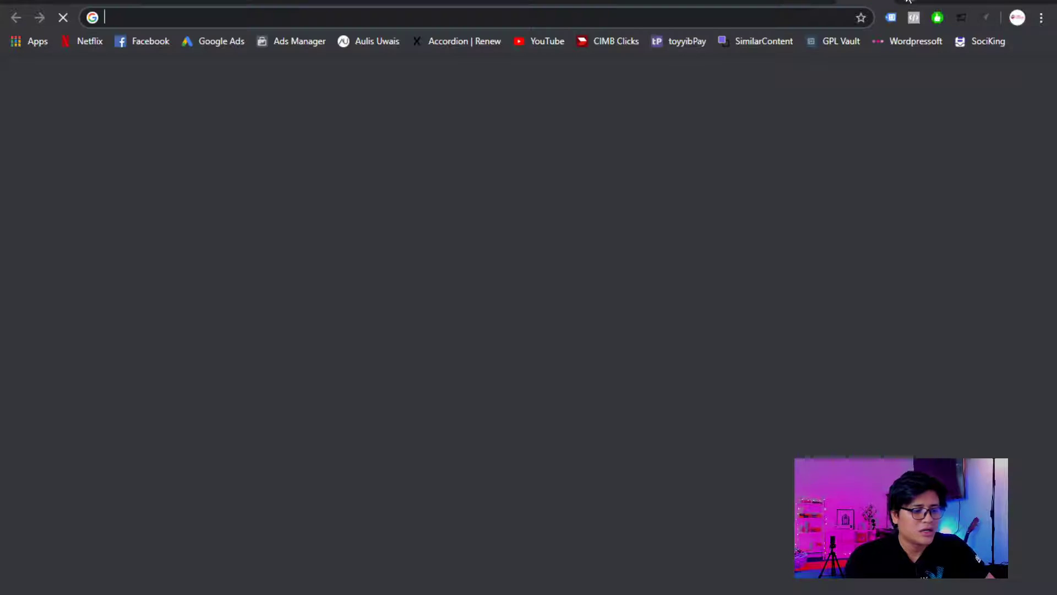
{"action": "type", "text": "aircond te"}
{"action": "key", "text": "BackSpace"}
{"action": "key", "text": "BackSpace"}
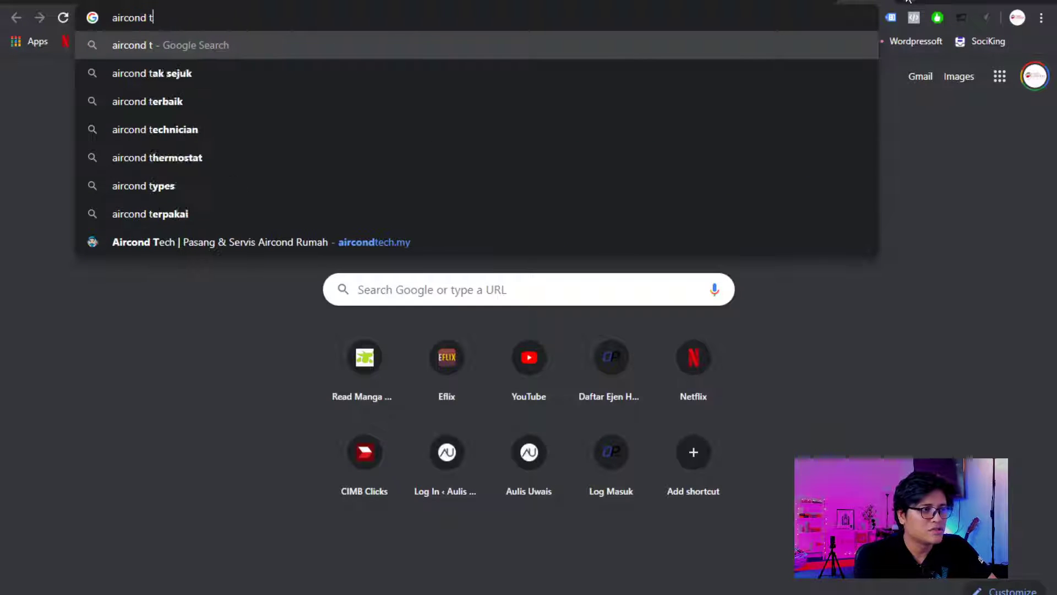
{"action": "type", "text": "serce"}
{"action": "key", "text": "BackSpace"}
{"action": "key", "text": "BackSpace"}
{"action": "type", "text": "vice"}
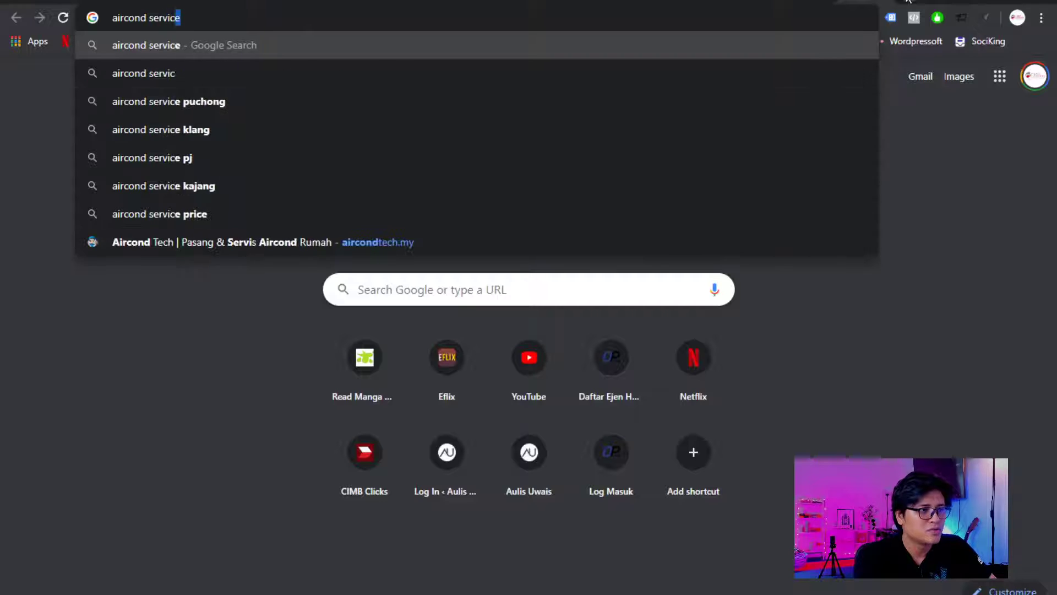
{"action": "key", "text": "Return"}
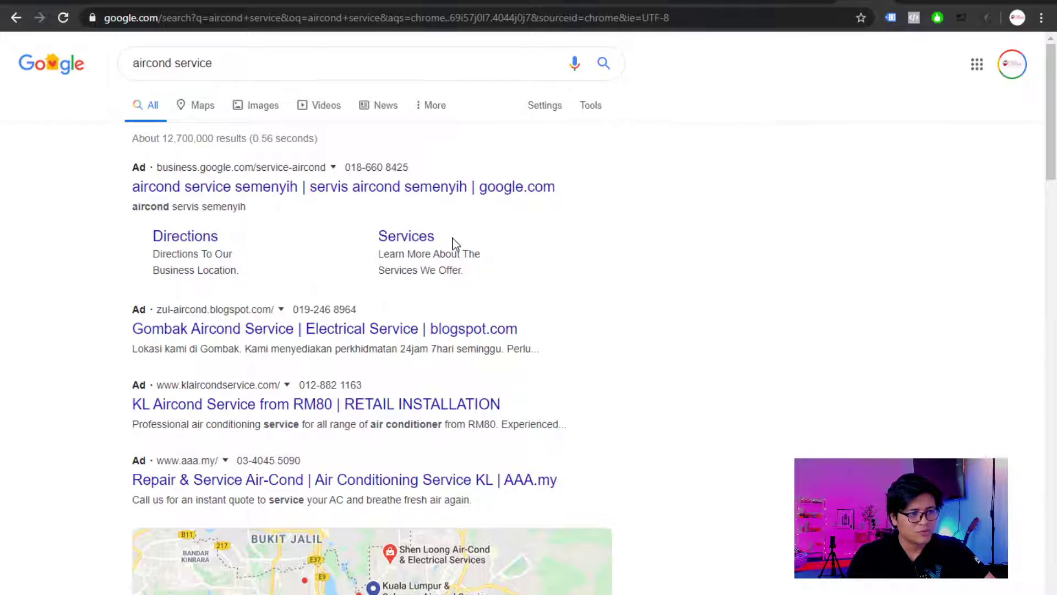
{"action": "scroll", "coordinate": [455, 242], "scroll_direction": "down", "scroll_amount": 15}
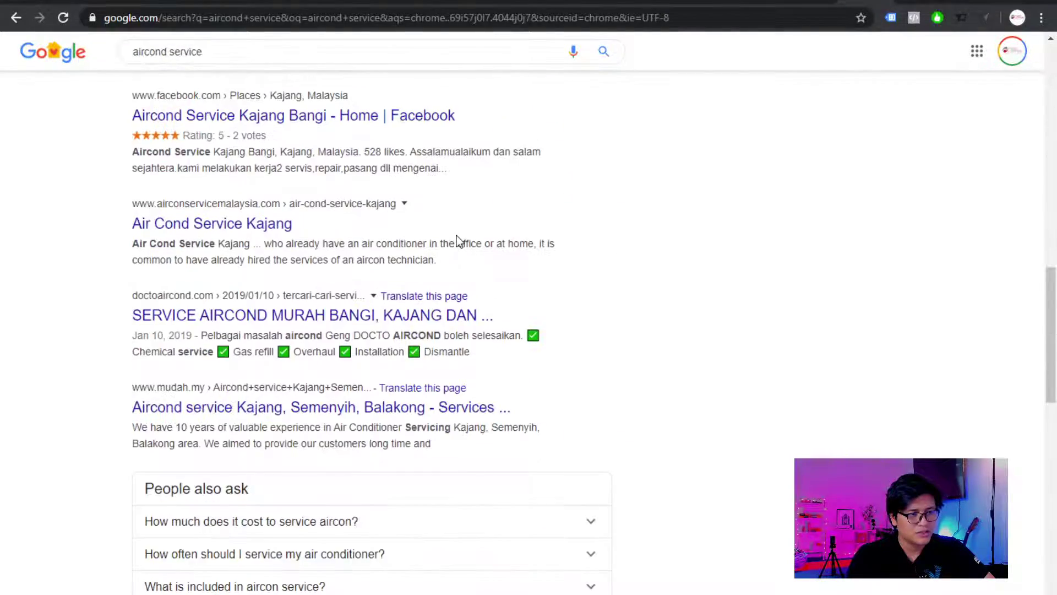
{"action": "scroll", "coordinate": [457, 242], "scroll_direction": "up", "scroll_amount": 15}
Search Google for "jamu" and examine the extra links and phone numbers in the ads
{"action": "left_click_drag", "start_coordinate": [232, 62], "coordinate": [87, 83]}
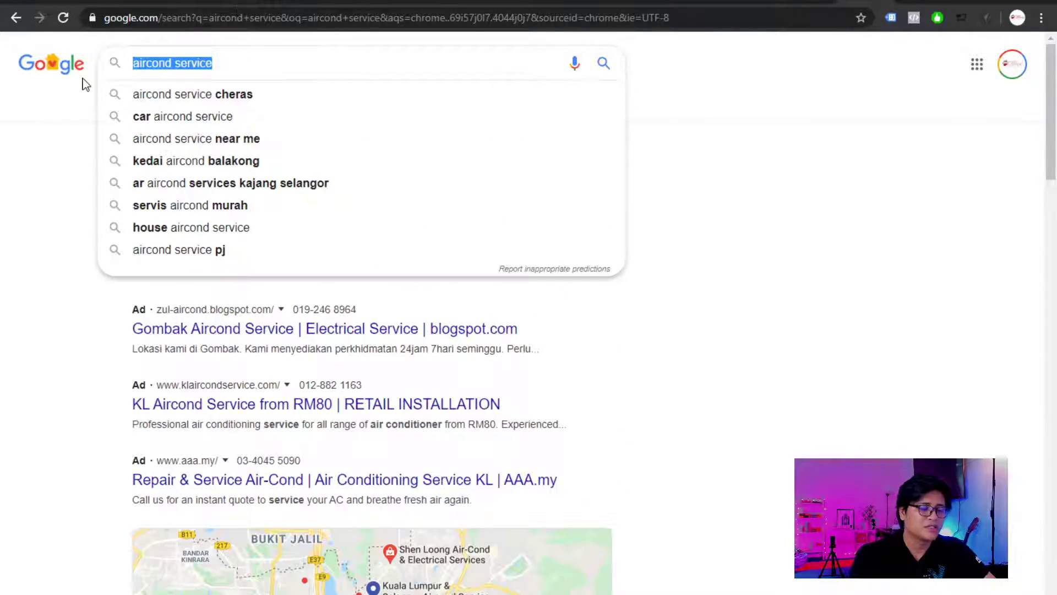
{"action": "type", "text": "jamu"}
{"action": "key", "text": "Return"}
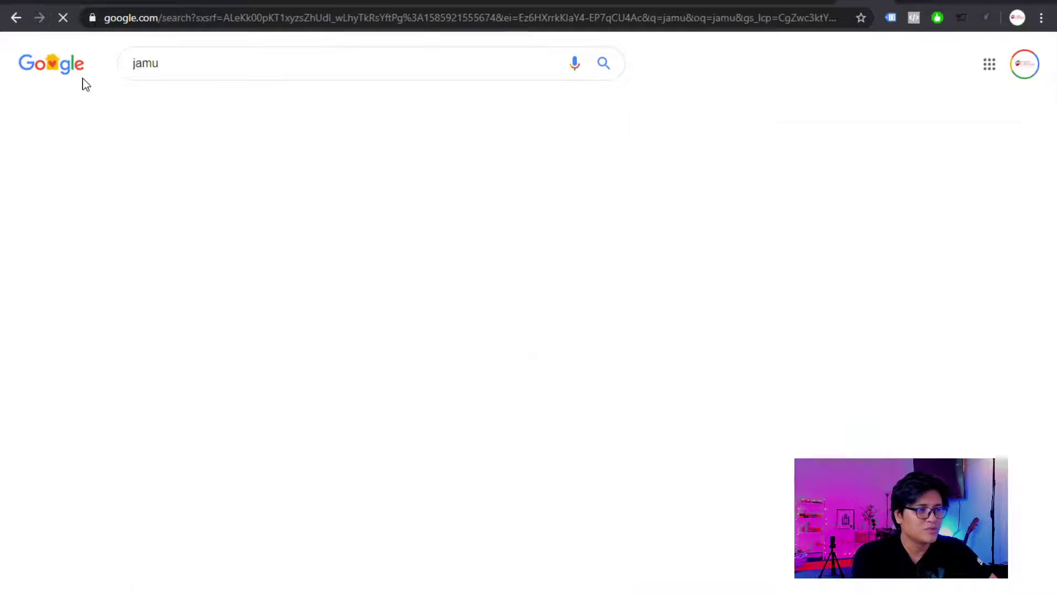
{"action": "scroll", "coordinate": [238, 267], "scroll_direction": "down", "scroll_amount": 3}
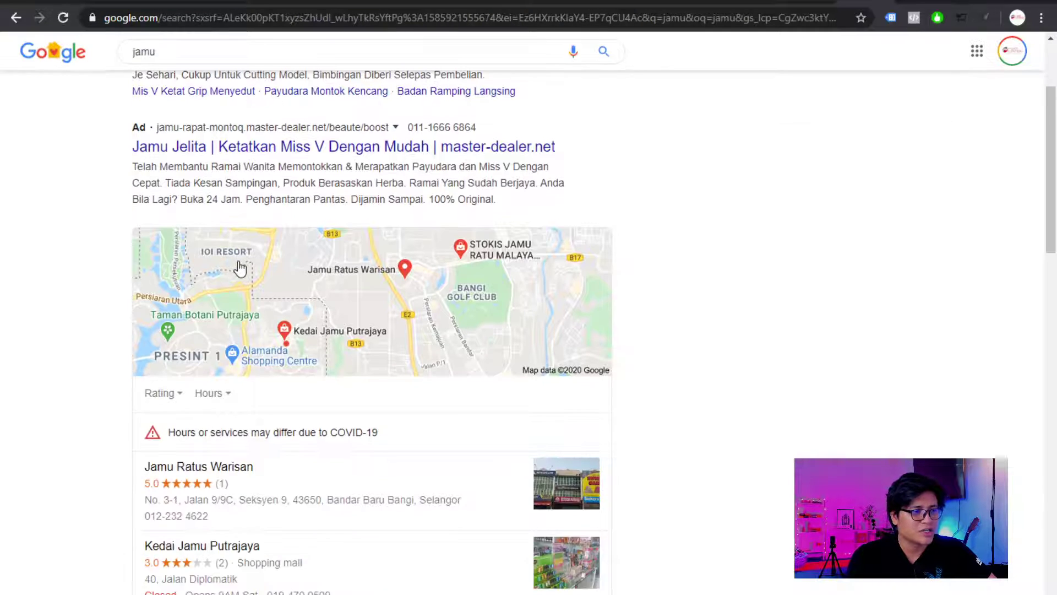
{"action": "scroll", "coordinate": [239, 267], "scroll_direction": "up", "scroll_amount": 1}
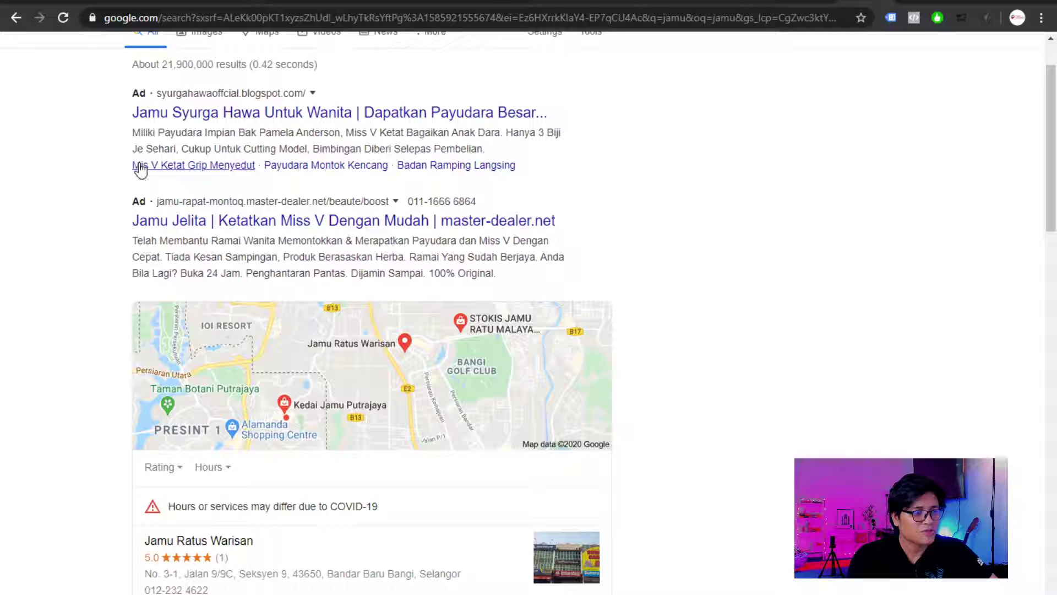
{"action": "scroll", "coordinate": [141, 170], "scroll_direction": "up", "scroll_amount": 1}
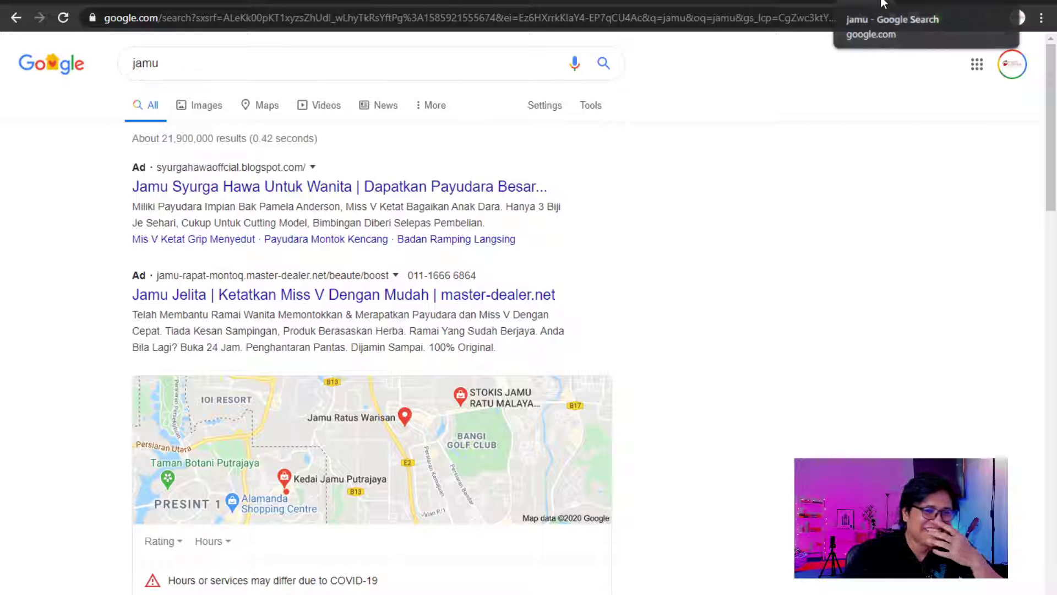
Switch to the training and consultancy blog and open the article "Apakah Itu Google Ads?"
{"action": "left_click", "coordinate": [692, 6]}
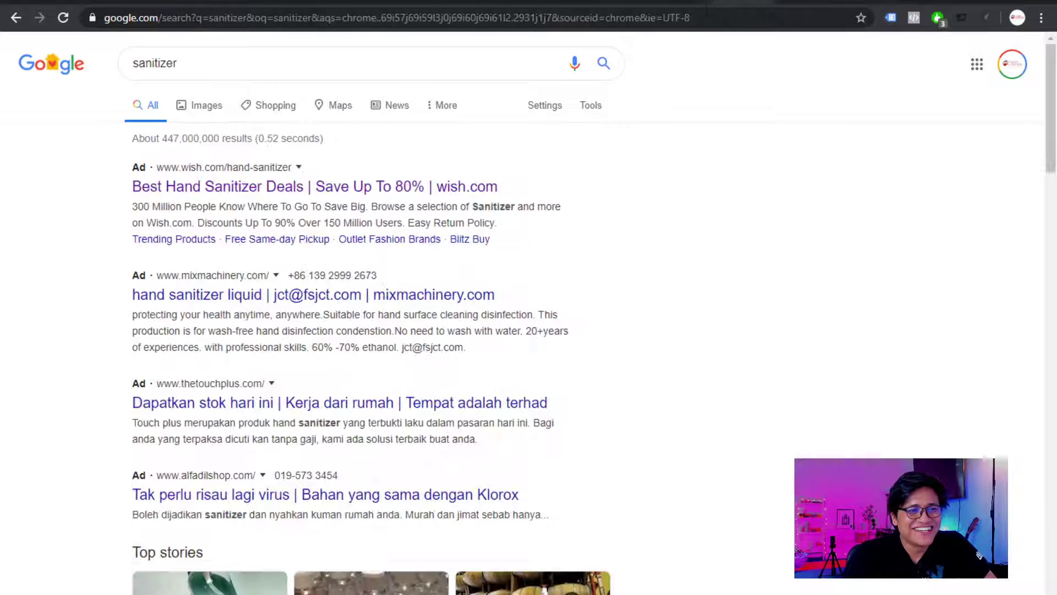
{"action": "left_click", "coordinate": [553, 8]}
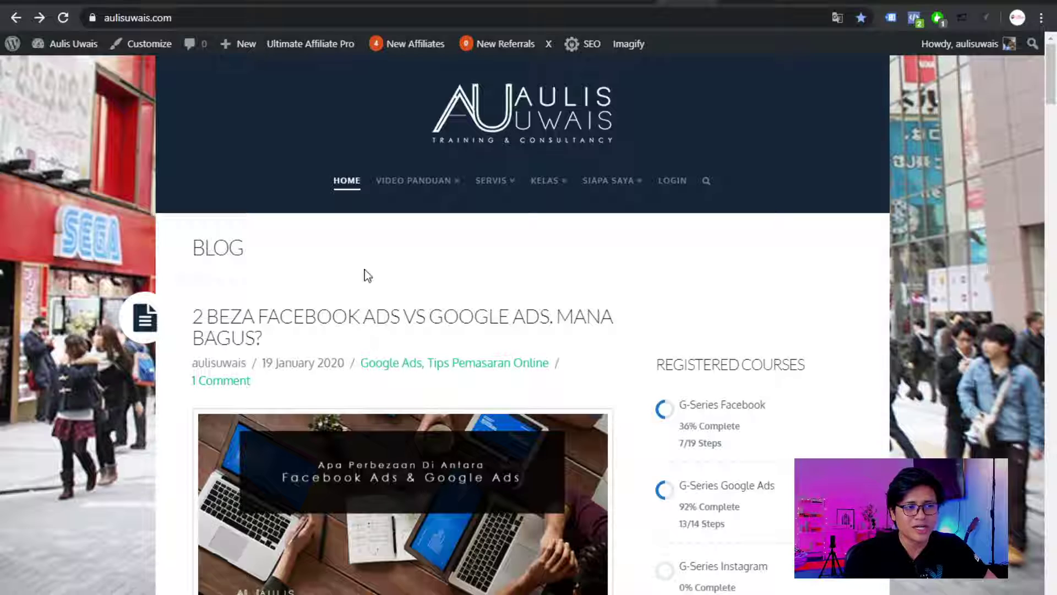
{"action": "scroll", "coordinate": [366, 274], "scroll_direction": "down", "scroll_amount": 6}
{"action": "scroll", "coordinate": [394, 311], "scroll_direction": "up", "scroll_amount": 5}
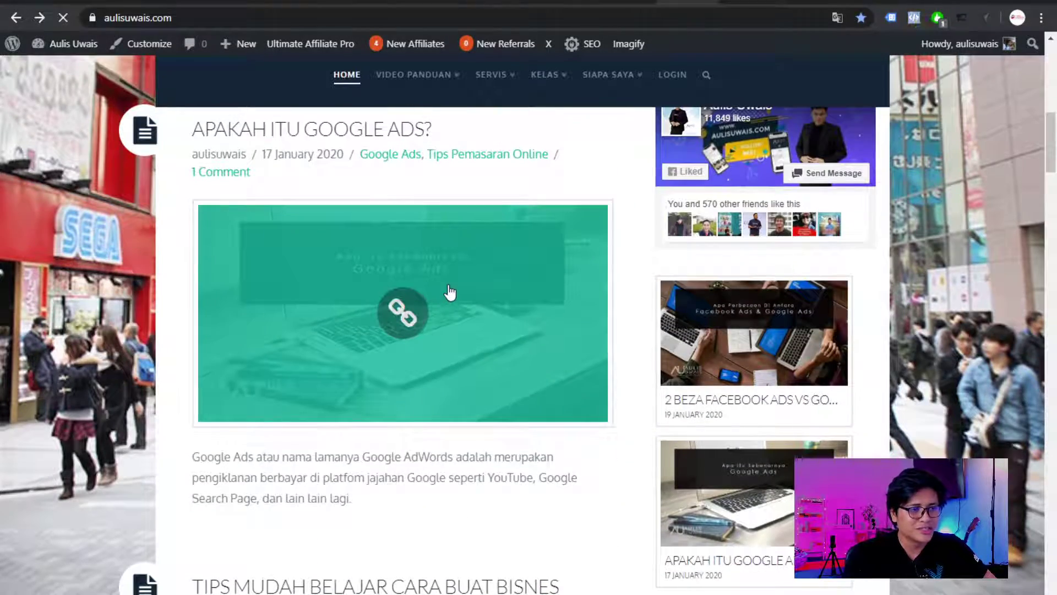
{"action": "left_click", "coordinate": [450, 293]}
Read through the Google Ads article, including the Search Network examples, the Quality Score formula, CTR and ad relevancy, and return to the blog
{"action": "scroll", "coordinate": [451, 291], "scroll_direction": "down", "scroll_amount": 10}
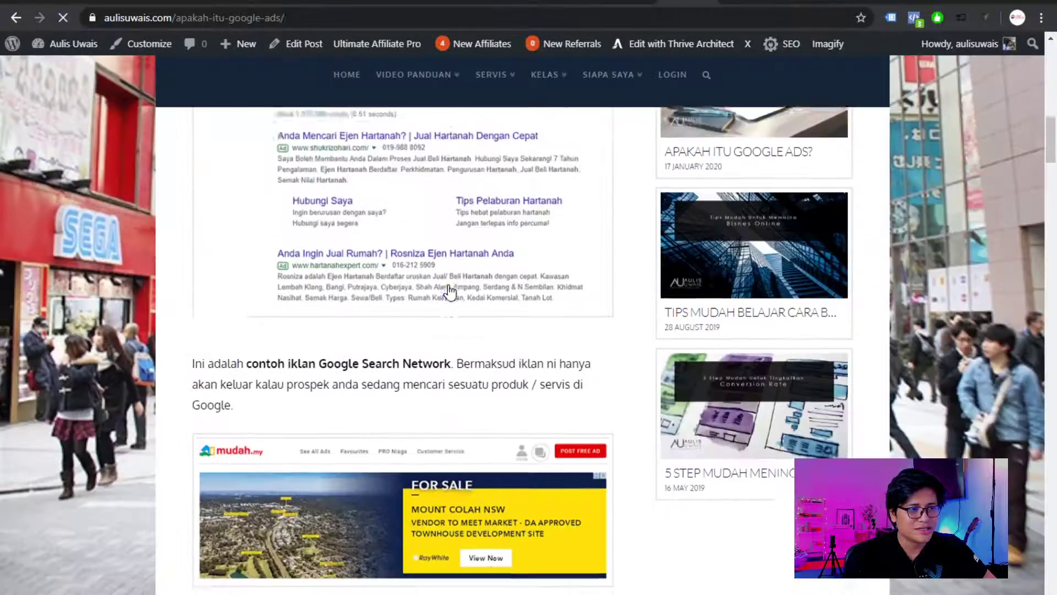
{"action": "scroll", "coordinate": [416, 215], "scroll_direction": "up", "scroll_amount": 3}
{"action": "scroll", "coordinate": [349, 315], "scroll_direction": "down", "scroll_amount": 18}
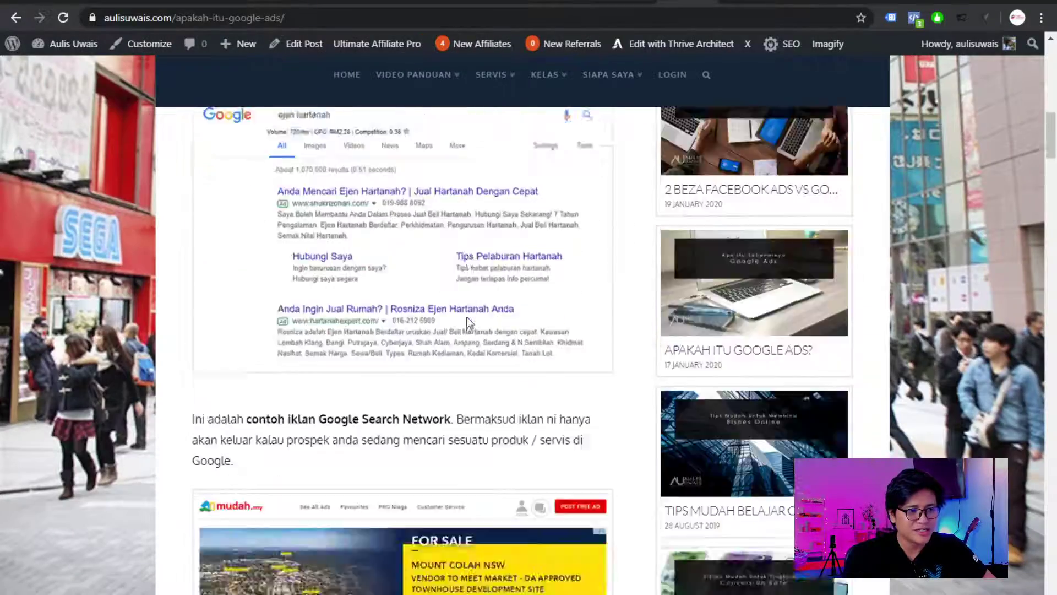
{"action": "scroll", "coordinate": [355, 311], "scroll_direction": "down", "scroll_amount": 20}
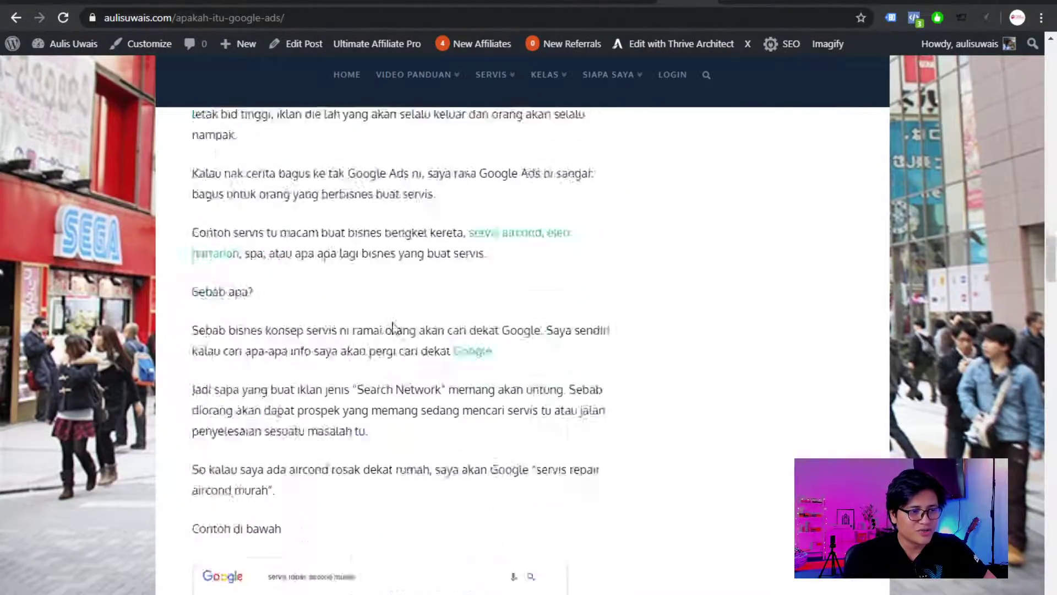
{"action": "scroll", "coordinate": [393, 334], "scroll_direction": "down", "scroll_amount": 20}
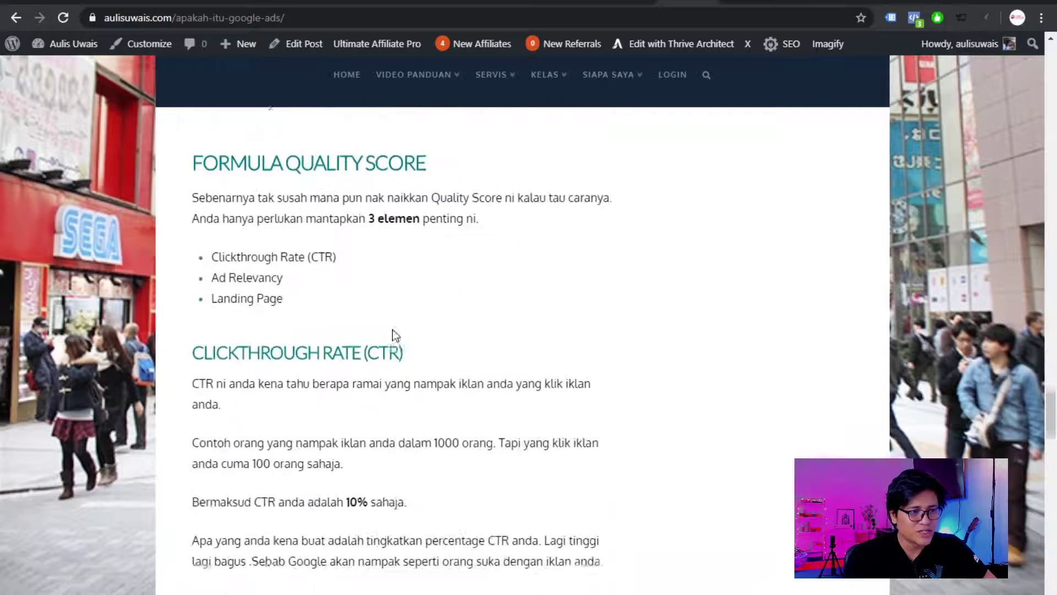
{"action": "scroll", "coordinate": [391, 331], "scroll_direction": "up", "scroll_amount": 10}
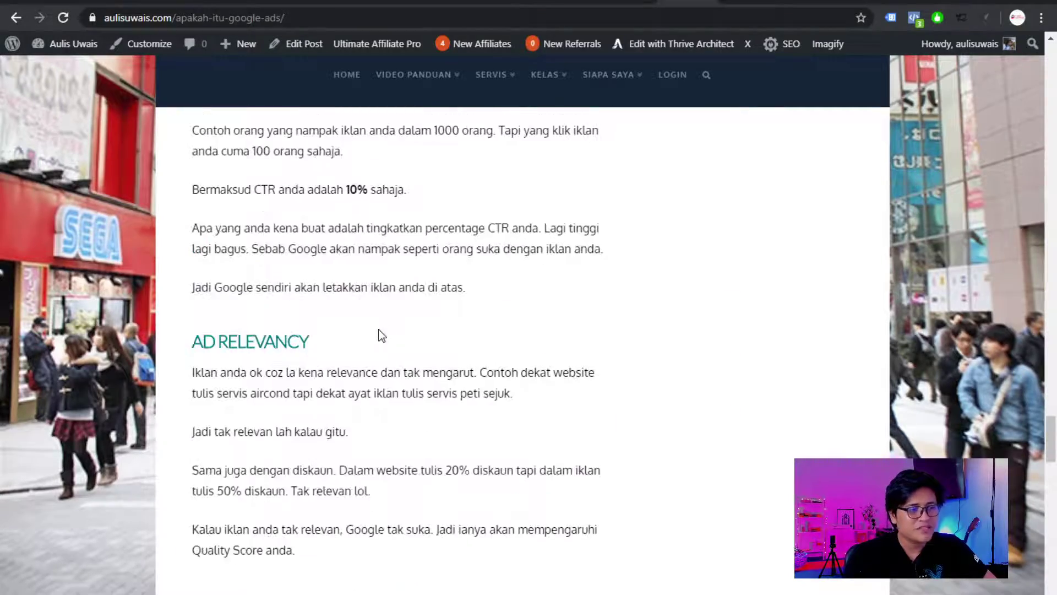
{"action": "scroll", "coordinate": [367, 336], "scroll_direction": "down", "scroll_amount": 20}
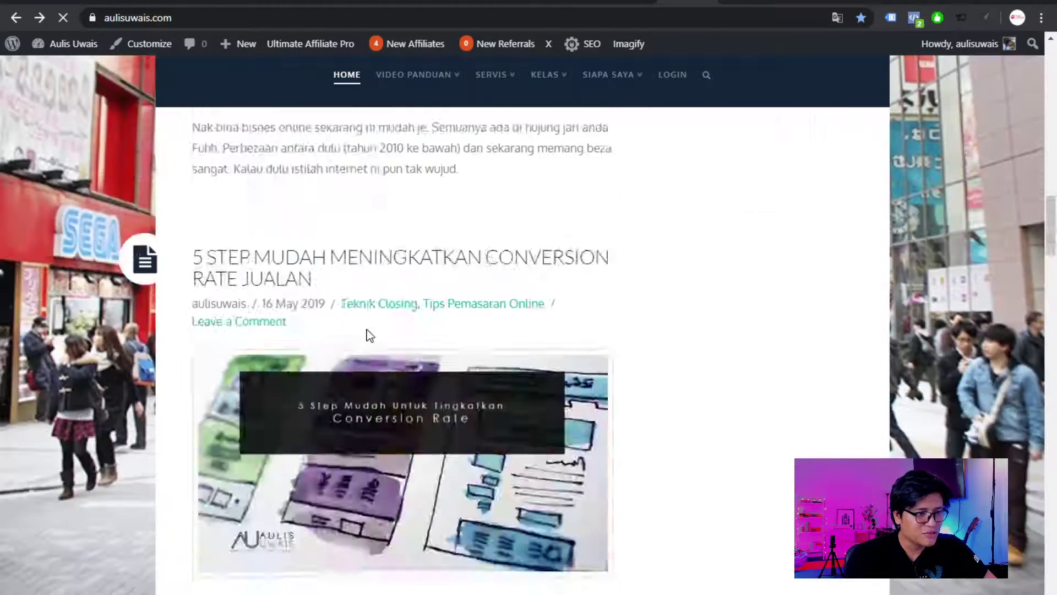
Return to Google Ads, review the available sitelink extensions without selecting any, and expand the callout extensions
{"action": "scroll", "coordinate": [370, 338], "scroll_direction": "down", "scroll_amount": 8}
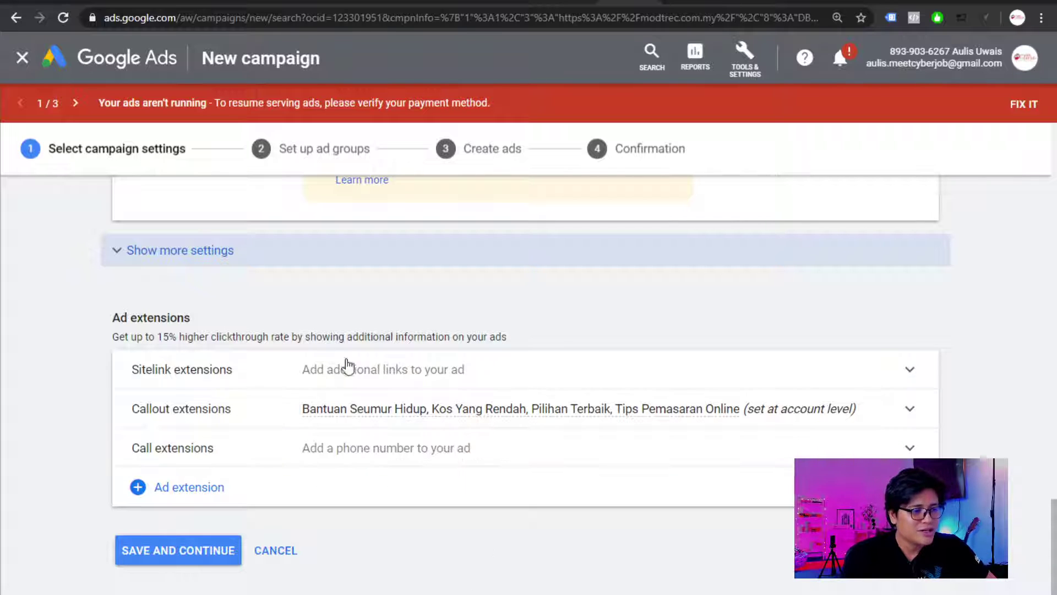
{"action": "left_click", "coordinate": [759, 375]}
{"action": "scroll", "coordinate": [443, 410], "scroll_direction": "down", "scroll_amount": 4}
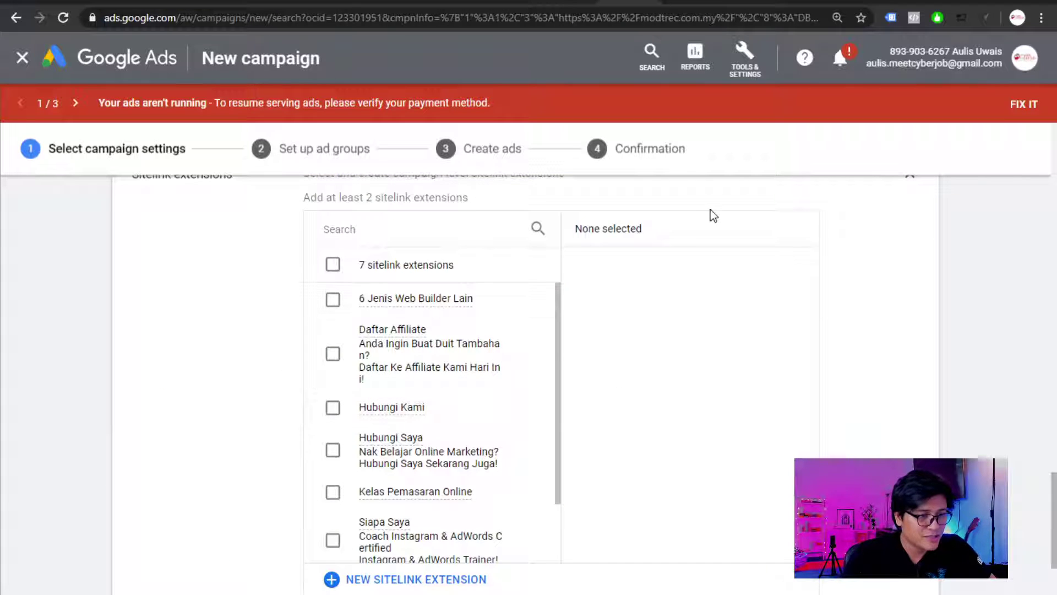
{"action": "scroll", "coordinate": [869, 259], "scroll_direction": "up", "scroll_amount": 3}
{"action": "left_click", "coordinate": [911, 344]}
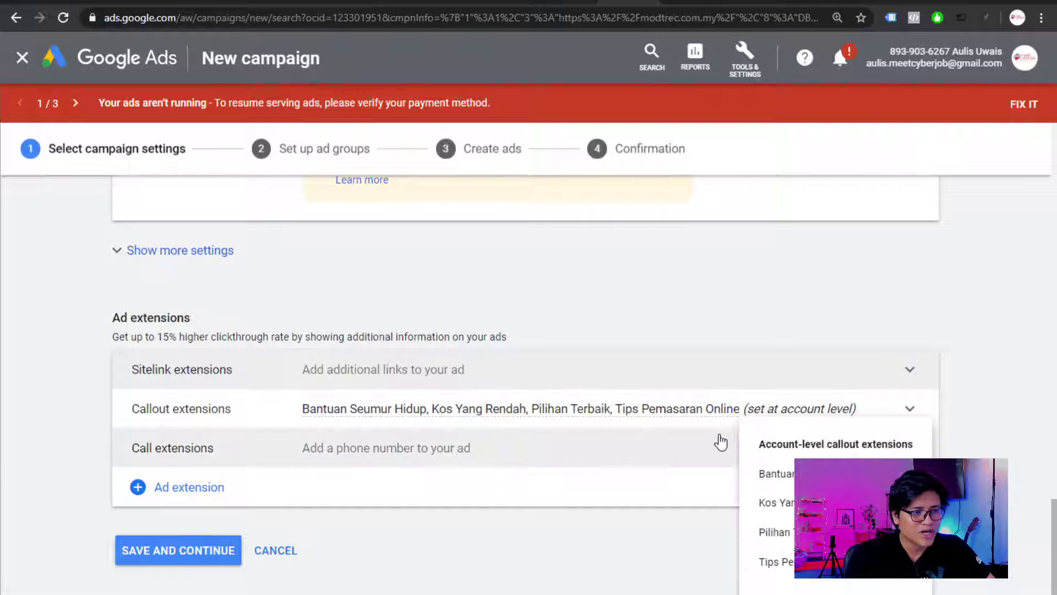
{"action": "left_click", "coordinate": [910, 408]}
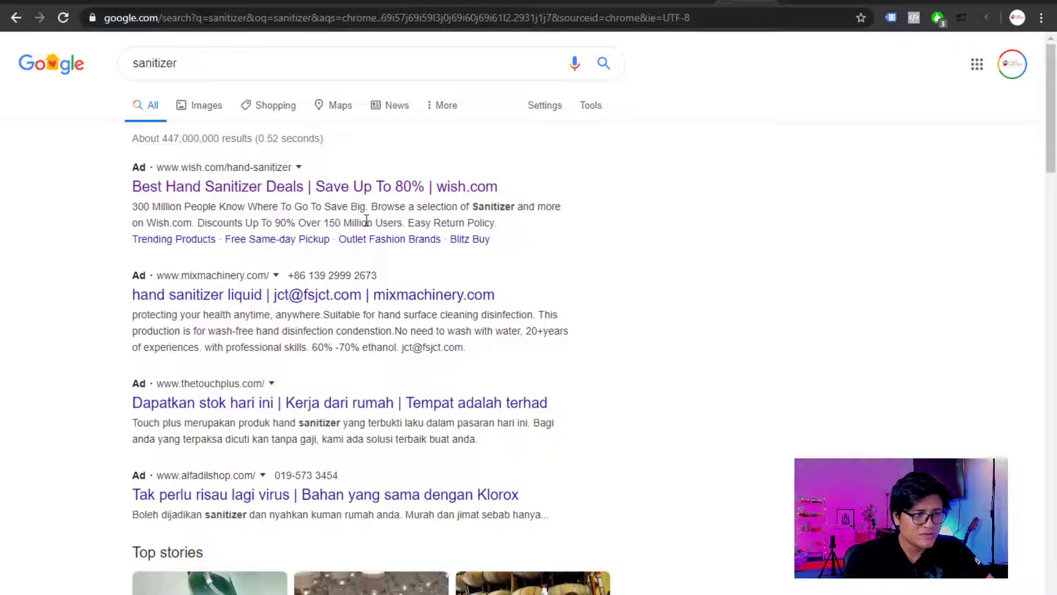
Examine the description text of the top ad and the other ads in the Google results for "sanitizer"
{"action": "left_click_drag", "start_coordinate": [575, 226], "coordinate": [138, 208]}
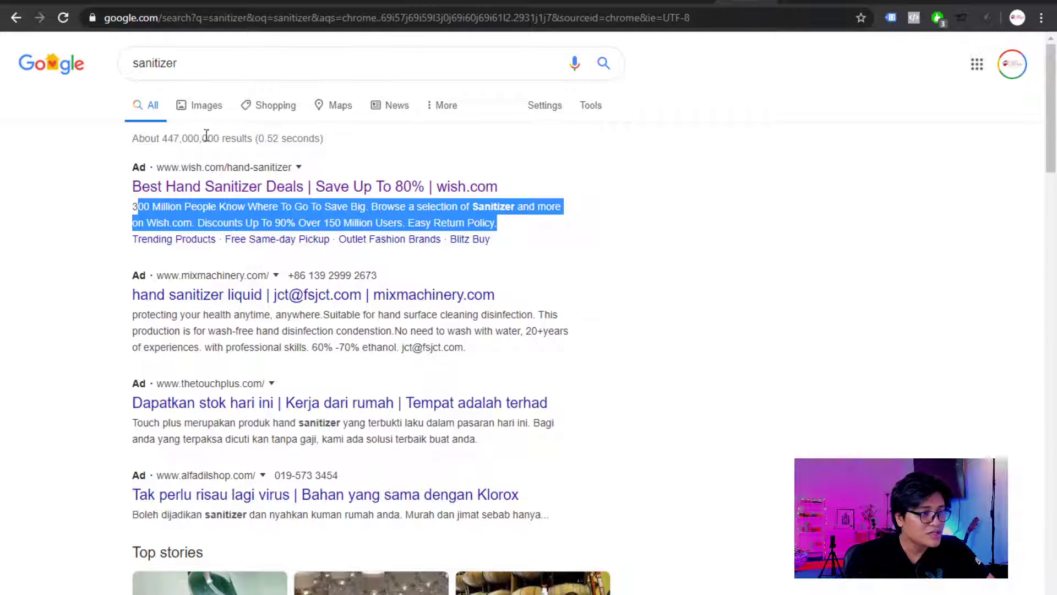
{"action": "scroll", "coordinate": [342, 311], "scroll_direction": "down", "scroll_amount": 15}
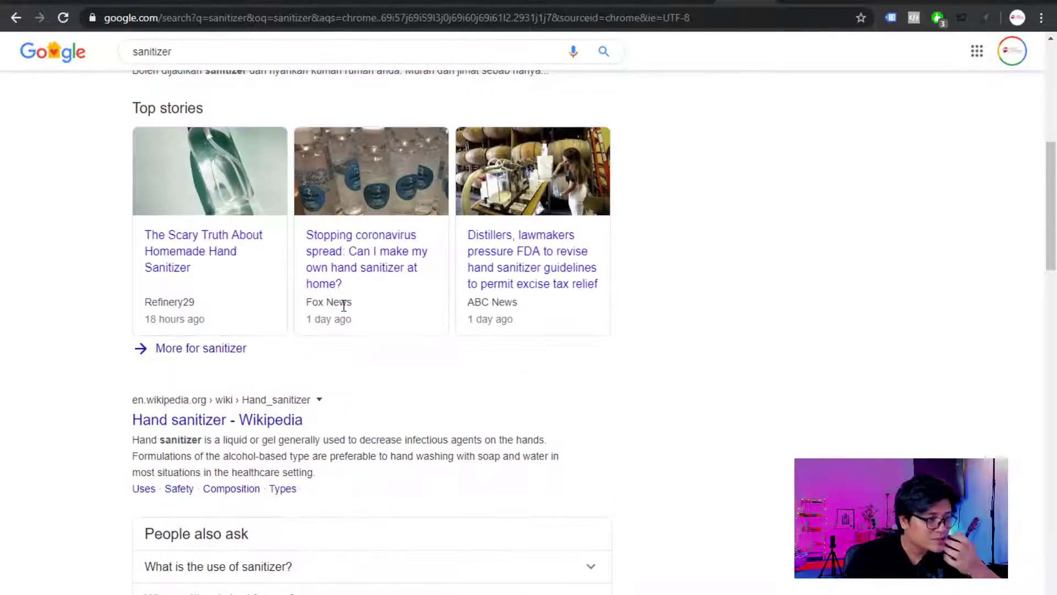
{"action": "scroll", "coordinate": [346, 324], "scroll_direction": "up", "scroll_amount": 14}
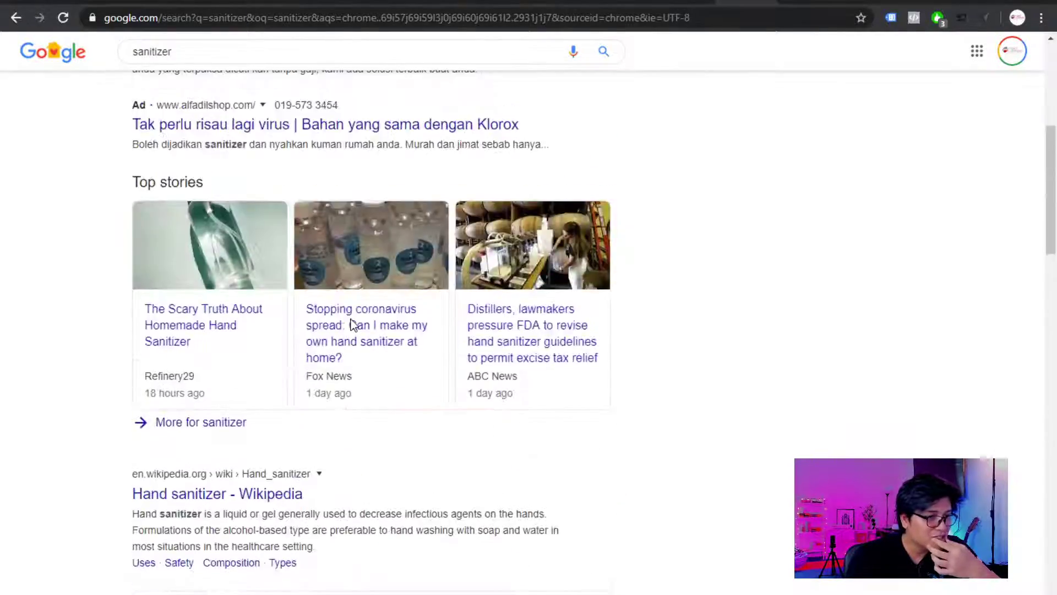
{"action": "scroll", "coordinate": [406, 337], "scroll_direction": "up", "scroll_amount": 2}
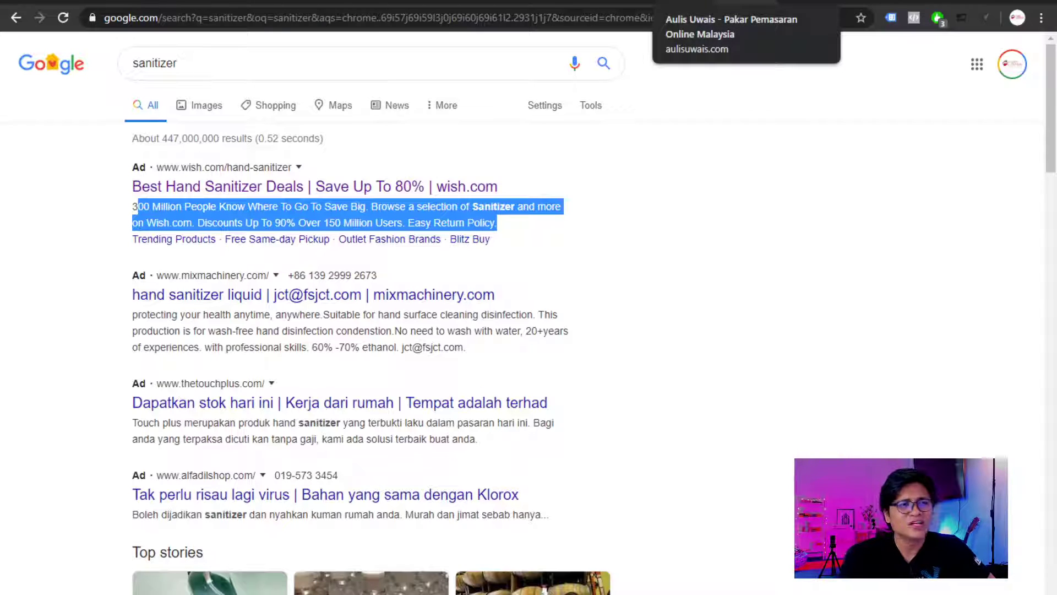
Return to the Google Ads campaign, collapse the callout extensions and review the additional ad extension types without adding one
{"action": "left_click", "coordinate": [661, 3]}
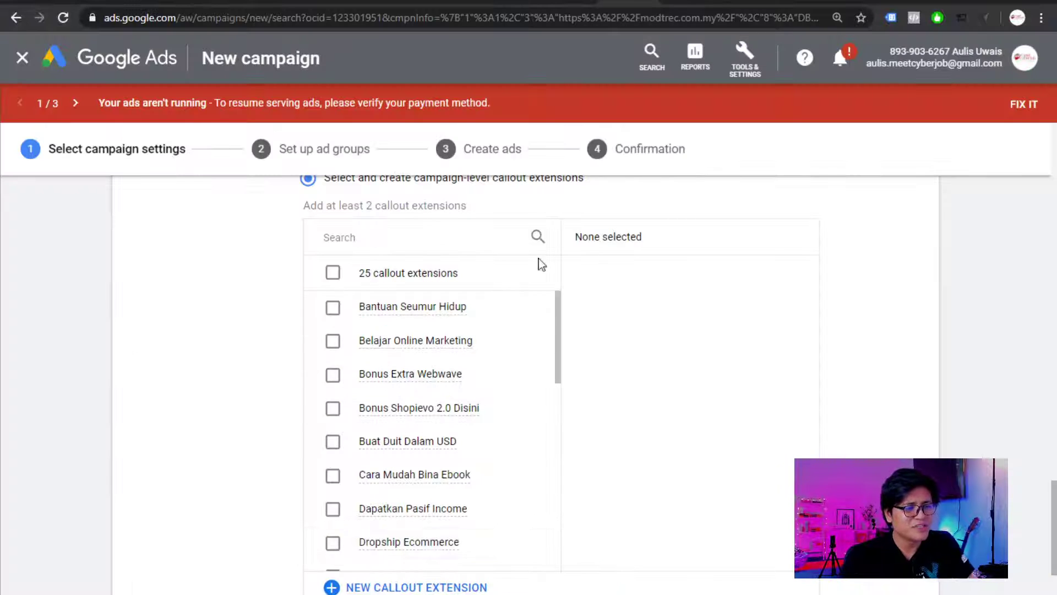
{"action": "scroll", "coordinate": [746, 301], "scroll_direction": "up", "scroll_amount": 3}
{"action": "left_click", "coordinate": [916, 322]}
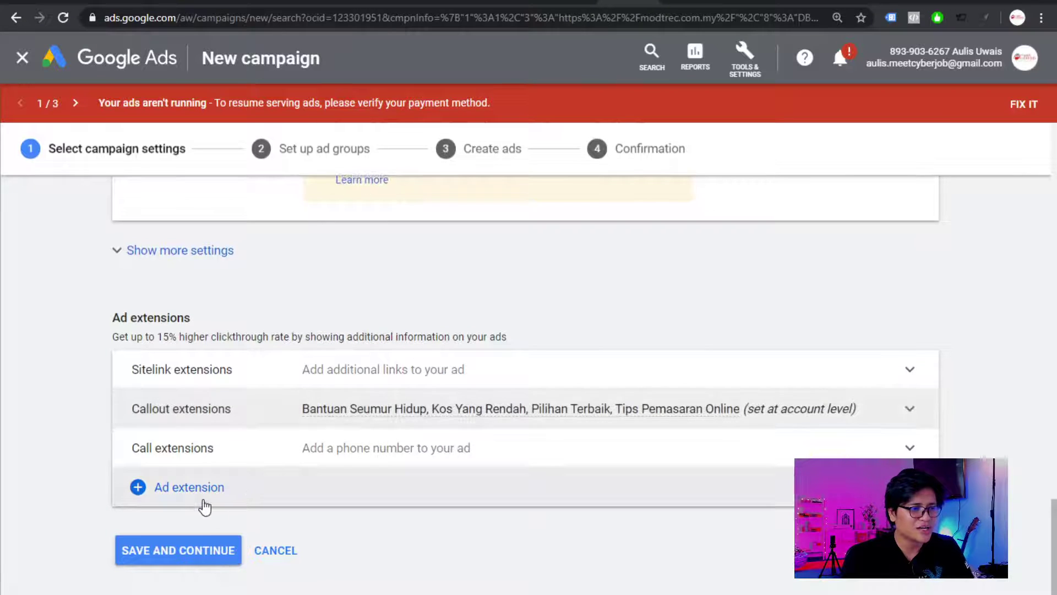
{"action": "left_click", "coordinate": [201, 493]}
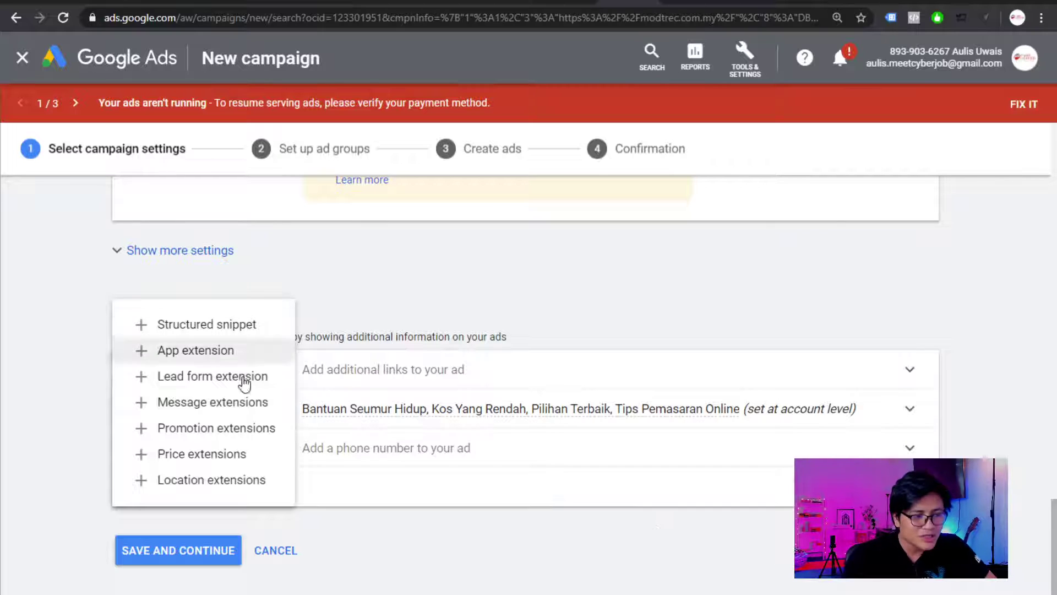
{"action": "left_click", "coordinate": [598, 566]}
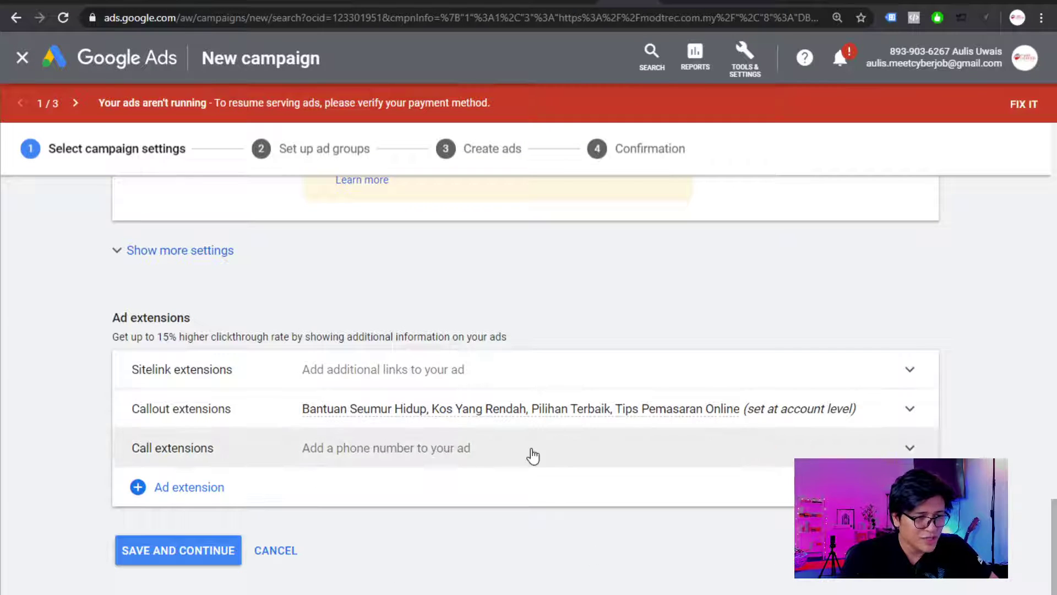
Select the second listed phone number as the campaign's call extension and collapse the call extensions section
{"action": "left_click", "coordinate": [531, 453]}
{"action": "scroll", "coordinate": [440, 460], "scroll_direction": "down", "scroll_amount": 1}
{"action": "scroll", "coordinate": [441, 458], "scroll_direction": "down", "scroll_amount": 1}
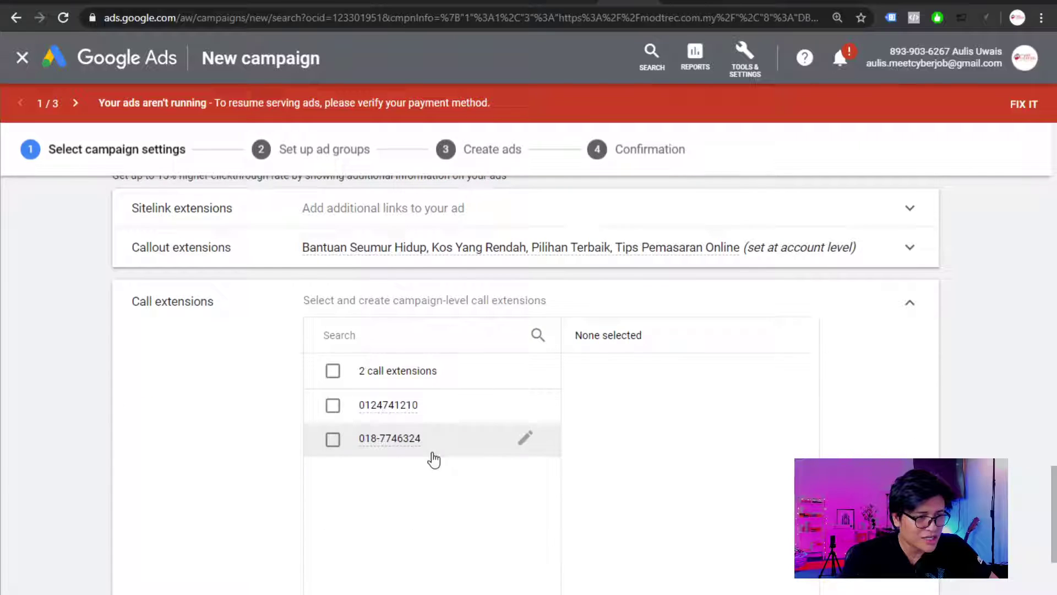
{"action": "left_click", "coordinate": [332, 437]}
{"action": "scroll", "coordinate": [412, 449], "scroll_direction": "down", "scroll_amount": 3}
{"action": "scroll", "coordinate": [731, 402], "scroll_direction": "up", "scroll_amount": 5}
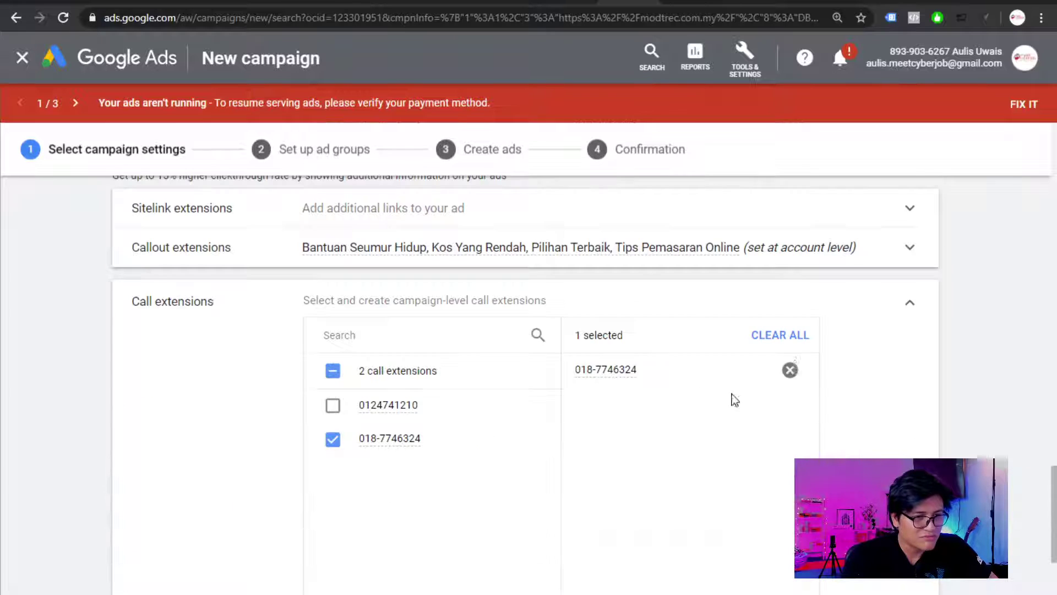
{"action": "left_click", "coordinate": [914, 303]}
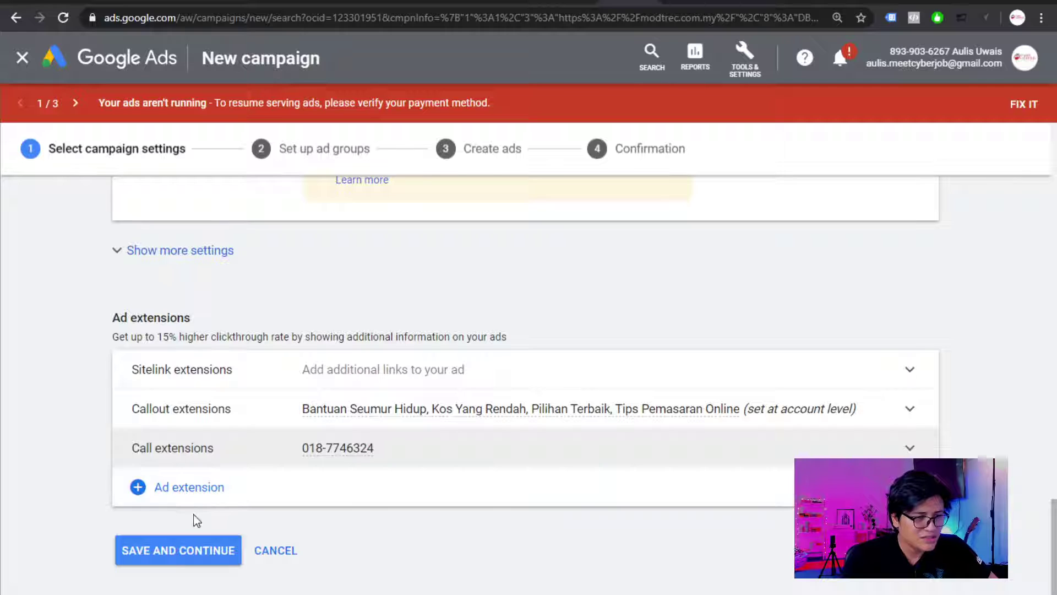
Review the available campaign-level callout extensions without selecting any, and collapse the section
{"action": "left_click", "coordinate": [908, 408]}
{"action": "scroll", "coordinate": [725, 401], "scroll_direction": "down", "scroll_amount": 3}
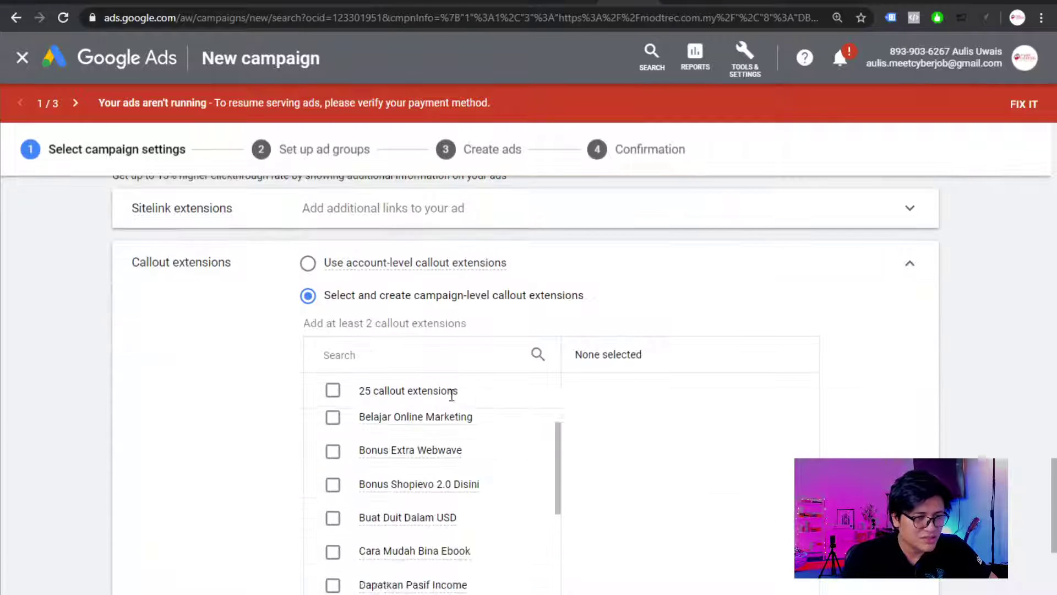
{"action": "scroll", "coordinate": [448, 394], "scroll_direction": "down", "scroll_amount": 1}
{"action": "scroll", "coordinate": [543, 437], "scroll_direction": "up", "scroll_amount": 1}
{"action": "scroll", "coordinate": [543, 437], "scroll_direction": "down", "scroll_amount": 8}
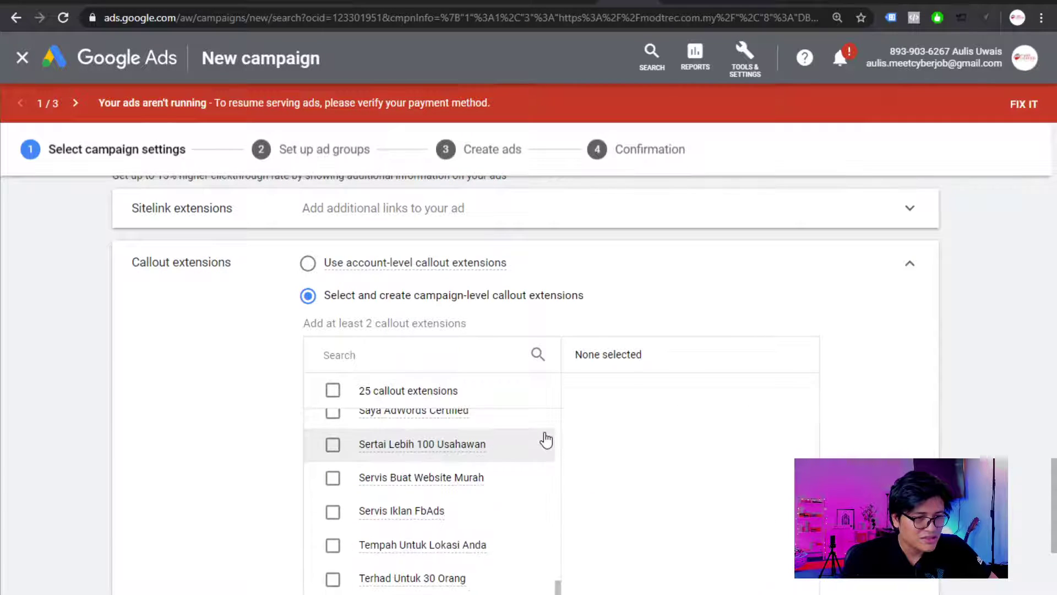
{"action": "scroll", "coordinate": [626, 436], "scroll_direction": "down", "scroll_amount": 5}
{"action": "scroll", "coordinate": [495, 319], "scroll_direction": "up", "scroll_amount": 8}
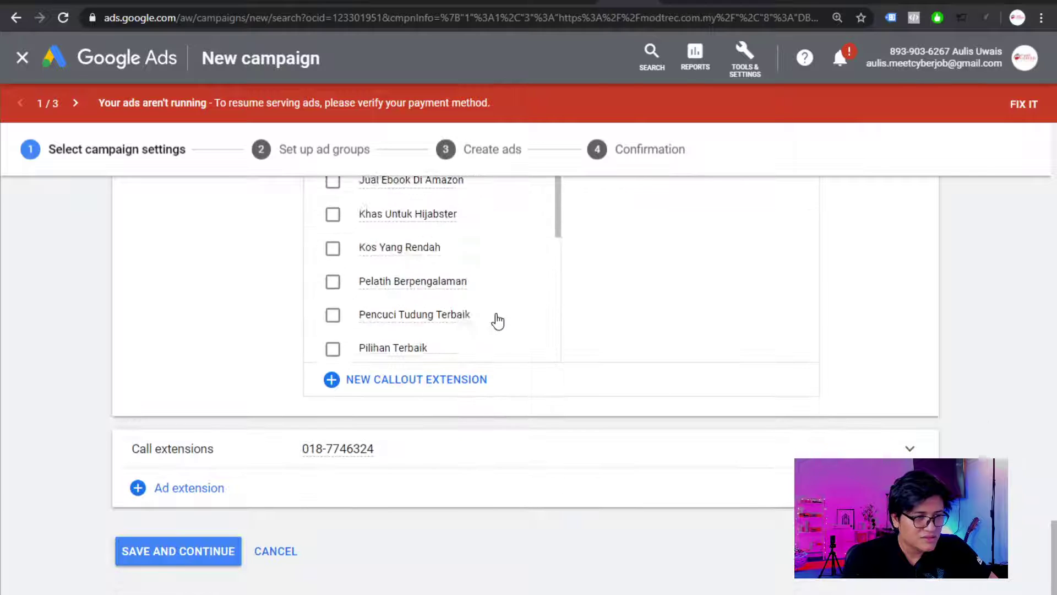
{"action": "scroll", "coordinate": [866, 333], "scroll_direction": "up", "scroll_amount": 8}
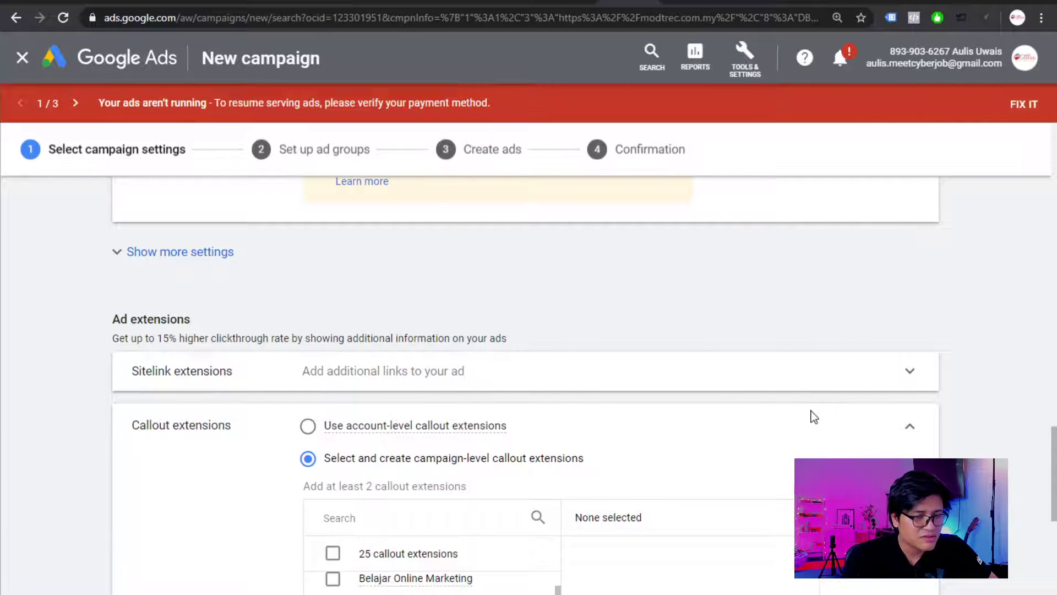
{"action": "left_click", "coordinate": [910, 426]}
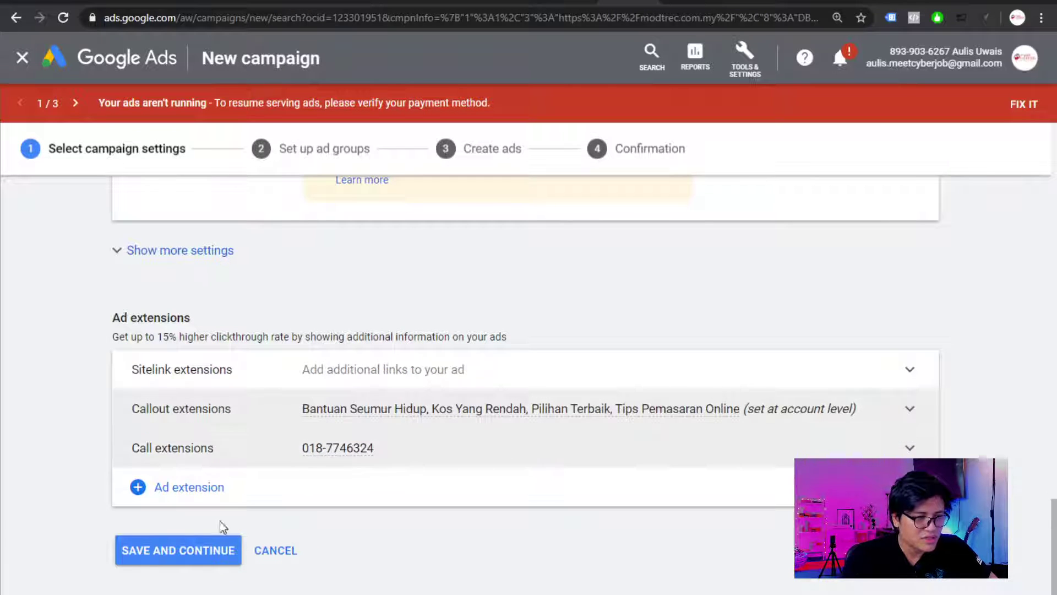
Save the campaign settings and name the first ad group "Sanitizer - Malay"
{"action": "left_click", "coordinate": [157, 551]}
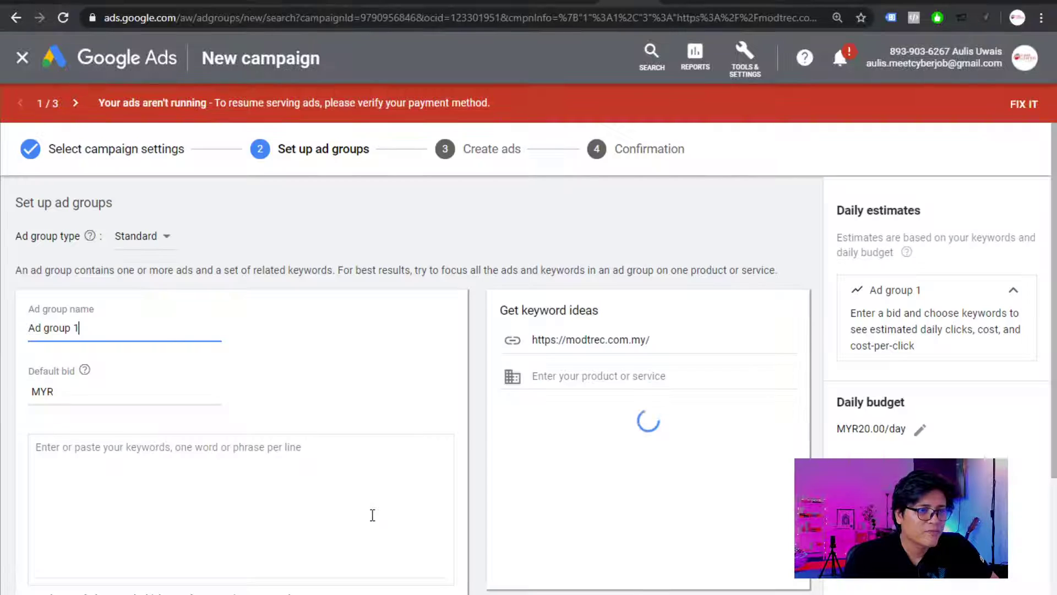
{"action": "scroll", "coordinate": [269, 307], "scroll_direction": "down", "scroll_amount": 1}
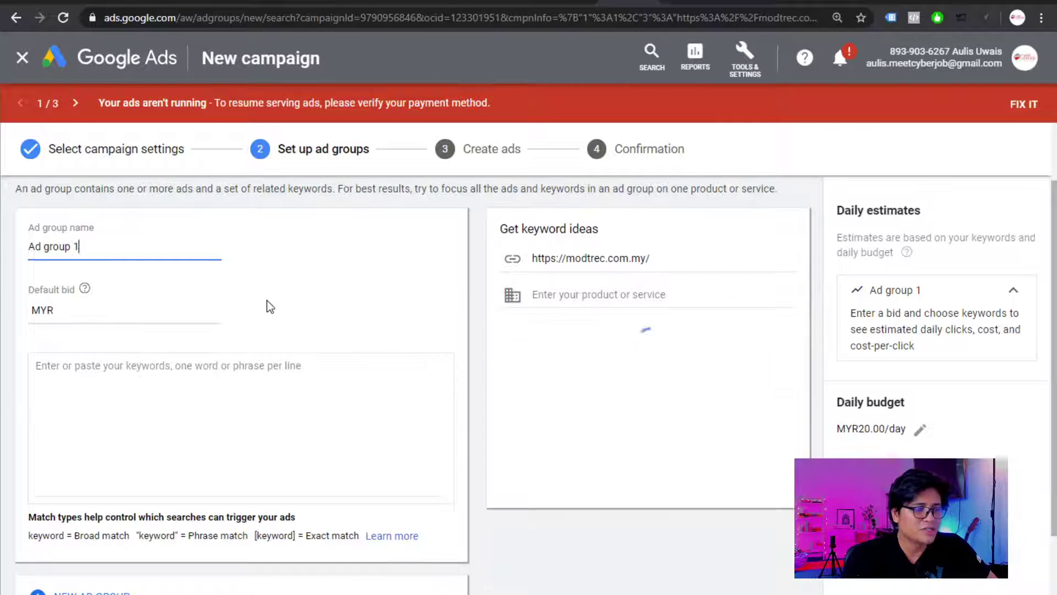
{"action": "scroll", "coordinate": [270, 307], "scroll_direction": "up", "scroll_amount": 1}
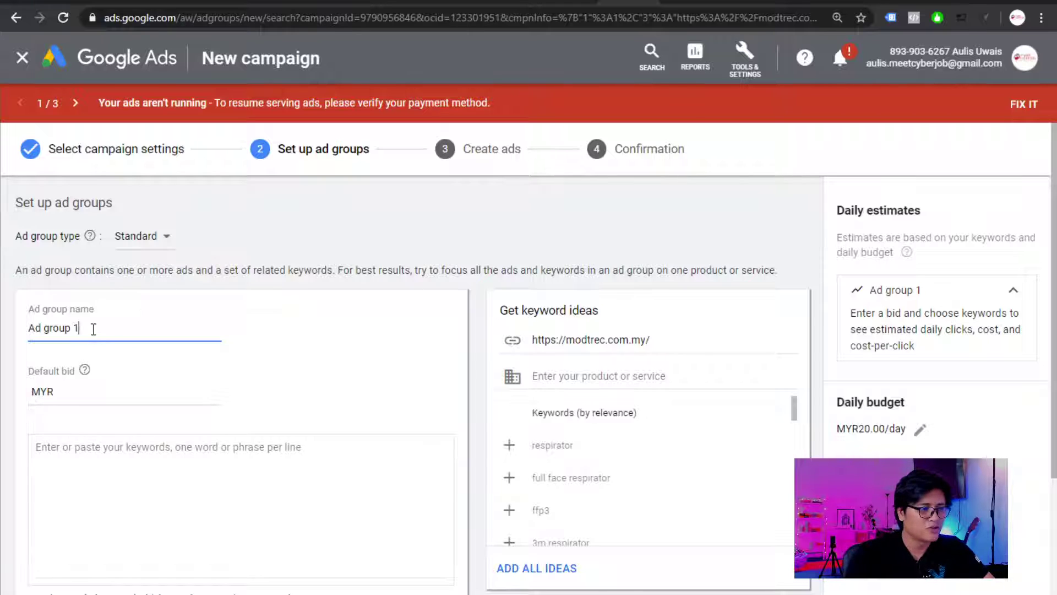
{"action": "key", "text": "ctrl+a"}
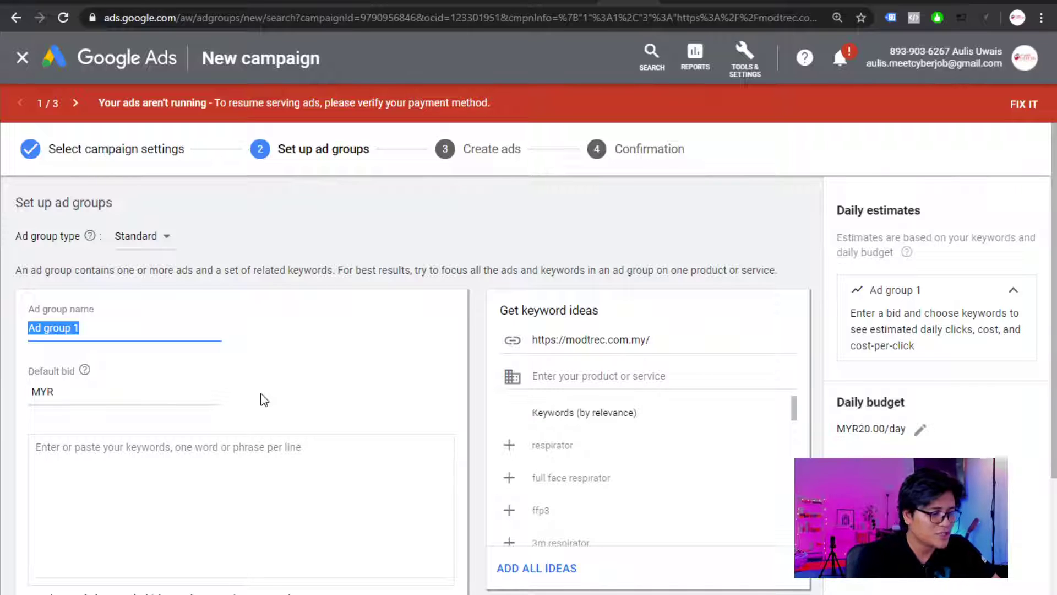
{"action": "type", "text": "Saniti"}
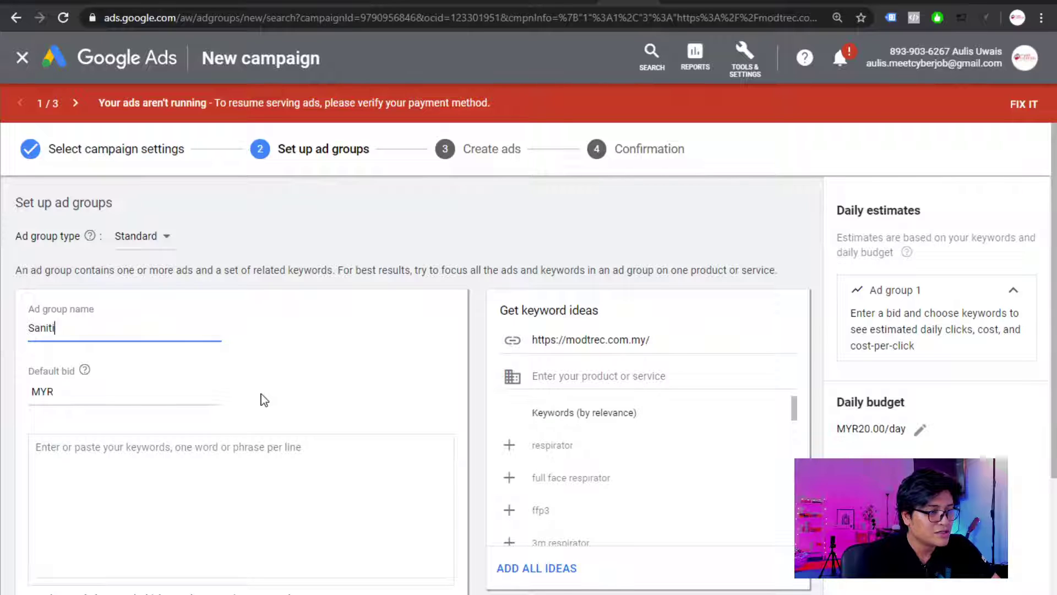
{"action": "type", "text": "zer - Mala"}
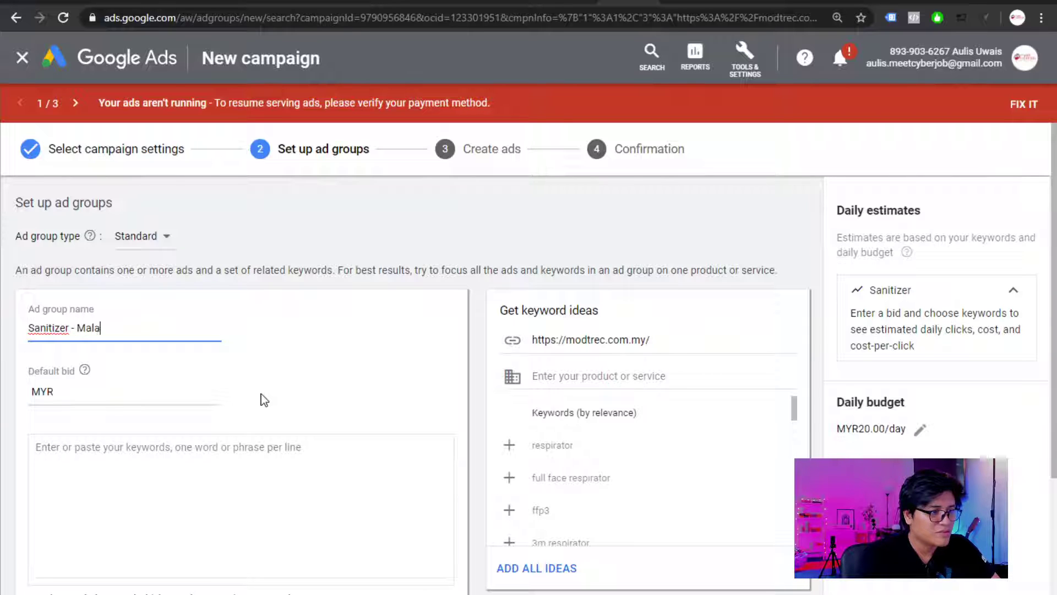
{"action": "type", "text": "y"}
{"action": "key", "text": "Tab"}
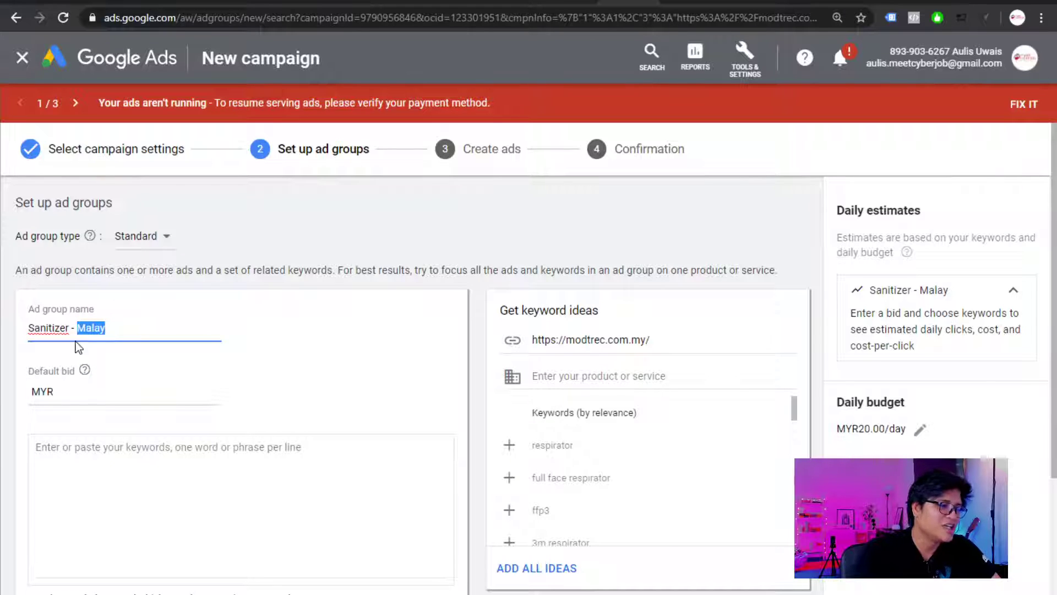
Copy the nine sanitizer keywords, from "hand sanitizer" to "sanitizer malaysia", from Notepad into the ad group's keyword list
{"action": "left_click", "coordinate": [113, 393]}
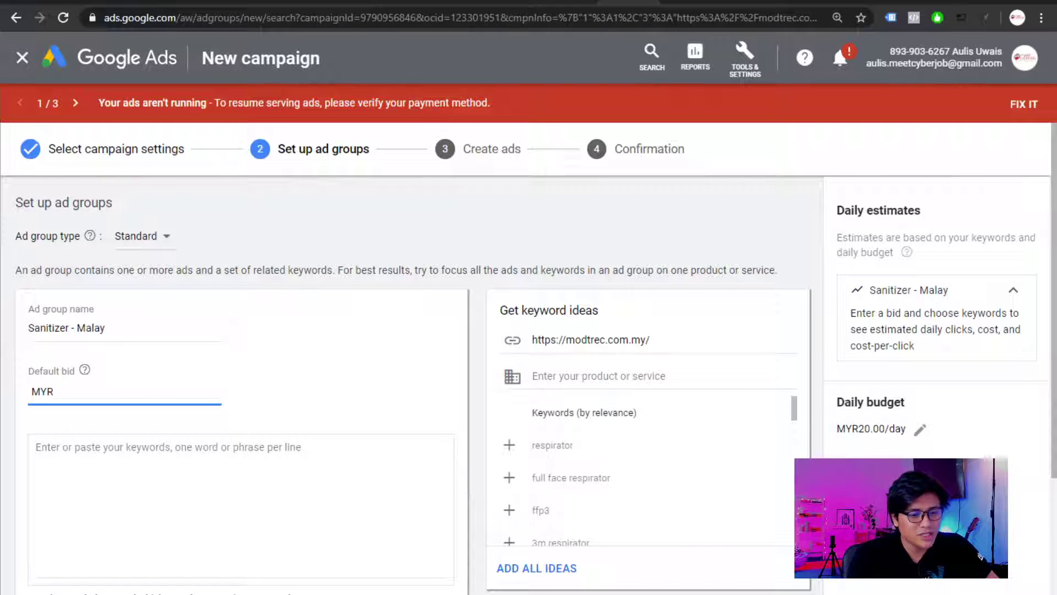
{"action": "key", "text": "alt+Tab"}
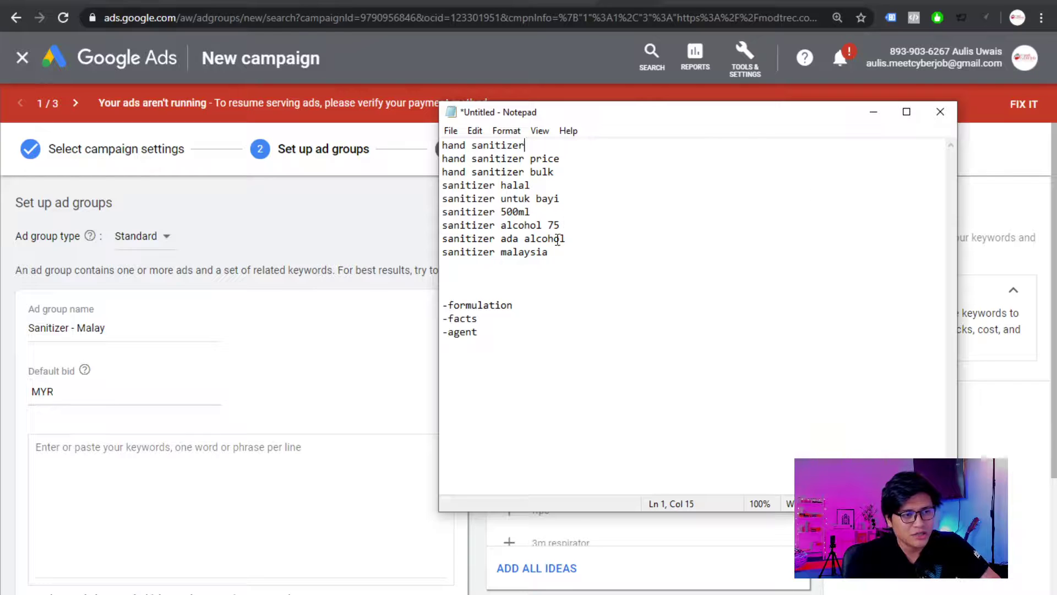
{"action": "left_click_drag", "start_coordinate": [547, 252], "coordinate": [448, 147]}
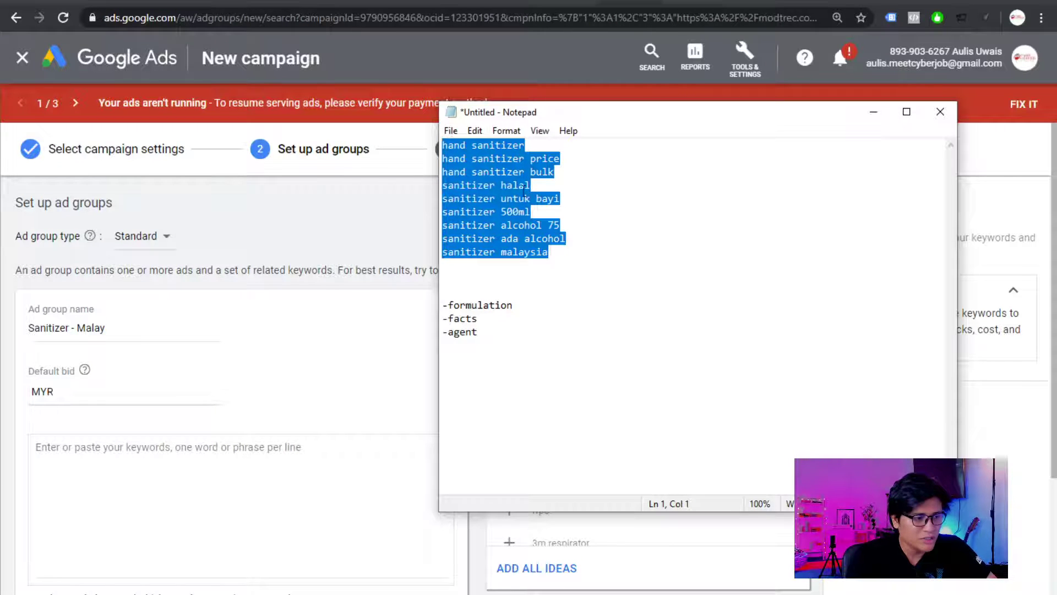
{"action": "left_click", "coordinate": [209, 435]}
{"action": "type", "text": "hand sanitizer hand sanitizer price hand sanitizer bulk sanitizer halal sanitizer untuk bayi sanitizer 500ml sanitizer alcohol 75 sanitizer ada alcohol sanitizer malaysia"}
{"action": "scroll", "coordinate": [205, 435], "scroll_direction": "down", "scroll_amount": 1}
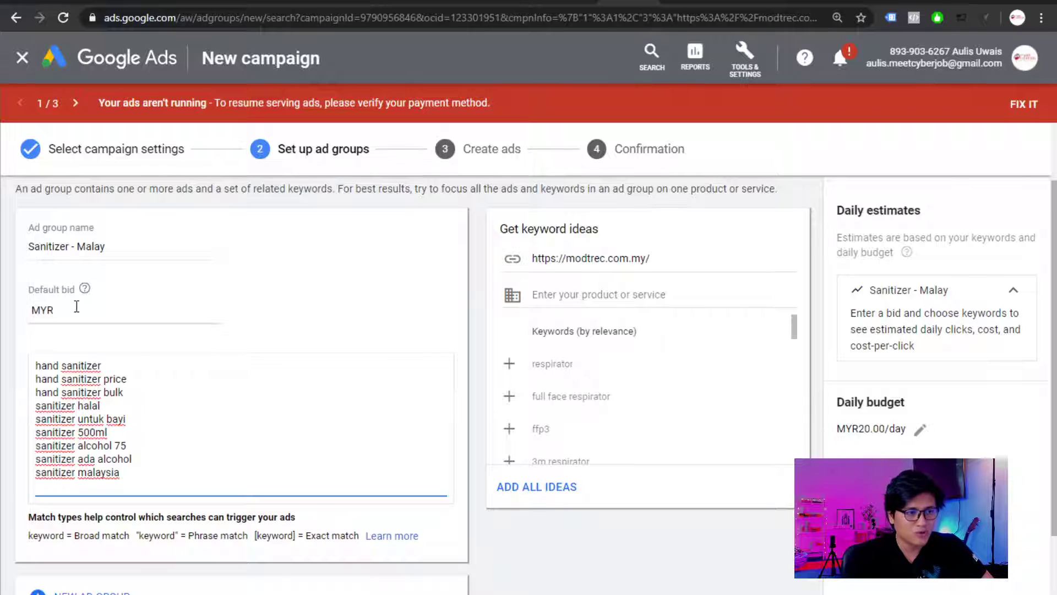
Search Google for "hand sanitizer" and examine the competing ads above and below the organic results
{"action": "left_click", "coordinate": [745, 1]}
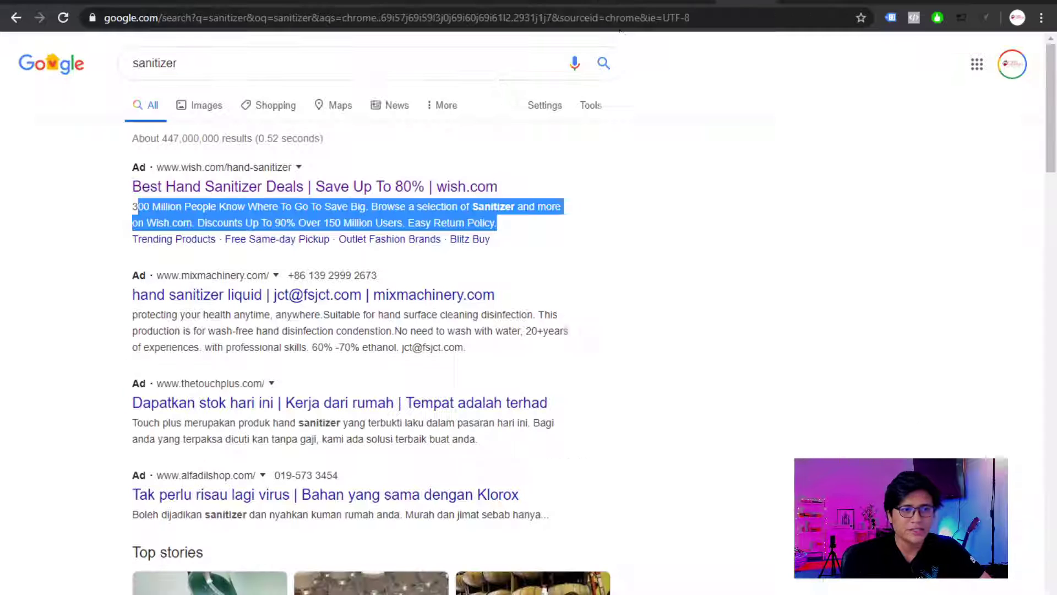
{"action": "left_click", "coordinate": [134, 65]}
{"action": "type", "text": "hand"}
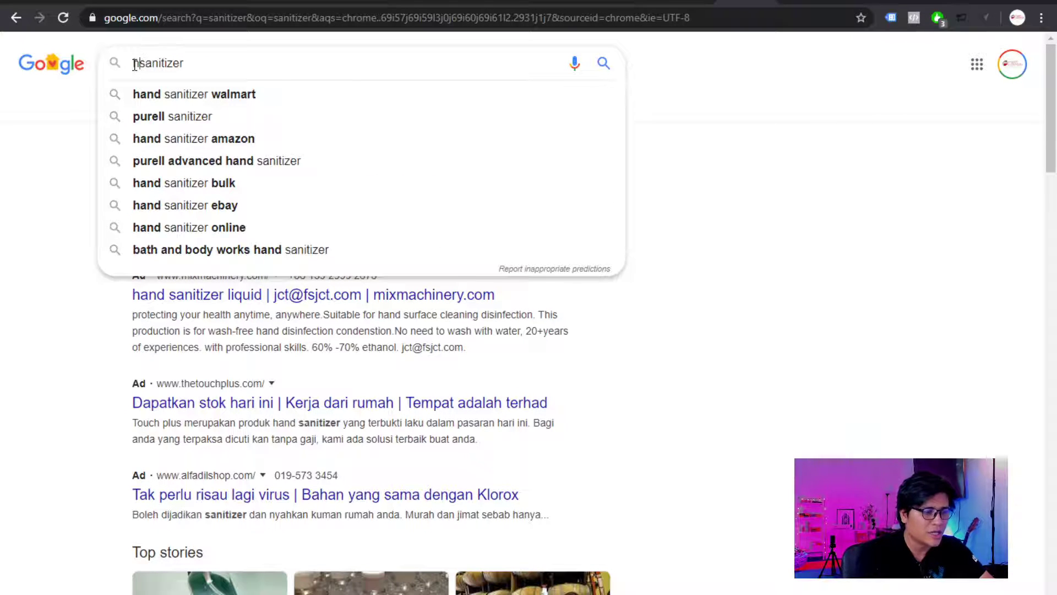
{"action": "key", "text": "Return"}
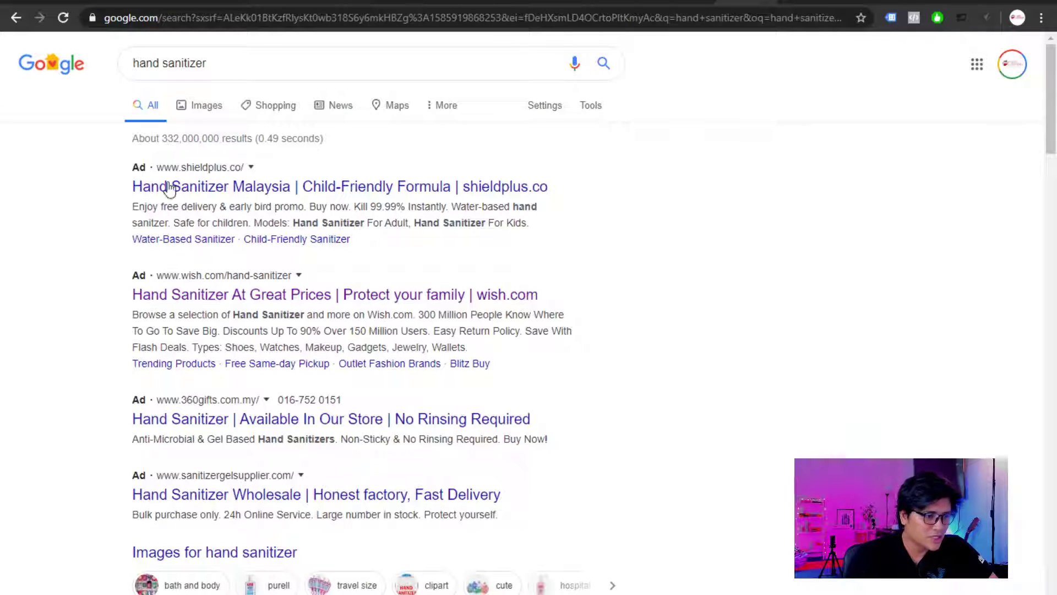
{"action": "scroll", "coordinate": [353, 331], "scroll_direction": "down", "scroll_amount": 15}
{"action": "scroll", "coordinate": [358, 410], "scroll_direction": "down", "scroll_amount": 18}
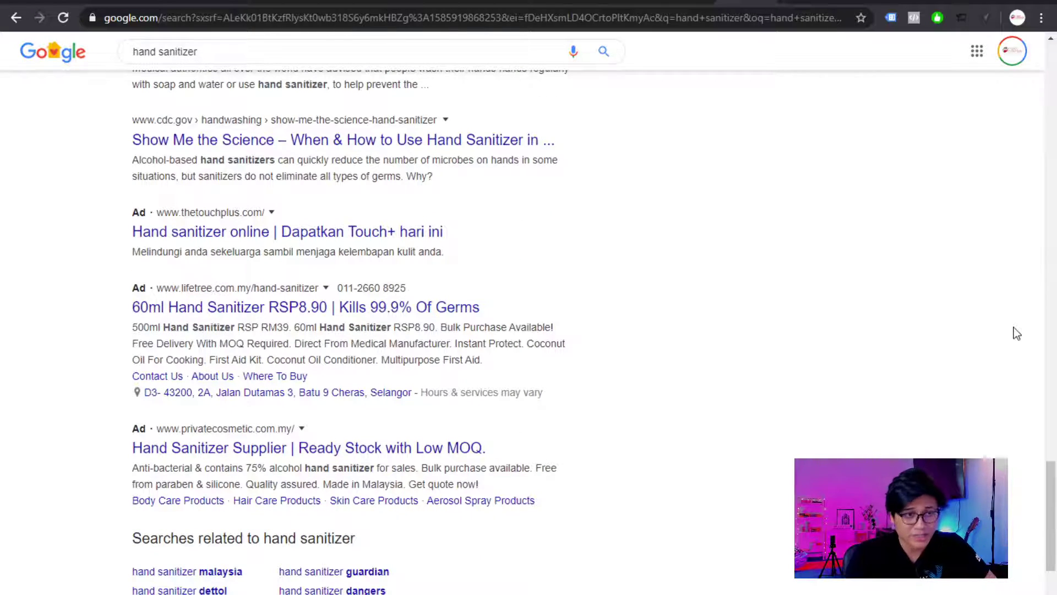
{"action": "scroll", "coordinate": [874, 281], "scroll_direction": "up", "scroll_amount": 18}
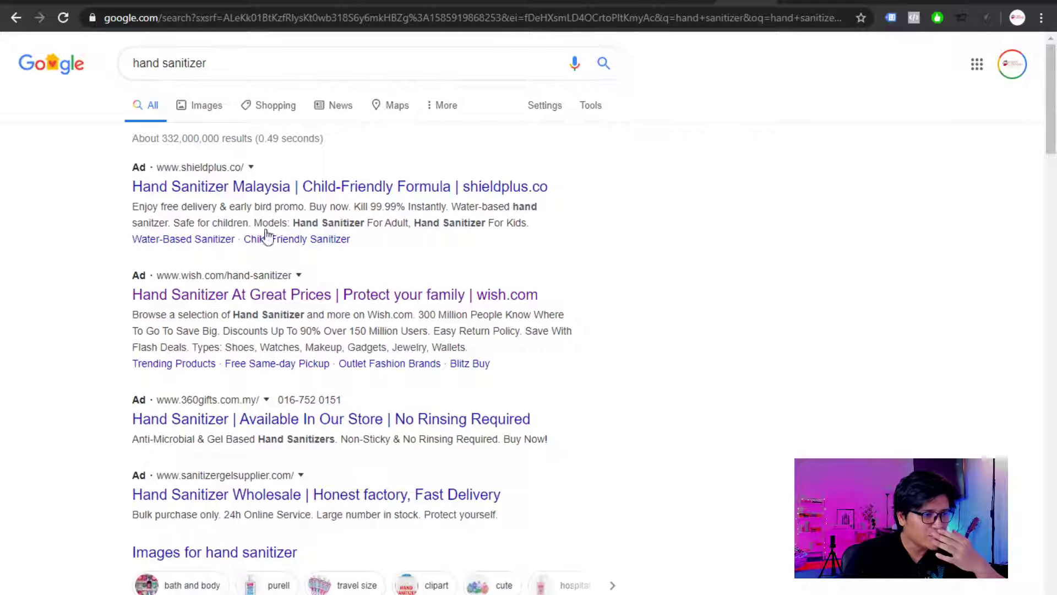
{"action": "scroll", "coordinate": [203, 341], "scroll_direction": "down", "scroll_amount": 1}
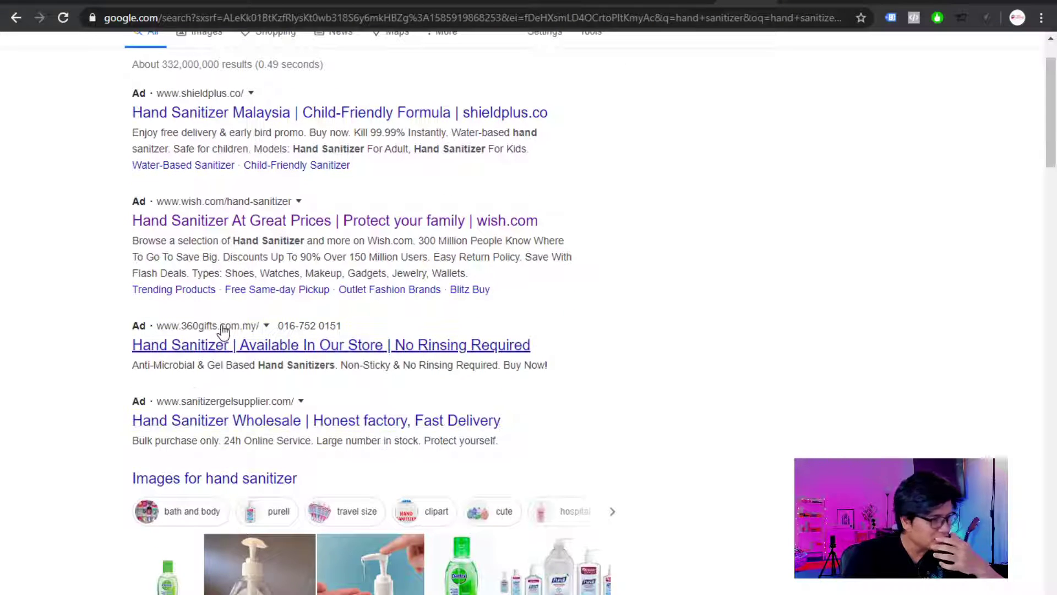
{"action": "scroll", "coordinate": [370, 334], "scroll_direction": "down", "scroll_amount": 7}
{"action": "scroll", "coordinate": [368, 334], "scroll_direction": "down", "scroll_amount": 10}
{"action": "scroll", "coordinate": [364, 324], "scroll_direction": "up", "scroll_amount": 4}
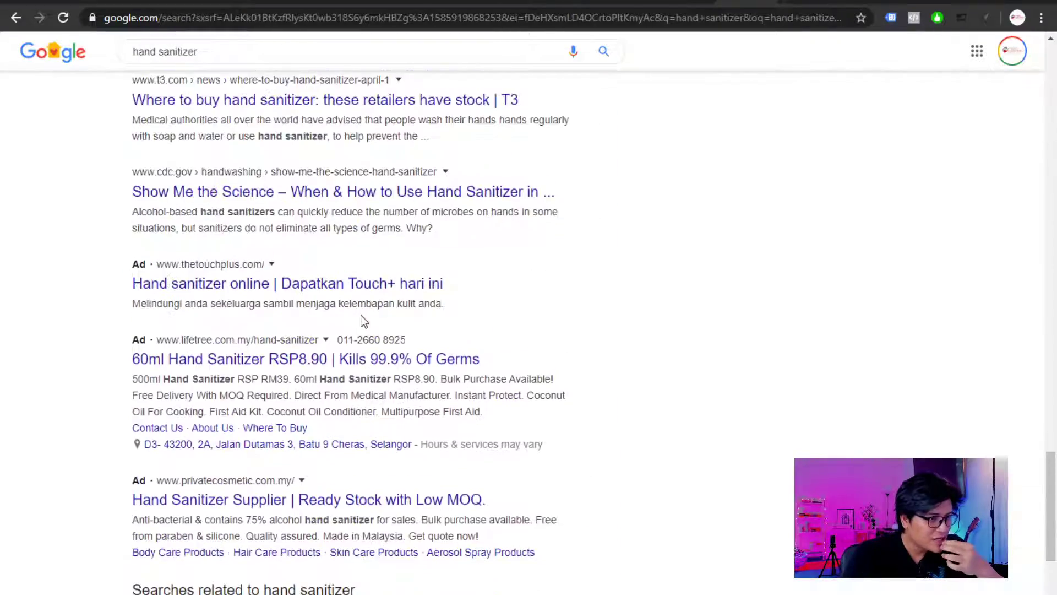
{"action": "scroll", "coordinate": [356, 322], "scroll_direction": "up", "scroll_amount": 1}
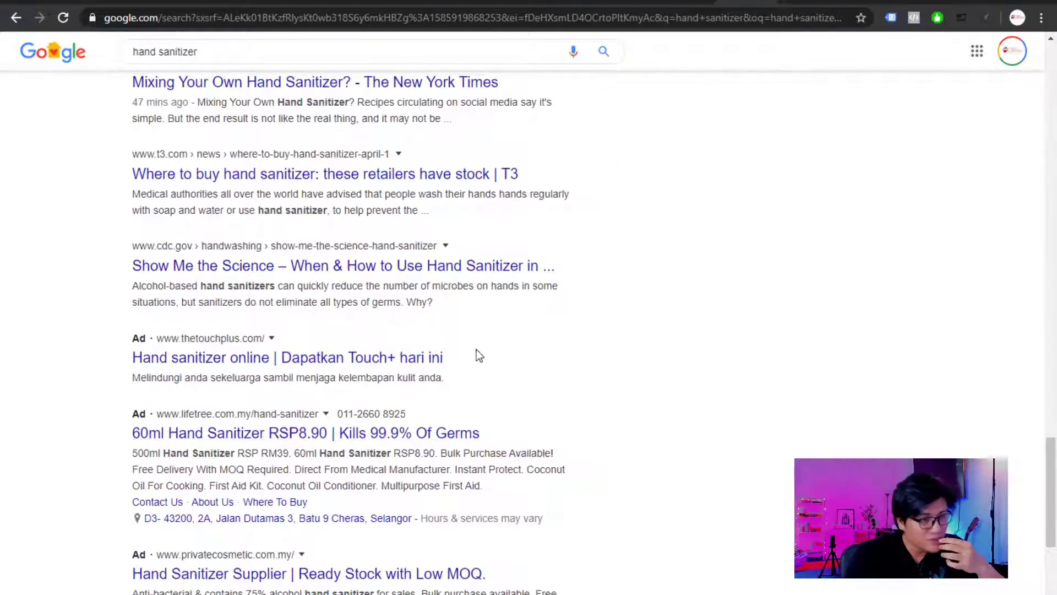
Open the "Apakah Itu Google Ads?" article on the aulisuwais.com blog and find its Ad Rank formula section
{"action": "scroll", "coordinate": [716, 410], "scroll_direction": "up", "scroll_amount": 15}
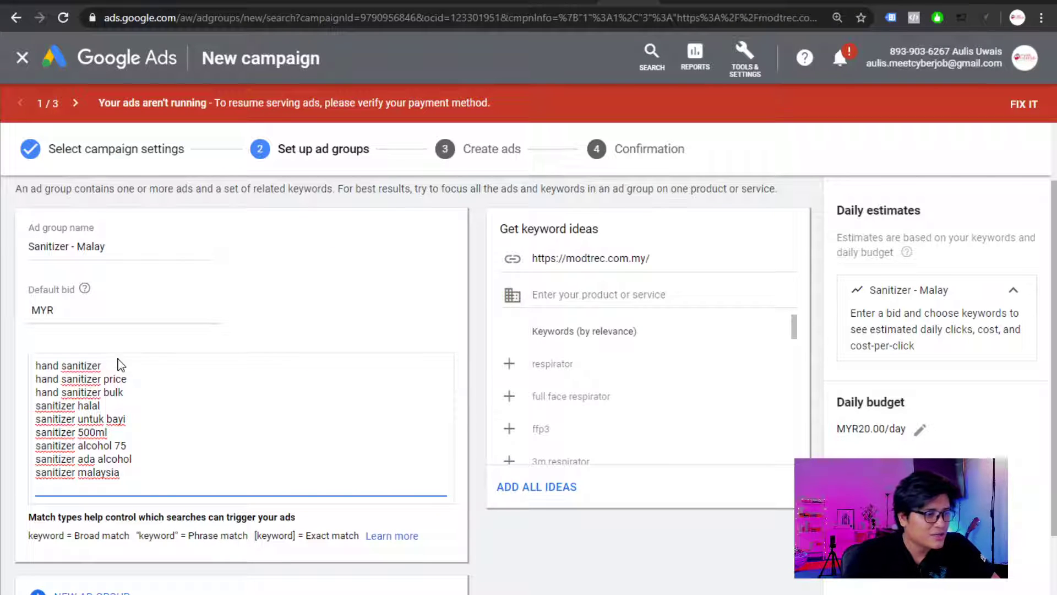
{"action": "left_click", "coordinate": [115, 311]}
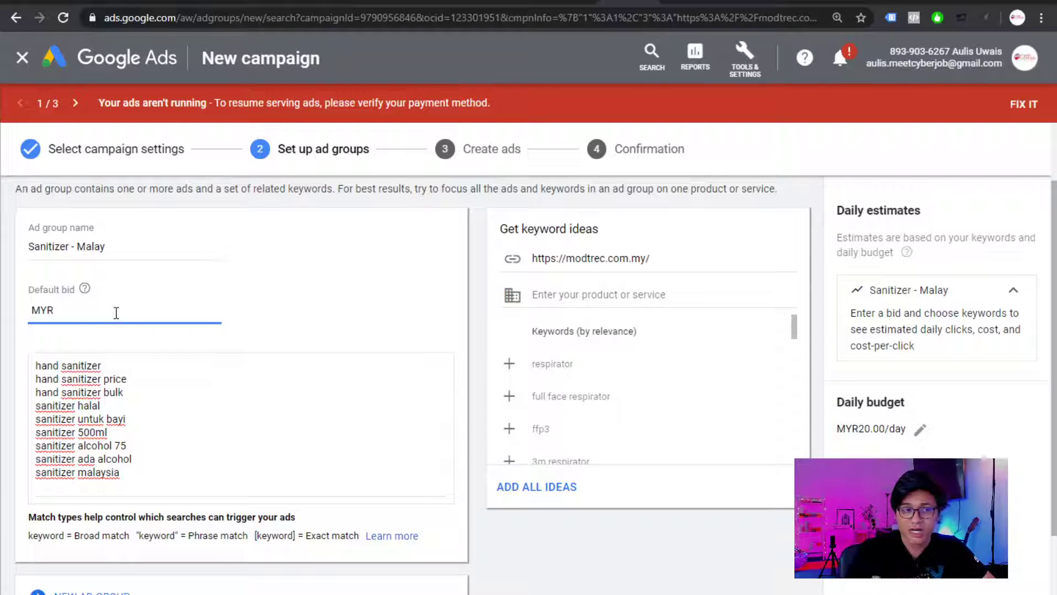
{"action": "key", "text": "ctrl+Tab"}
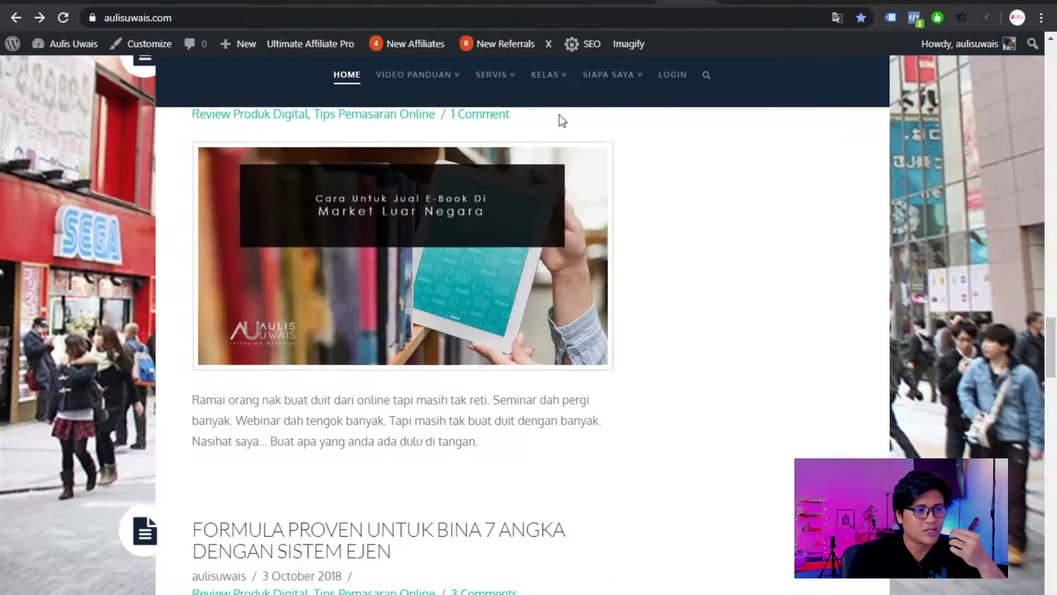
{"action": "scroll", "coordinate": [638, 378], "scroll_direction": "up", "scroll_amount": 5}
{"action": "scroll", "coordinate": [638, 379], "scroll_direction": "up", "scroll_amount": 20}
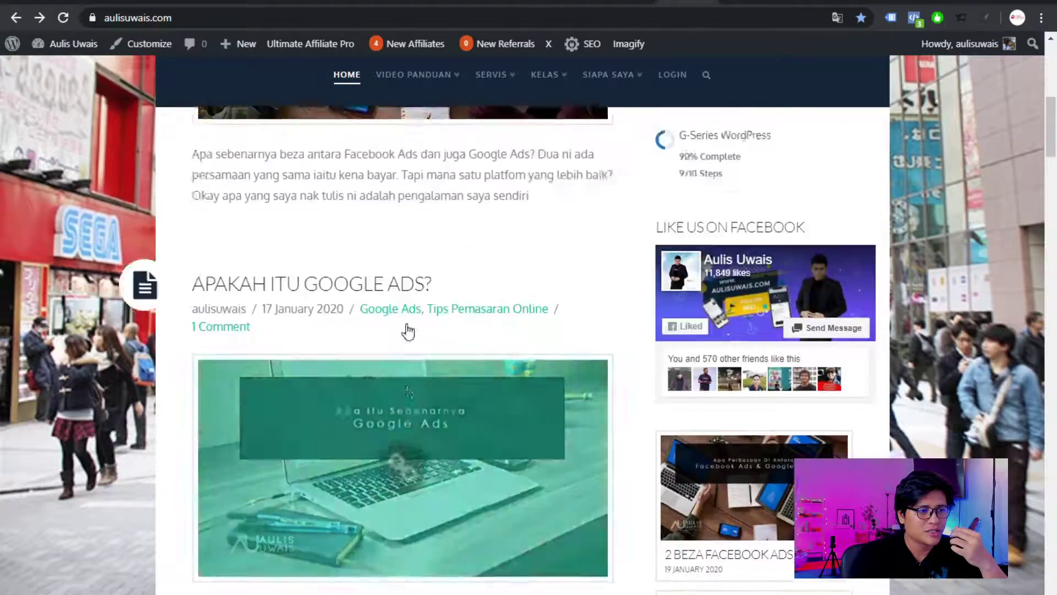
{"action": "scroll", "coordinate": [408, 330], "scroll_direction": "down", "scroll_amount": 8}
{"action": "scroll", "coordinate": [408, 338], "scroll_direction": "up", "scroll_amount": 5}
{"action": "left_click", "coordinate": [514, 337]}
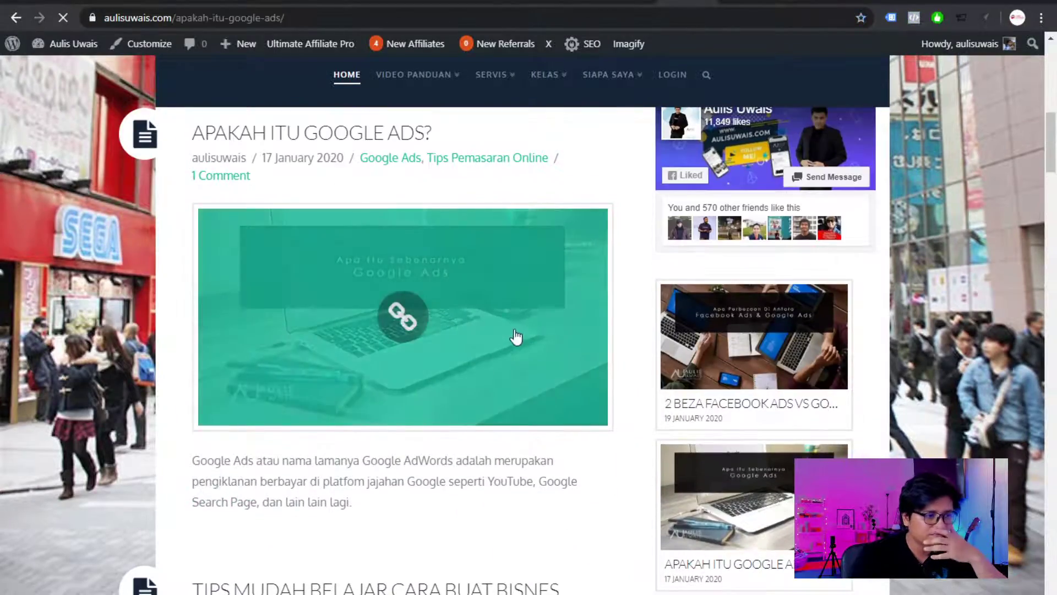
{"action": "scroll", "coordinate": [692, 333], "scroll_direction": "down", "scroll_amount": 20}
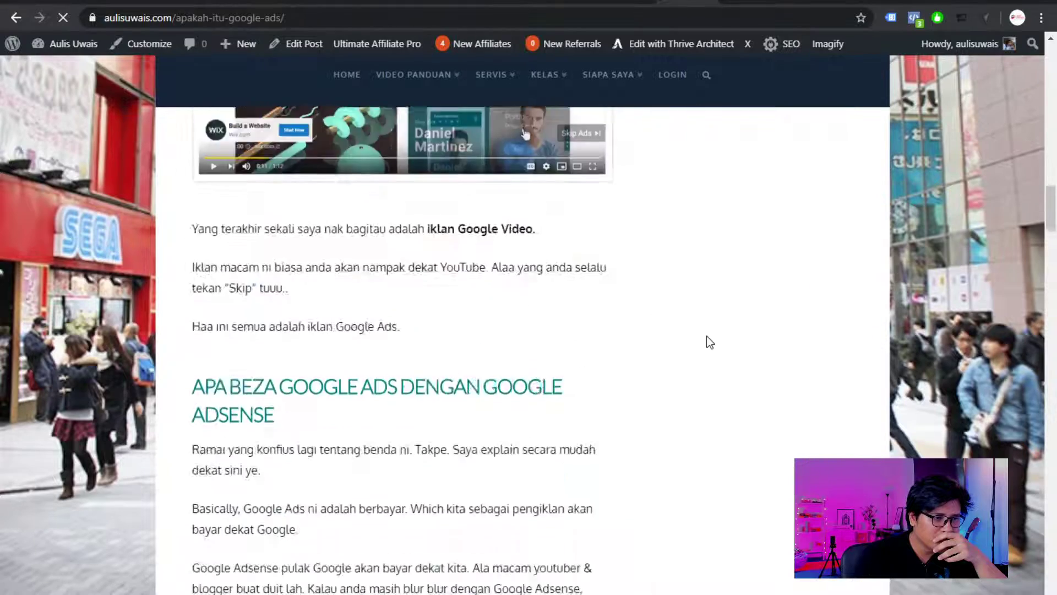
{"action": "scroll", "coordinate": [710, 343], "scroll_direction": "down", "scroll_amount": 18}
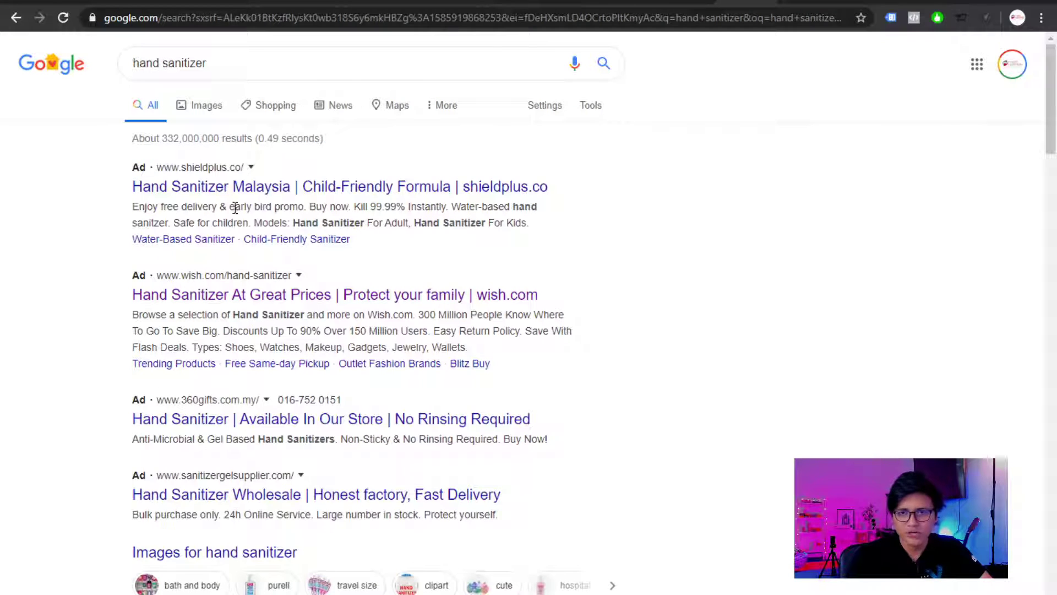
Compare the competing ads on the first and second Google results pages for "hand sanitizer"
{"action": "scroll", "coordinate": [185, 155], "scroll_direction": "down", "scroll_amount": 15}
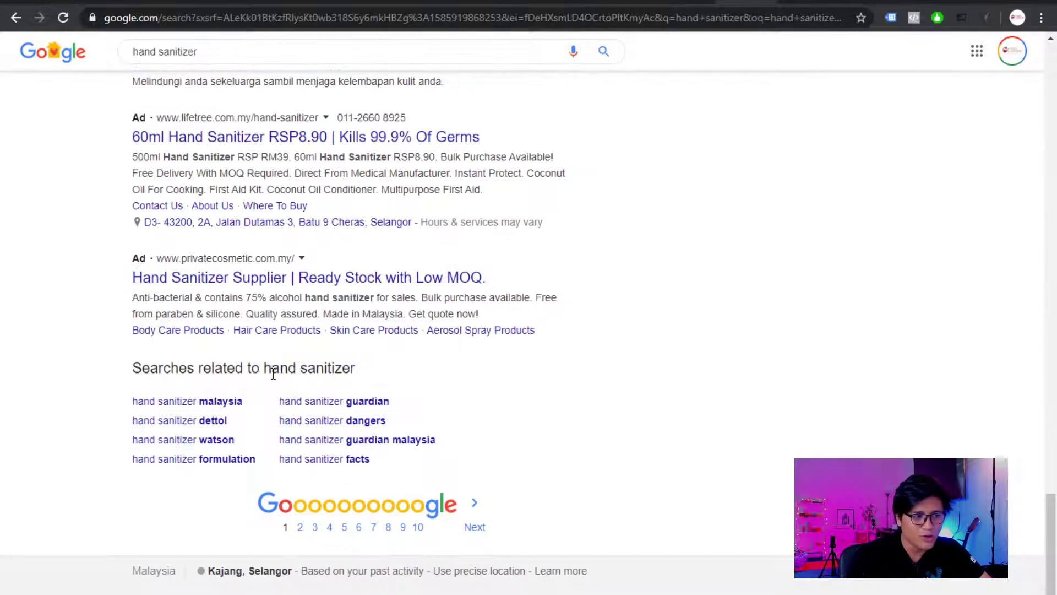
{"action": "left_click", "coordinate": [301, 528]}
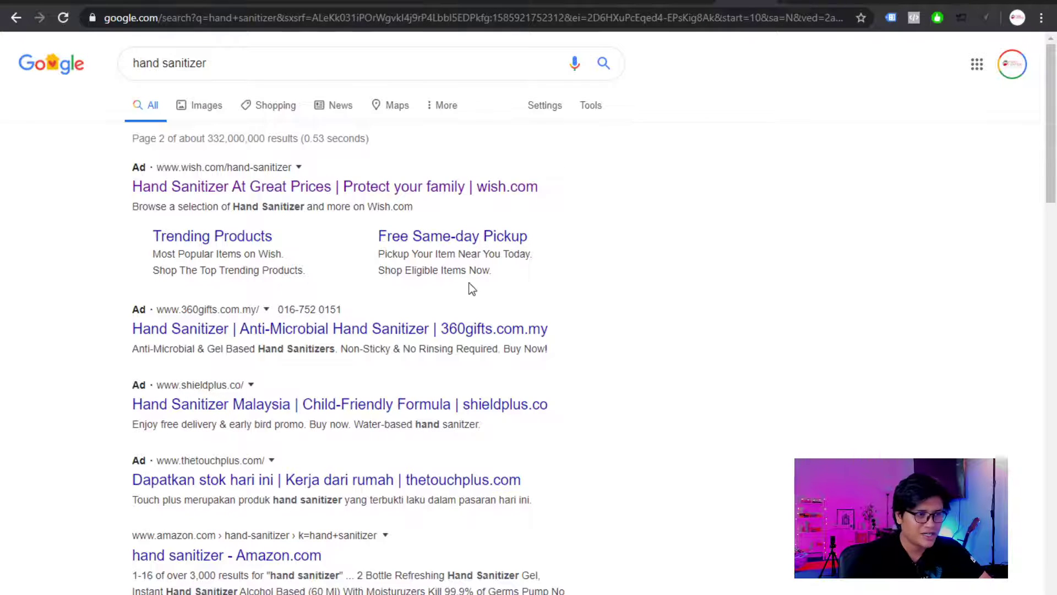
{"action": "scroll", "coordinate": [472, 283], "scroll_direction": "down", "scroll_amount": 15}
{"action": "scroll", "coordinate": [476, 281], "scroll_direction": "up", "scroll_amount": 15}
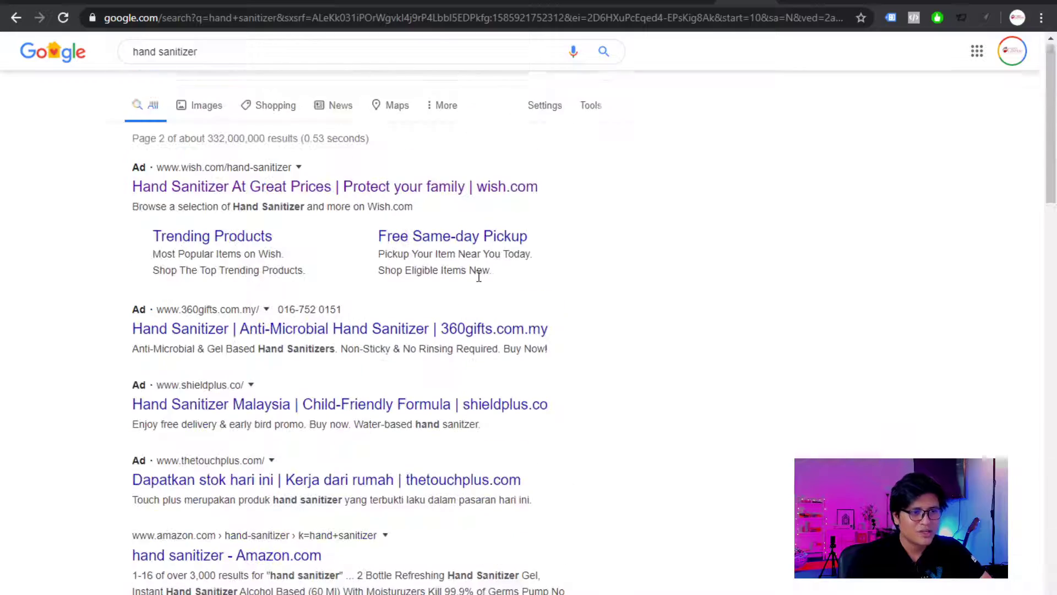
{"action": "key", "text": "alt+Left"}
{"action": "scroll", "coordinate": [460, 236], "scroll_direction": "up", "scroll_amount": 4}
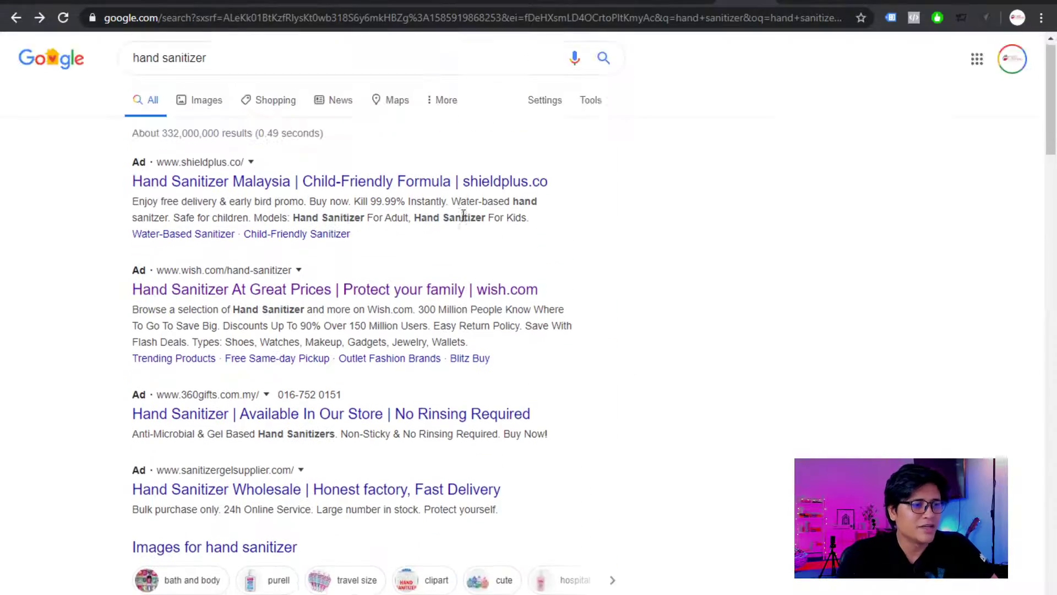
{"action": "scroll", "coordinate": [463, 214], "scroll_direction": "up", "scroll_amount": 1}
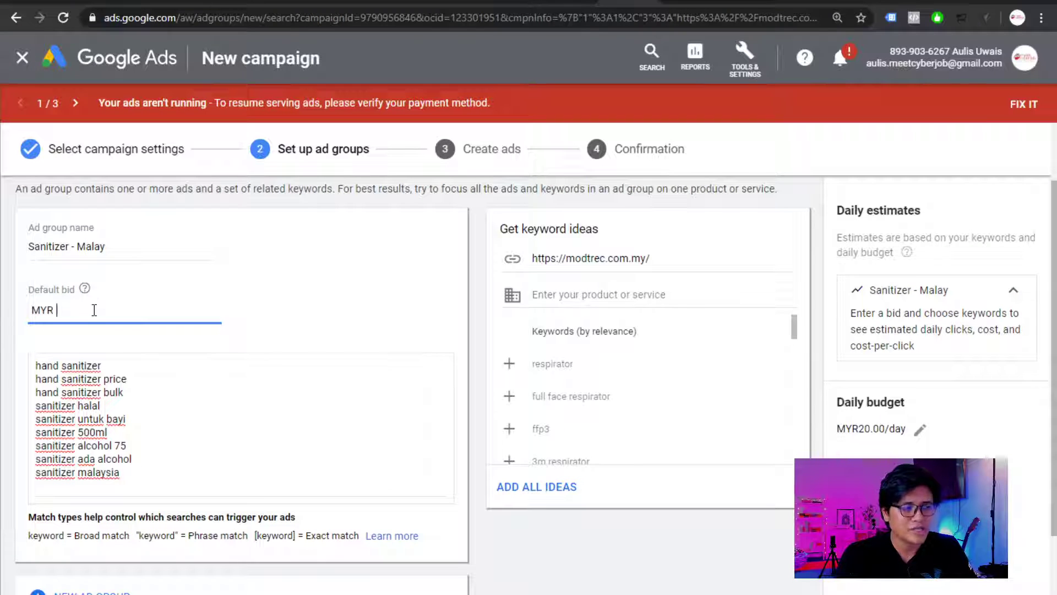
Set the Sanitizer - Malay ad group's default bid to MYR 3.00 and raise it to MYR 4.00
{"action": "type", "text": ".00"}
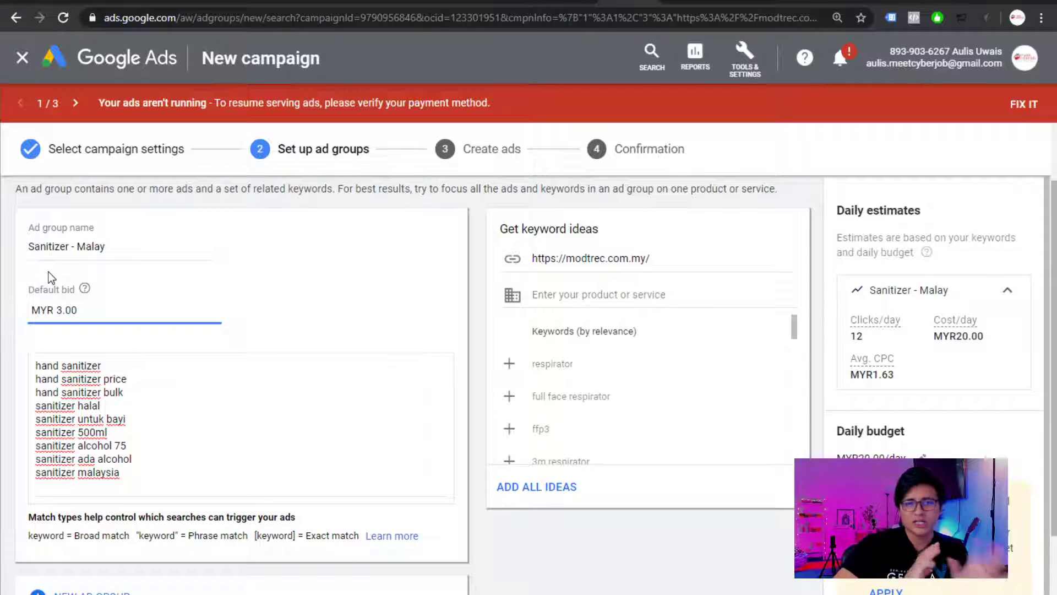
{"action": "double_click", "coordinate": [60, 310]}
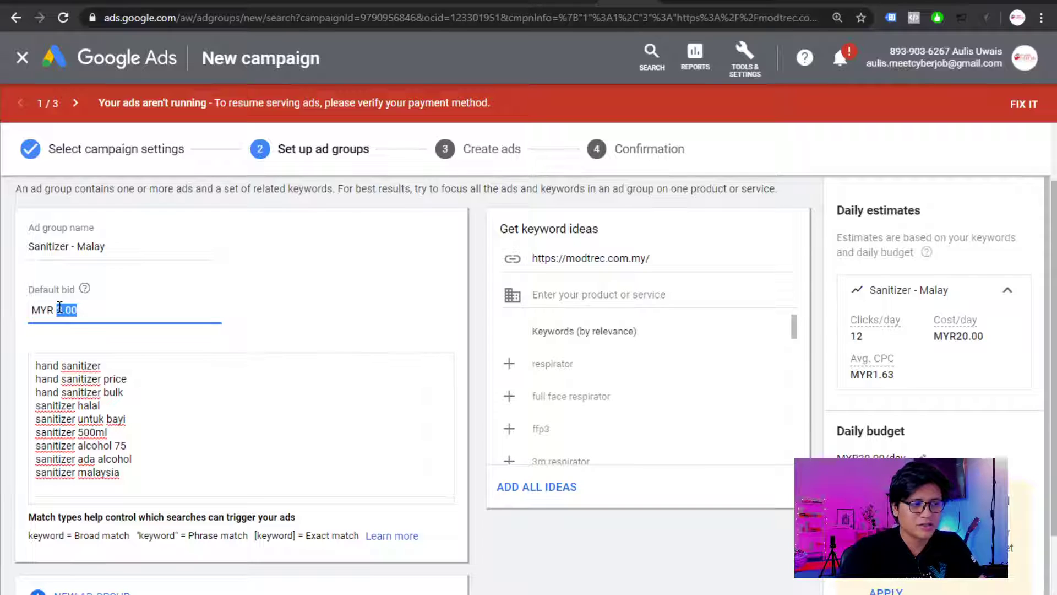
{"action": "type", "text": "4.00"}
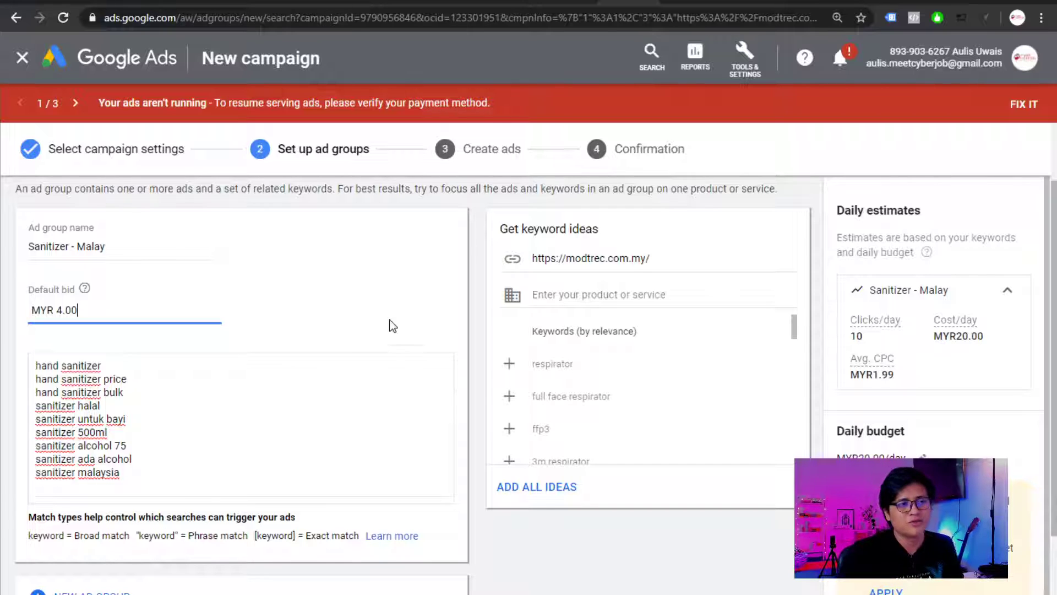
Examine the article's Ad Rank formula and its ranking example based on Max CPC and Quality Score
{"action": "left_click", "coordinate": [681, 1]}
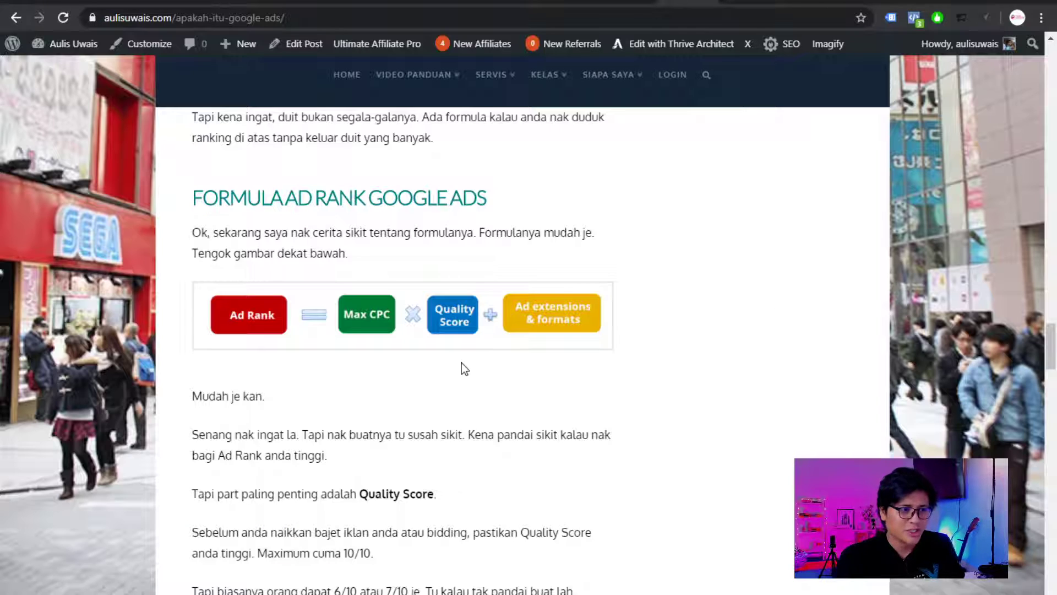
{"action": "scroll", "coordinate": [483, 375], "scroll_direction": "down", "scroll_amount": 4}
{"action": "scroll", "coordinate": [482, 375], "scroll_direction": "down", "scroll_amount": 2}
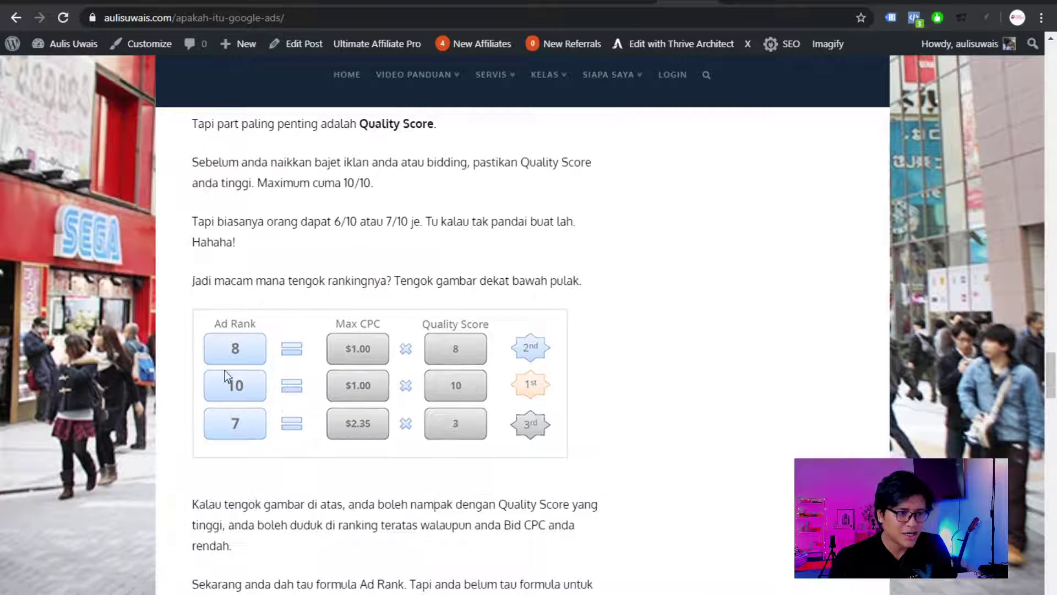
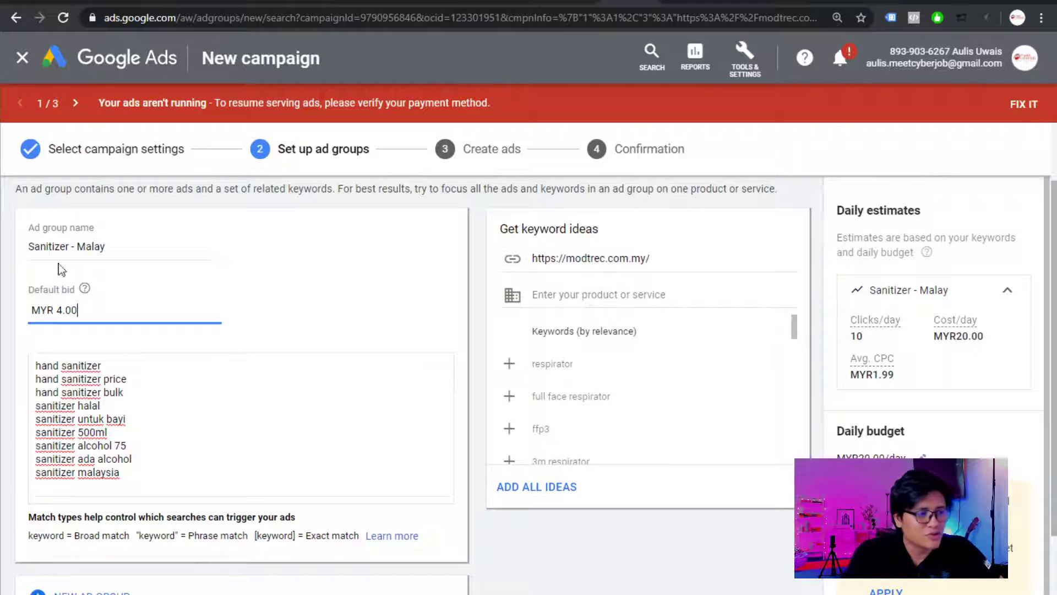
Set the Sanitizer - Malay ad group's default bid to MYR 4.12
{"action": "left_click_drag", "start_coordinate": [77, 310], "coordinate": [22, 310]}
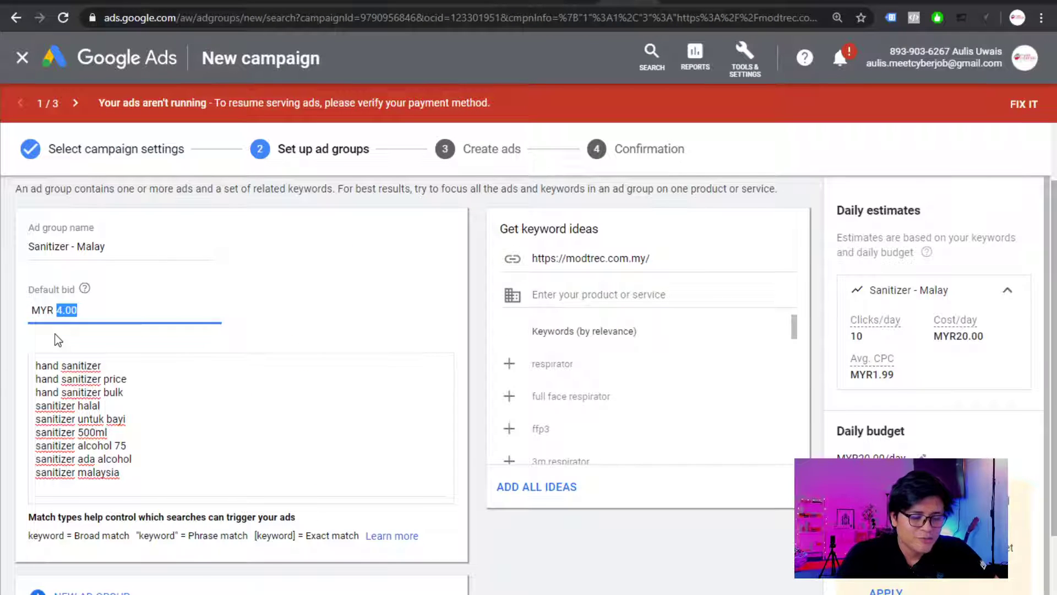
{"action": "type", "text": "4."}
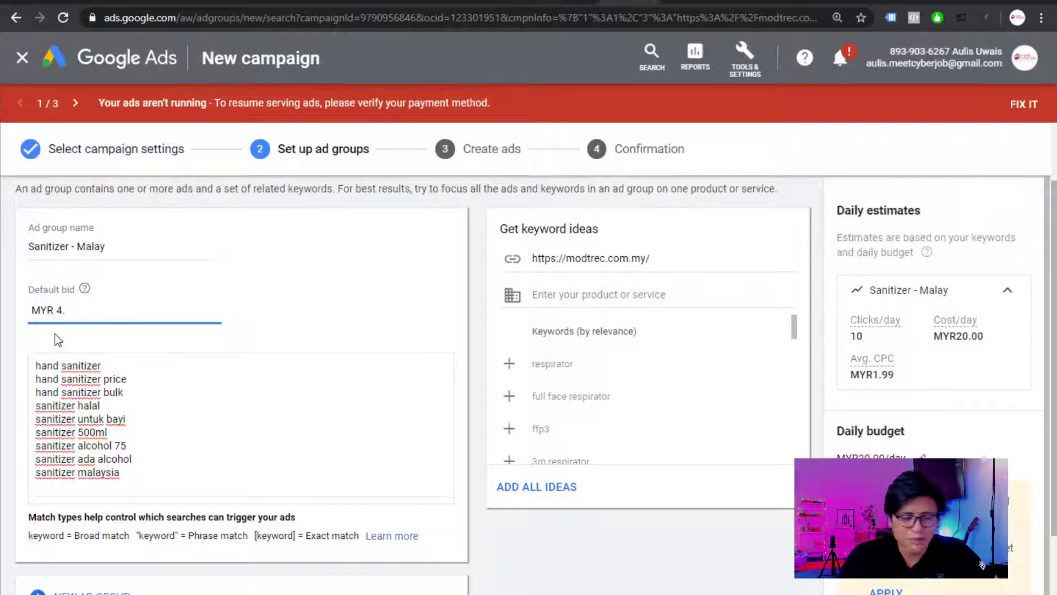
{"action": "type", "text": "12"}
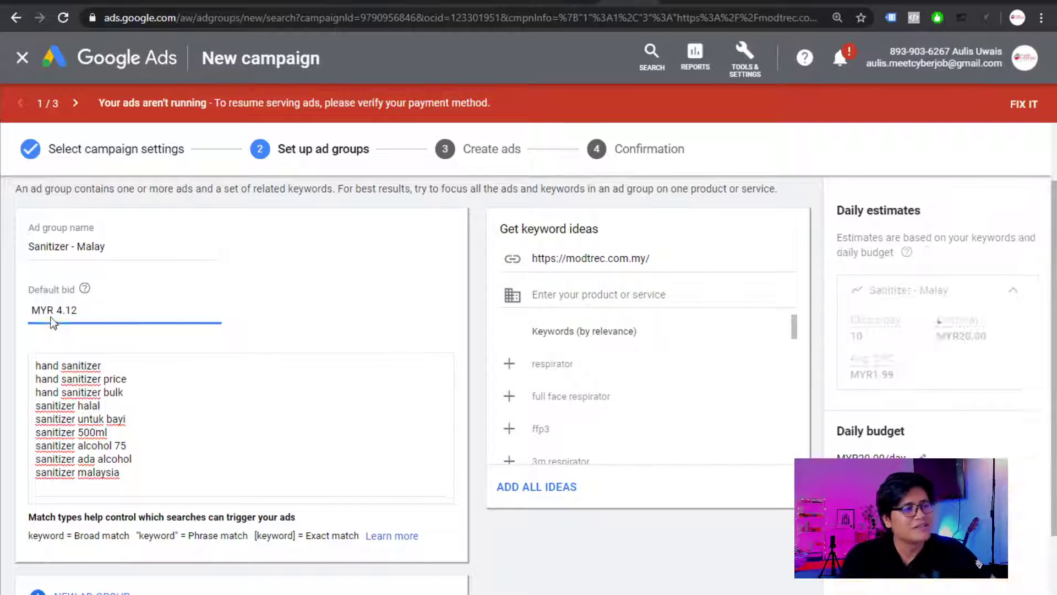
Review the ad group's name, bid and keywords, and save the setup to continue to ad creation
{"action": "scroll", "coordinate": [286, 303], "scroll_direction": "down", "scroll_amount": 2}
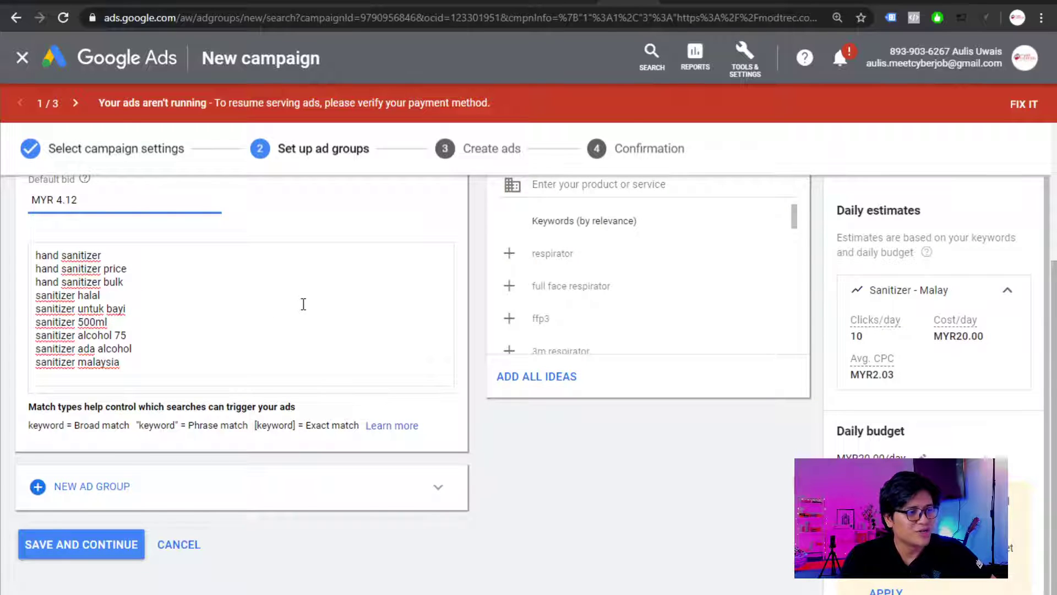
{"action": "scroll", "coordinate": [302, 330], "scroll_direction": "up", "scroll_amount": 2}
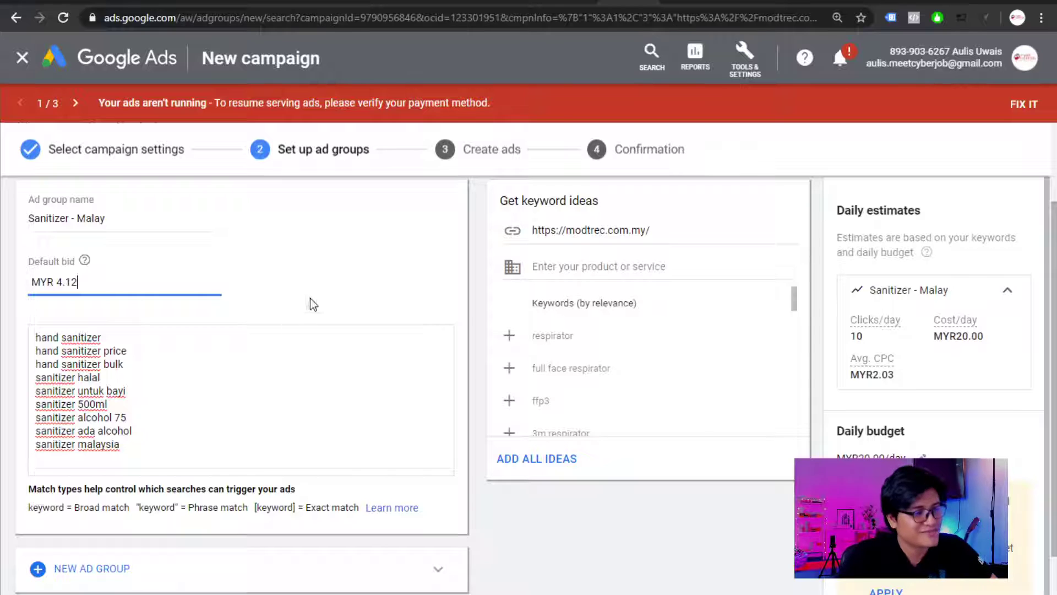
{"action": "scroll", "coordinate": [309, 302], "scroll_direction": "down", "scroll_amount": 2}
{"action": "scroll", "coordinate": [297, 316], "scroll_direction": "up", "scroll_amount": 3}
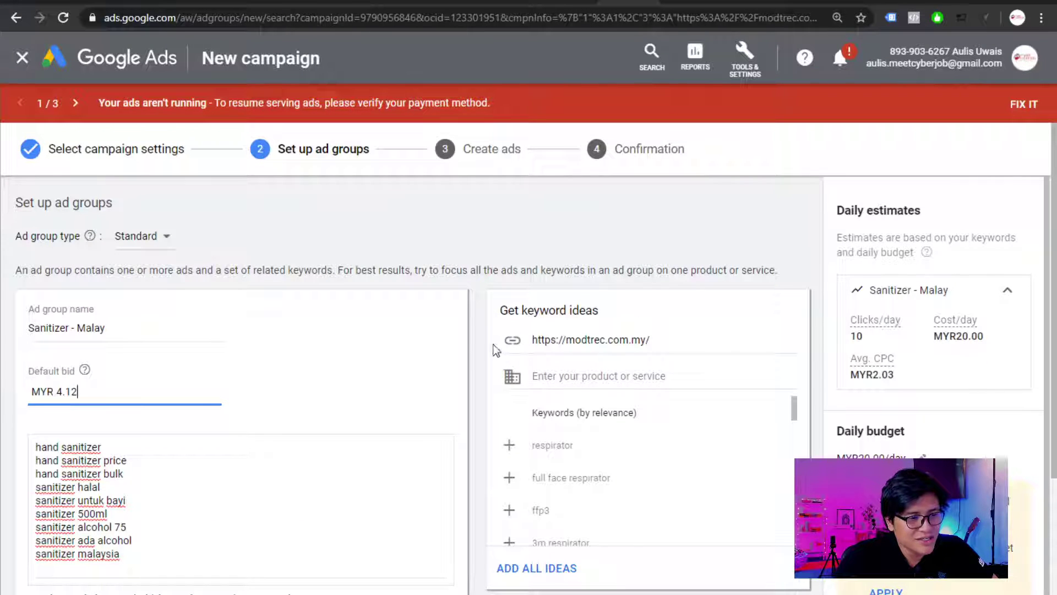
{"action": "scroll", "coordinate": [163, 355], "scroll_direction": "down", "scroll_amount": 3}
{"action": "scroll", "coordinate": [165, 358], "scroll_direction": "up", "scroll_amount": 3}
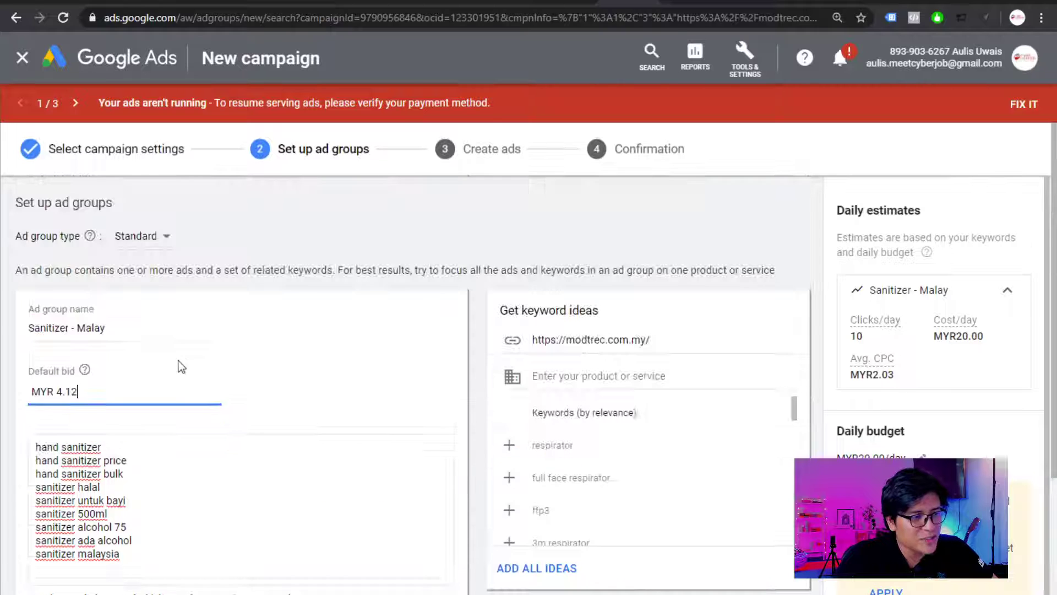
{"action": "scroll", "coordinate": [187, 380], "scroll_direction": "down", "scroll_amount": 3}
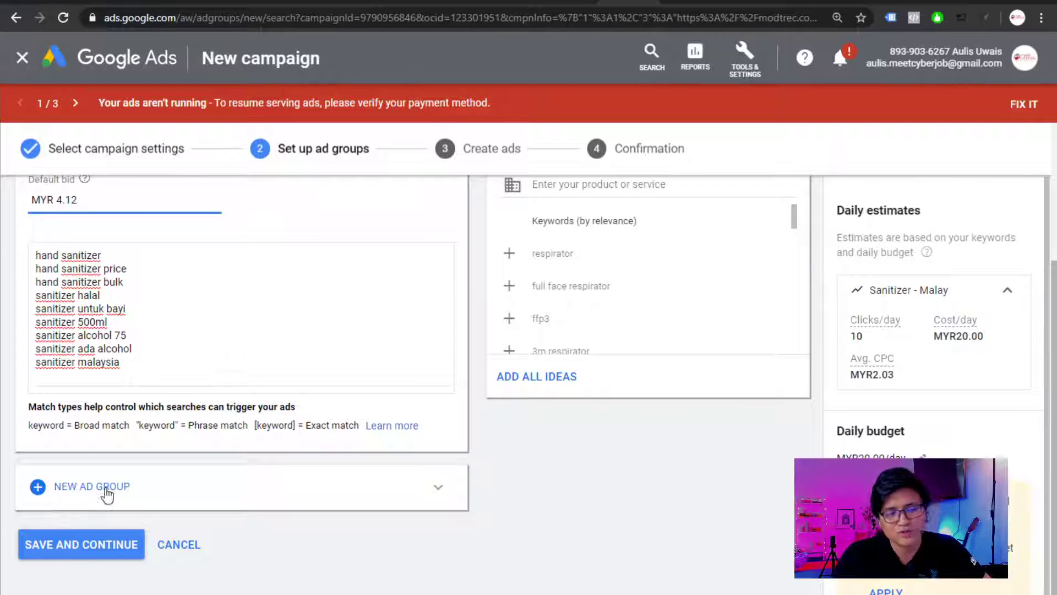
{"action": "scroll", "coordinate": [308, 478], "scroll_direction": "up", "scroll_amount": 3}
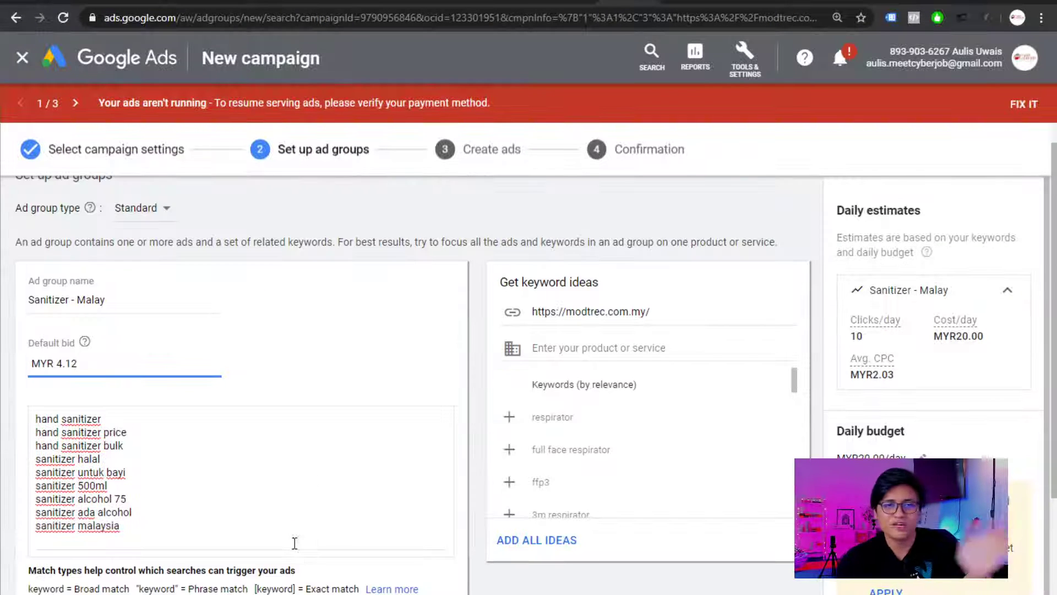
{"action": "scroll", "coordinate": [295, 543], "scroll_direction": "down", "scroll_amount": 3}
{"action": "scroll", "coordinate": [266, 547], "scroll_direction": "up", "scroll_amount": 2}
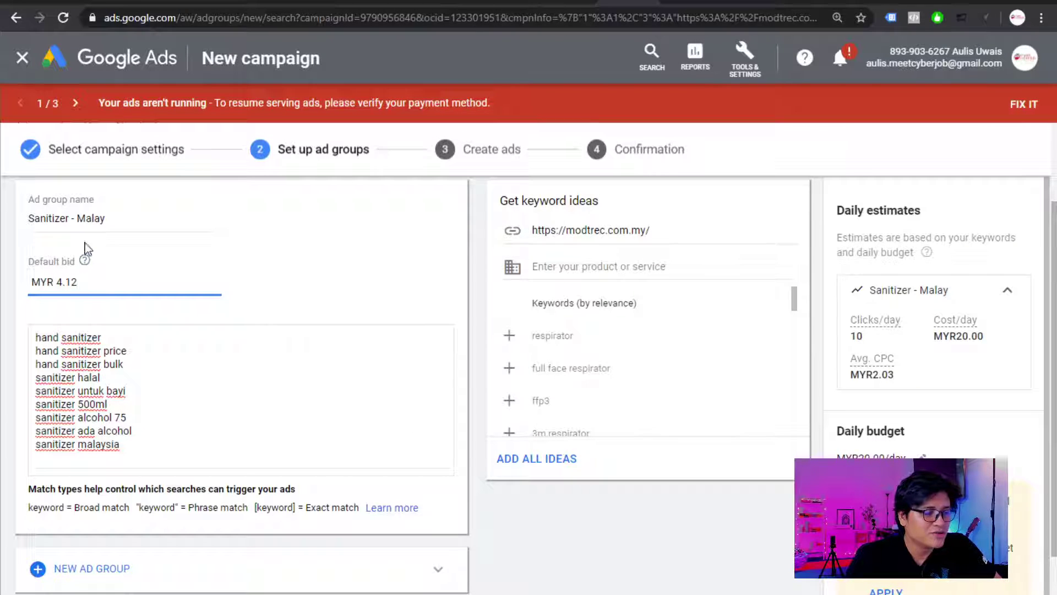
{"action": "scroll", "coordinate": [115, 479], "scroll_direction": "down", "scroll_amount": 2}
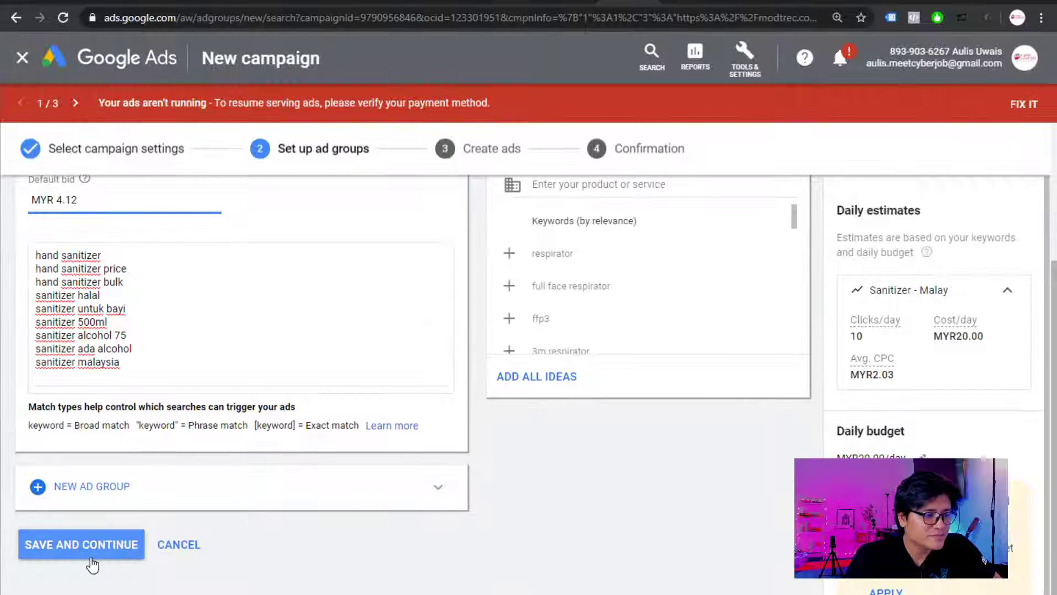
{"action": "left_click", "coordinate": [92, 545]}
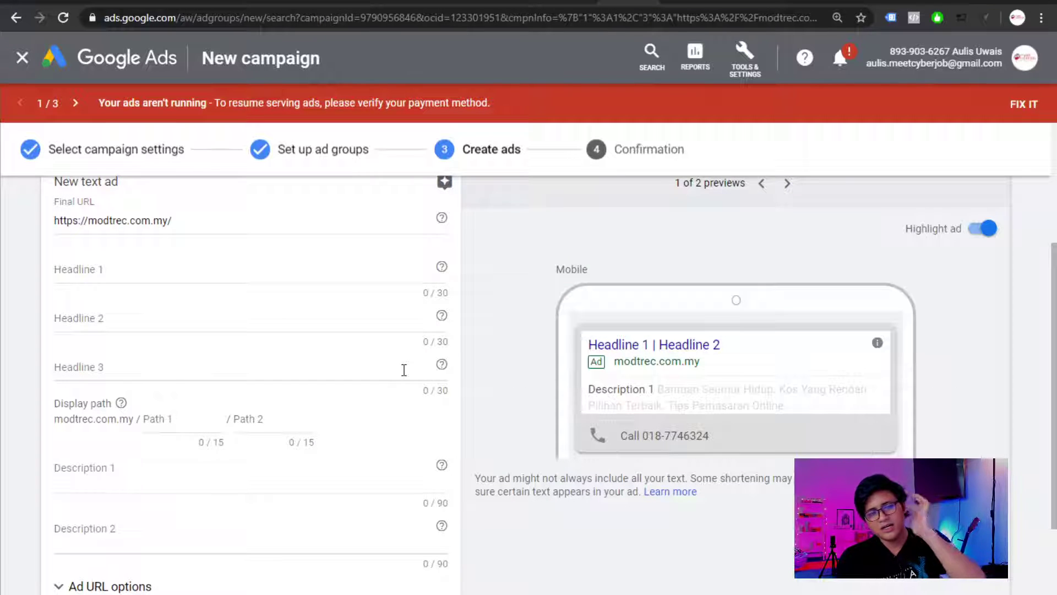
Check the competing ads in the hand sanitizer search results and set Headline 1 to "Hand Sanitizer Malaysia"
{"action": "scroll", "coordinate": [359, 281], "scroll_direction": "up", "scroll_amount": 3}
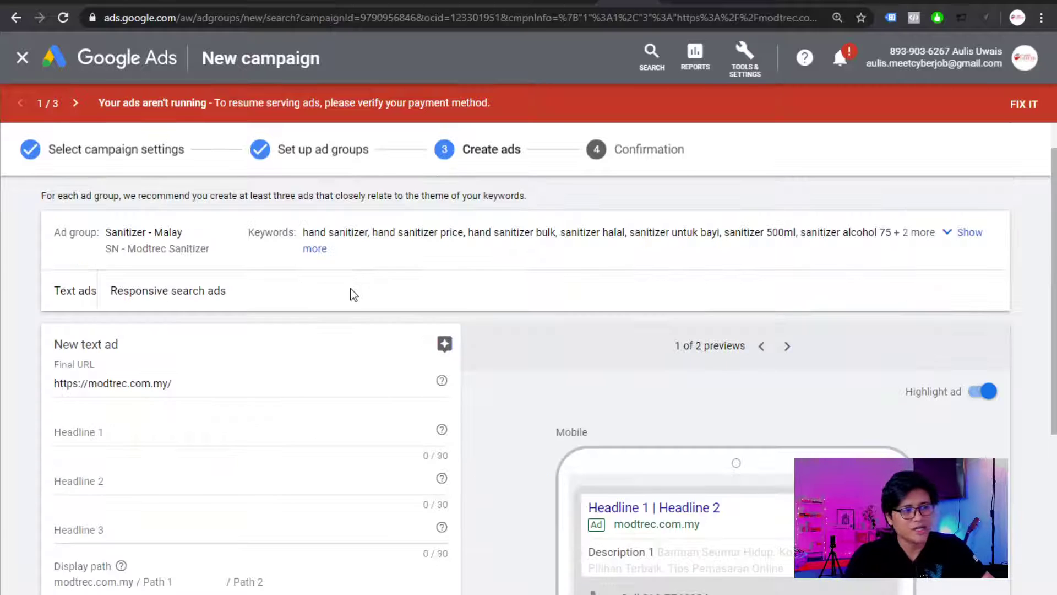
{"action": "scroll", "coordinate": [350, 293], "scroll_direction": "down", "scroll_amount": 1}
{"action": "left_click", "coordinate": [156, 358]}
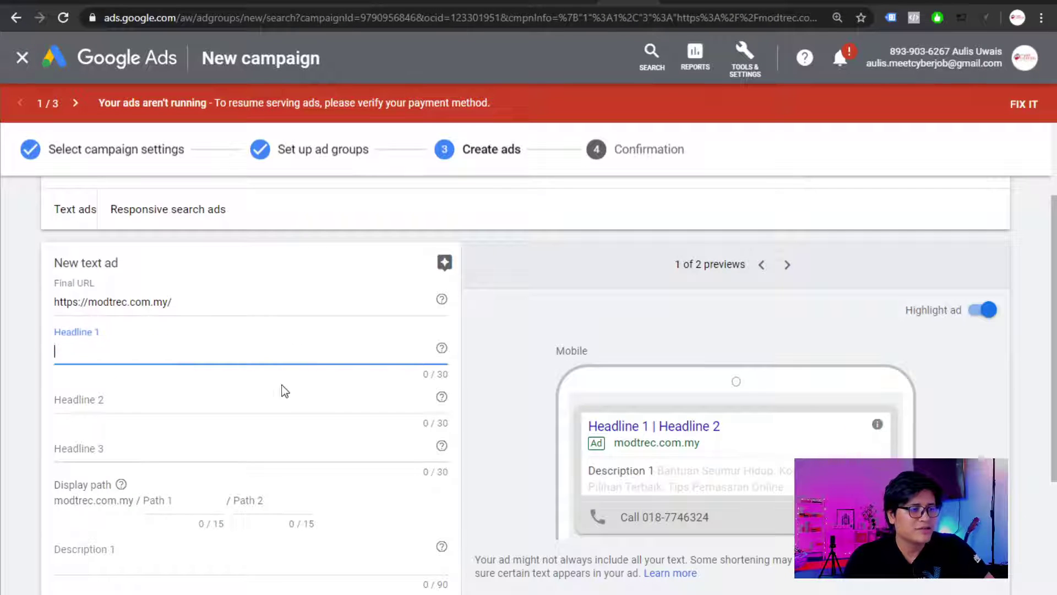
{"action": "key", "text": "ctrl+Tab"}
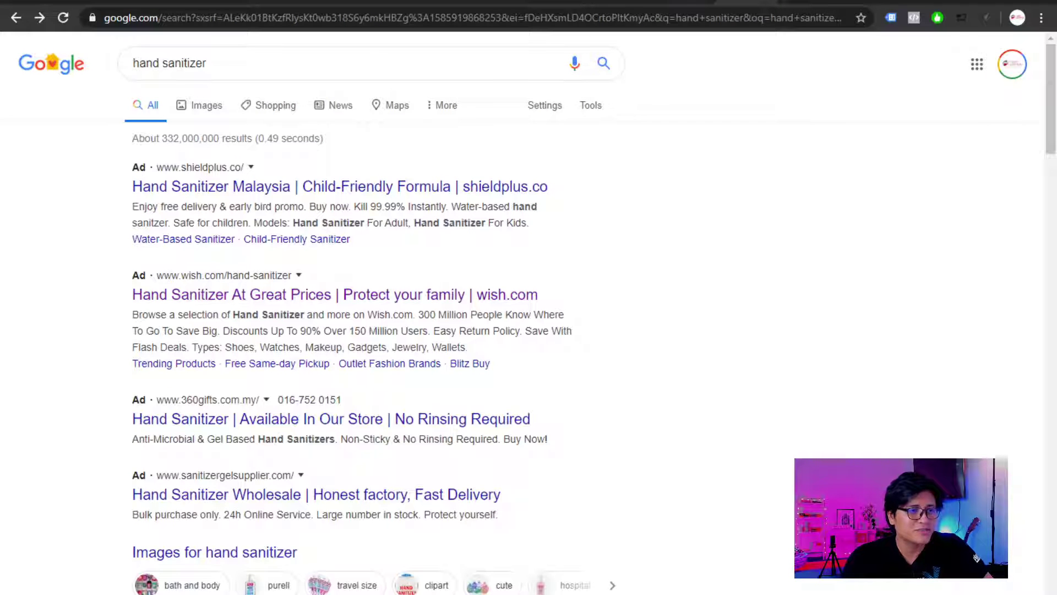
{"action": "left_click", "coordinate": [687, 2]}
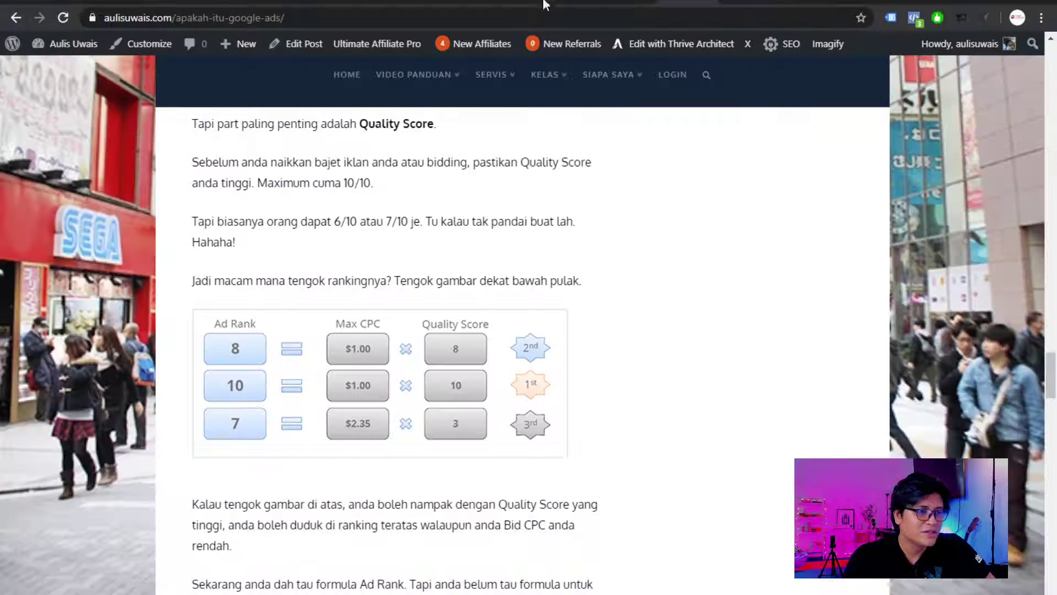
{"action": "left_click", "coordinate": [625, 2]}
{"action": "type", "text": "Ha"}
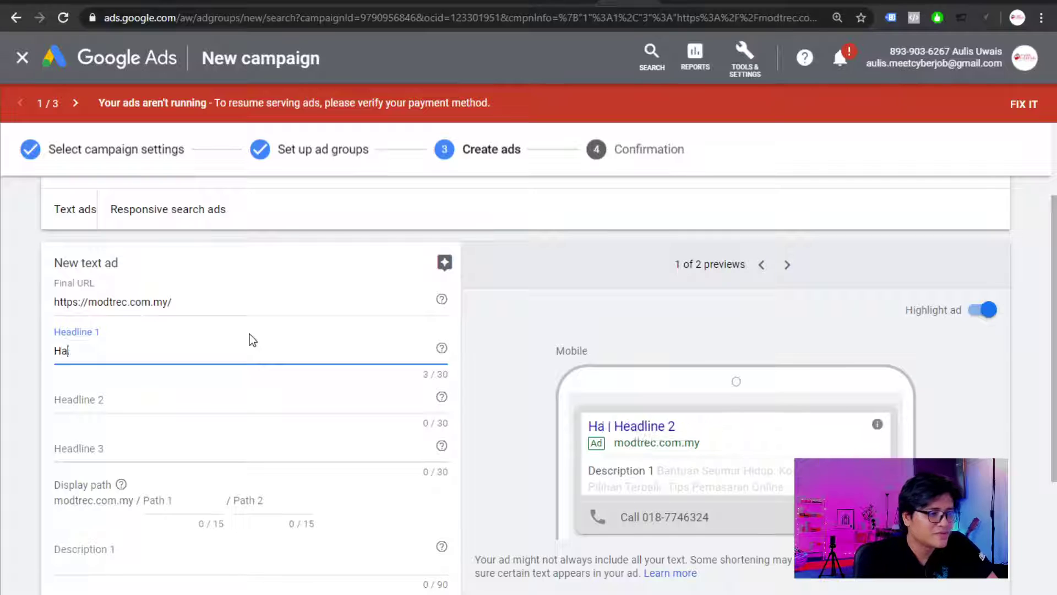
{"action": "type", "text": "nd Sanitizer "}
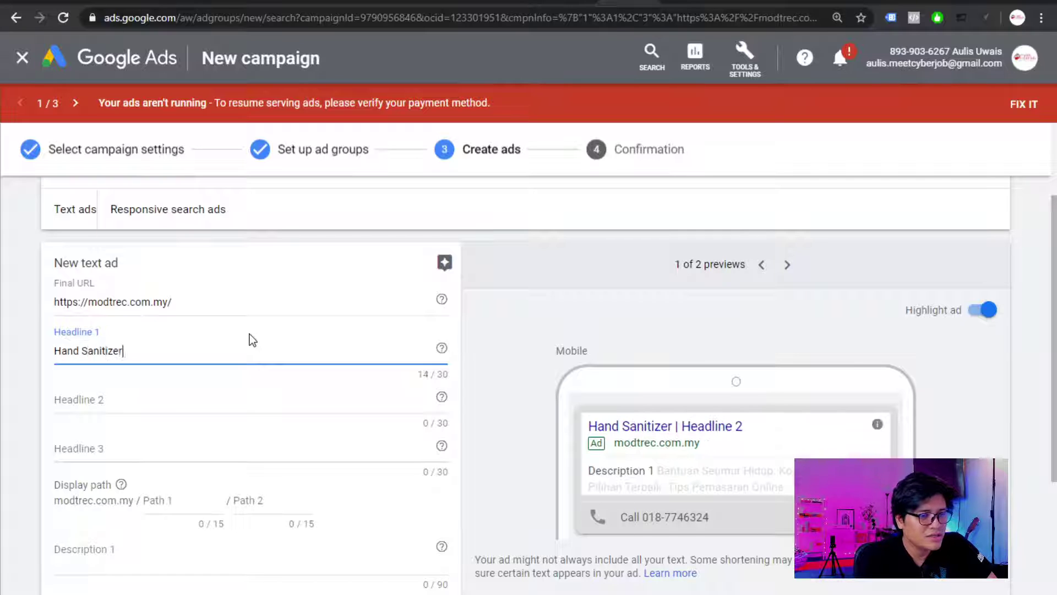
{"action": "type", "text": "Malaysia"}
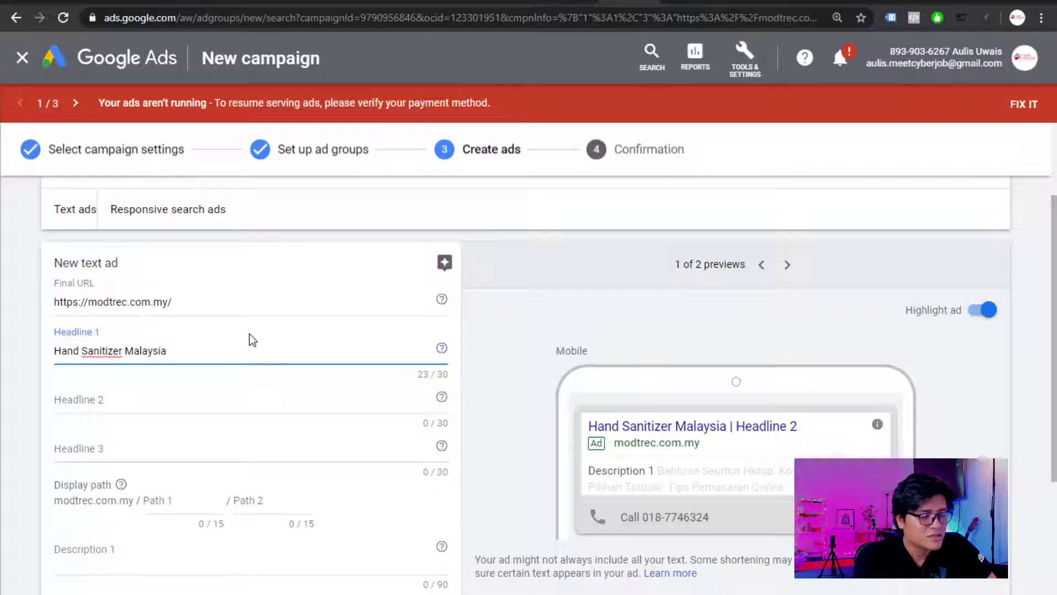
Set the new text ad's Headline 2 to "50% Discount For You"
{"action": "key", "text": "Tab"}
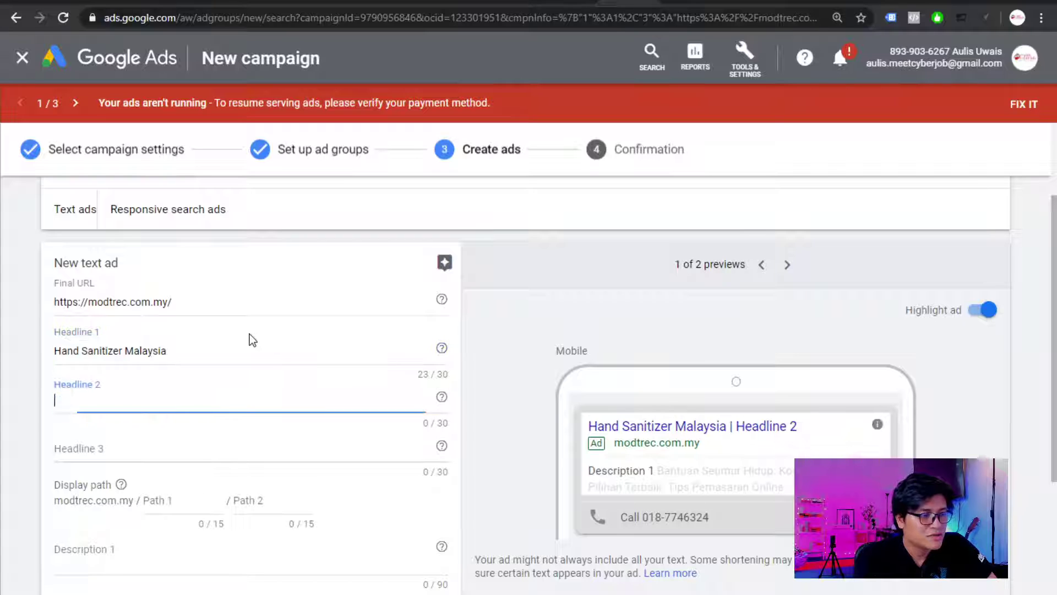
{"action": "type", "text": "50%"}
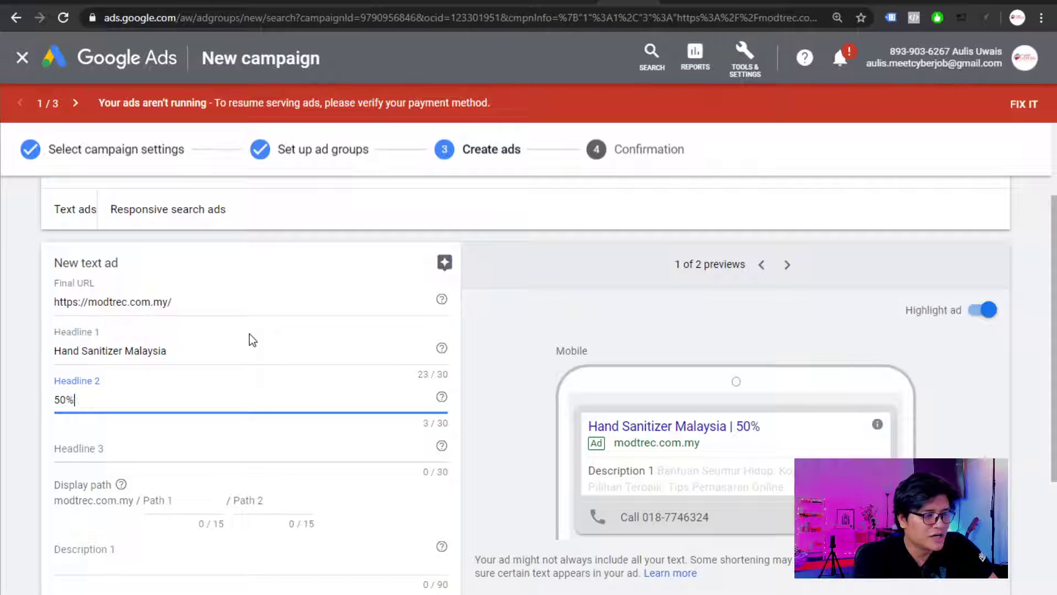
{"action": "type", "text": " Dsi"}
{"action": "key", "text": "BackSpace"}
{"action": "key", "text": "BackSpace"}
{"action": "type", "text": "isc"}
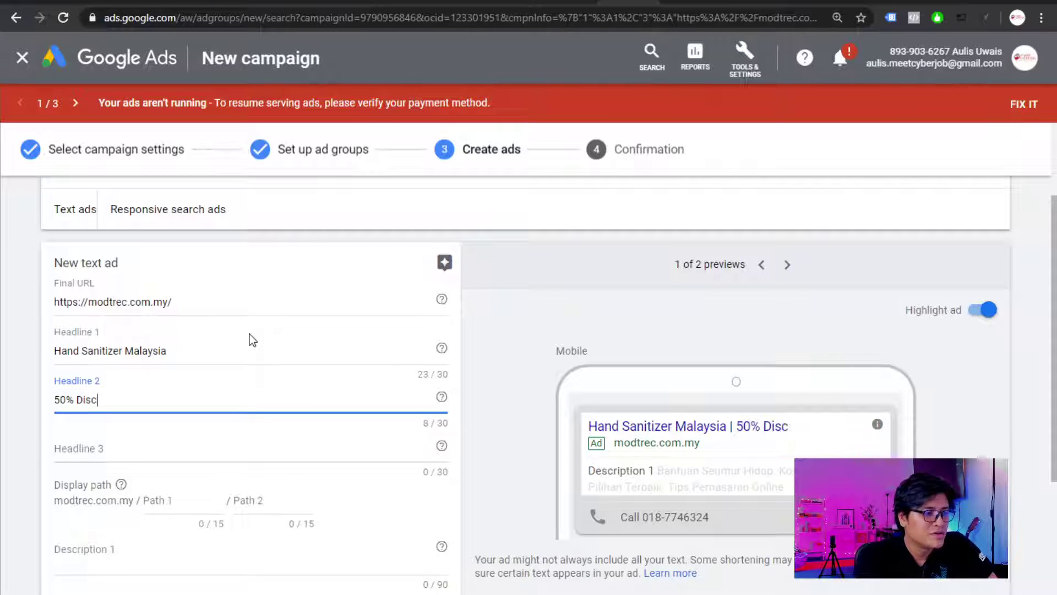
{"action": "type", "text": "ount"}
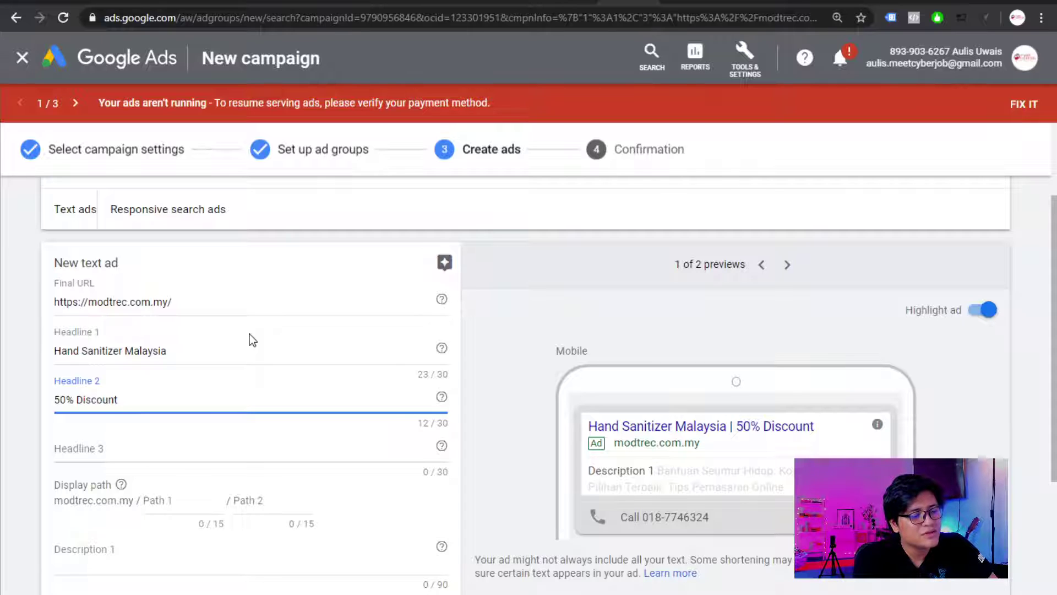
{"action": "type", "text": " For You"}
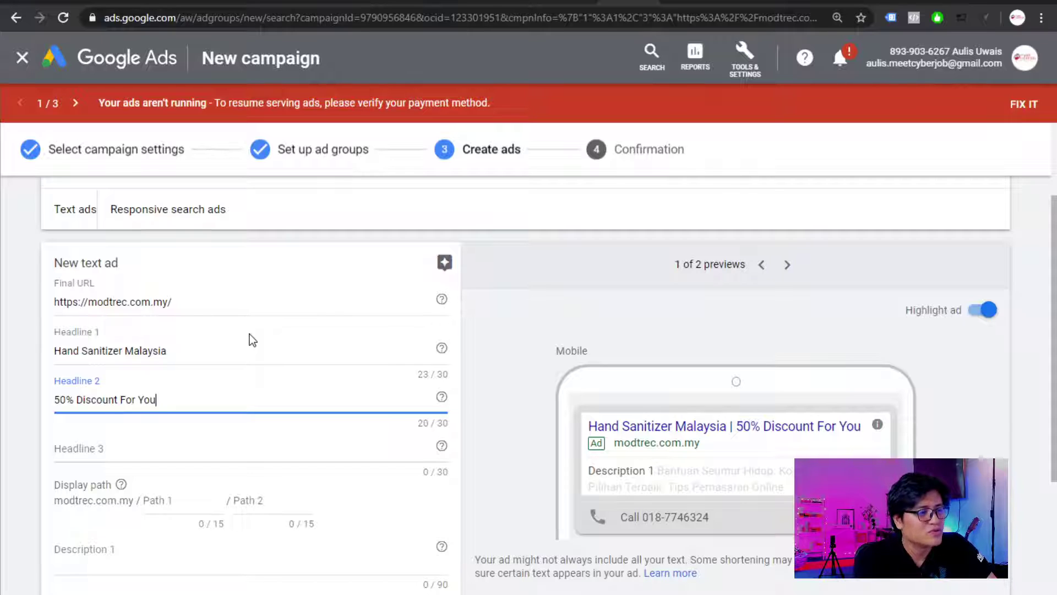
Set the new text ad's Headline 3 to "Free Shipping With Poslaju"
{"action": "key", "text": "Tab"}
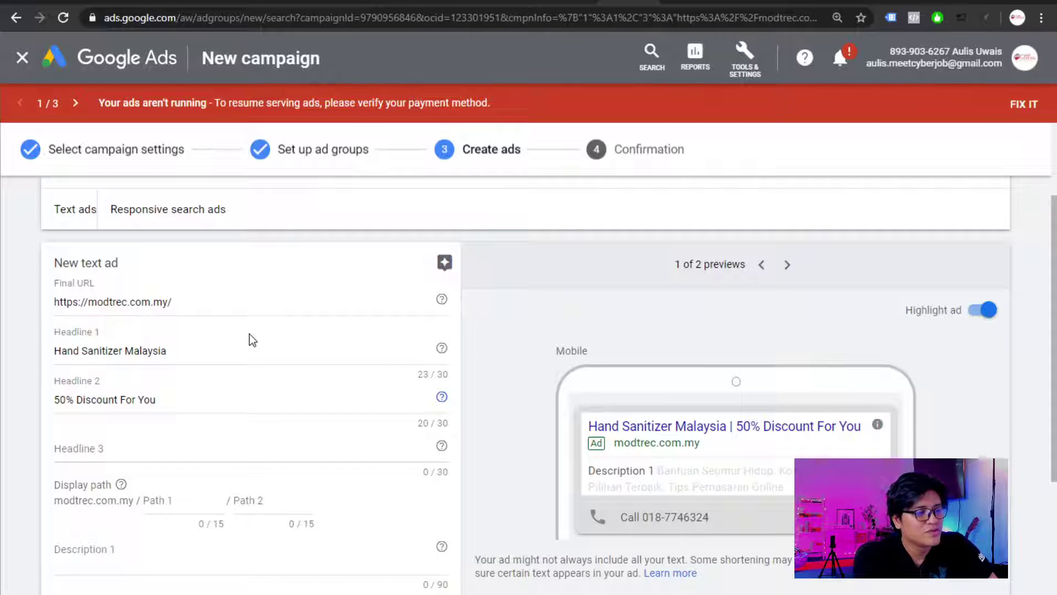
{"action": "left_click", "coordinate": [179, 444]}
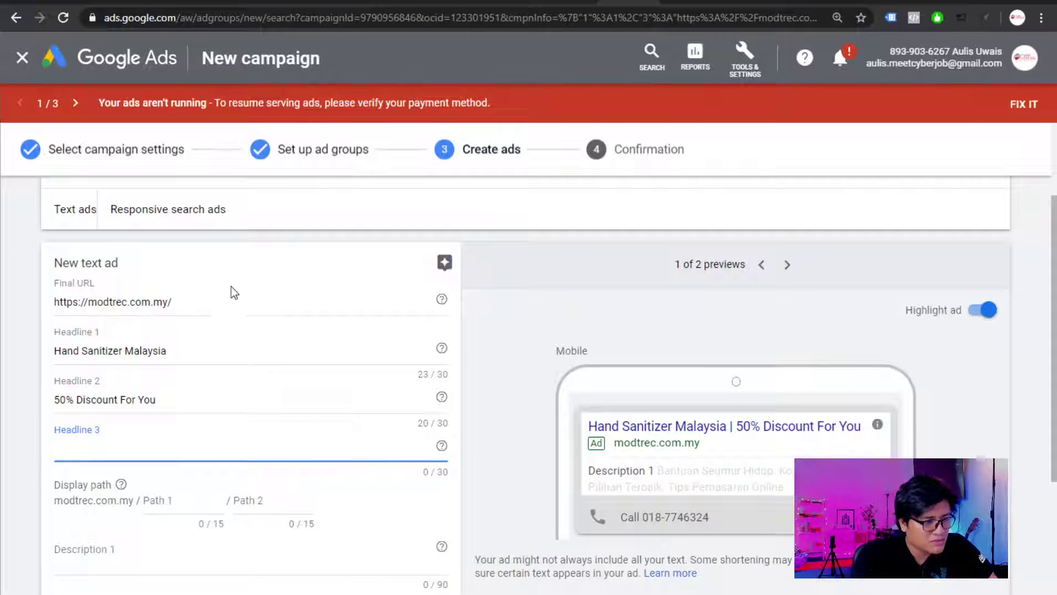
{"action": "scroll", "coordinate": [230, 308], "scroll_direction": "down", "scroll_amount": 3}
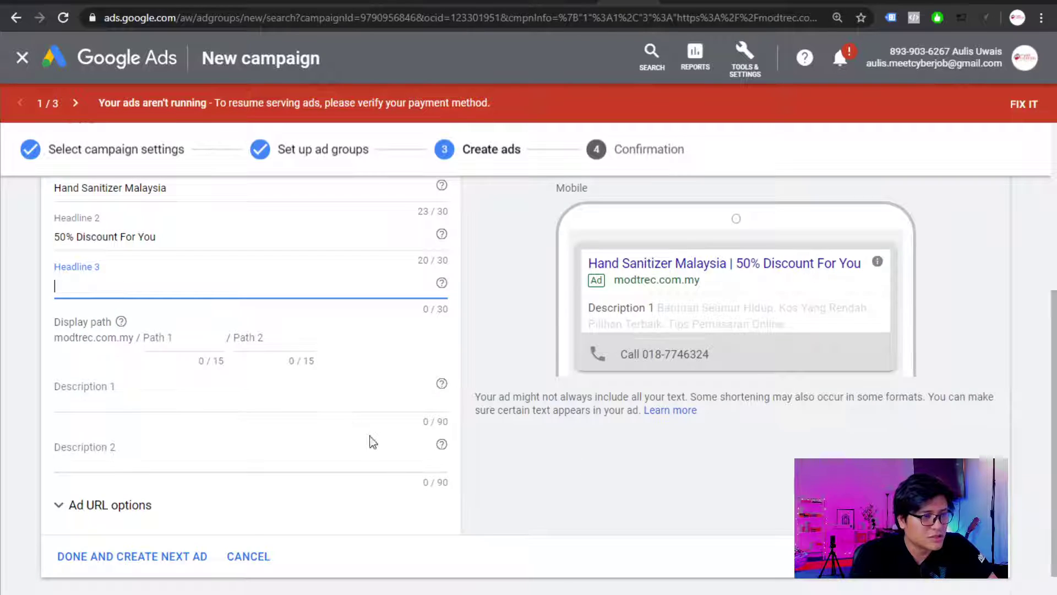
{"action": "scroll", "coordinate": [373, 442], "scroll_direction": "up", "scroll_amount": 2}
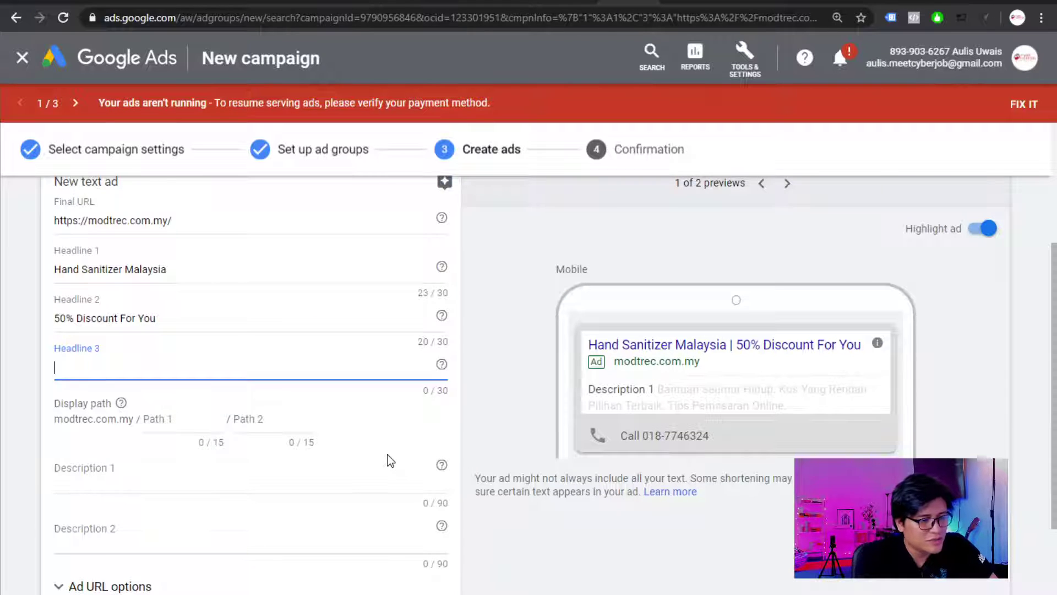
{"action": "type", "text": "Free "}
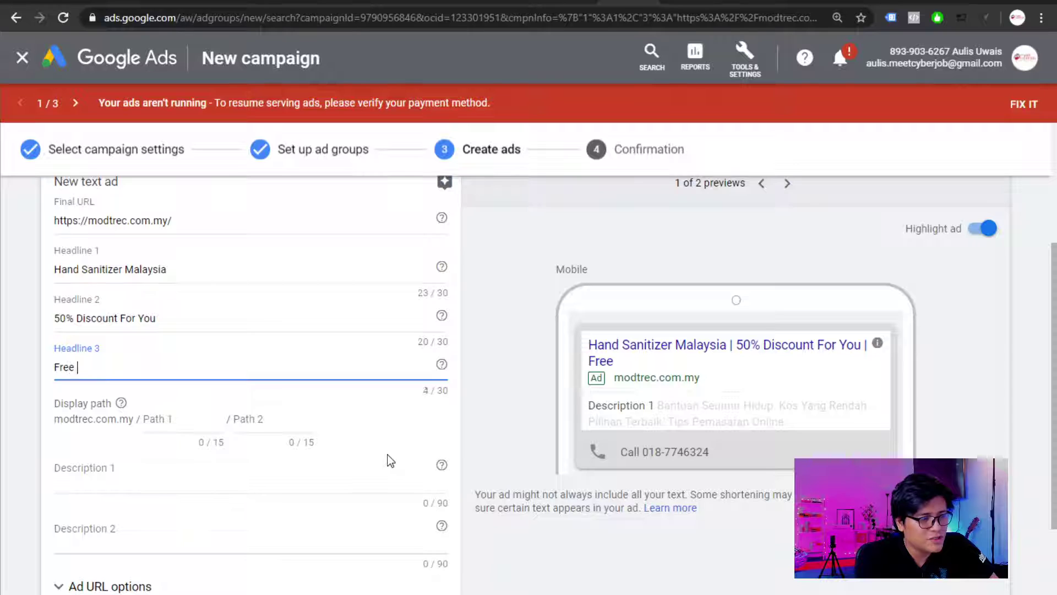
{"action": "type", "text": "Shipp"}
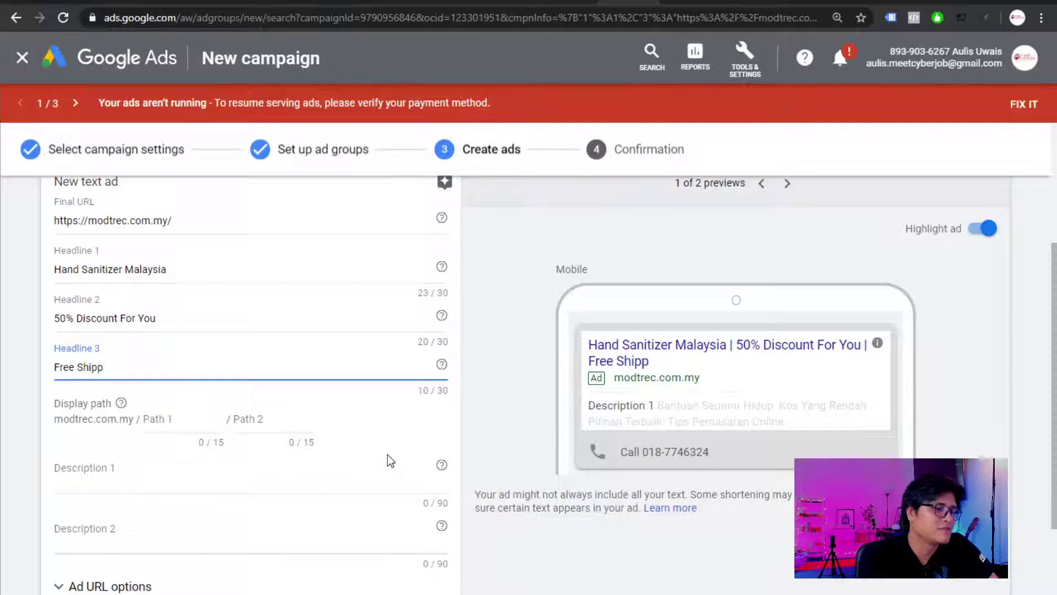
{"action": "type", "text": "ing"}
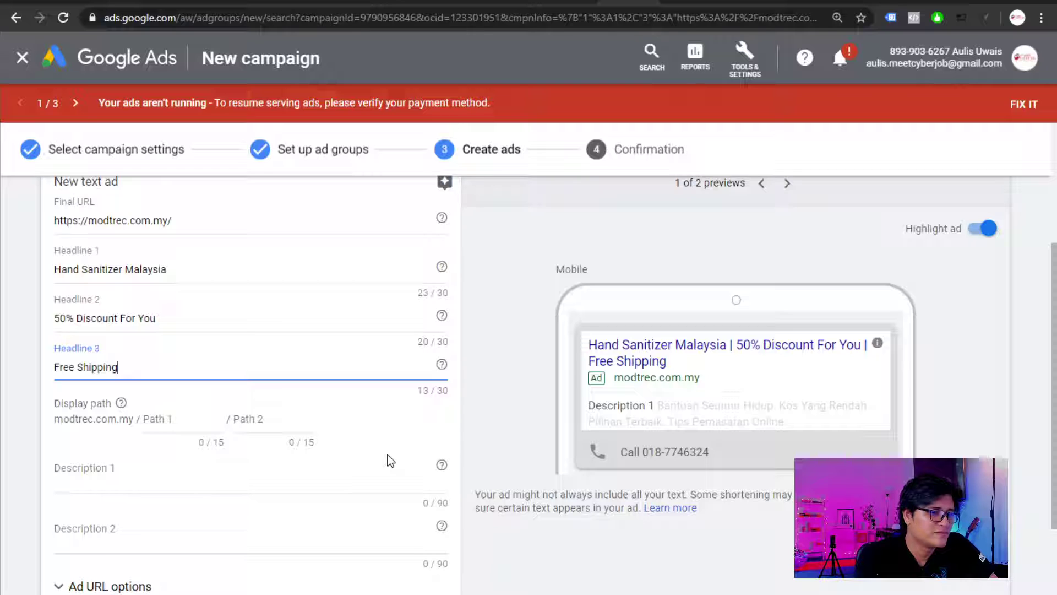
{"action": "type", "text": " With P"}
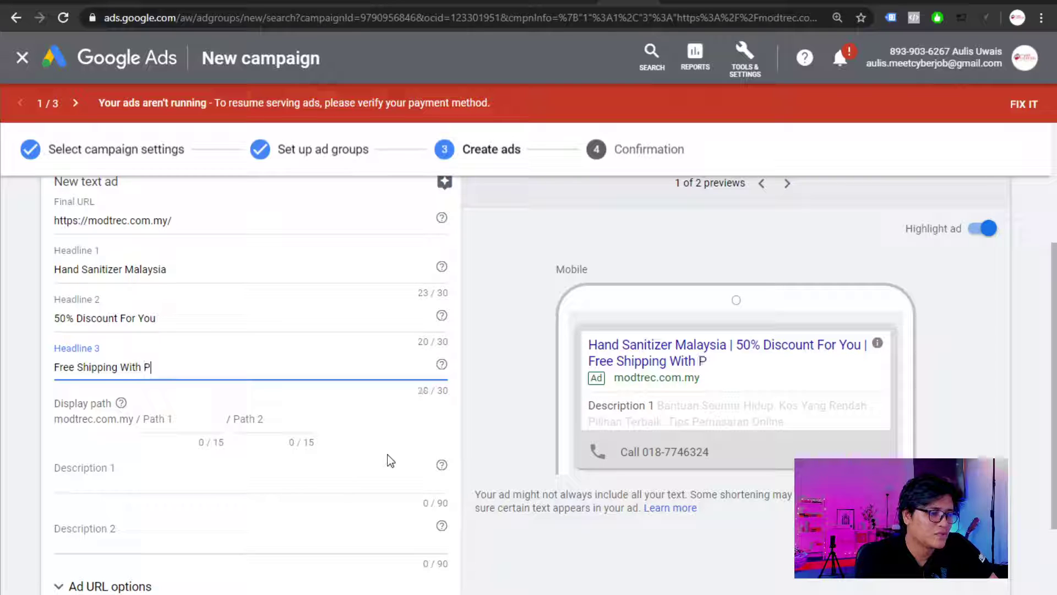
{"action": "type", "text": "oslaju"}
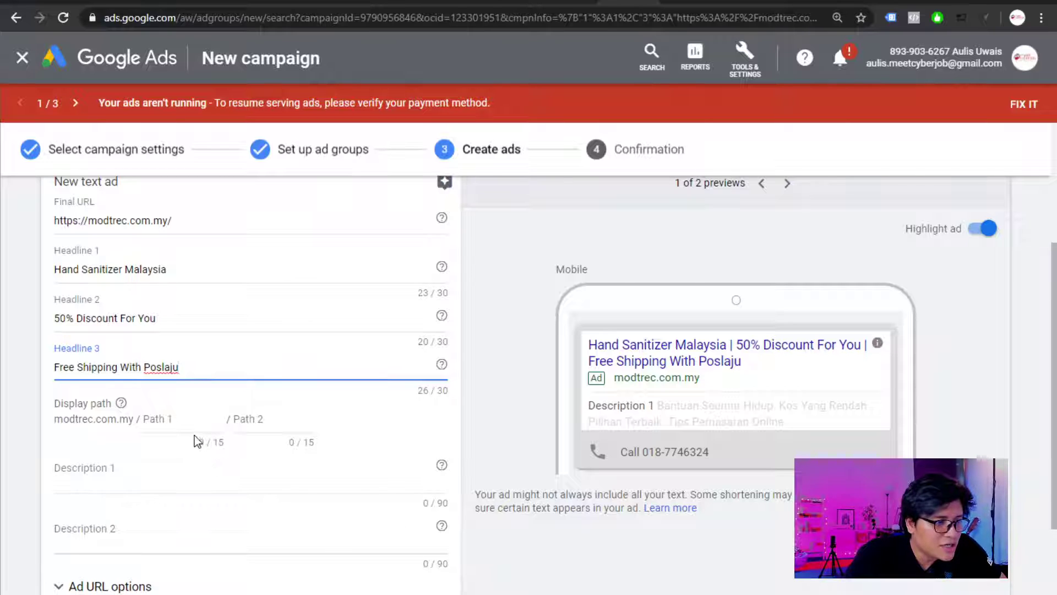
Set the first display path to "sanitizer" and compare the previewed ad address with the final URL
{"action": "scroll", "coordinate": [169, 397], "scroll_direction": "up", "scroll_amount": 4}
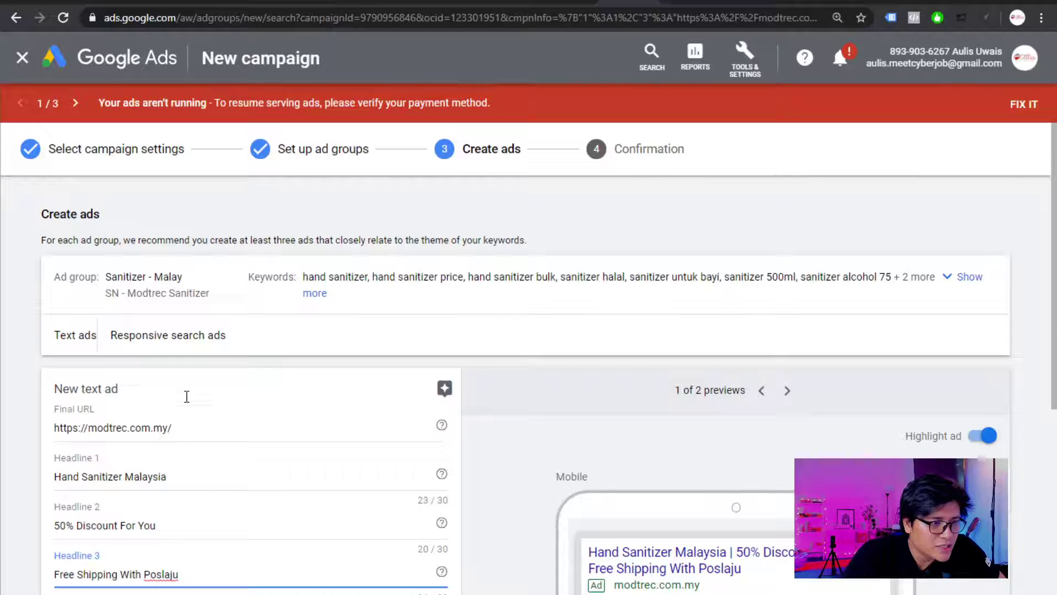
{"action": "scroll", "coordinate": [186, 397], "scroll_direction": "down", "scroll_amount": 7}
{"action": "scroll", "coordinate": [187, 397], "scroll_direction": "up", "scroll_amount": 6}
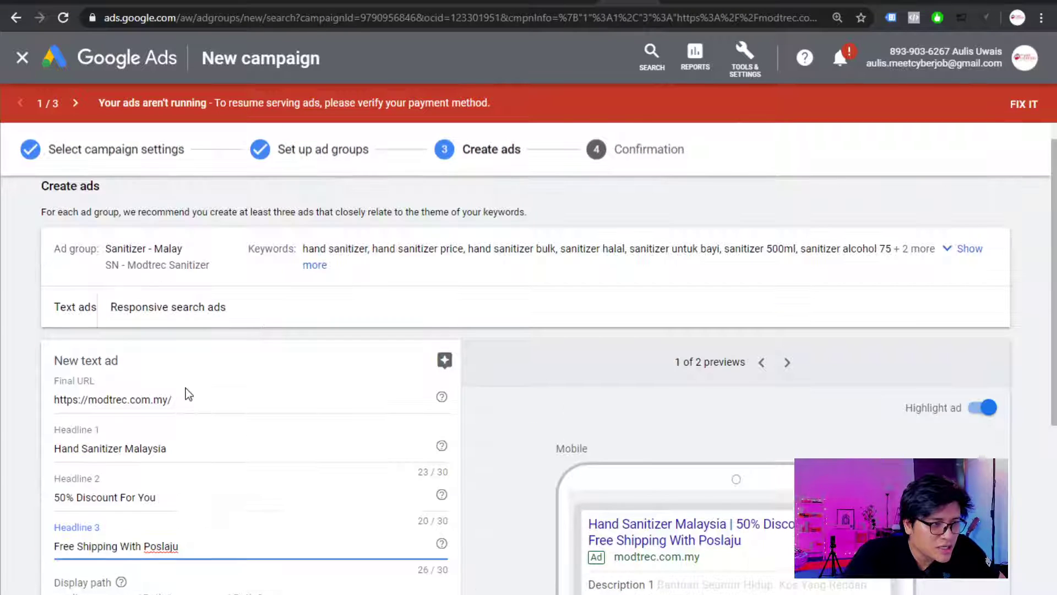
{"action": "scroll", "coordinate": [137, 380], "scroll_direction": "down", "scroll_amount": 2}
{"action": "left_click_drag", "start_coordinate": [182, 318], "coordinate": [35, 316]}
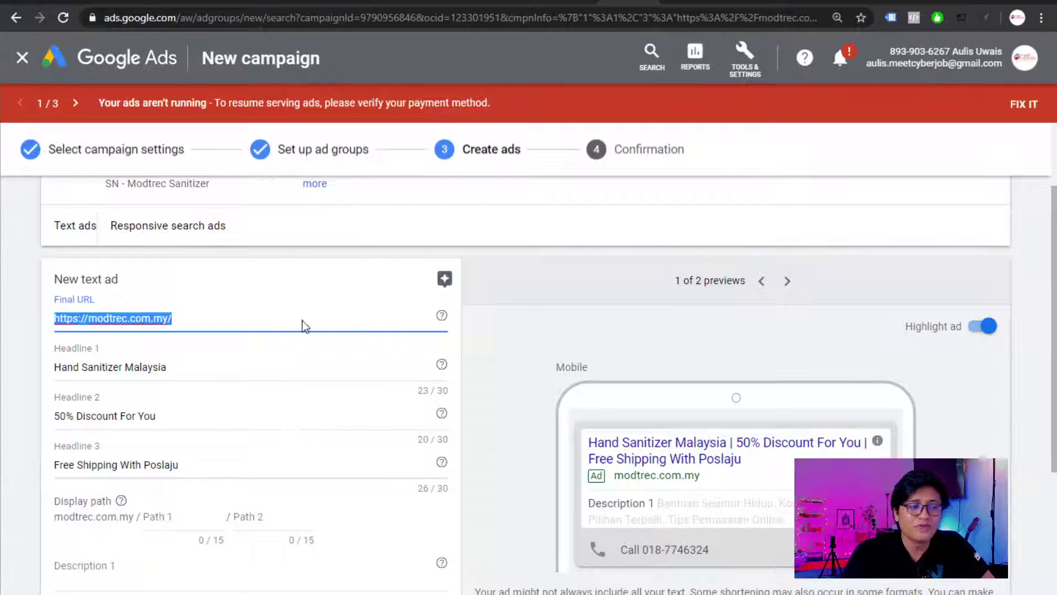
{"action": "left_click", "coordinate": [171, 318]}
{"action": "scroll", "coordinate": [120, 402], "scroll_direction": "down", "scroll_amount": 3}
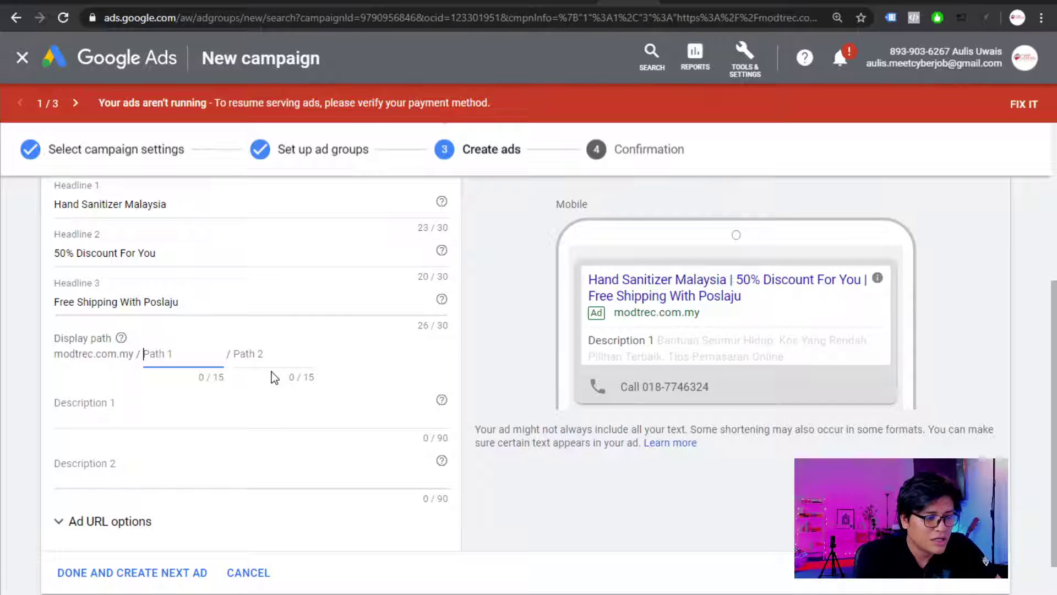
{"action": "type", "text": "er"}
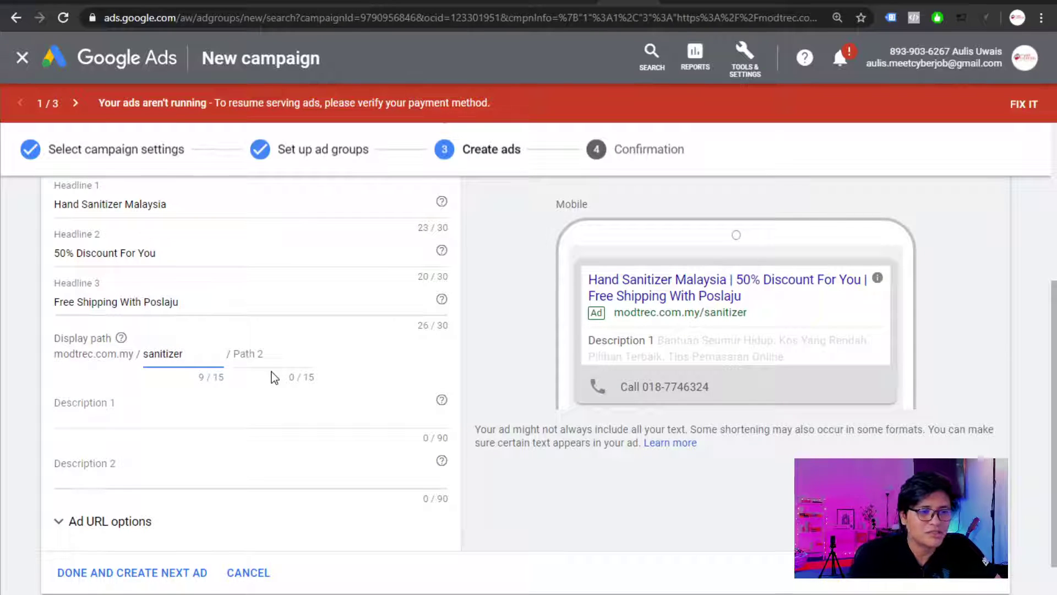
{"action": "left_click", "coordinate": [757, 318]}
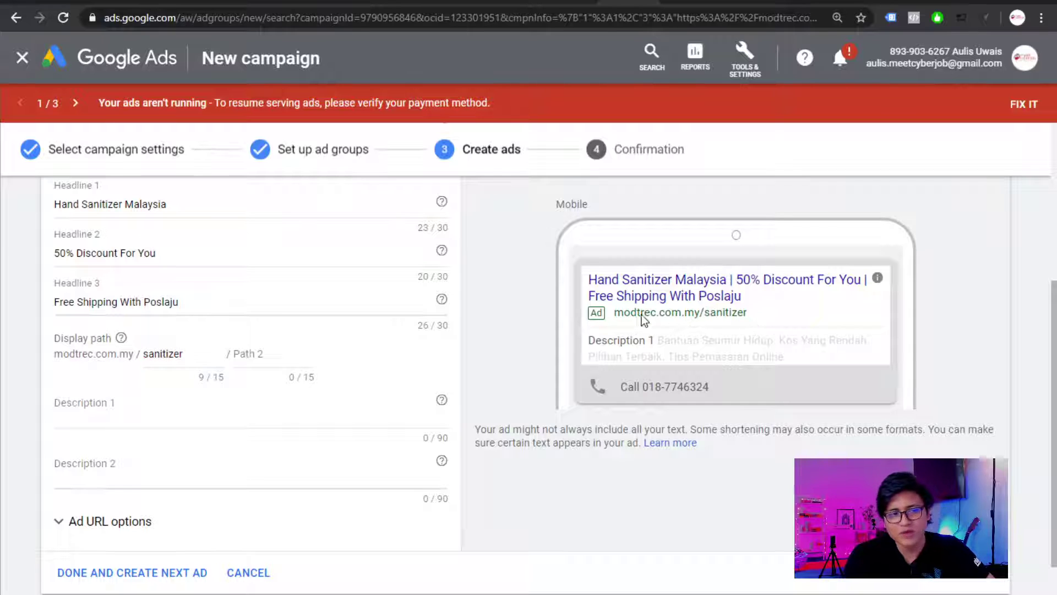
{"action": "scroll", "coordinate": [245, 320], "scroll_direction": "up", "scroll_amount": 2}
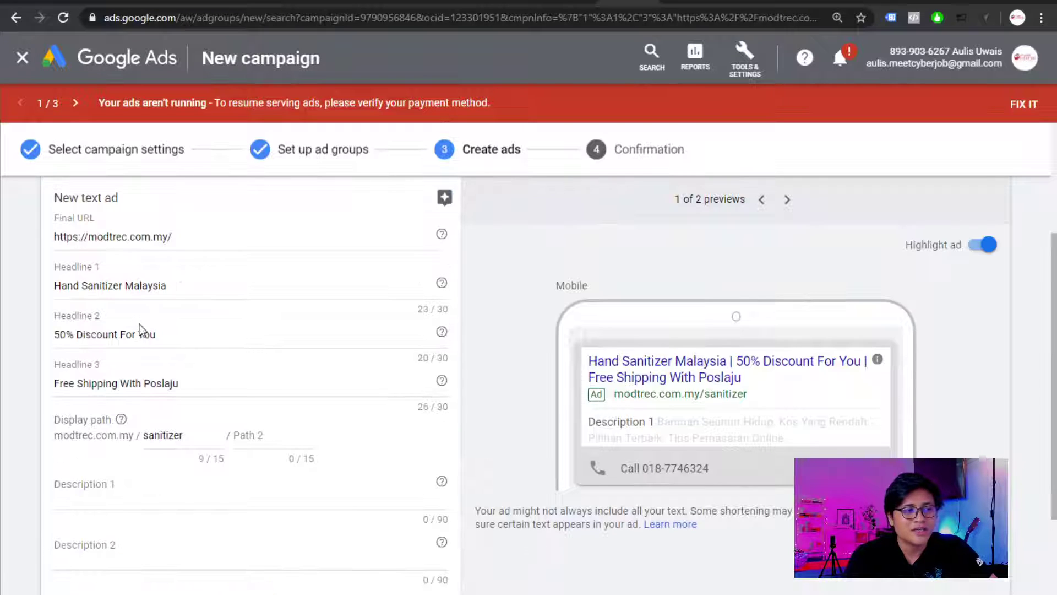
{"action": "left_click_drag", "start_coordinate": [184, 235], "coordinate": [47, 237]}
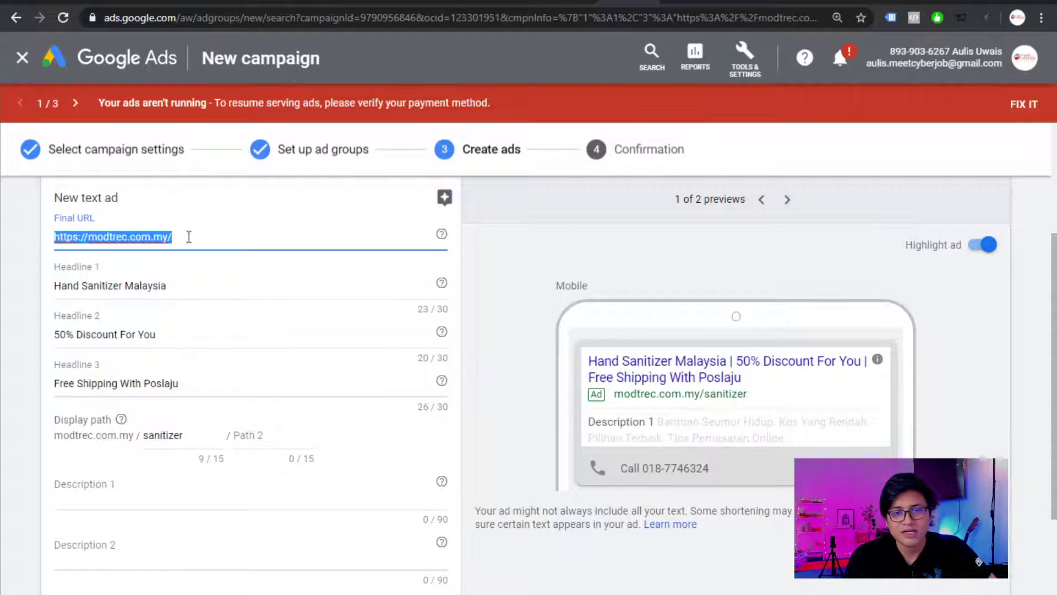
{"action": "left_click", "coordinate": [255, 238]}
Copy the shieldplus.co search ad's description, from "Enjoy free delivery" through "Safe for children.", into the text ad's Description 1
{"action": "scroll", "coordinate": [223, 317], "scroll_direction": "down", "scroll_amount": 3}
{"action": "left_click", "coordinate": [191, 326]}
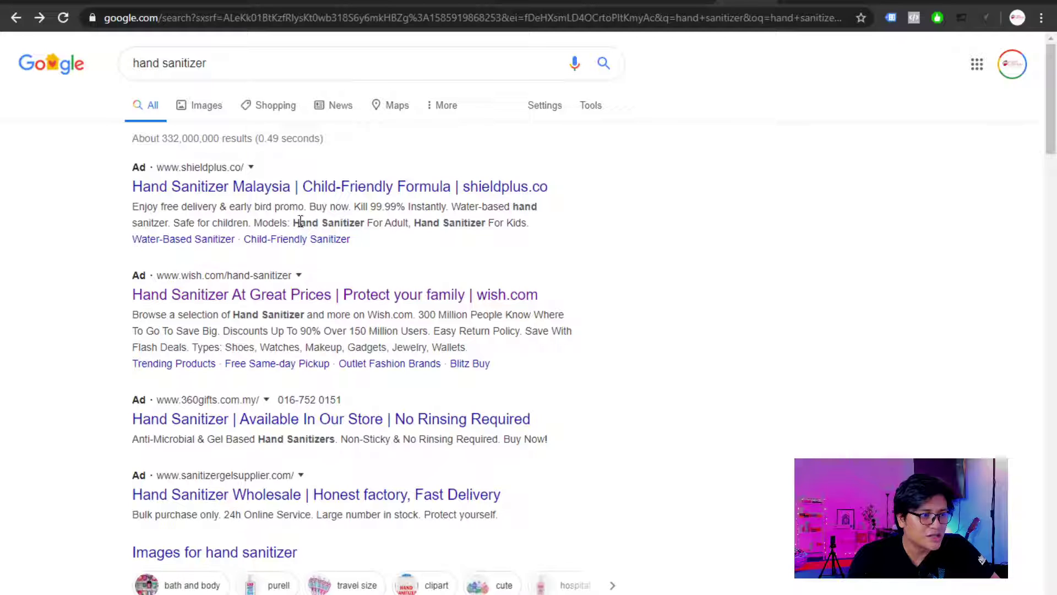
{"action": "left_click_drag", "start_coordinate": [253, 222], "coordinate": [134, 208]}
{"action": "left_click", "coordinate": [134, 208]}
{"action": "left_click_drag", "start_coordinate": [252, 222], "coordinate": [136, 210]}
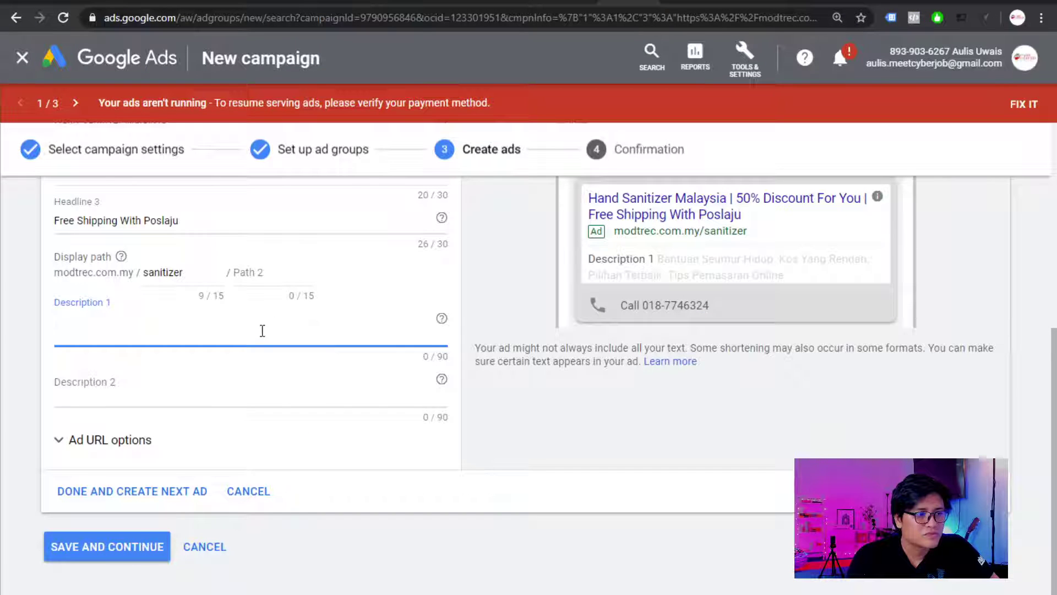
{"action": "type", "text": "Enjoy free delivery & early bird promo. Buy now. Kill 99.99% Instantly. Water-based hand sanitzer. Safe for children."}
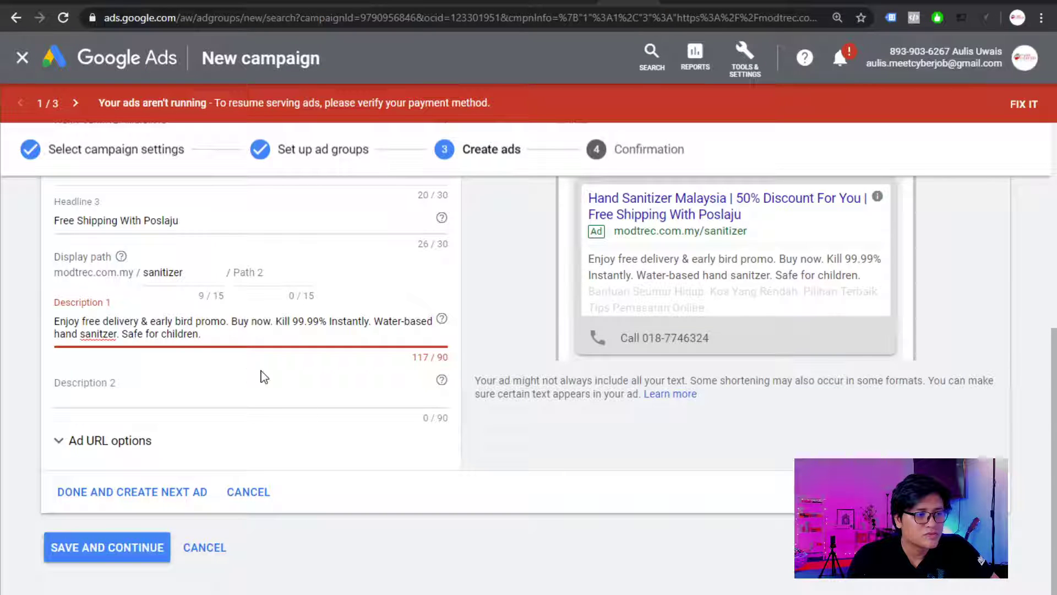
Move "Kill 99.99% Instantly. Water-based hand sanitzer. Safe for children." out of Description 1 and into Description 2 of the text ad
{"action": "scroll", "coordinate": [286, 391], "scroll_direction": "up", "scroll_amount": 1}
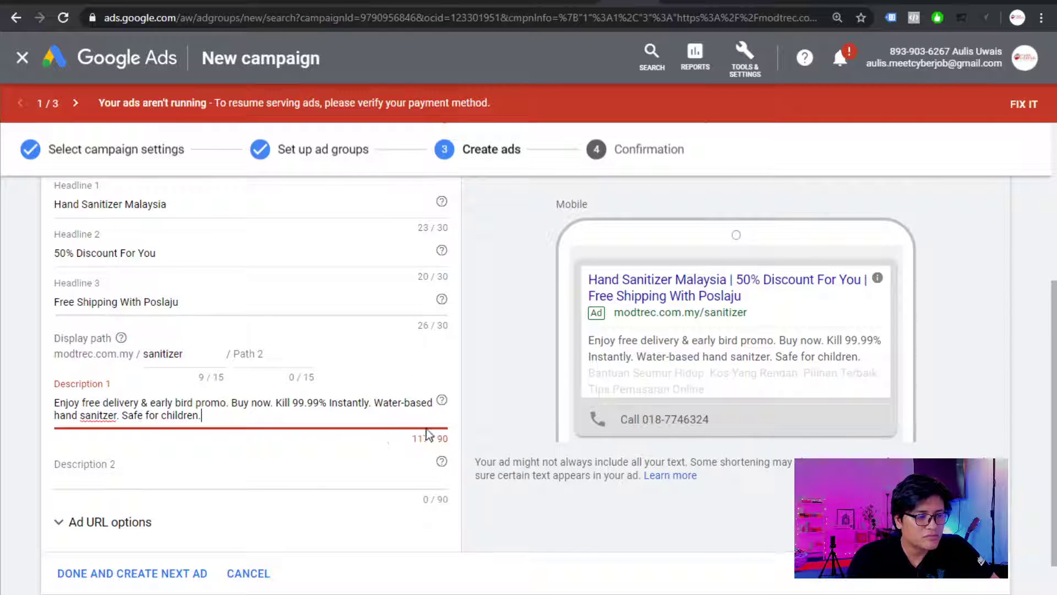
{"action": "left_click", "coordinate": [329, 404], "text": "shift"}
{"action": "left_click", "coordinate": [331, 405]}
{"action": "key", "text": "ctrl+shift+End"}
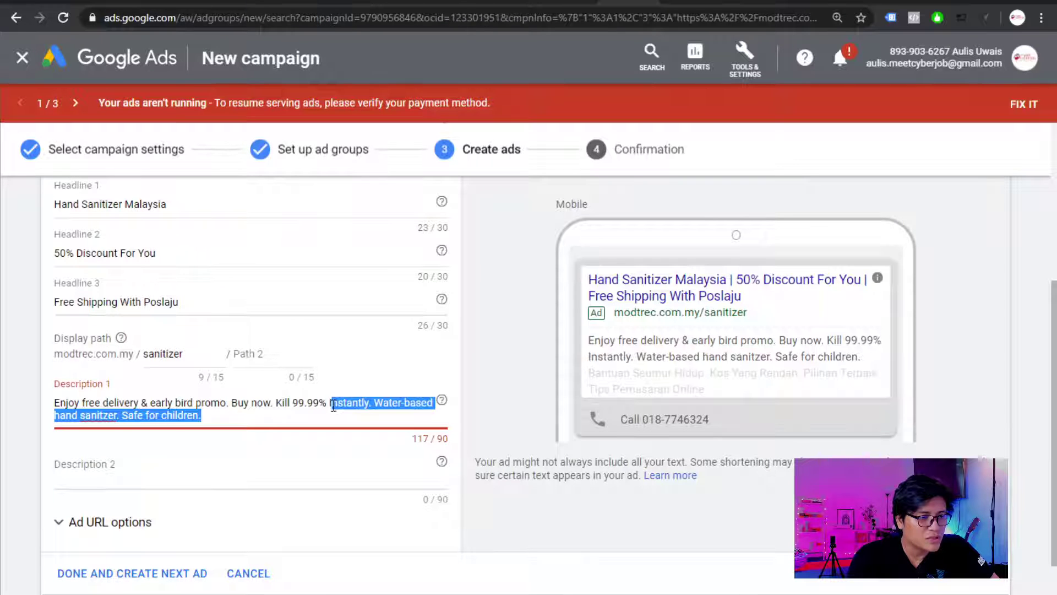
{"action": "left_click_drag", "start_coordinate": [360, 402], "coordinate": [280, 405]}
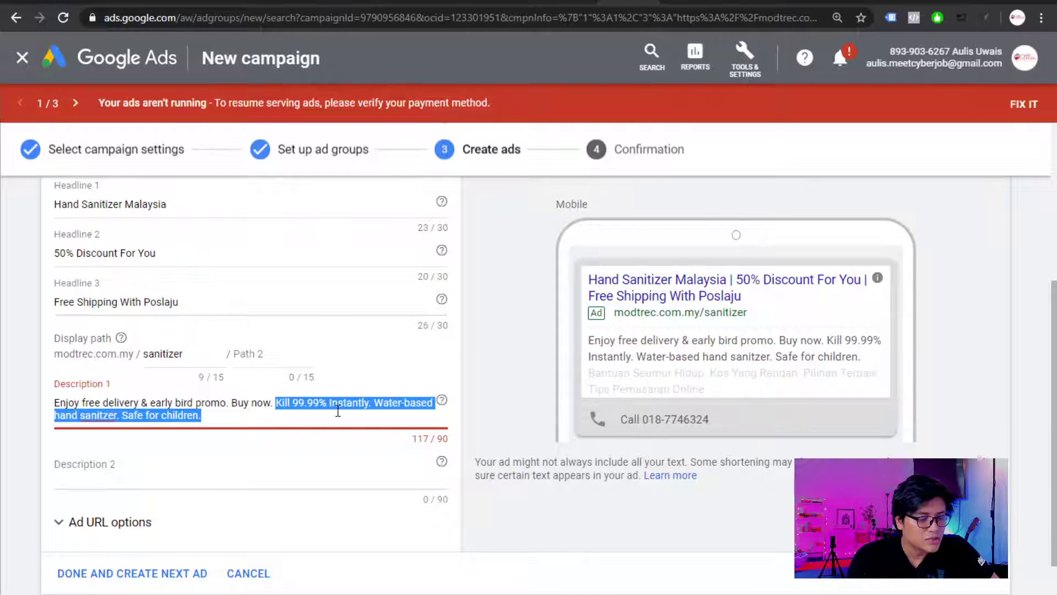
{"action": "key", "text": "ctrl+x"}
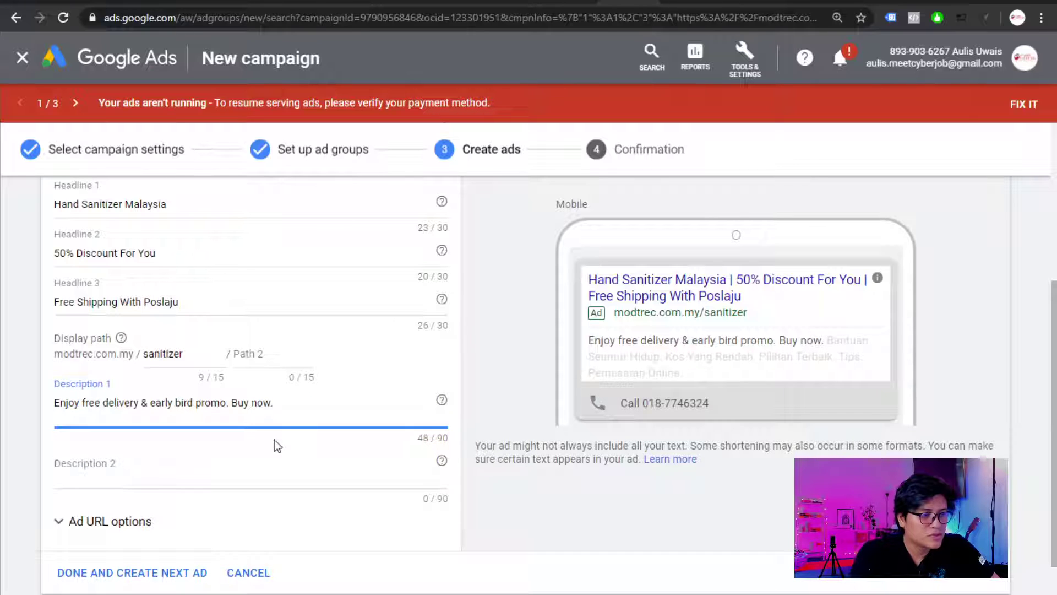
{"action": "left_click", "coordinate": [259, 463]}
{"action": "key", "text": "ctrl+v"}
{"action": "left_click", "coordinate": [290, 408]}
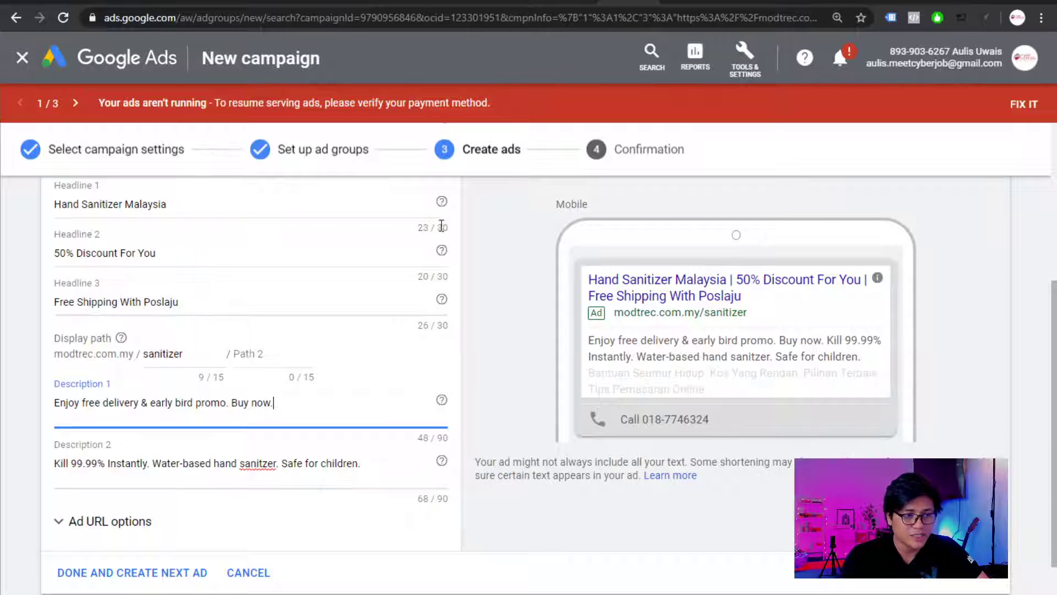
Compare the ad preview with the competitor ads in the Google results for "hand sanitizer" and "sanitizer"
{"action": "scroll", "coordinate": [348, 271], "scroll_direction": "up", "scroll_amount": 2}
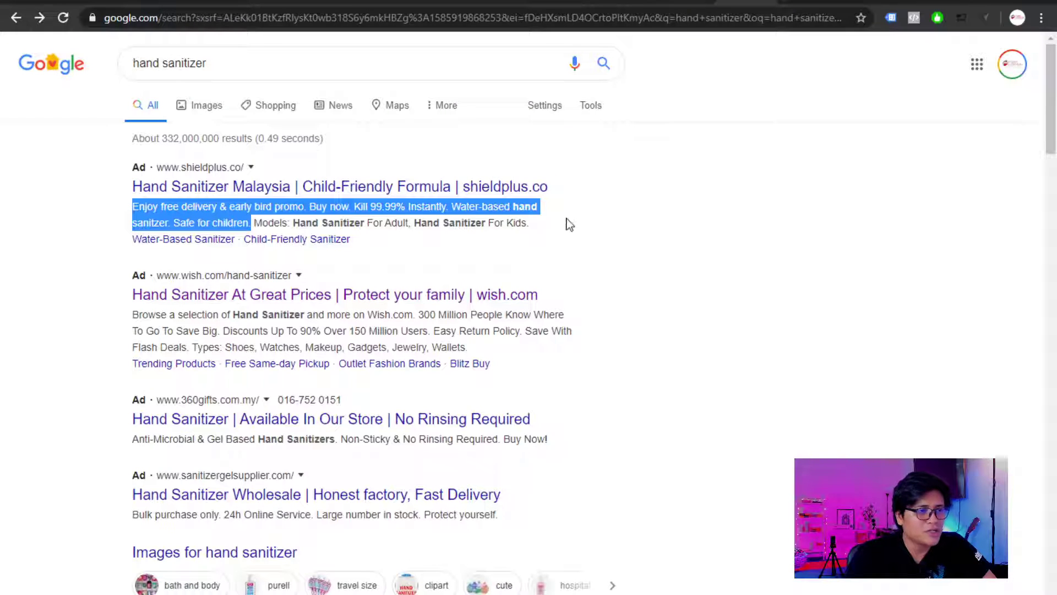
{"action": "key", "text": "alt+Left"}
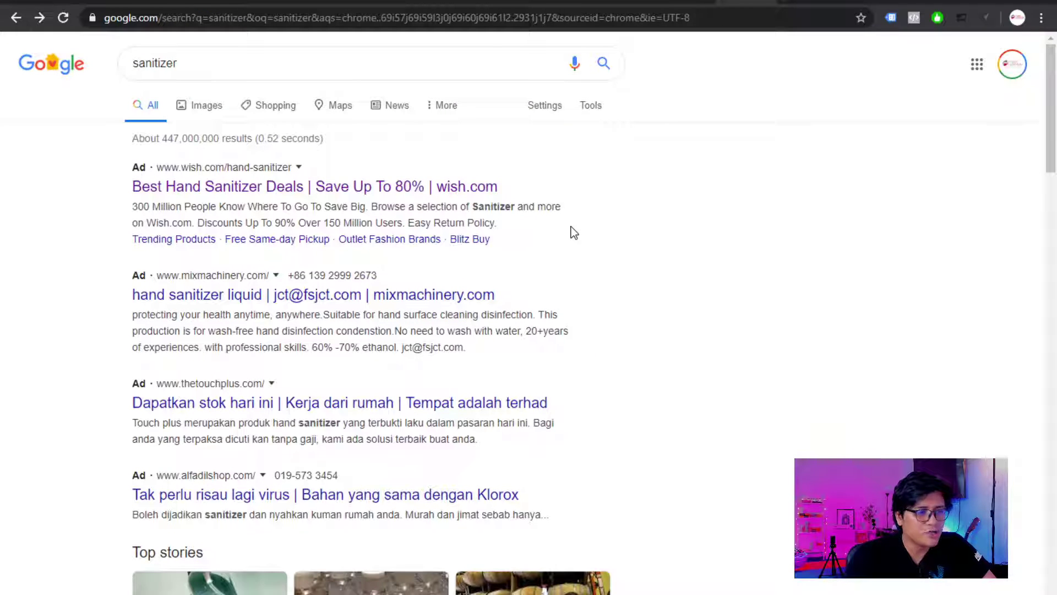
{"action": "key", "text": "ctrl+w"}
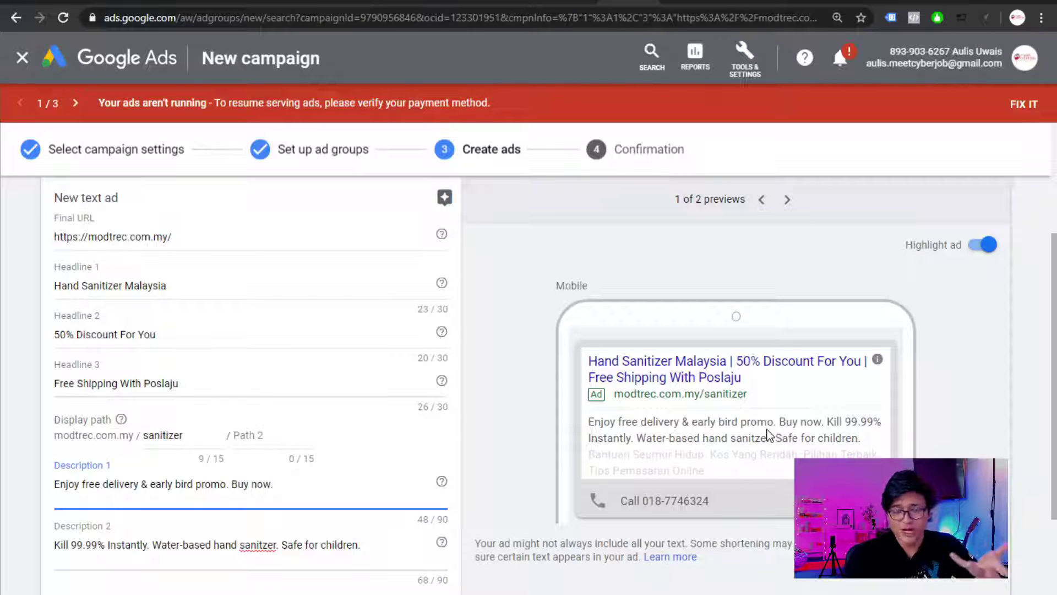
{"action": "key", "text": "ctrl+Tab"}
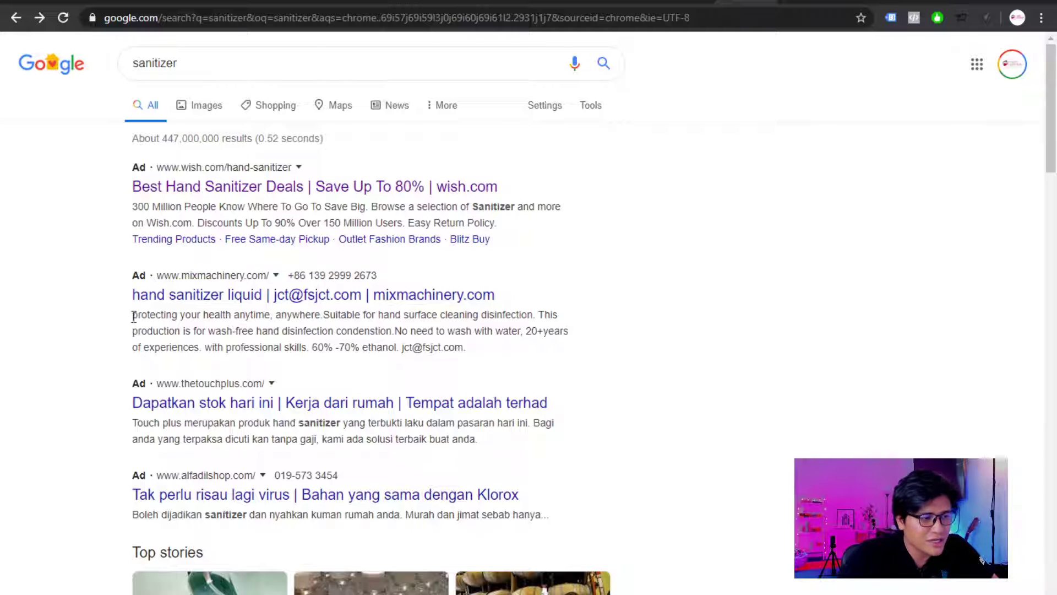
{"action": "left_click_drag", "start_coordinate": [135, 318], "coordinate": [233, 344]}
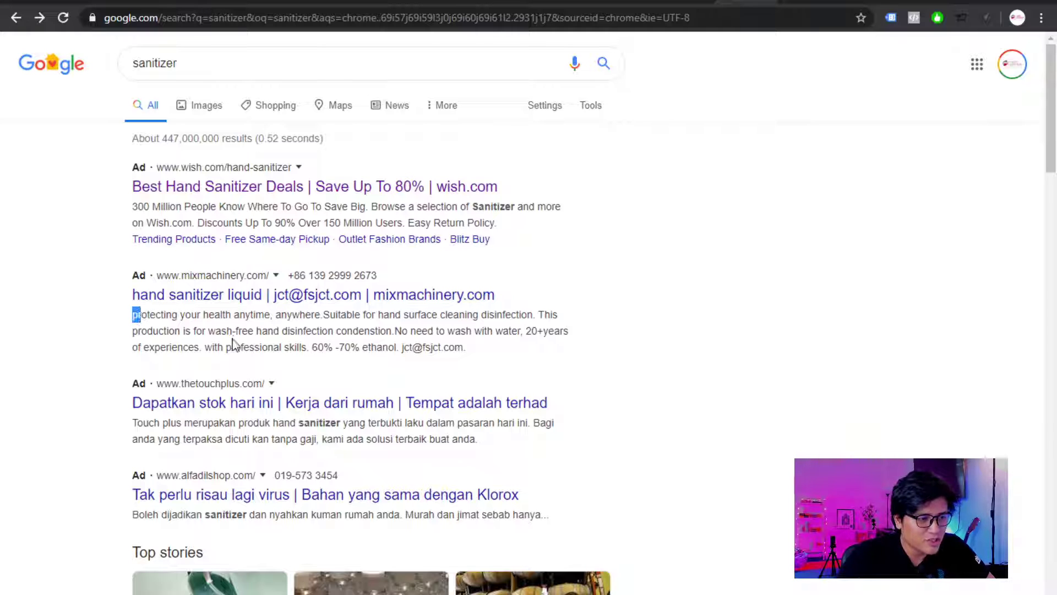
{"action": "left_click", "coordinate": [693, 354]}
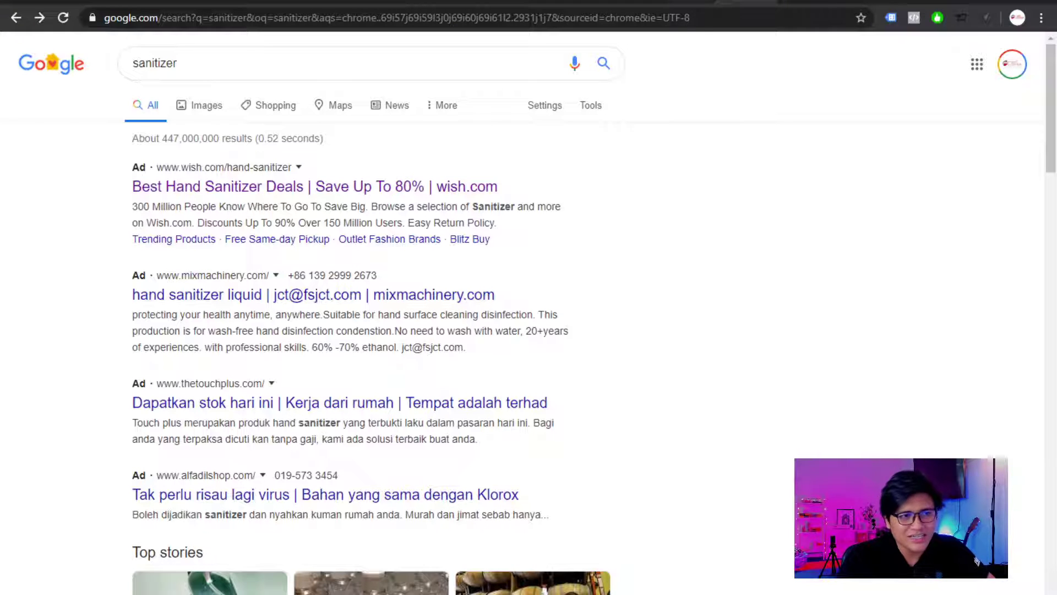
{"action": "left_click", "coordinate": [638, 1]}
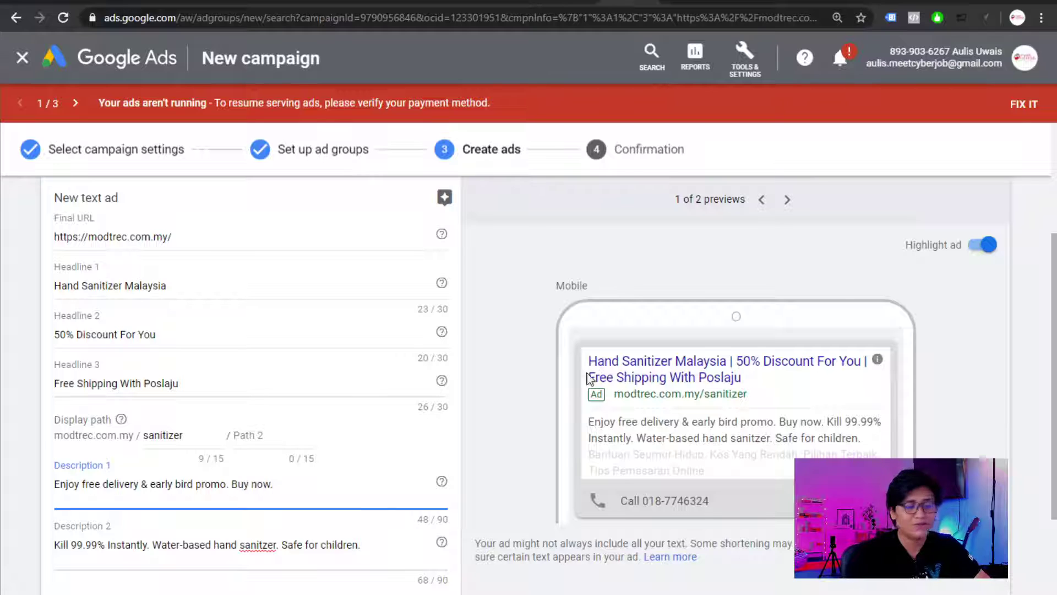
Finish the text ad, save the campaign setup and continue to the new SN - Modtrec Sanitizer campaign
{"action": "scroll", "coordinate": [262, 371], "scroll_direction": "down", "scroll_amount": 3}
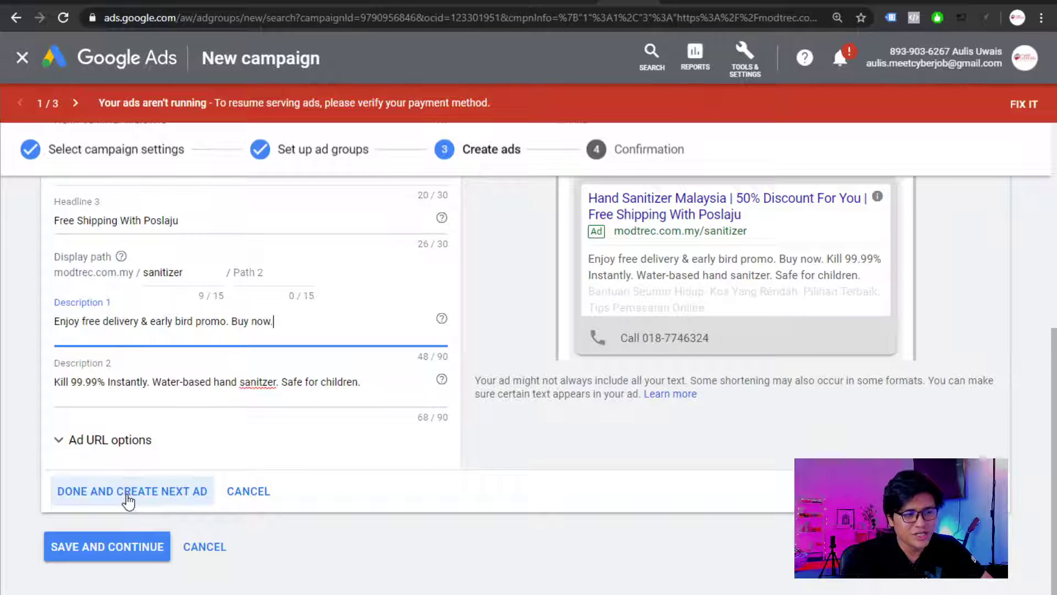
{"action": "left_click", "coordinate": [146, 495]}
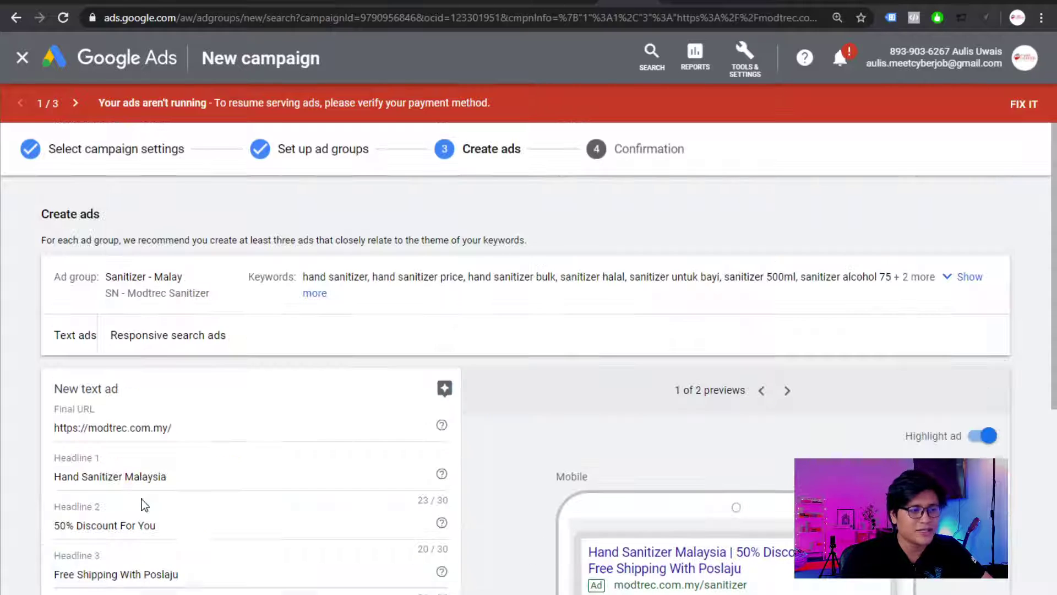
{"action": "scroll", "coordinate": [245, 361], "scroll_direction": "down", "scroll_amount": 8}
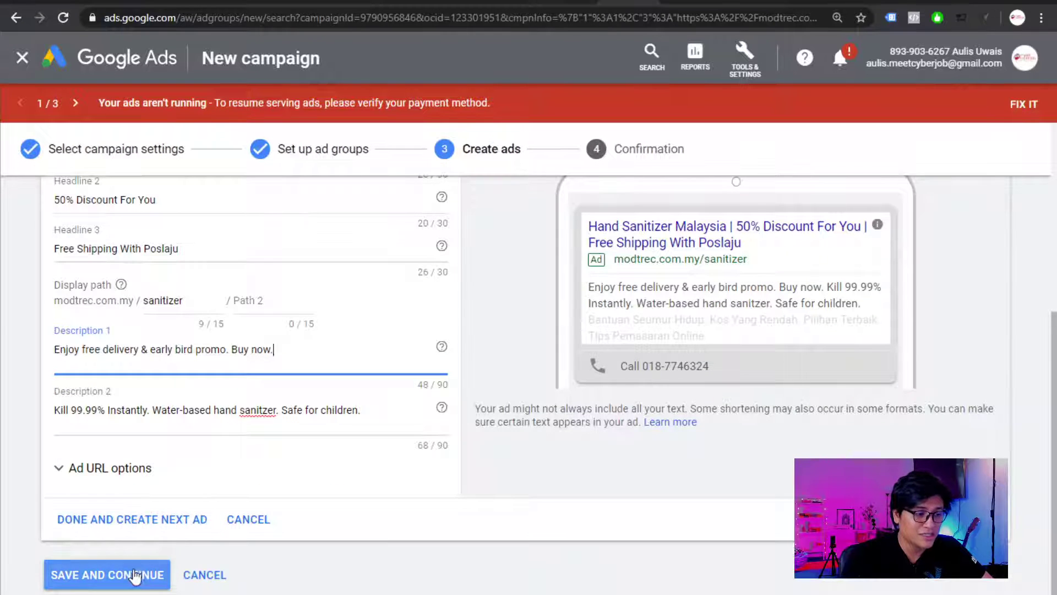
{"action": "left_click", "coordinate": [147, 571]}
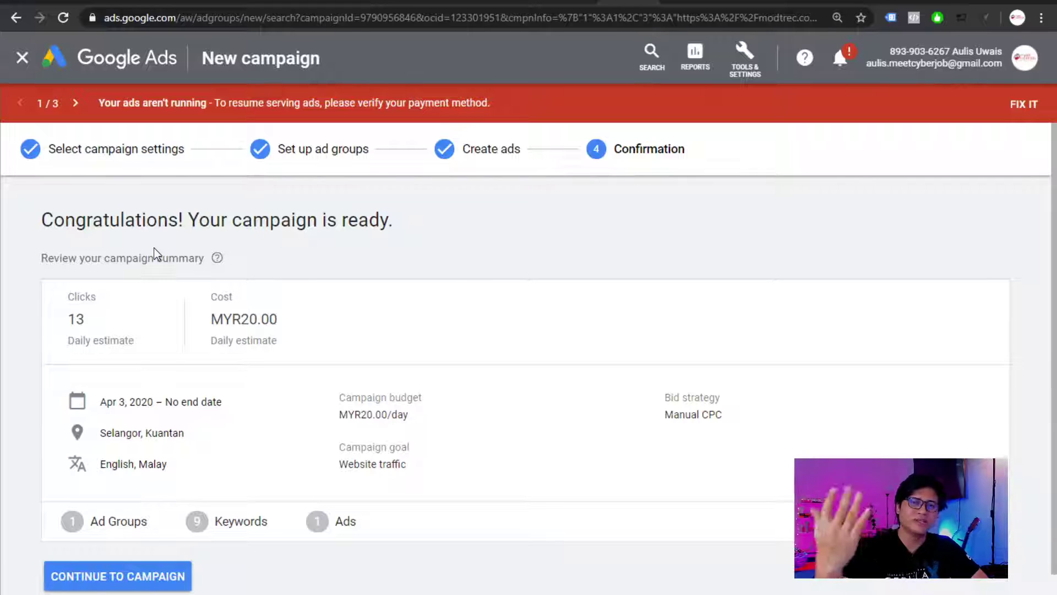
{"action": "left_click", "coordinate": [165, 586]}
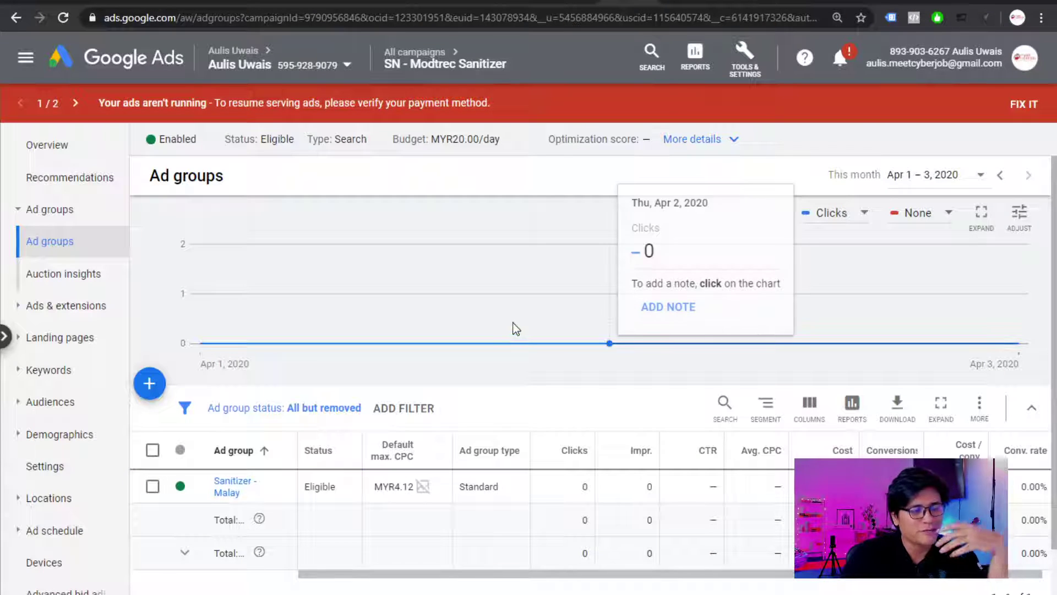
Review the excluded terms -formulation, -facts and -agent in the Notepad keyword list
{"action": "key", "text": "alt+Tab"}
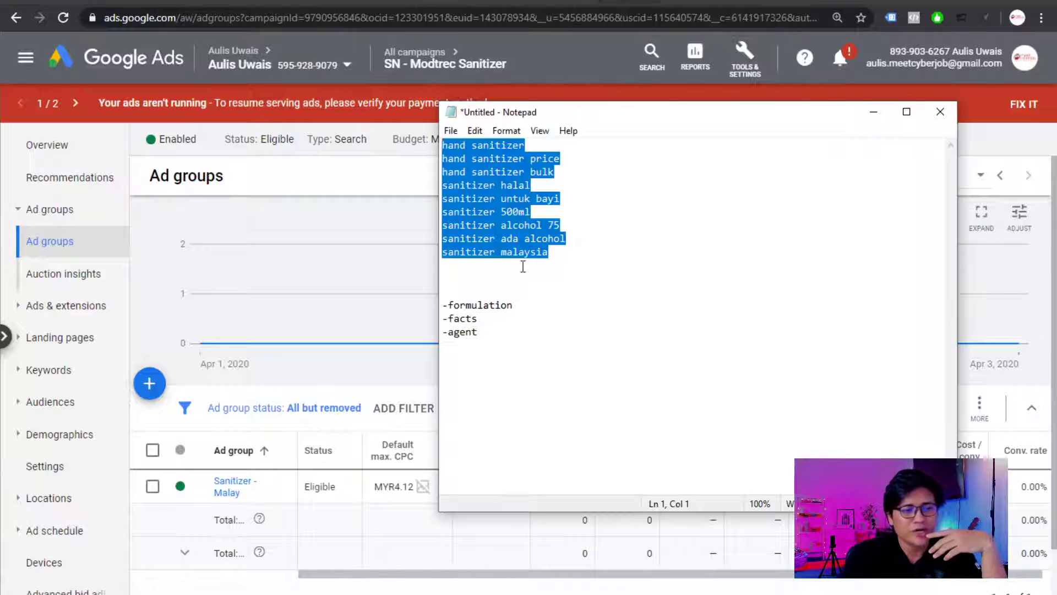
{"action": "left_click", "coordinate": [507, 337]}
{"action": "left_click_drag", "start_coordinate": [469, 328], "coordinate": [443, 303]}
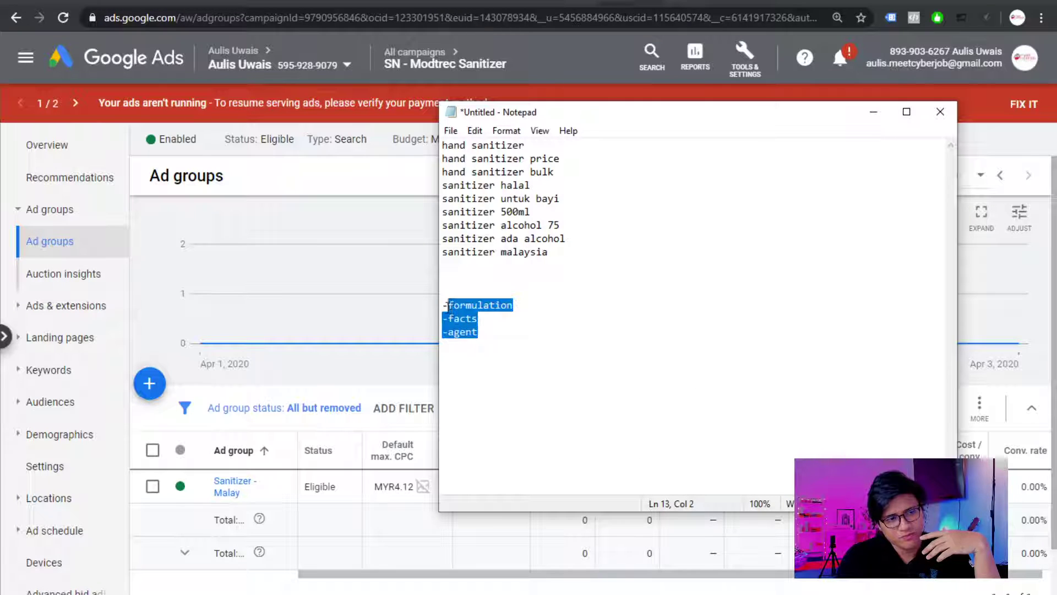
{"action": "left_click", "coordinate": [630, 330]}
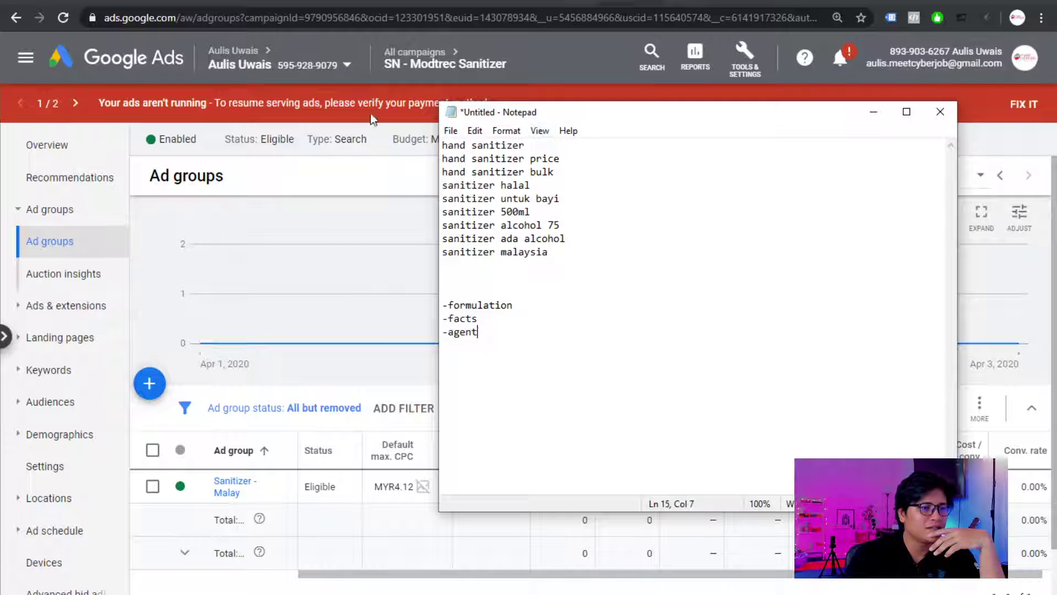
{"action": "left_click", "coordinate": [350, 183]}
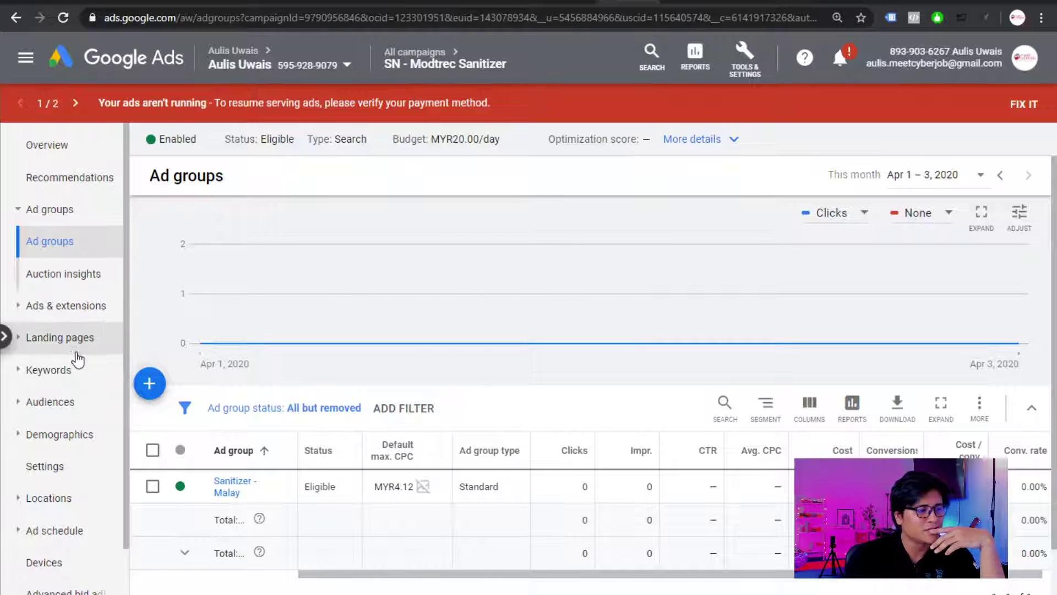
Add -formulation, -facts and -agent from the Notepad list as campaign-level negative keywords for SN - Modtrec Sanitizer and save them
{"action": "left_click", "coordinate": [67, 374]}
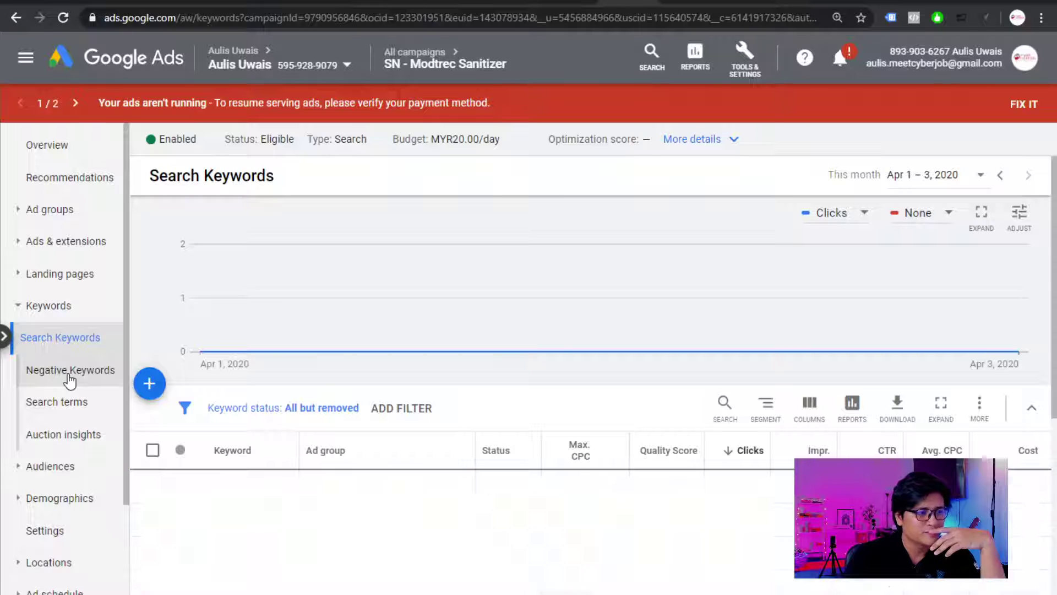
{"action": "left_click", "coordinate": [87, 379]}
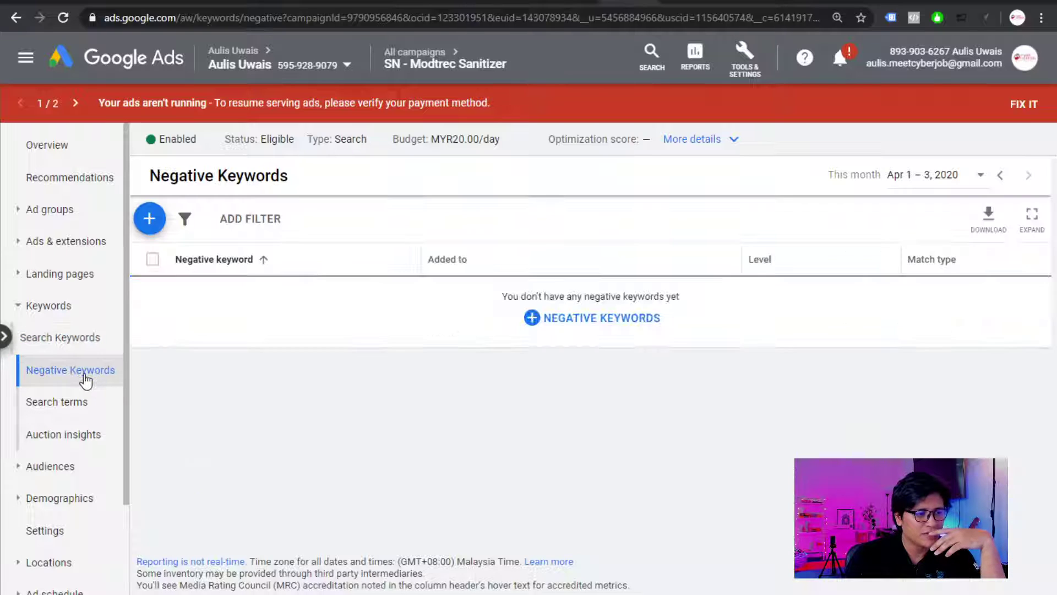
{"action": "left_click", "coordinate": [150, 219]}
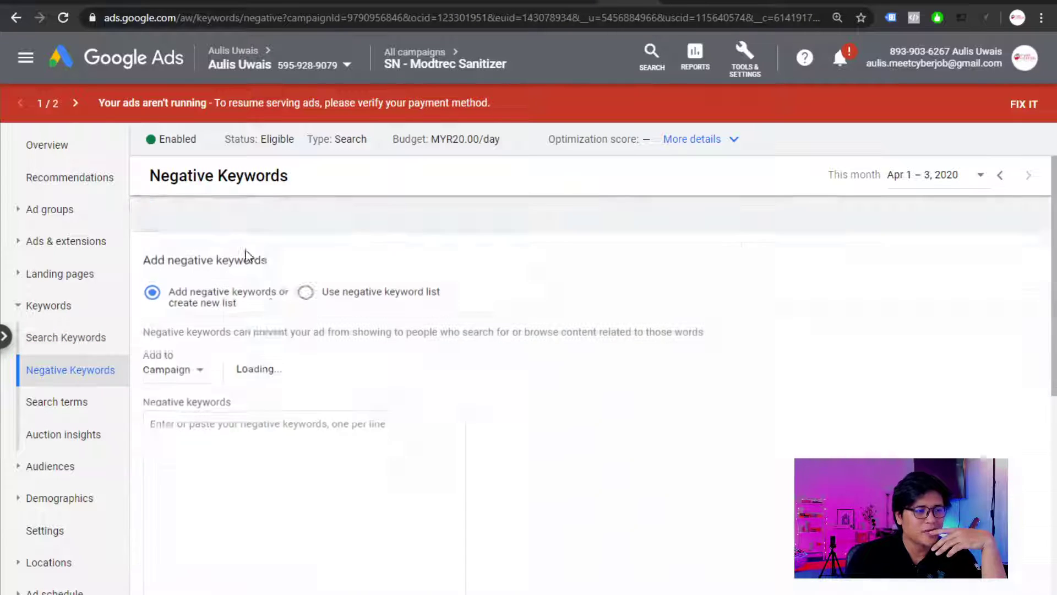
{"action": "key", "text": "alt+Tab"}
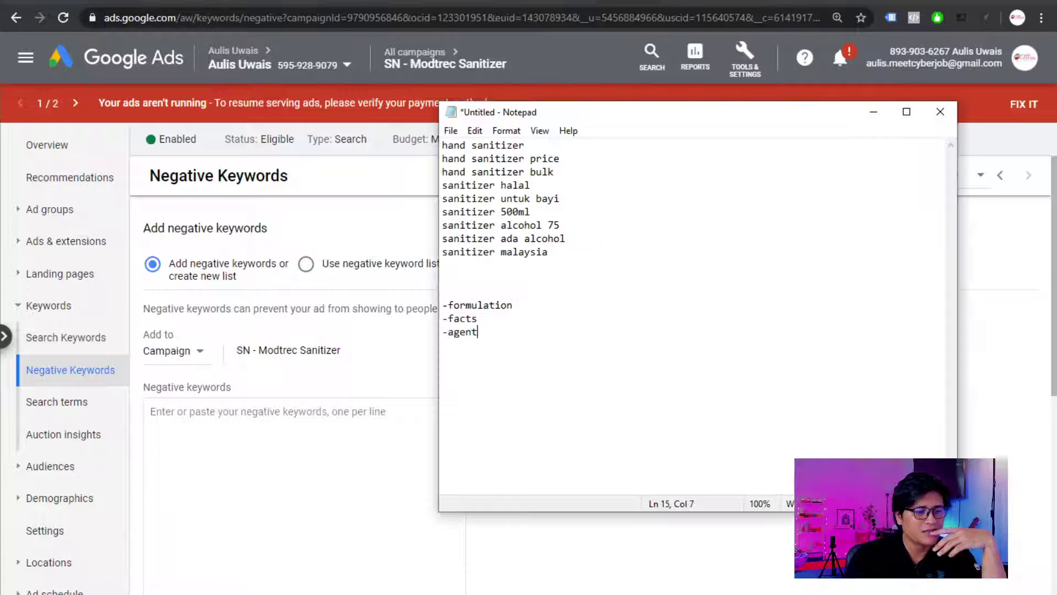
{"action": "left_click_drag", "start_coordinate": [478, 332], "coordinate": [420, 291]}
{"action": "key", "text": "ctrl+c"}
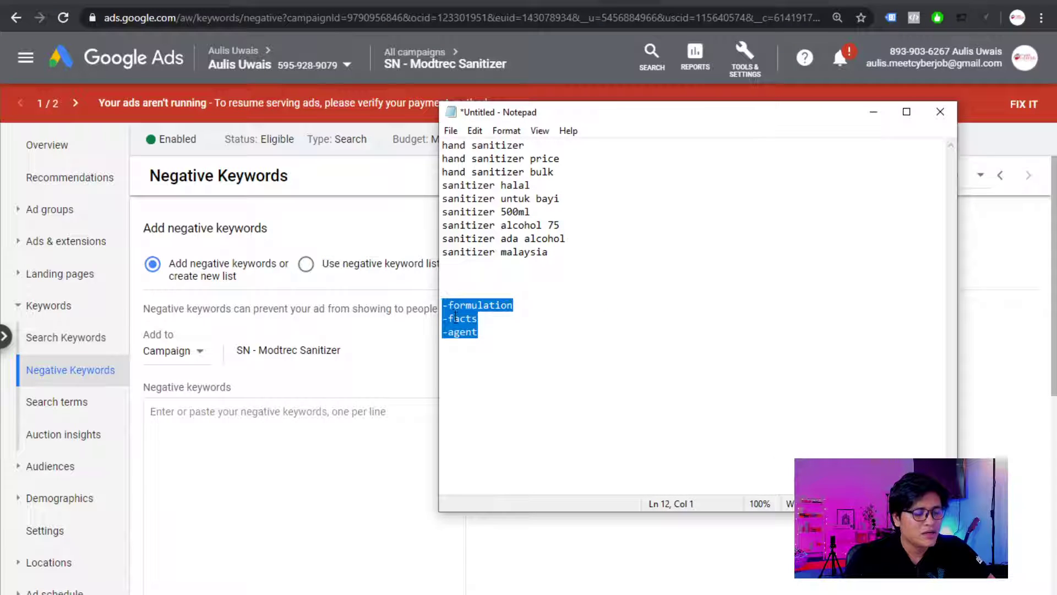
{"action": "left_click", "coordinate": [245, 438]}
{"action": "key", "text": "ctrl+v"}
{"action": "scroll", "coordinate": [530, 437], "scroll_direction": "down", "scroll_amount": 3}
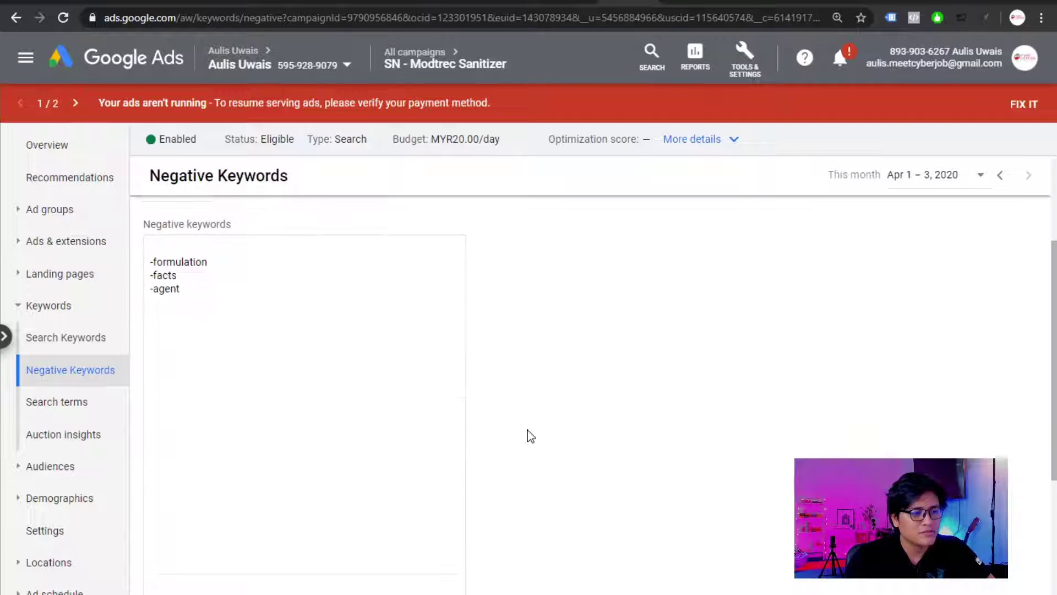
{"action": "scroll", "coordinate": [529, 437], "scroll_direction": "up", "scroll_amount": 3}
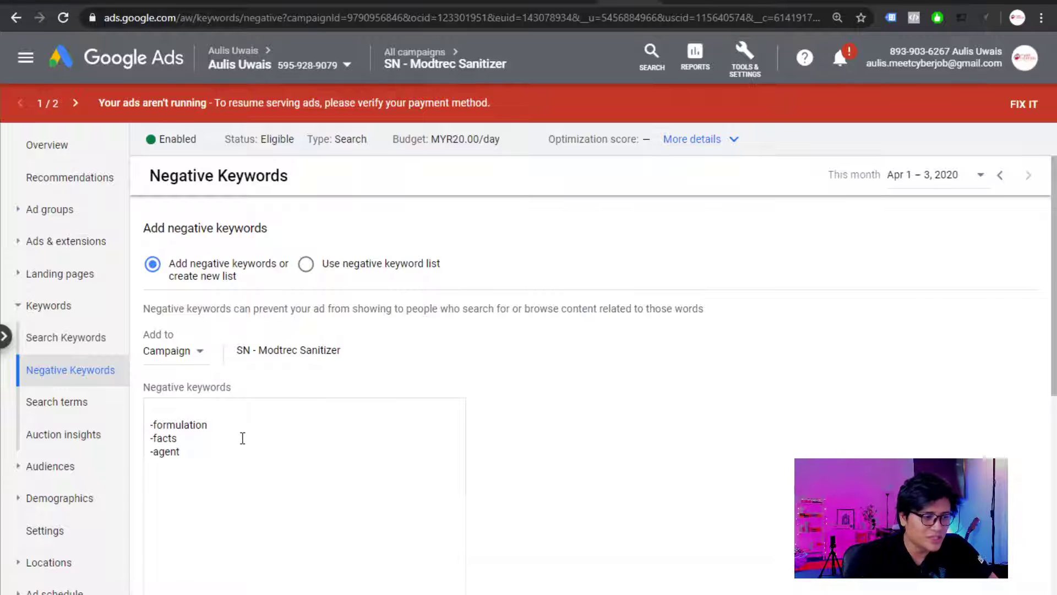
{"action": "scroll", "coordinate": [240, 437], "scroll_direction": "down", "scroll_amount": 4}
{"action": "left_click", "coordinate": [155, 587]}
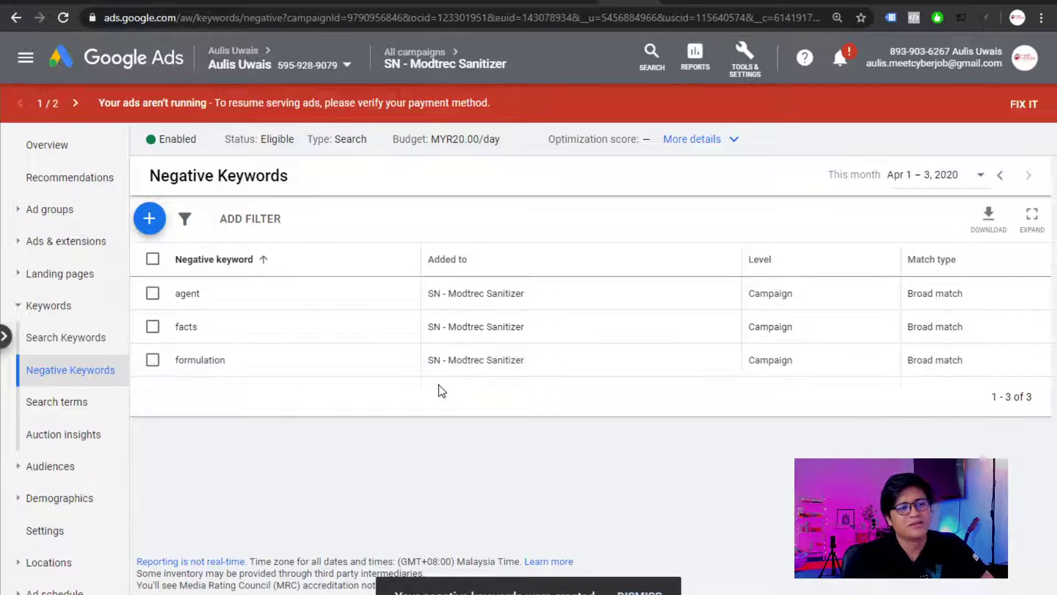
Add "haha" as another campaign-level negative keyword for SN - Modtrec Sanitizer and save it
{"action": "left_click", "coordinate": [149, 218]}
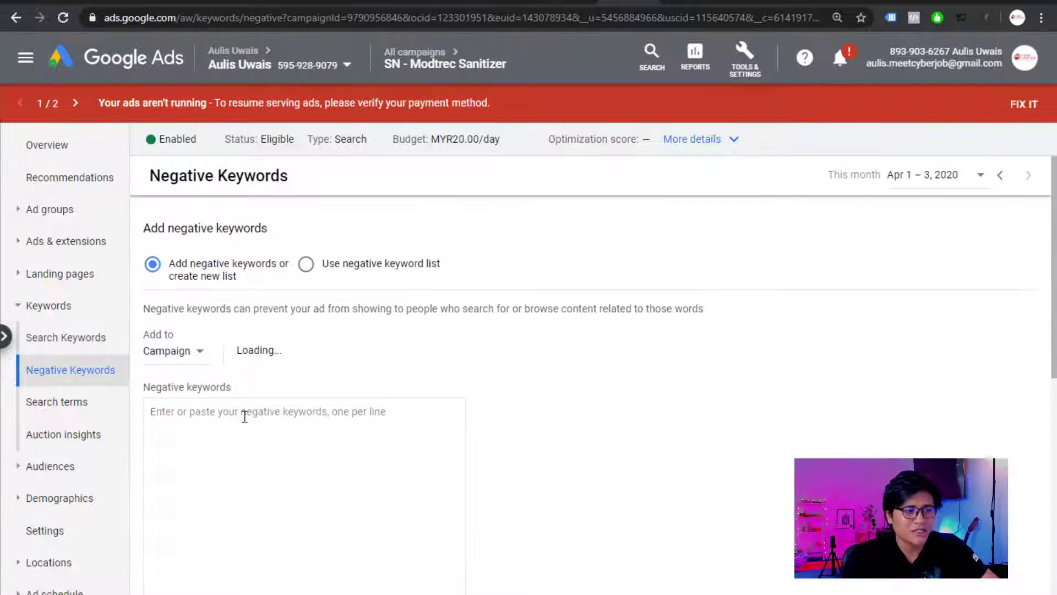
{"action": "type", "text": "haha"}
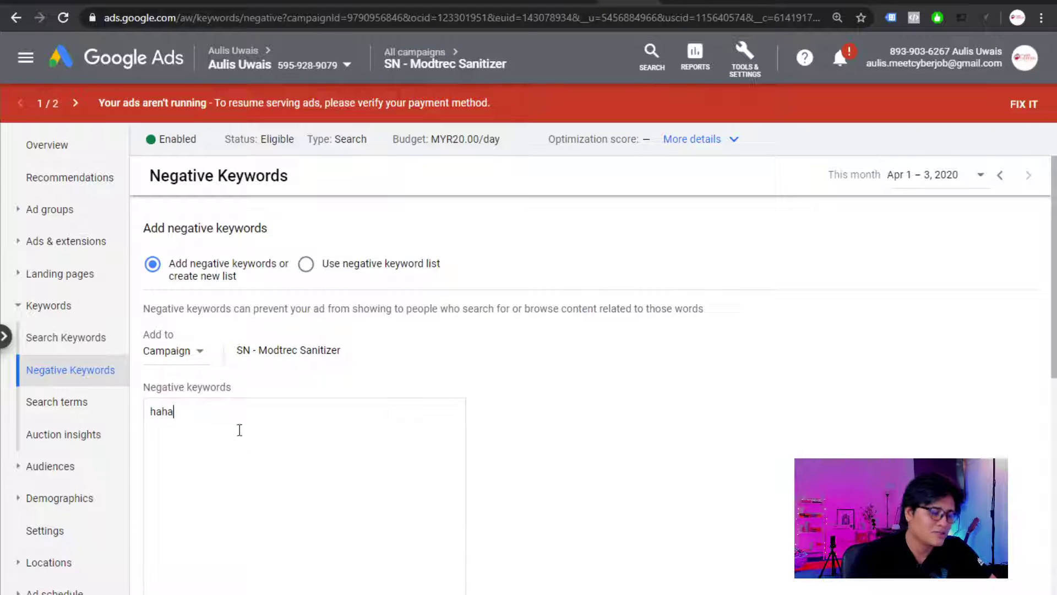
{"action": "scroll", "coordinate": [239, 429], "scroll_direction": "down", "scroll_amount": 6}
{"action": "left_click", "coordinate": [163, 340]}
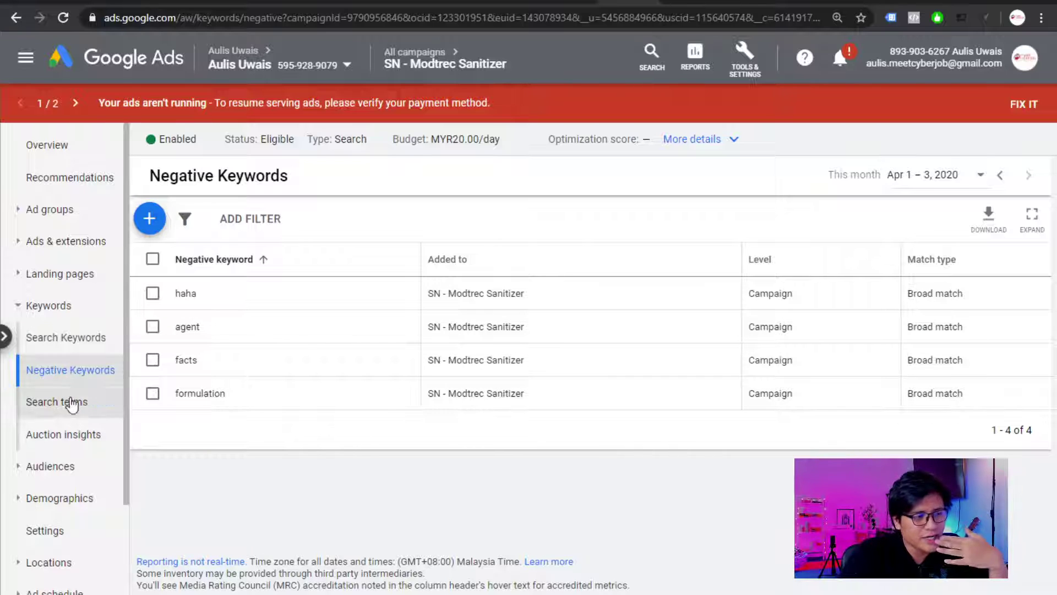
Check the campaign's search terms report and review the status of its search keywords
{"action": "left_click", "coordinate": [71, 403]}
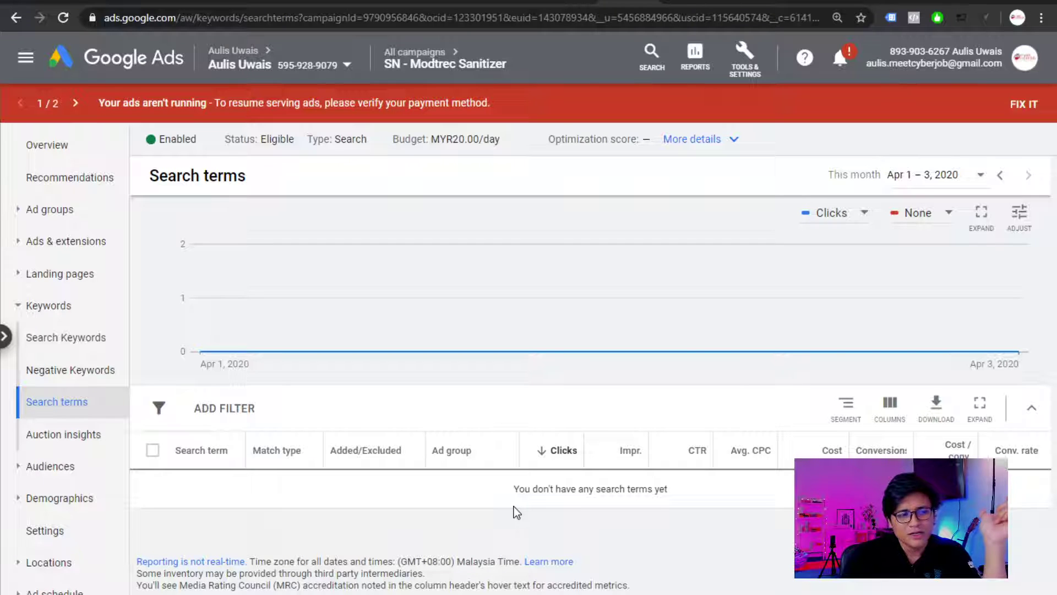
{"action": "left_click", "coordinate": [77, 342]}
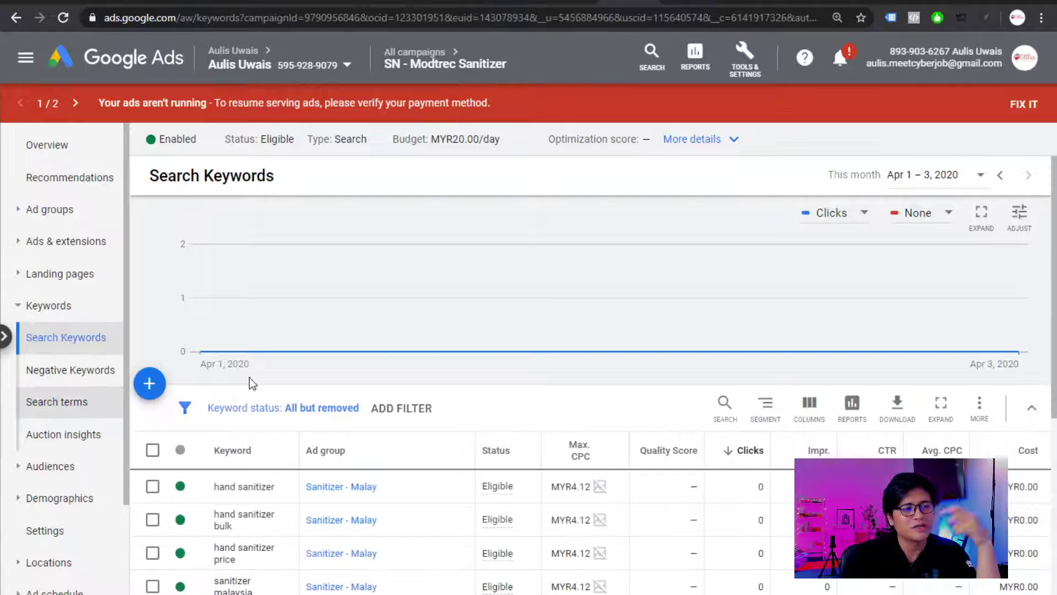
{"action": "scroll", "coordinate": [441, 349], "scroll_direction": "down", "scroll_amount": 4}
{"action": "scroll", "coordinate": [284, 308], "scroll_direction": "up", "scroll_amount": 2}
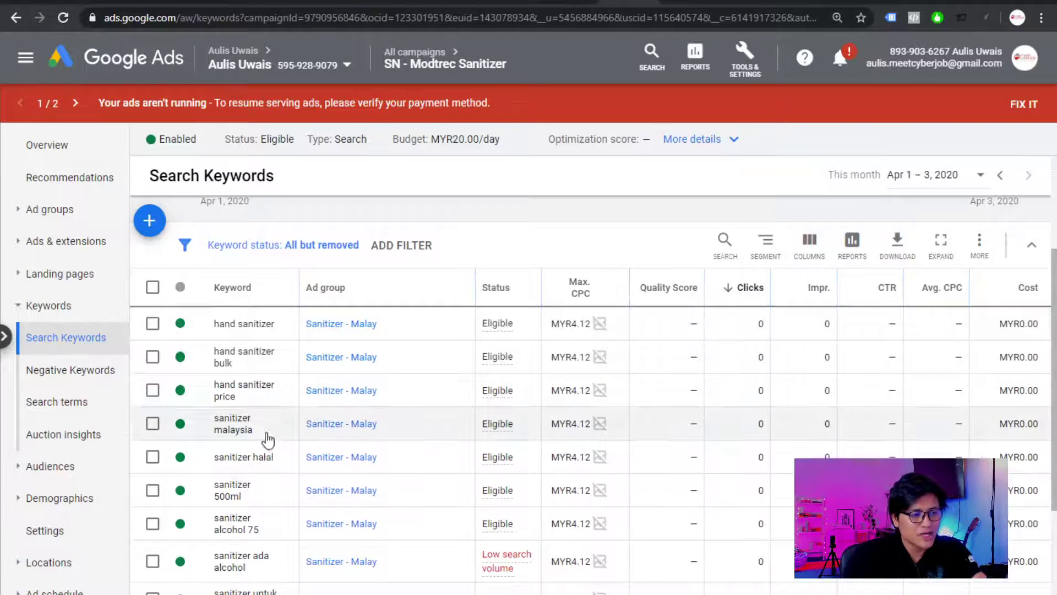
Add "sanitizer" as a search keyword in the Sanitizer - Malay ad group and save it
{"action": "left_click", "coordinate": [147, 220]}
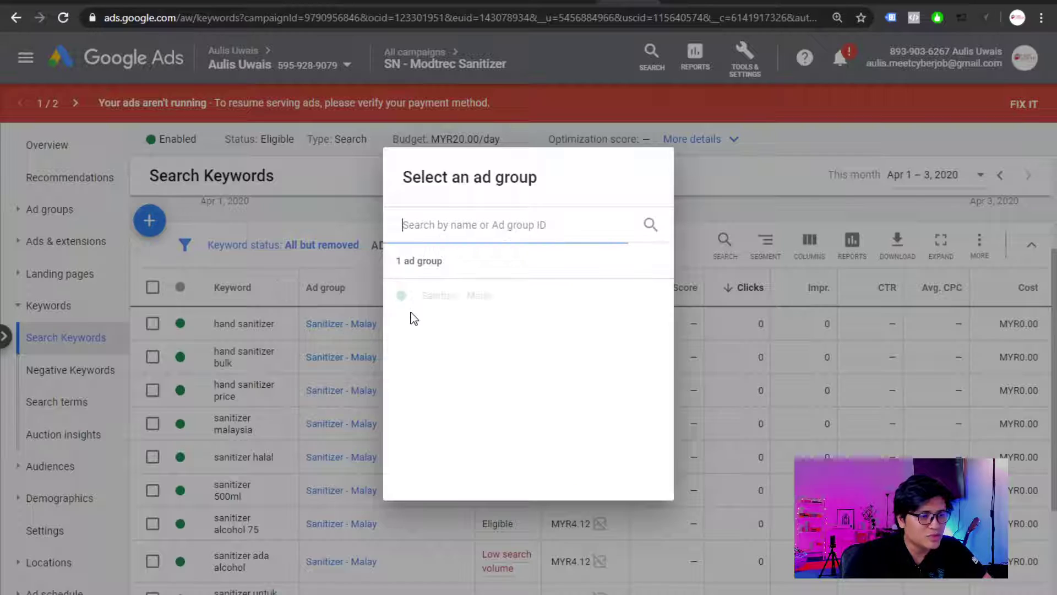
{"action": "left_click", "coordinate": [468, 305]}
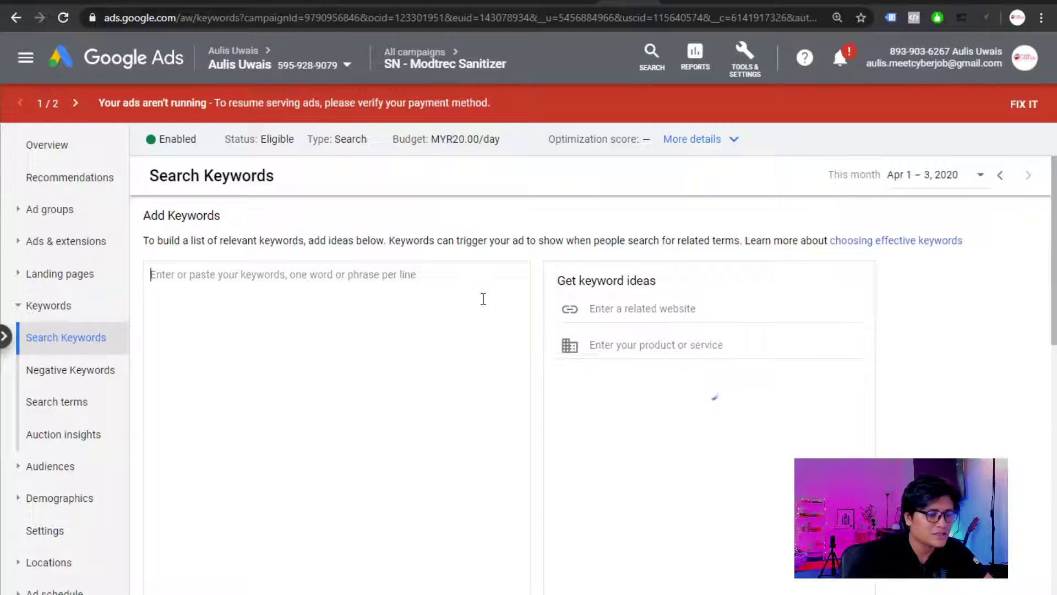
{"action": "type", "text": "sanitizre"}
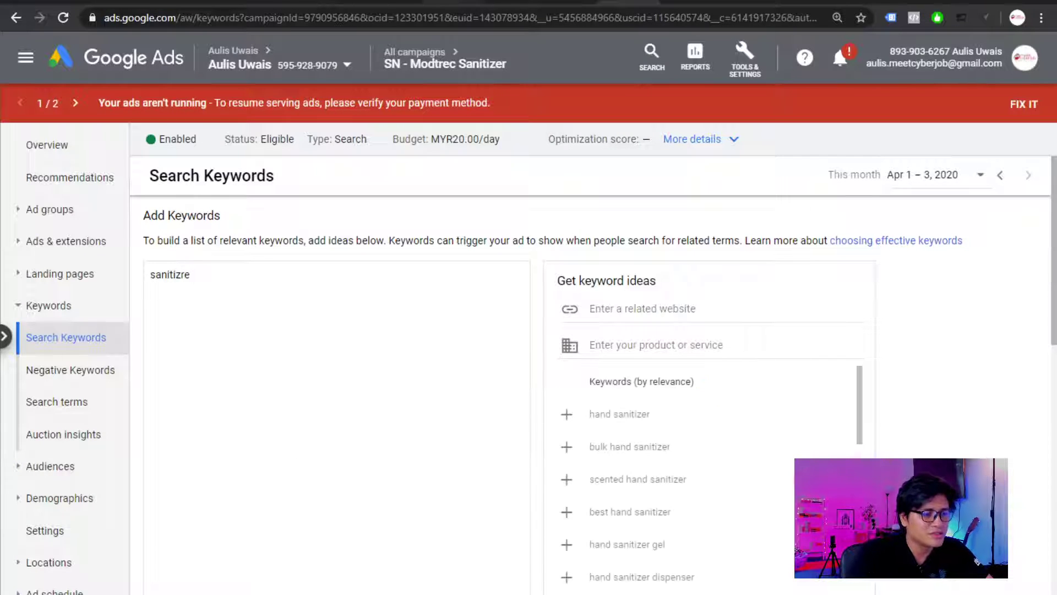
{"action": "key", "text": "BackSpace"}
{"action": "scroll", "coordinate": [160, 473], "scroll_direction": "down", "scroll_amount": 4}
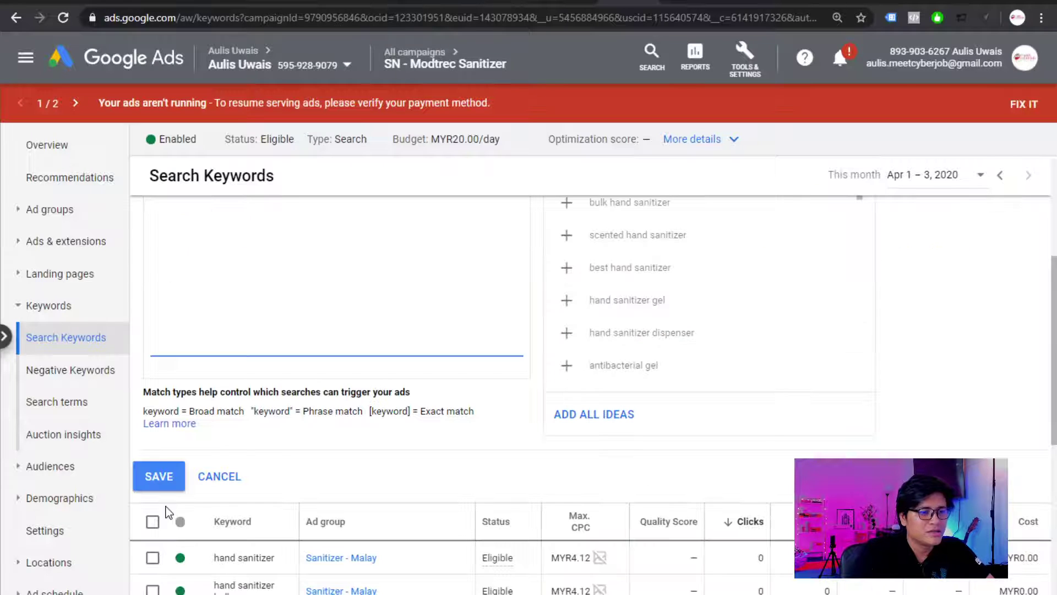
{"action": "left_click", "coordinate": [160, 476]}
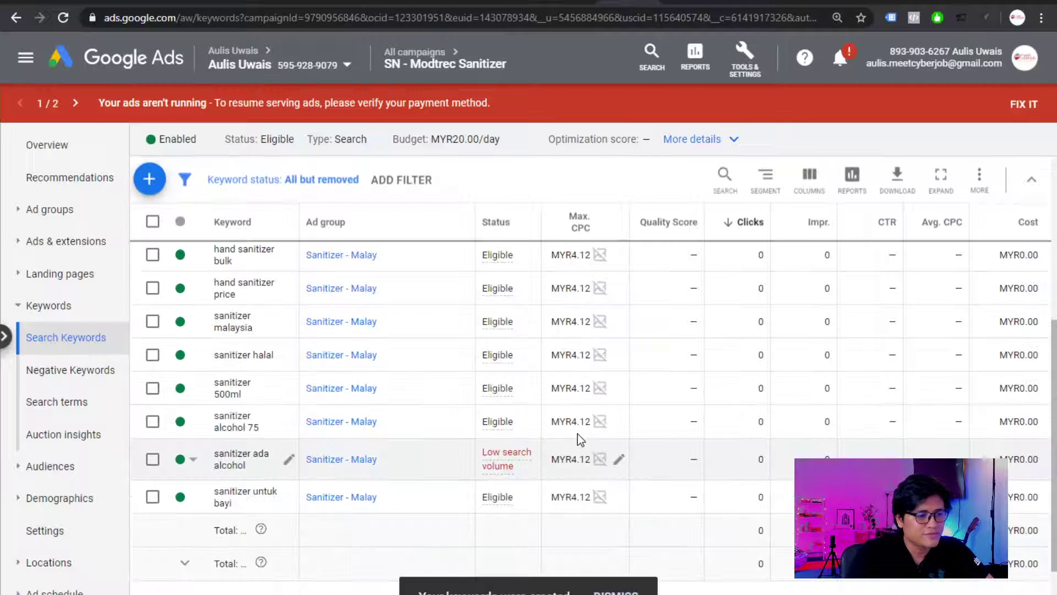
Review the campaign's search keywords and their statuses from the newly added sanitizer keyword down to sanitizer untuk bayi
{"action": "scroll", "coordinate": [378, 464], "scroll_direction": "up", "scroll_amount": 4}
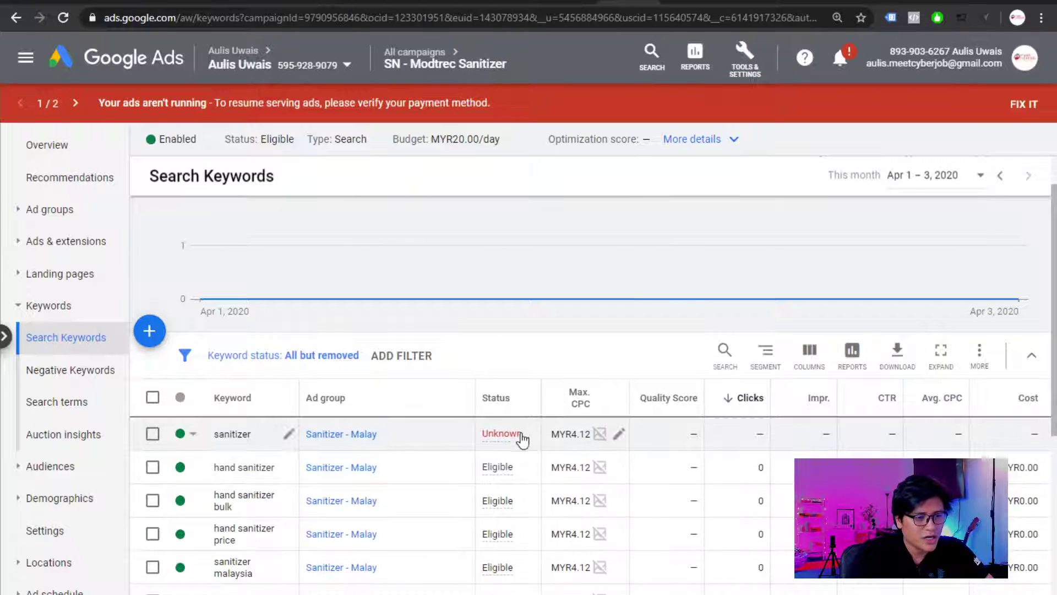
{"action": "scroll", "coordinate": [521, 441], "scroll_direction": "down", "scroll_amount": 2}
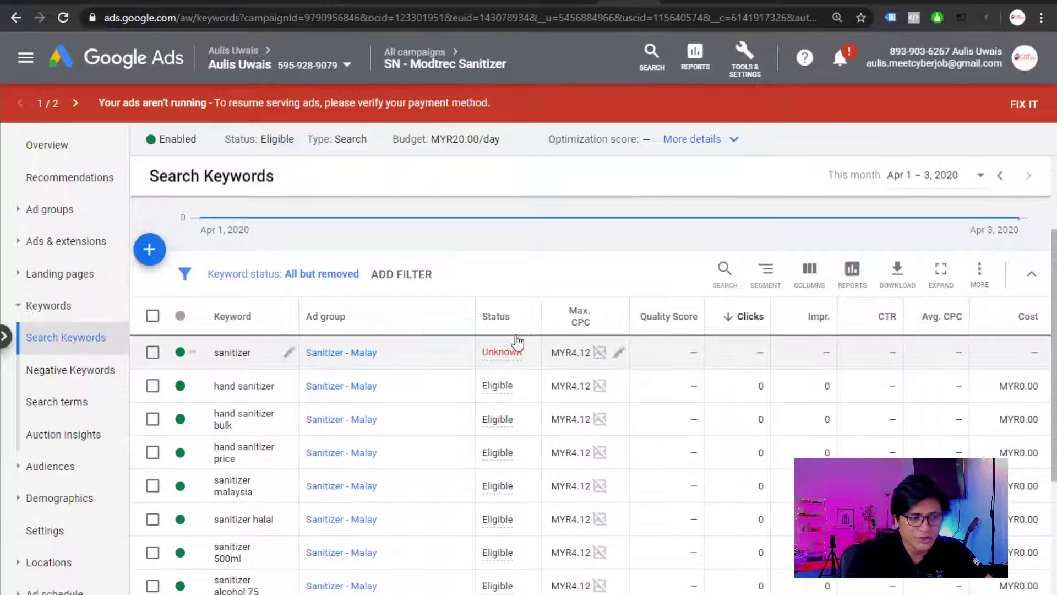
{"action": "scroll", "coordinate": [491, 402], "scroll_direction": "up", "scroll_amount": 2}
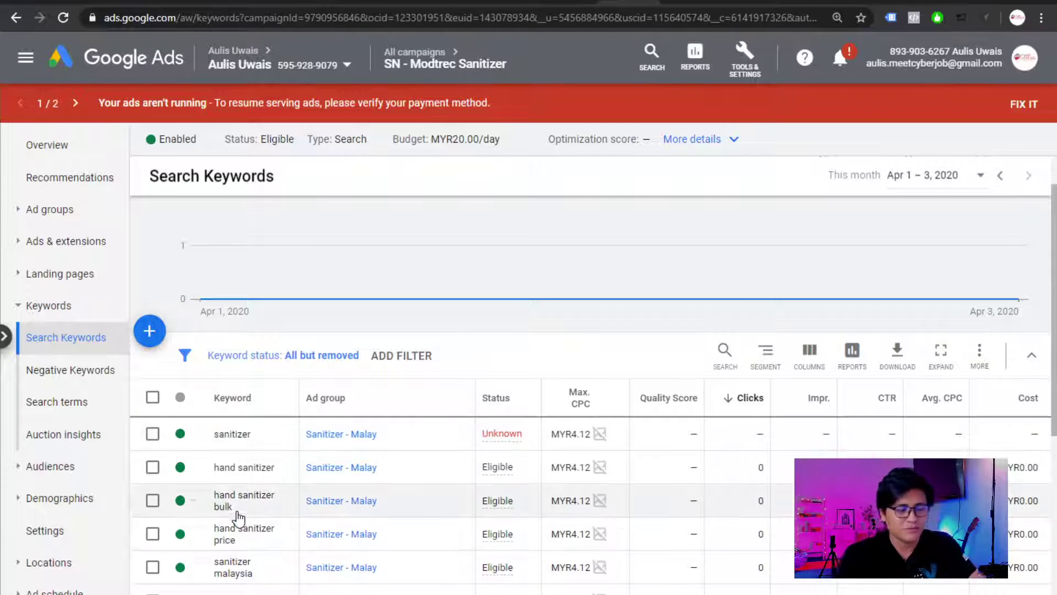
{"action": "scroll", "coordinate": [242, 498], "scroll_direction": "down", "scroll_amount": 2}
{"action": "scroll", "coordinate": [242, 498], "scroll_direction": "down", "scroll_amount": 2}
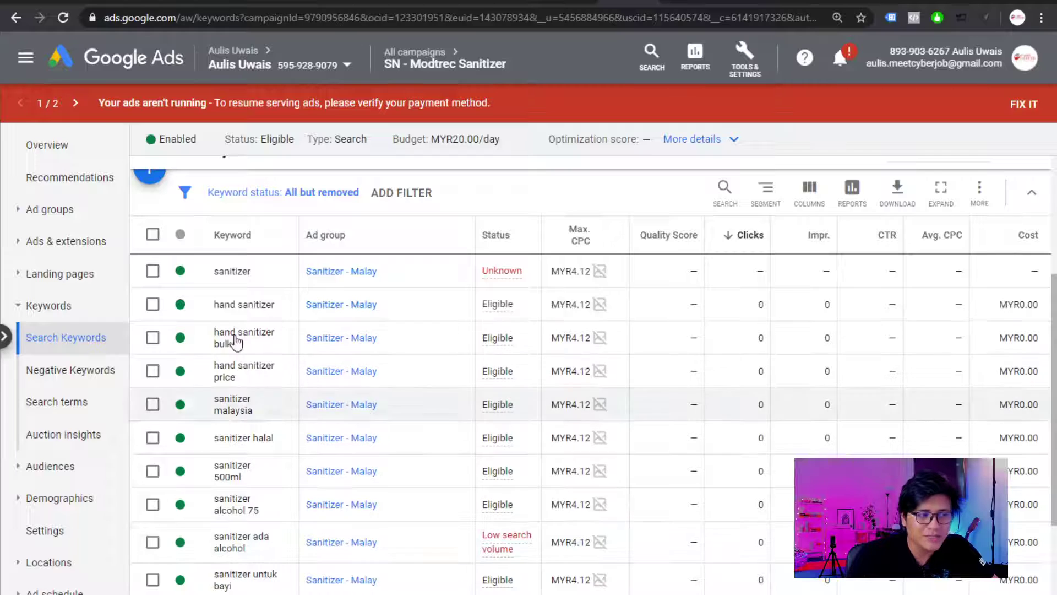
{"action": "scroll", "coordinate": [220, 330], "scroll_direction": "up", "scroll_amount": 4}
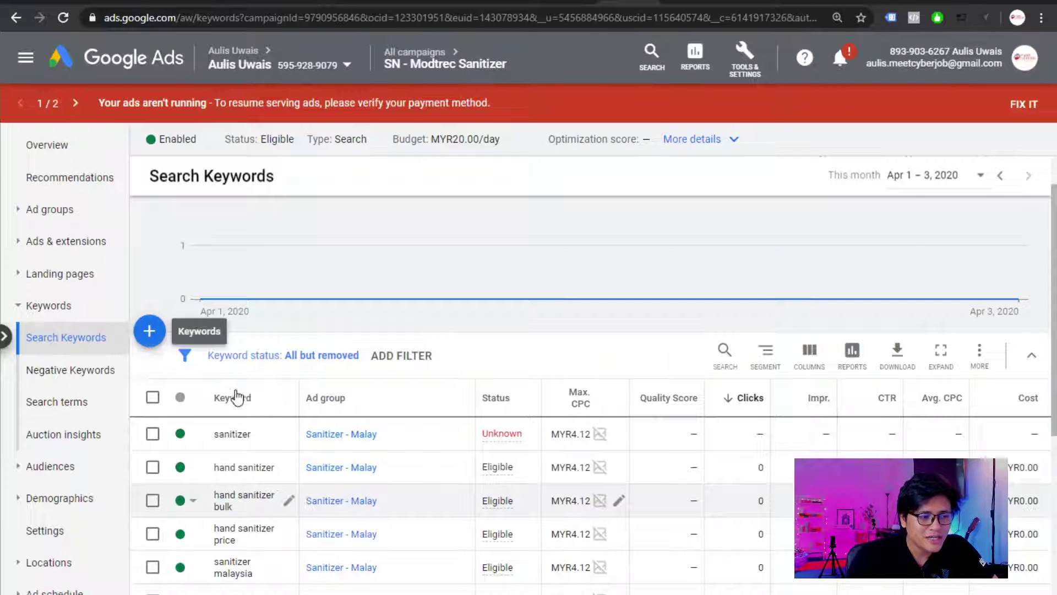
{"action": "scroll", "coordinate": [272, 441], "scroll_direction": "down", "scroll_amount": 2}
{"action": "scroll", "coordinate": [272, 440], "scroll_direction": "down", "scroll_amount": 4}
{"action": "scroll", "coordinate": [236, 502], "scroll_direction": "up", "scroll_amount": 4}
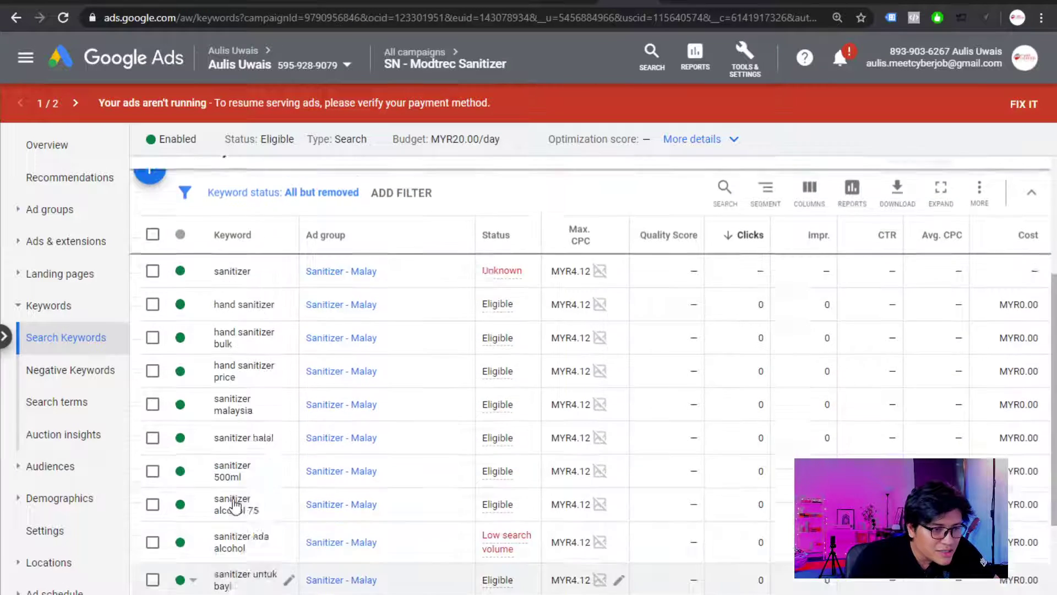
{"action": "scroll", "coordinate": [236, 502], "scroll_direction": "down", "scroll_amount": 6}
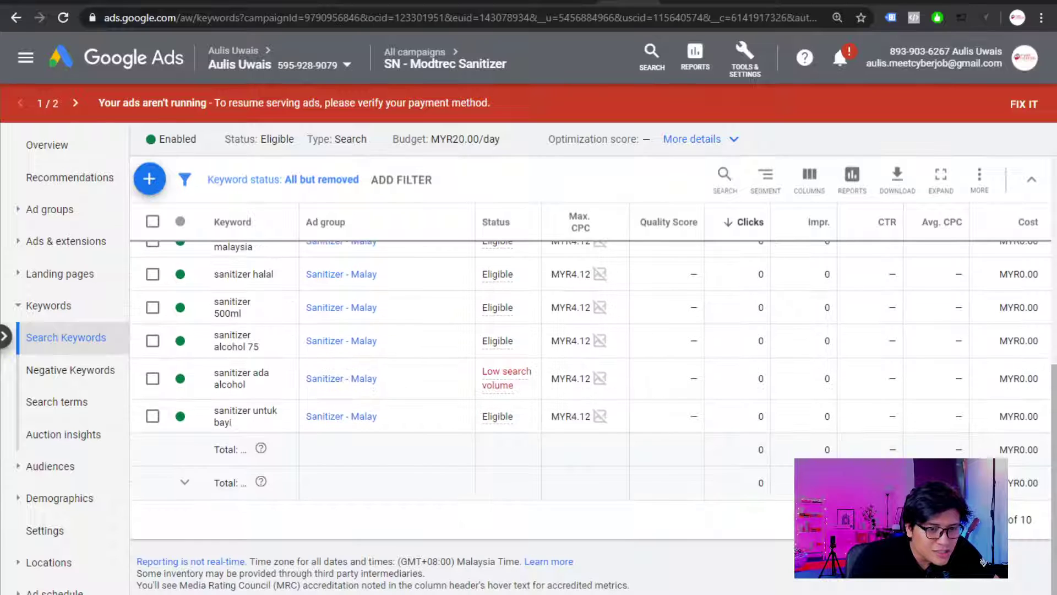
{"action": "scroll", "coordinate": [237, 450], "scroll_direction": "up", "scroll_amount": 4}
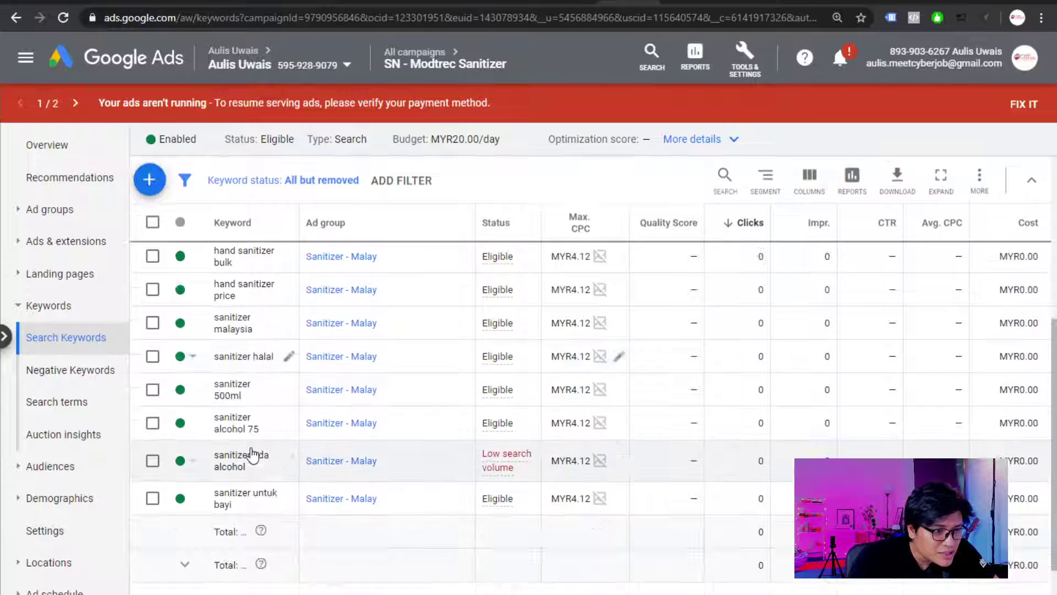
{"action": "scroll", "coordinate": [251, 413], "scroll_direction": "down", "scroll_amount": 2}
{"action": "scroll", "coordinate": [263, 469], "scroll_direction": "up", "scroll_amount": 4}
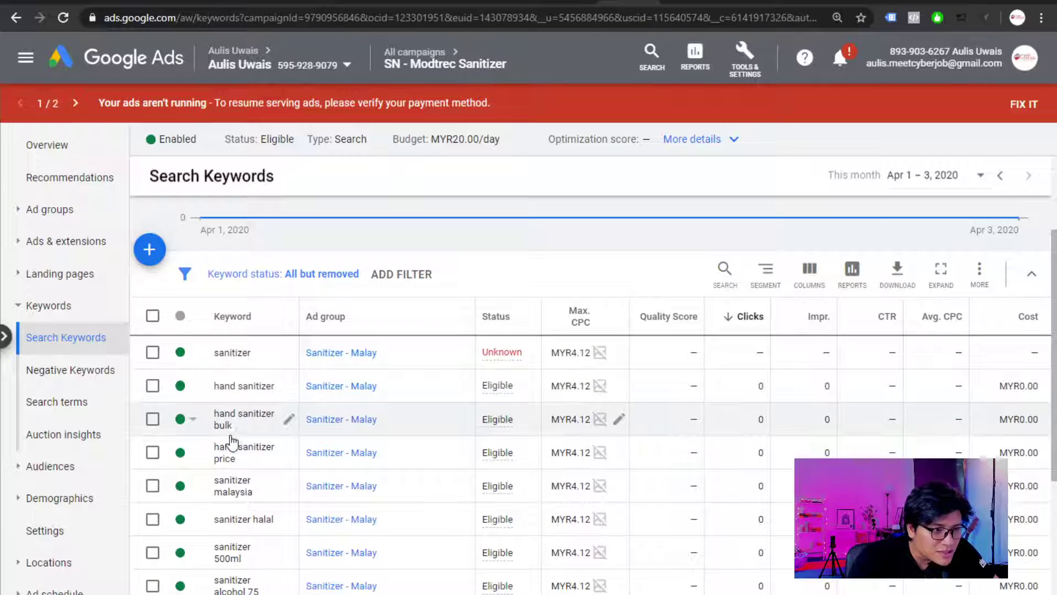
Add "hand sanitizer malaysia" as a search keyword in the Sanitizer - Malay ad group and save it
{"action": "left_click", "coordinate": [149, 251]}
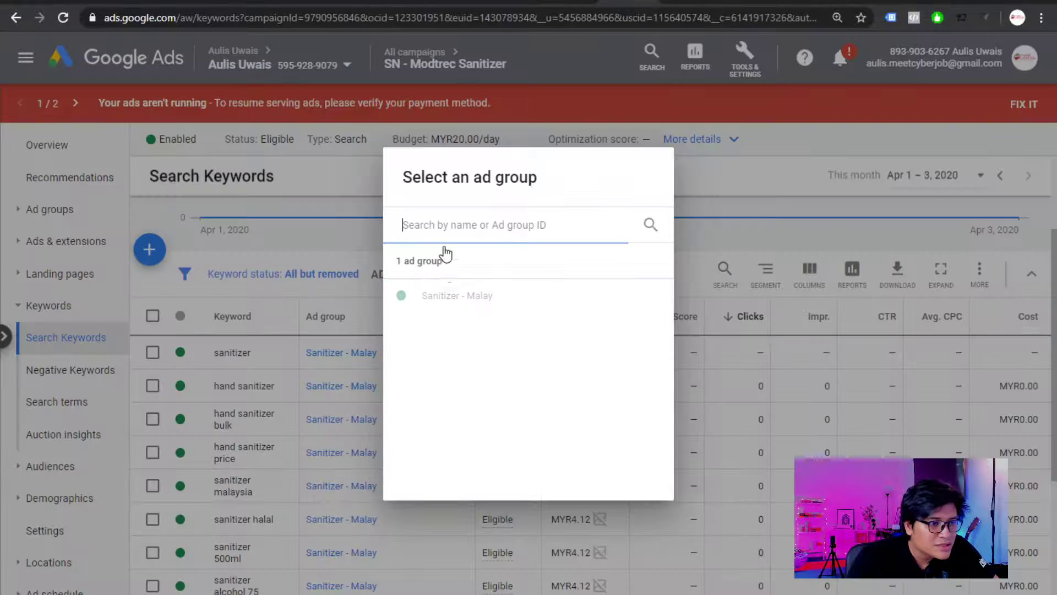
{"action": "left_click", "coordinate": [455, 301]}
{"action": "type", "text": "hand "}
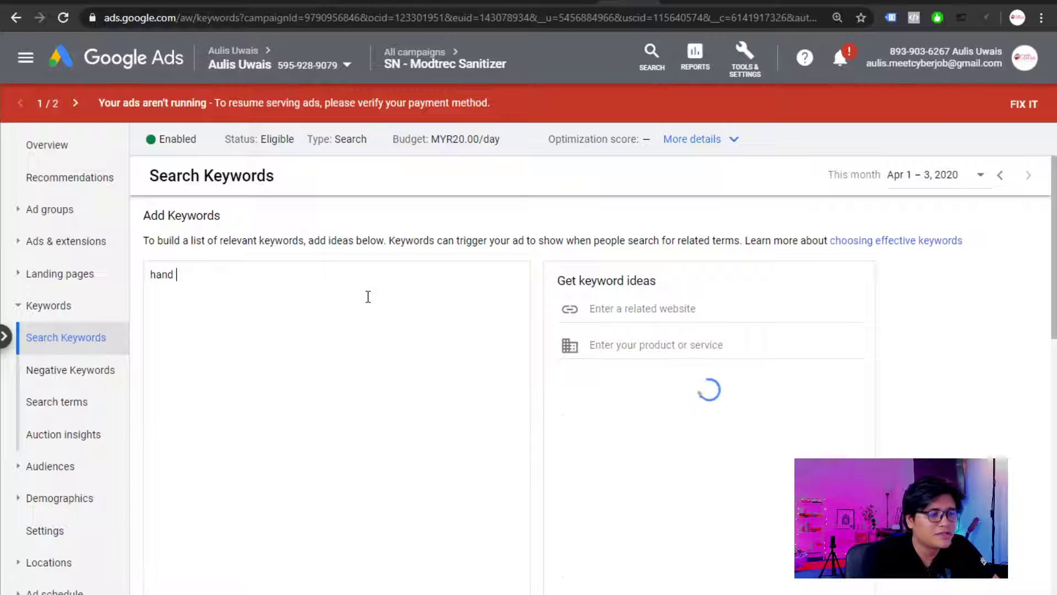
{"action": "type", "text": "sanitizer Ma"}
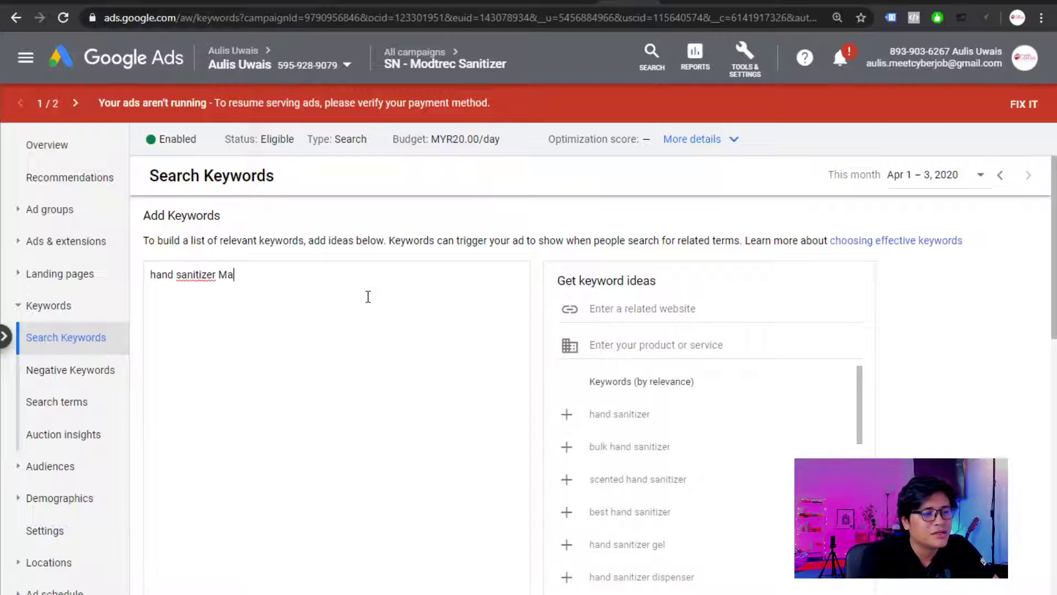
{"action": "key", "text": "BackSpace"}
{"action": "key", "text": "BackSpace"}
{"action": "type", "text": "malaysia"}
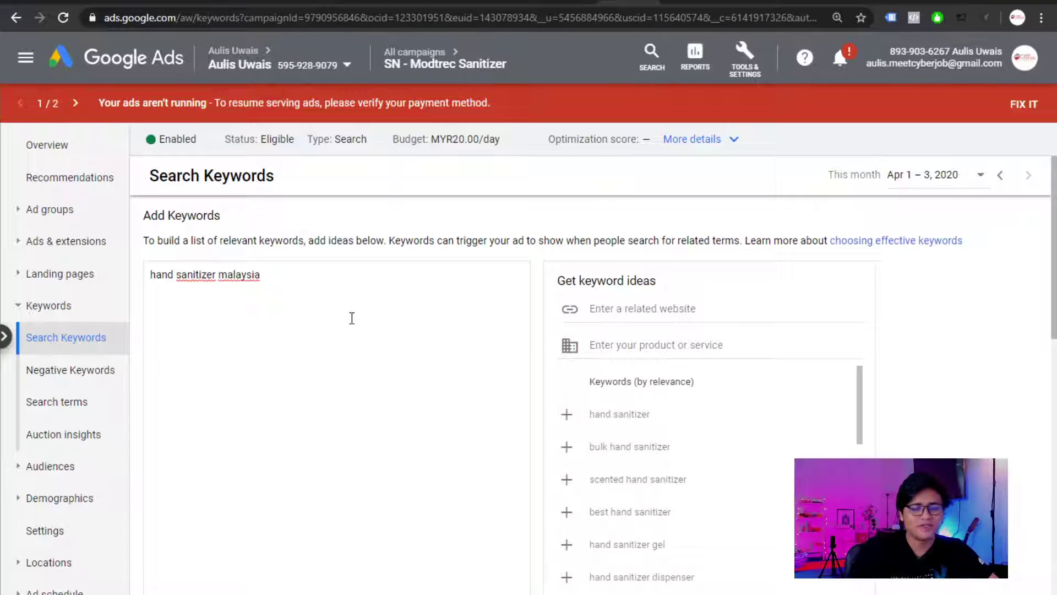
{"action": "scroll", "coordinate": [322, 237], "scroll_direction": "down", "scroll_amount": 5}
{"action": "left_click", "coordinate": [156, 394]}
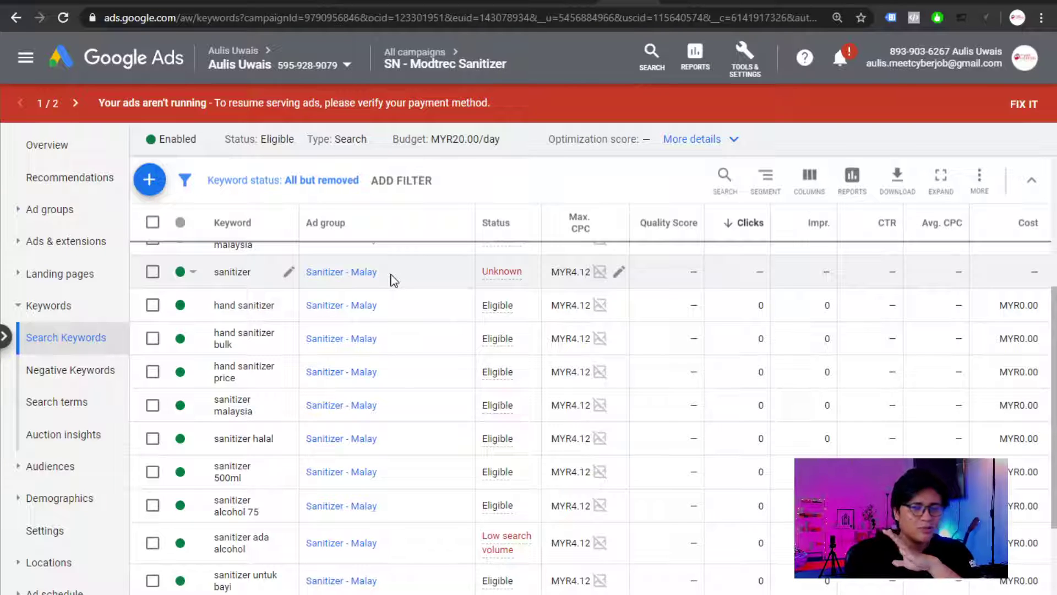
Change the match type of the "hand sanitizer malaysia" keyword to Exact match, trying Phrase match first, and save it
{"action": "scroll", "coordinate": [264, 523], "scroll_direction": "up", "scroll_amount": 3}
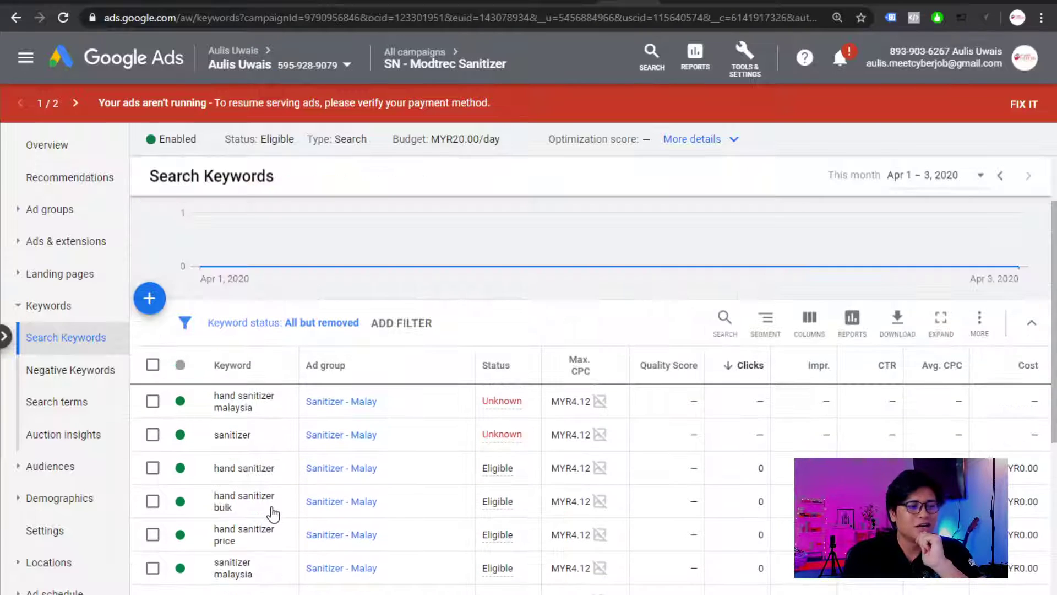
{"action": "scroll", "coordinate": [273, 516], "scroll_direction": "down", "scroll_amount": 2}
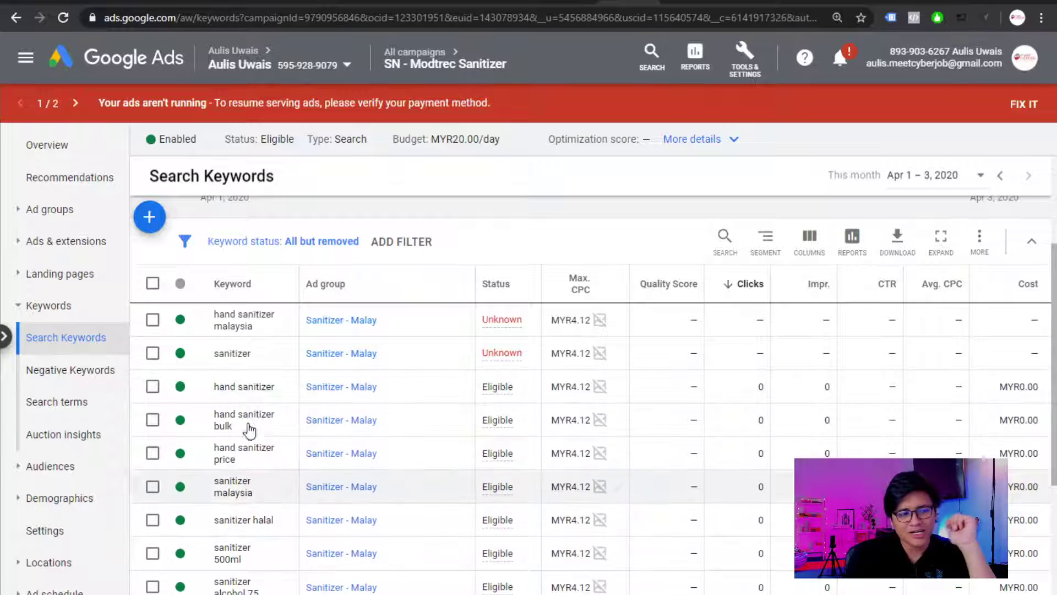
{"action": "scroll", "coordinate": [255, 431], "scroll_direction": "down", "scroll_amount": 3}
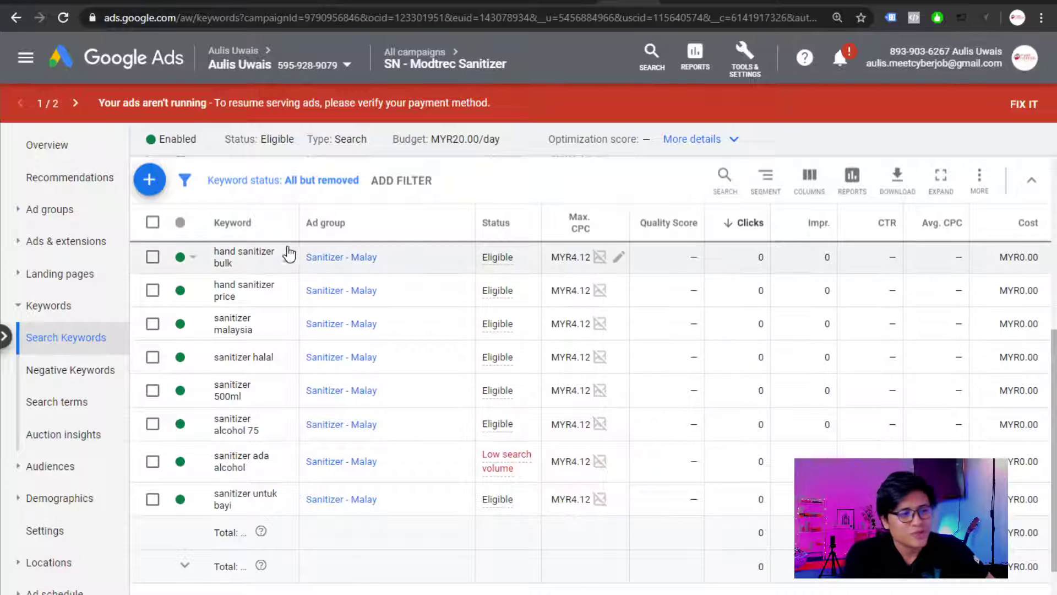
{"action": "scroll", "coordinate": [292, 330], "scroll_direction": "up", "scroll_amount": 1}
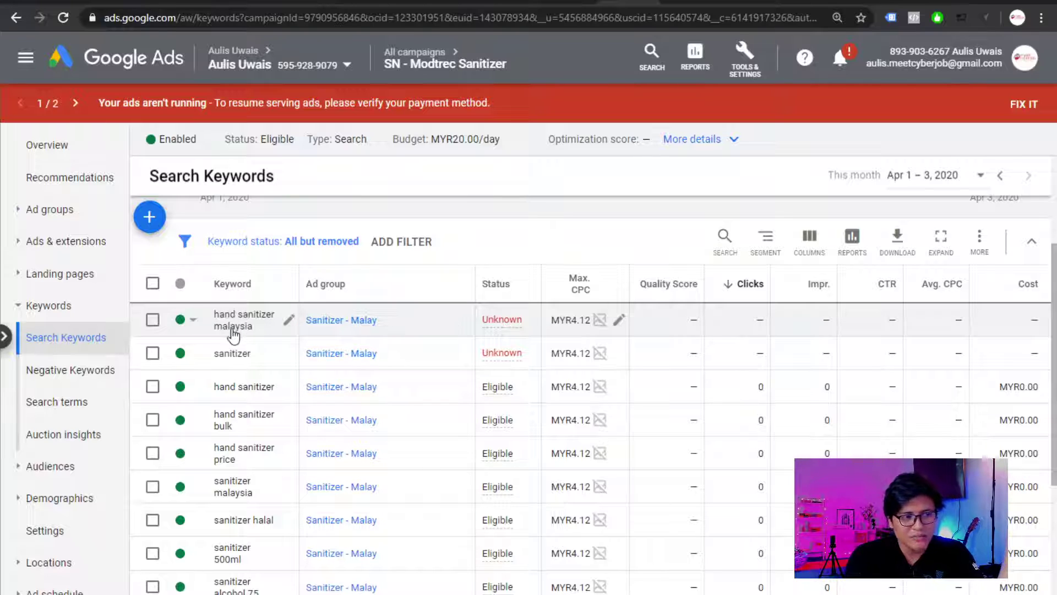
{"action": "left_click", "coordinate": [286, 322]}
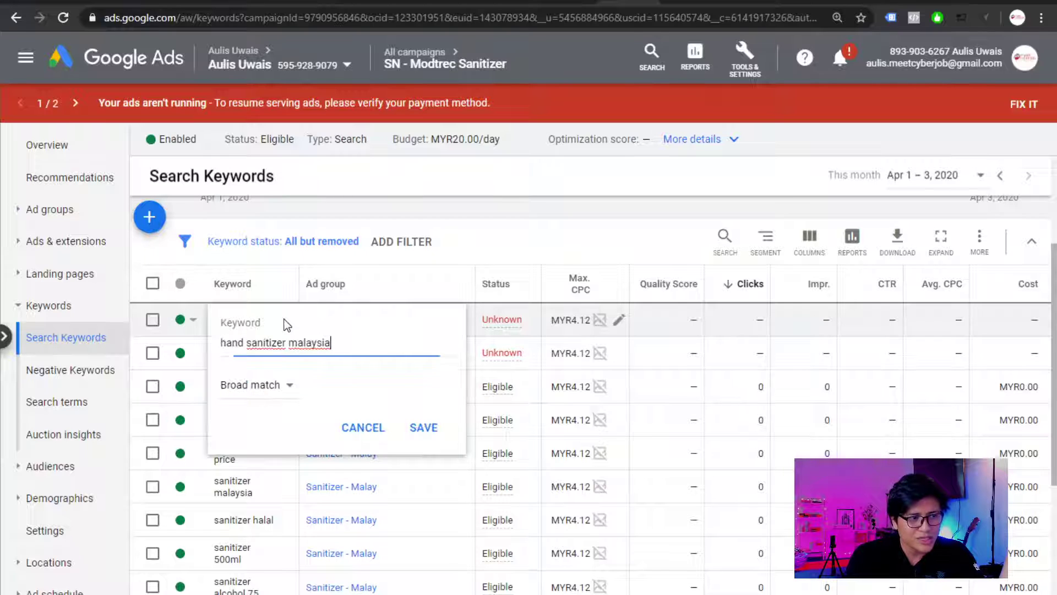
{"action": "left_click", "coordinate": [261, 393]}
{"action": "left_click", "coordinate": [271, 431]}
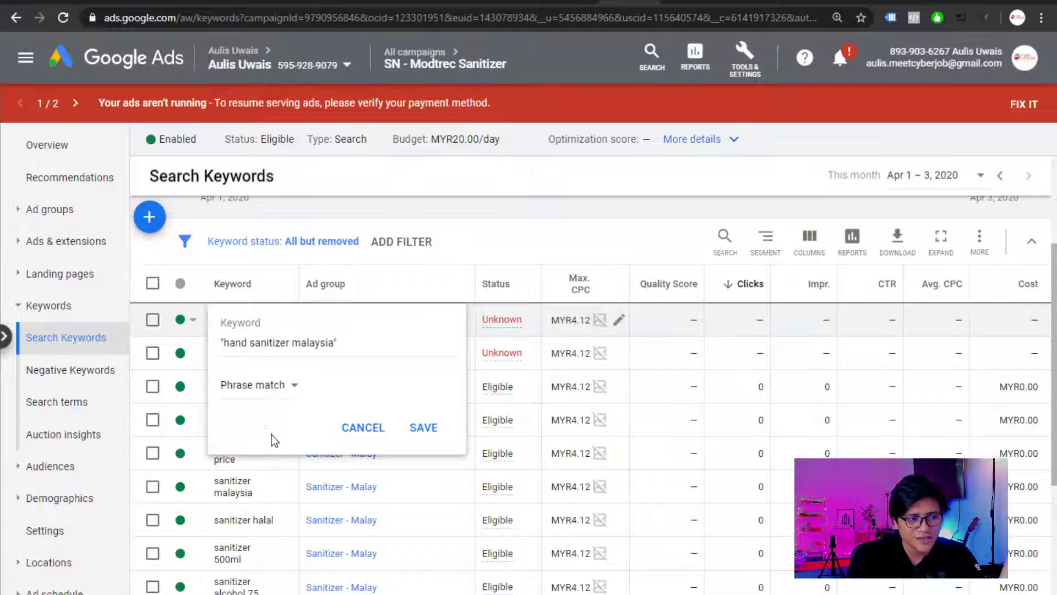
{"action": "left_click", "coordinate": [281, 395]}
{"action": "left_click", "coordinate": [283, 455]}
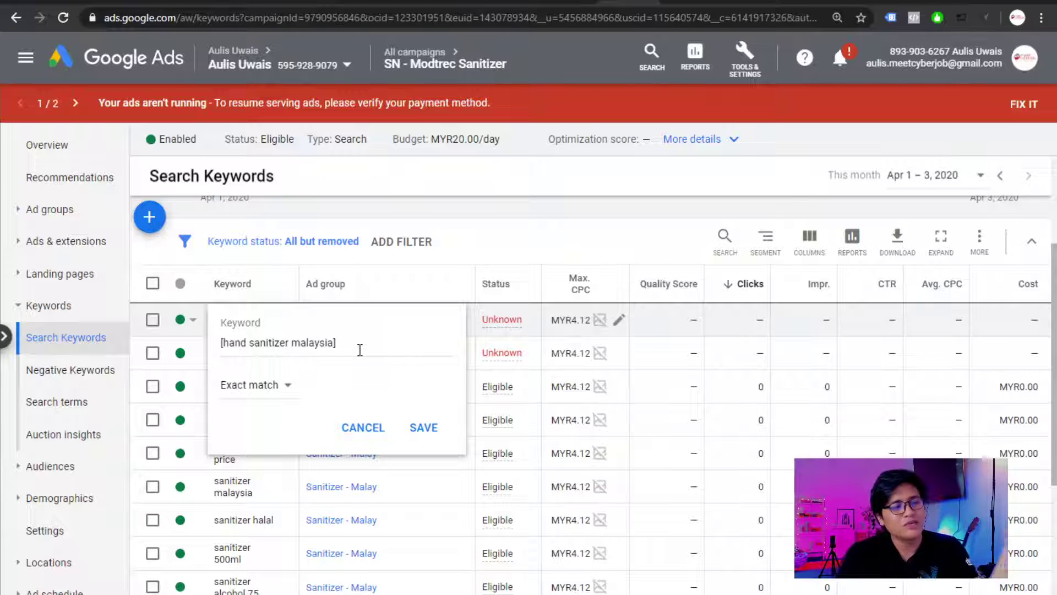
{"action": "left_click", "coordinate": [248, 347]}
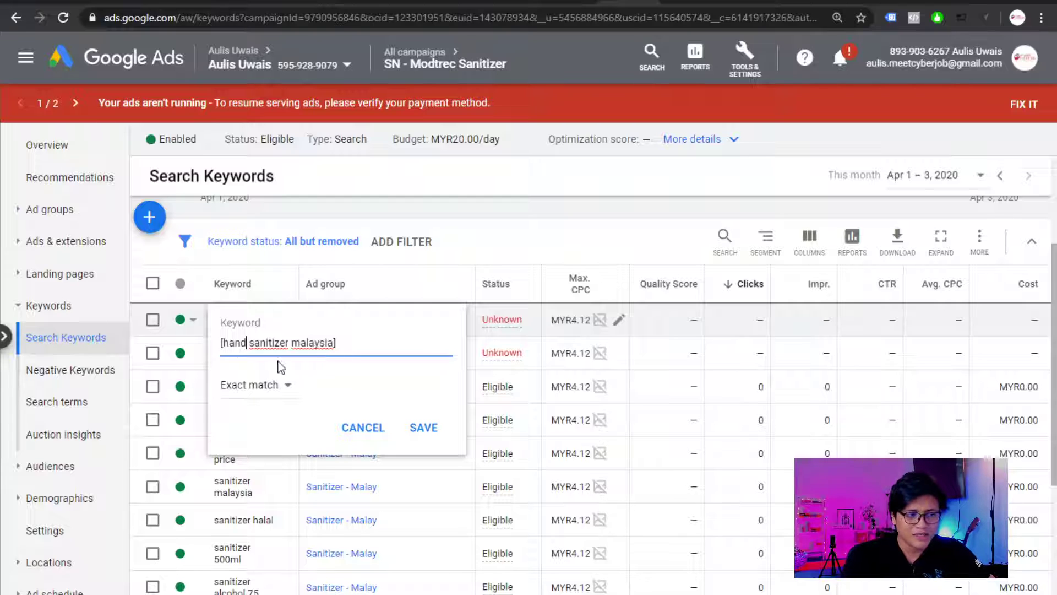
{"action": "left_click_drag", "start_coordinate": [222, 343], "coordinate": [331, 344]}
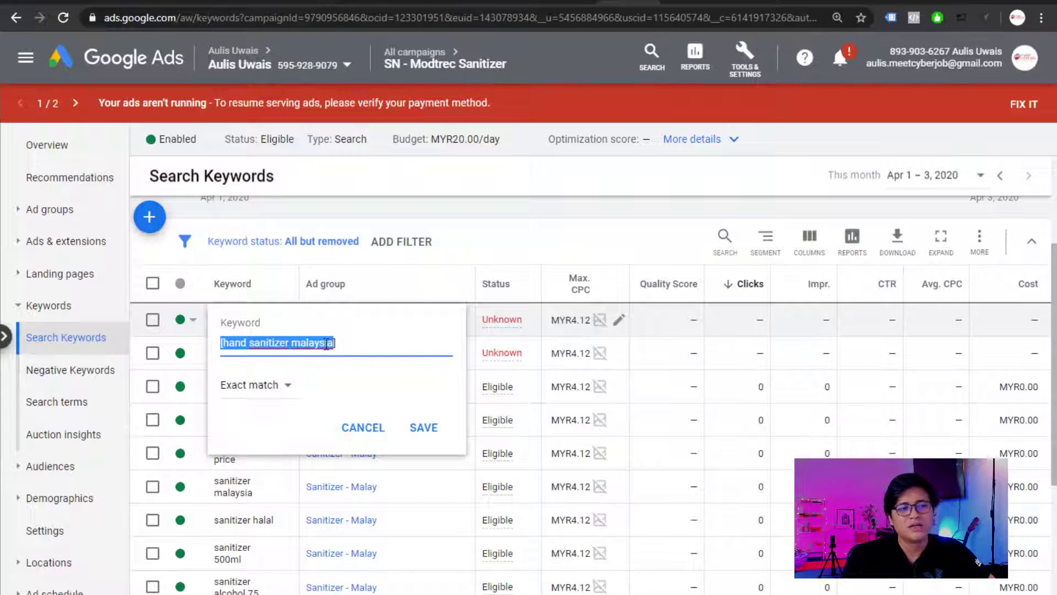
{"action": "left_click", "coordinate": [294, 345]}
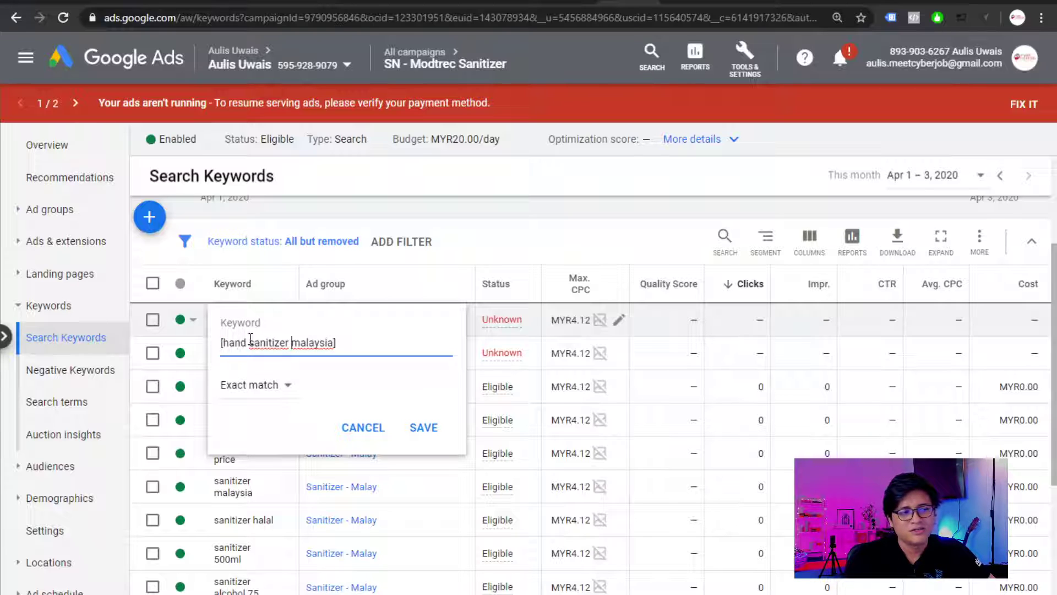
{"action": "left_click_drag", "start_coordinate": [222, 344], "coordinate": [348, 342]}
{"action": "left_click", "coordinate": [380, 336]}
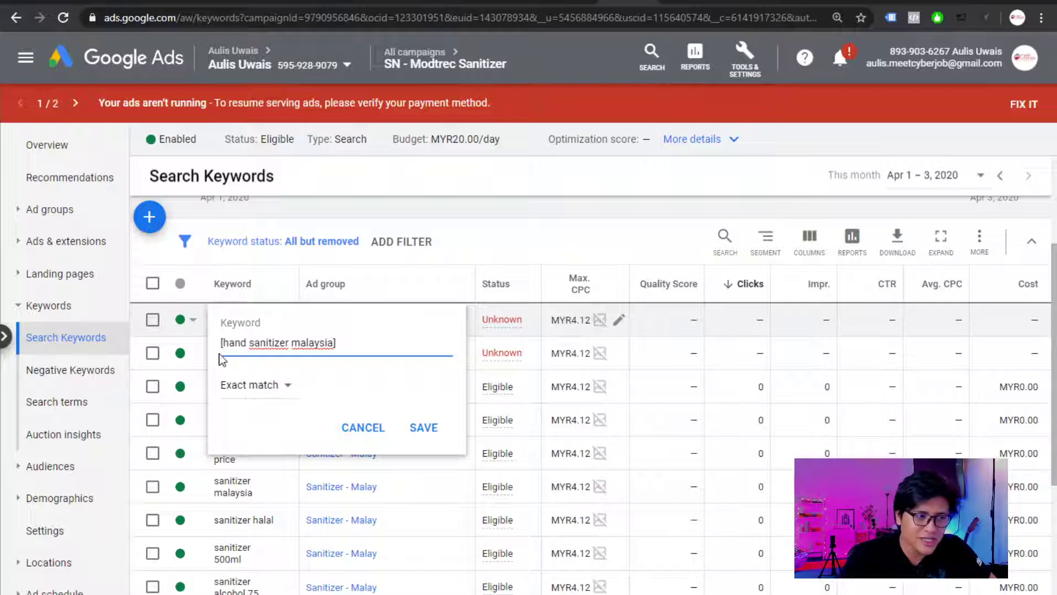
{"action": "left_click_drag", "start_coordinate": [227, 345], "coordinate": [333, 346]}
{"action": "left_click", "coordinate": [433, 427]}
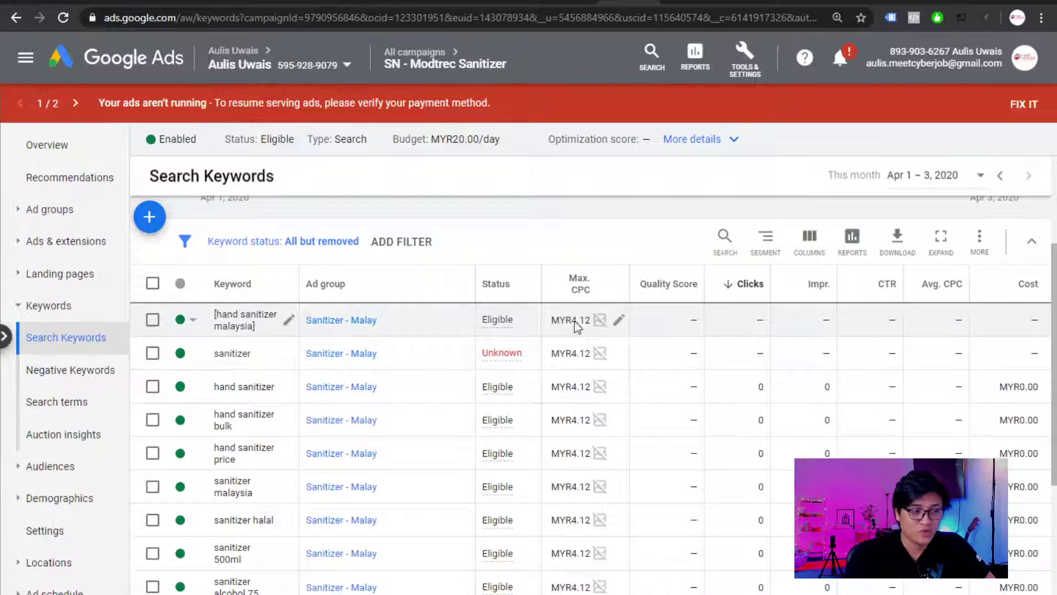
Set a keyword-specific maximum CPC bid of MYR 3.51 for the exact-match keyword [hand sanitizer malaysia]
{"action": "left_click", "coordinate": [619, 320]}
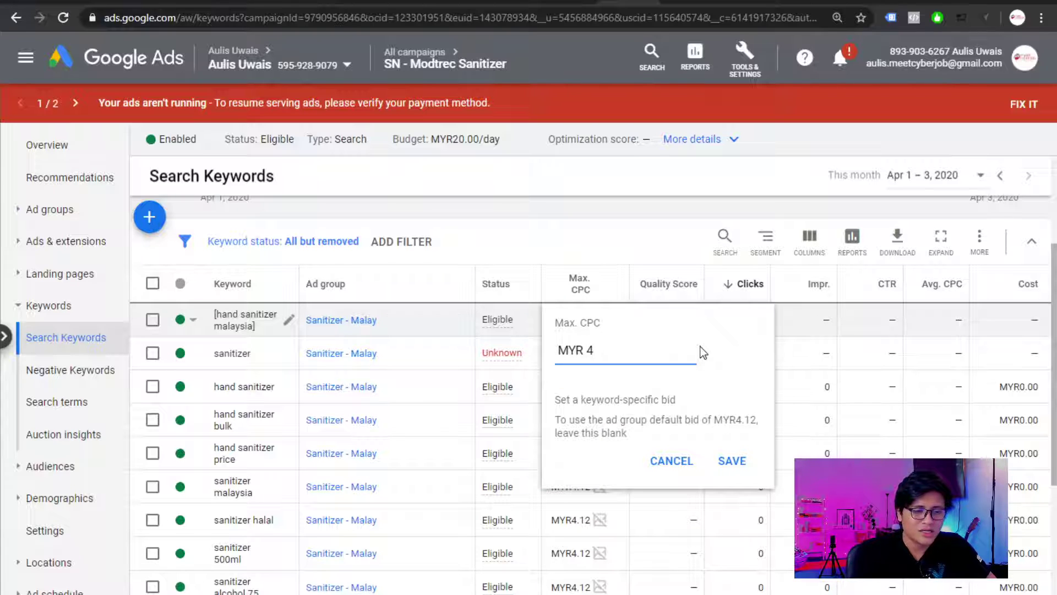
{"action": "key", "text": "Return"}
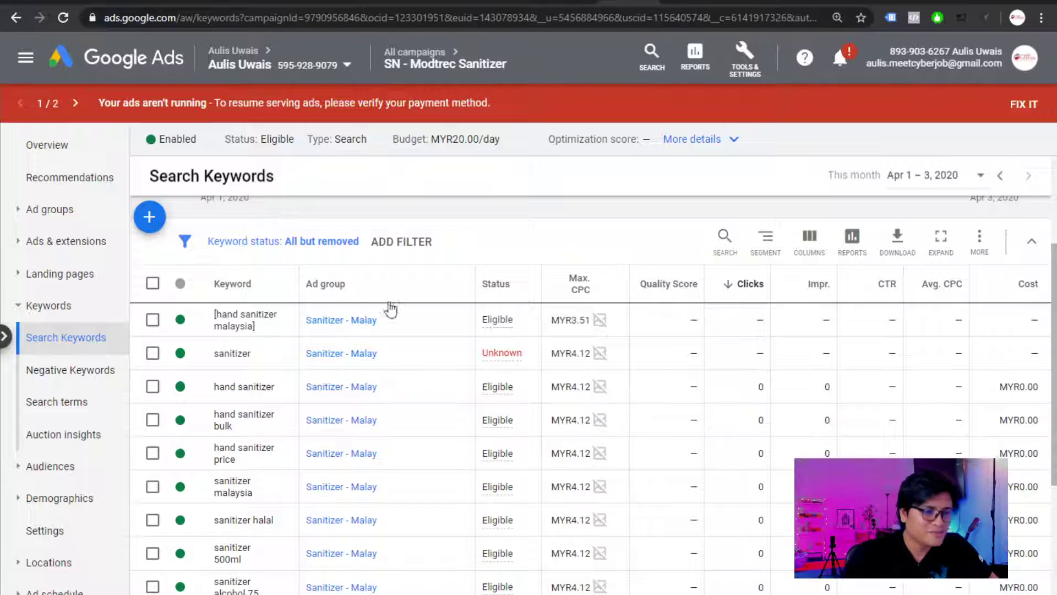
{"action": "scroll", "coordinate": [240, 355], "scroll_direction": "down", "scroll_amount": 1}
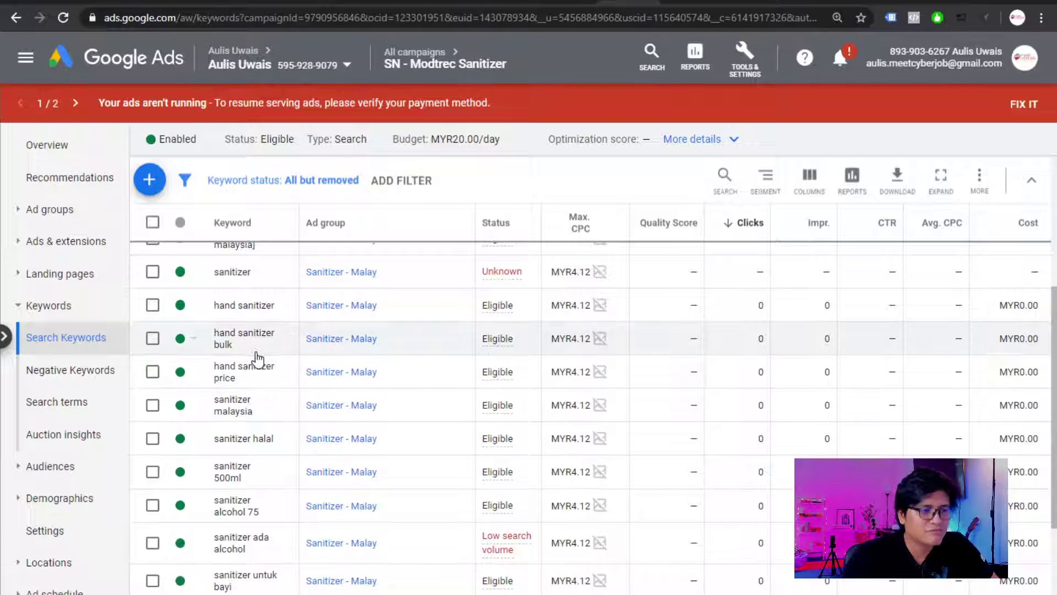
{"action": "scroll", "coordinate": [249, 366], "scroll_direction": "up", "scroll_amount": 2}
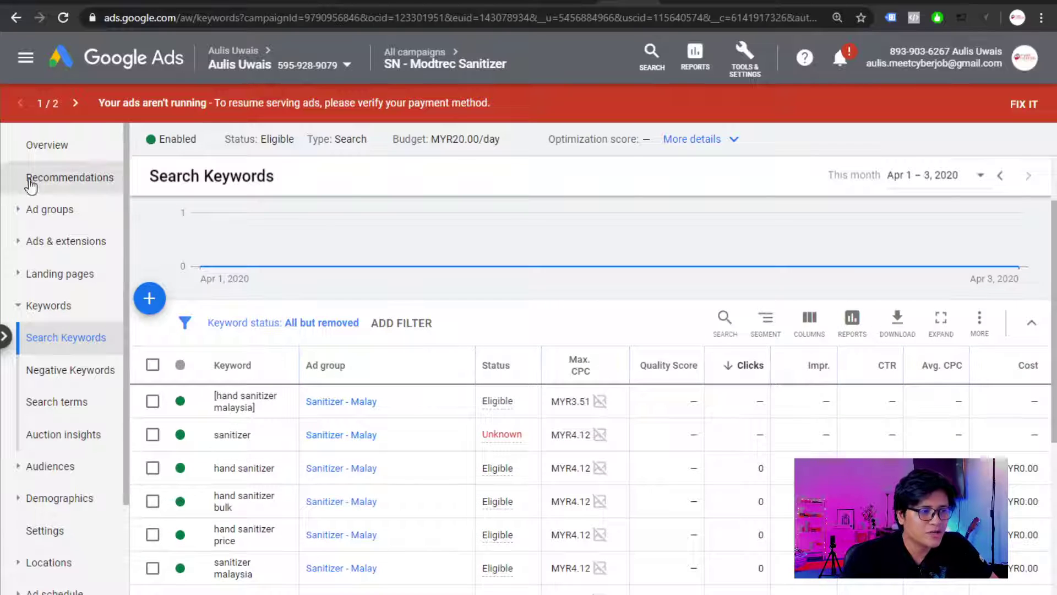
Change the match type of the "hand sanitizer" keyword to Phrase match and save it
{"action": "scroll", "coordinate": [244, 440], "scroll_direction": "down", "scroll_amount": 1}
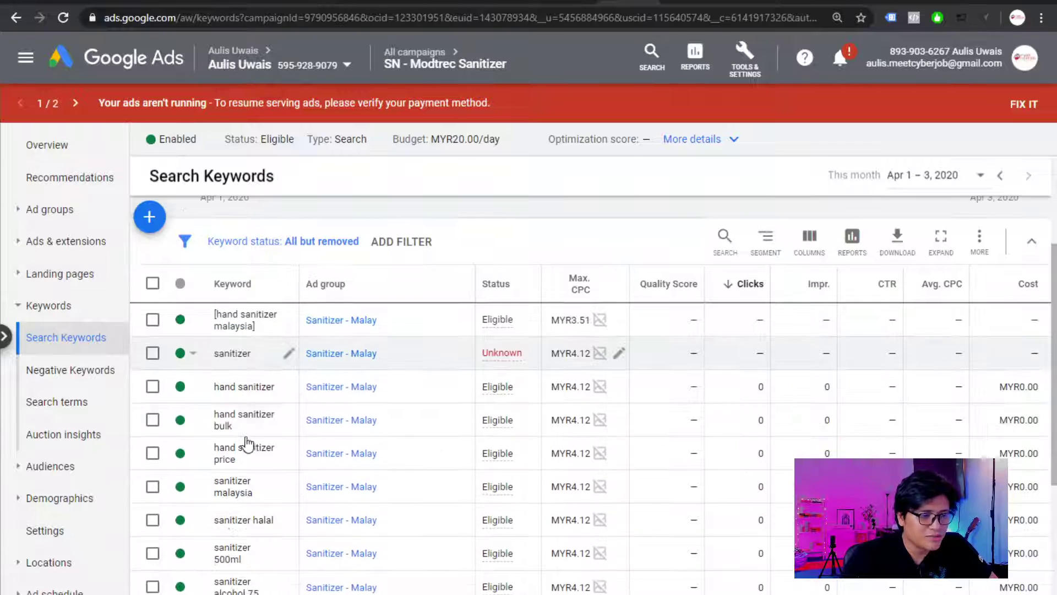
{"action": "left_click", "coordinate": [287, 356]}
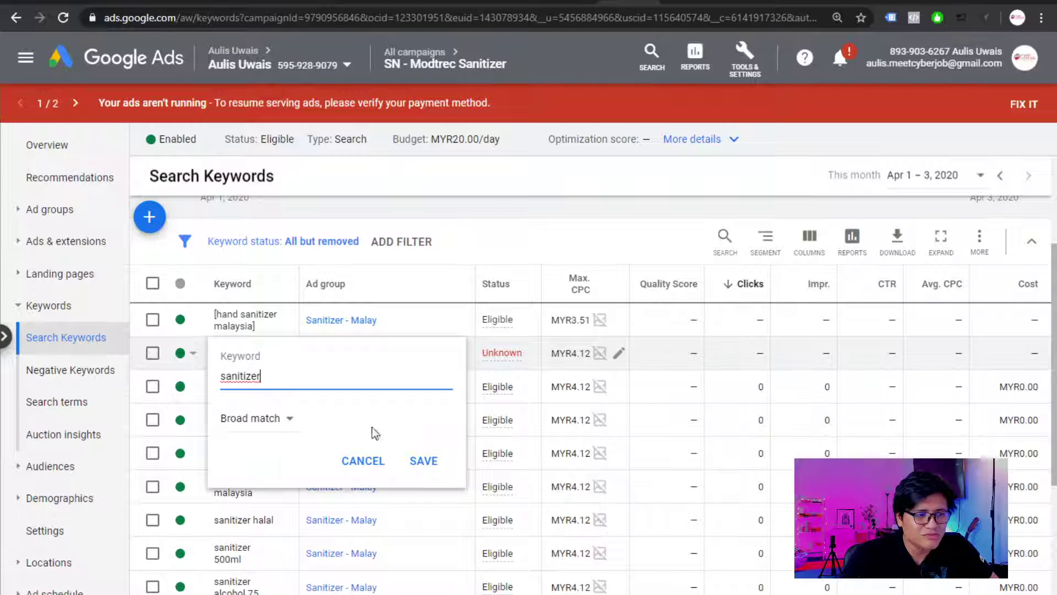
{"action": "left_click", "coordinate": [362, 460]}
{"action": "left_click", "coordinate": [287, 387]}
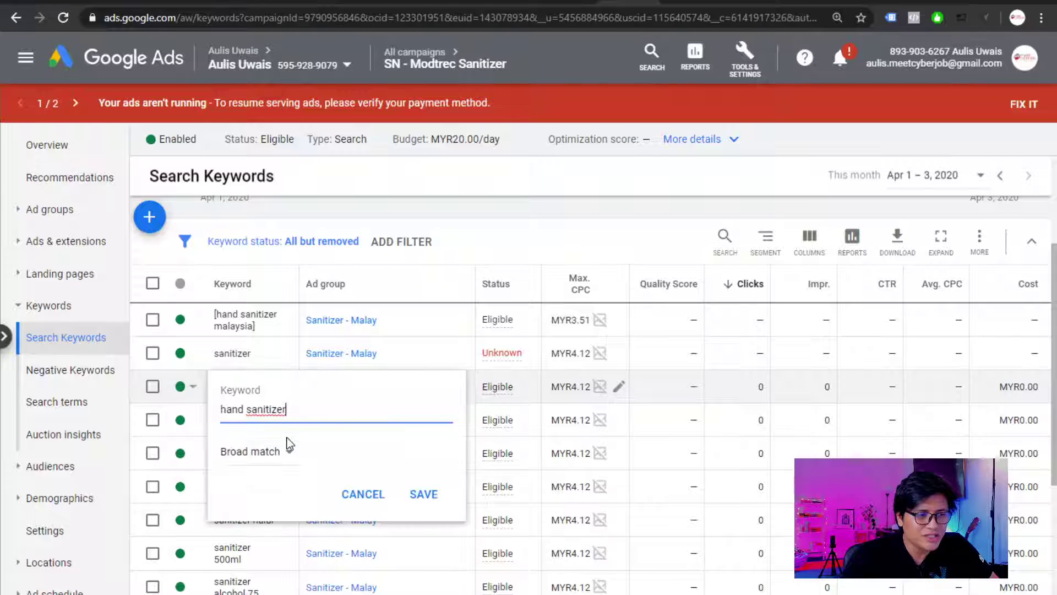
{"action": "left_click", "coordinate": [287, 446]}
{"action": "left_click", "coordinate": [278, 495]}
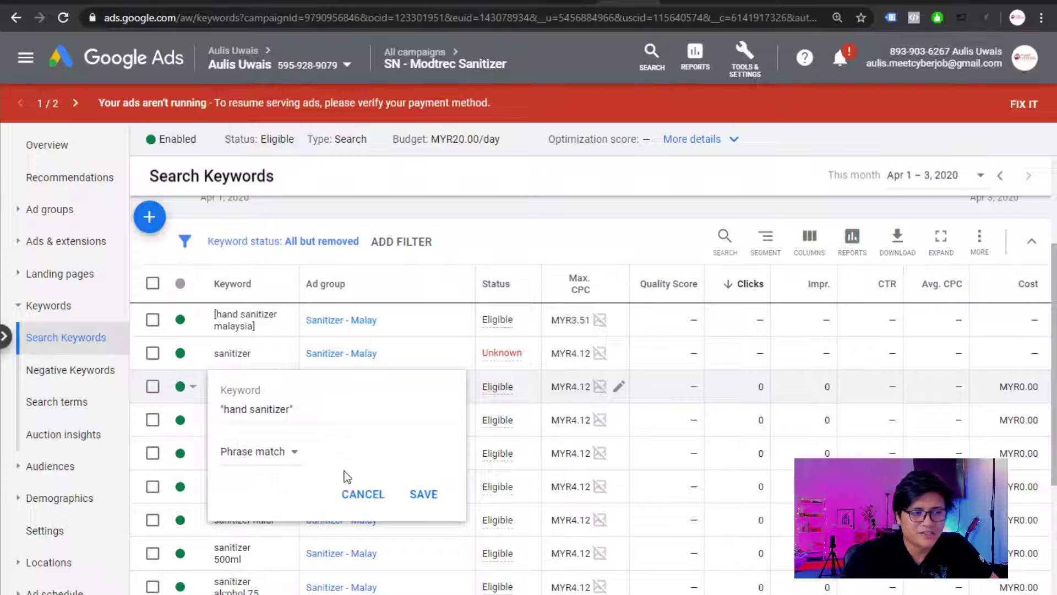
{"action": "left_click", "coordinate": [429, 493]}
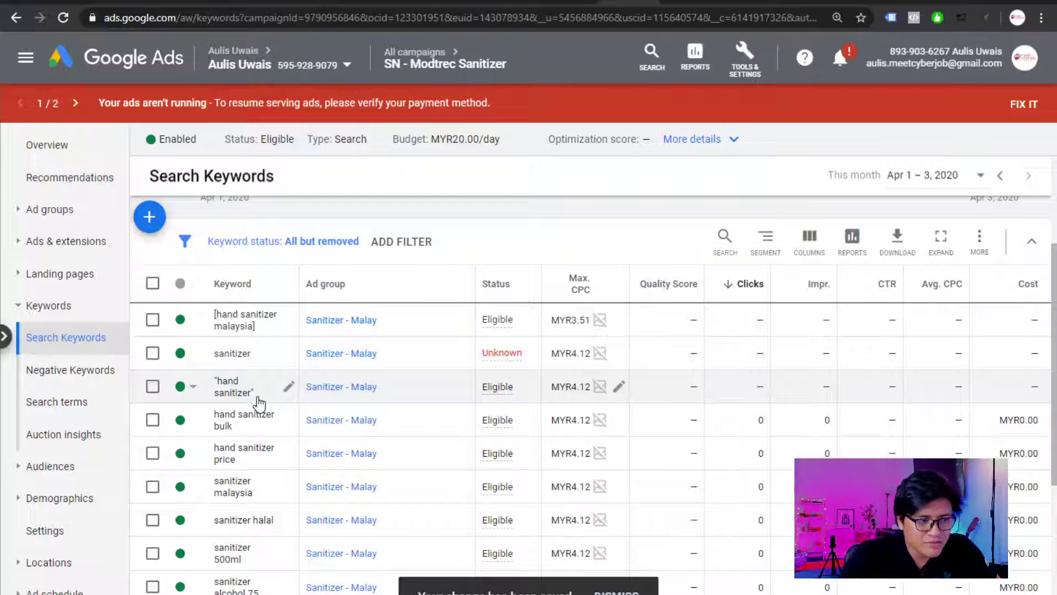
{"action": "left_click_drag", "start_coordinate": [256, 392], "coordinate": [218, 392]}
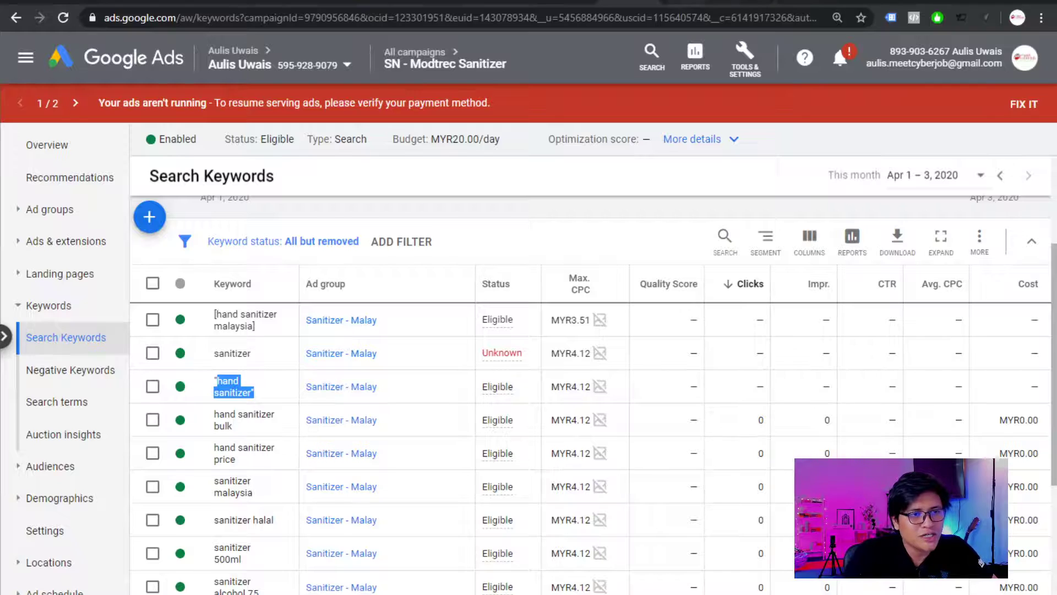
Switch to the Google search page, search for "hand sanitizer" and view the related search suggestions
{"action": "key", "text": "ctrl+Tab"}
{"action": "left_click_drag", "start_coordinate": [226, 66], "coordinate": [34, 81]}
{"action": "type", "text": "hand sanitizer"}
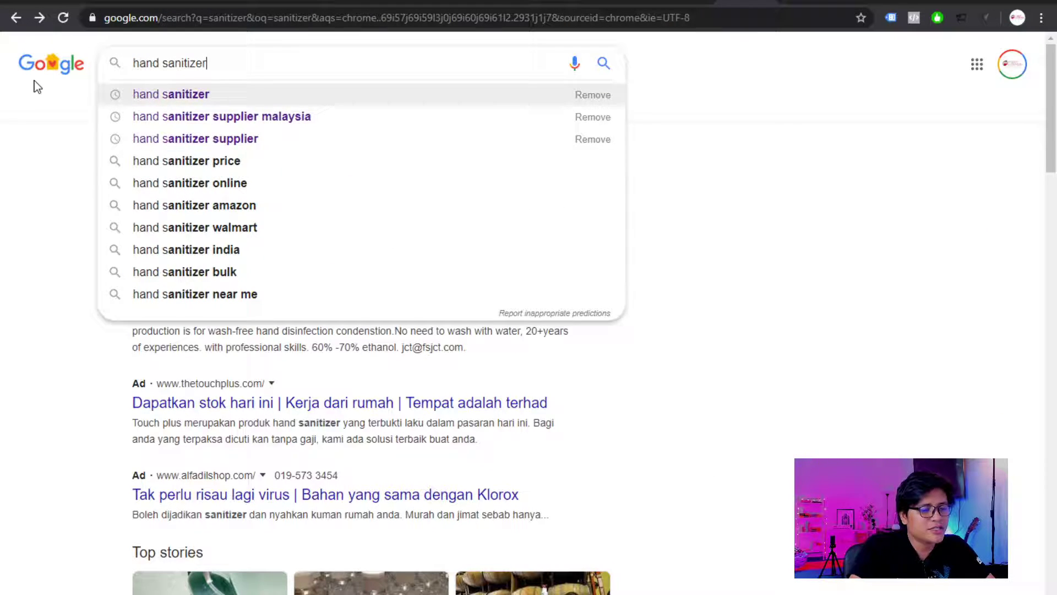
{"action": "key", "text": "Return"}
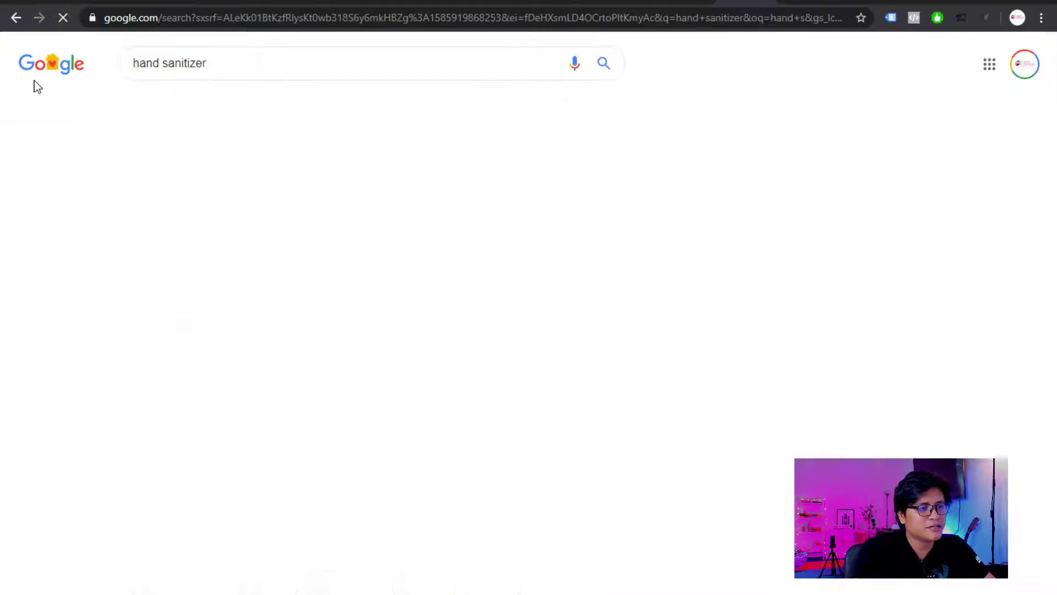
{"action": "left_click", "coordinate": [224, 60]}
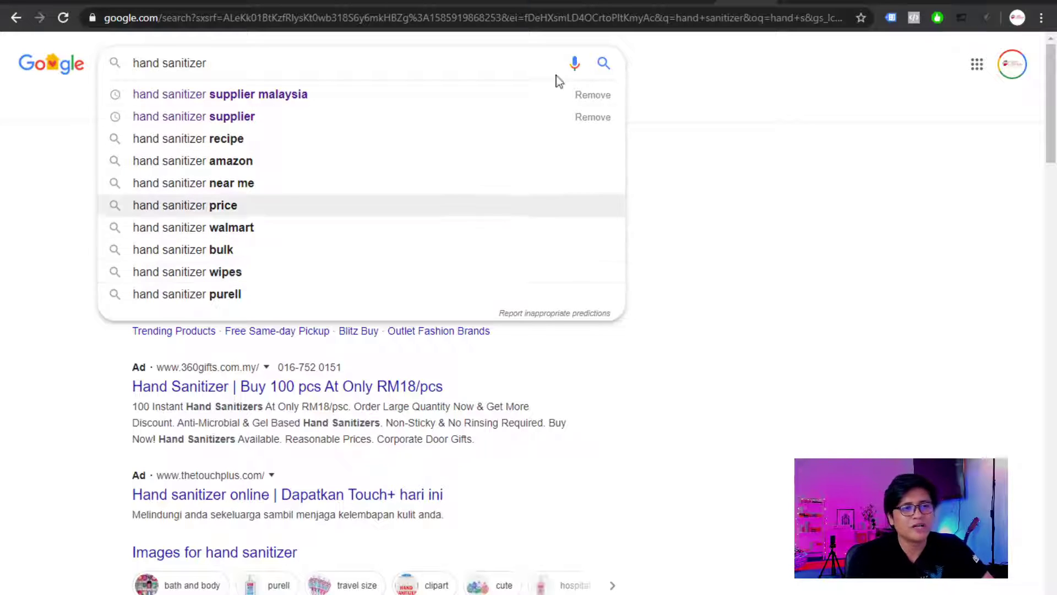
{"action": "left_click", "coordinate": [785, 225]}
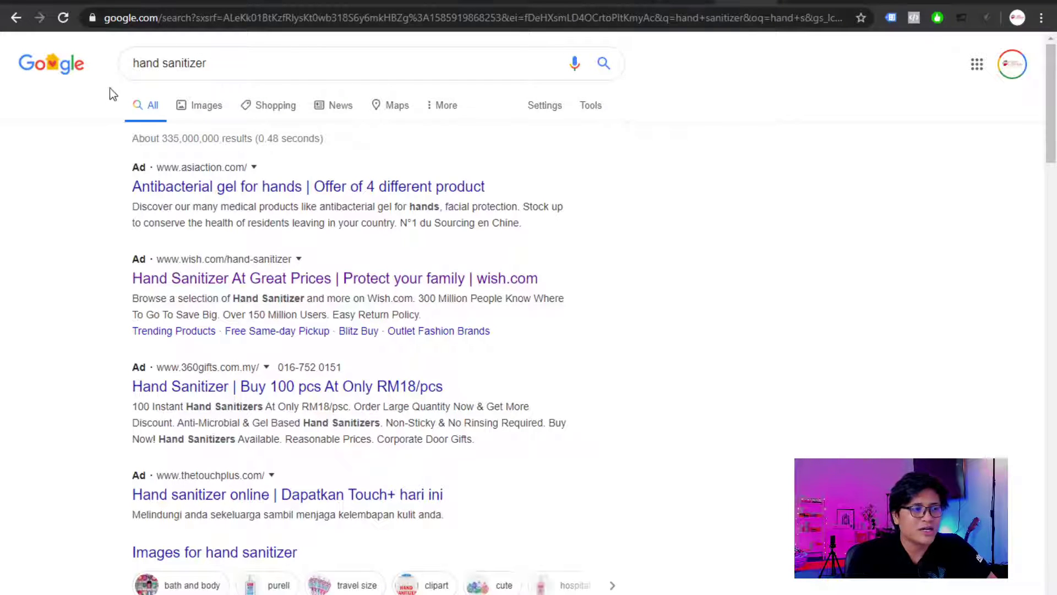
Extend the Google query to "harga hand sanitizer" to examine the phrase within a longer search
{"action": "left_click", "coordinate": [220, 73]}
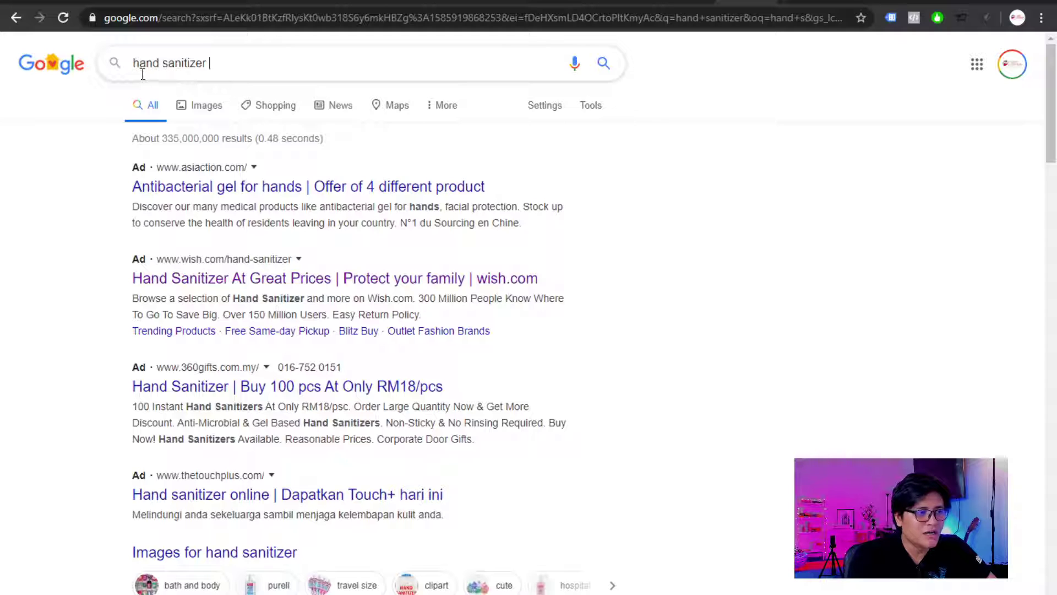
{"action": "key", "text": "Home"}
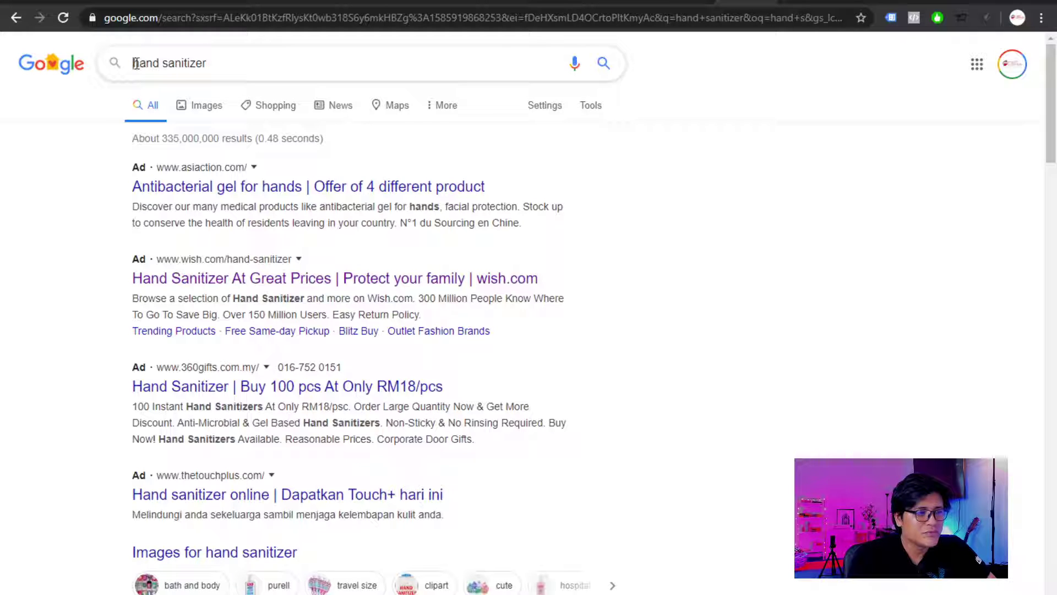
{"action": "type", "text": "harga"}
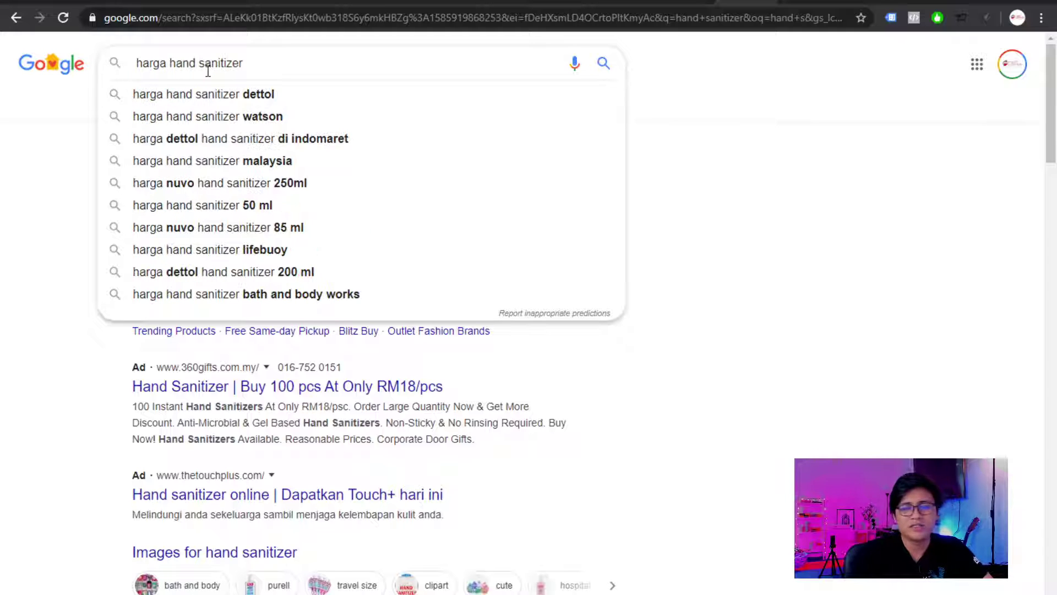
{"action": "left_click", "coordinate": [803, 138]}
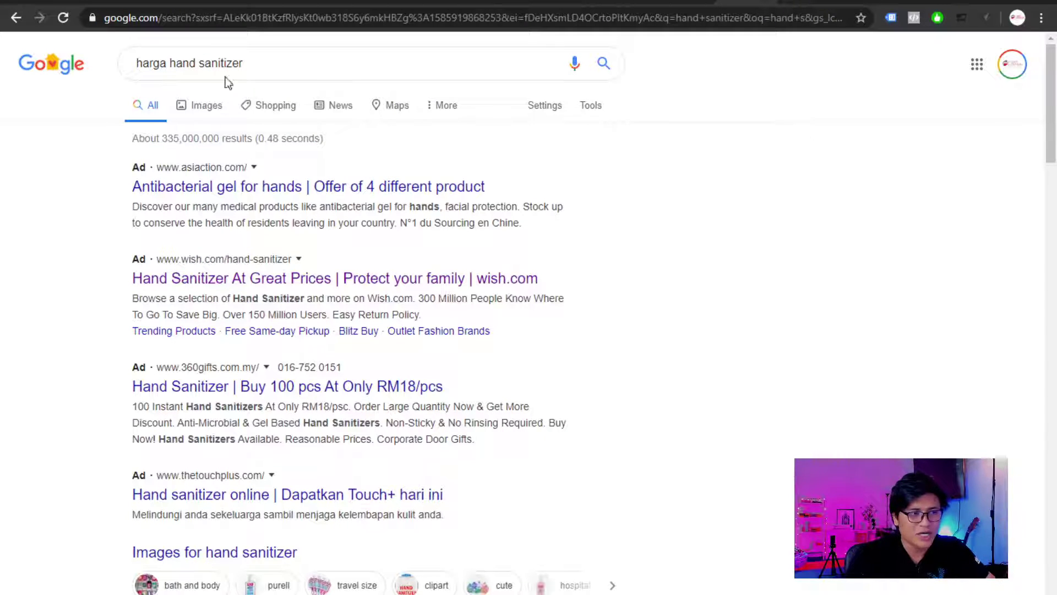
{"action": "left_click_drag", "start_coordinate": [254, 63], "coordinate": [171, 76]}
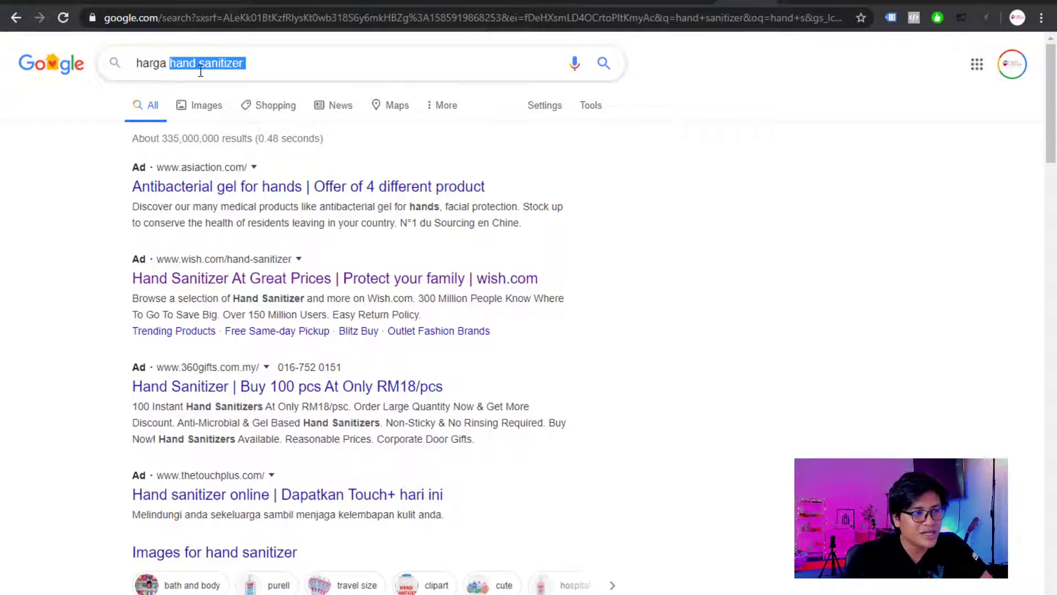
{"action": "left_click", "coordinate": [220, 63]}
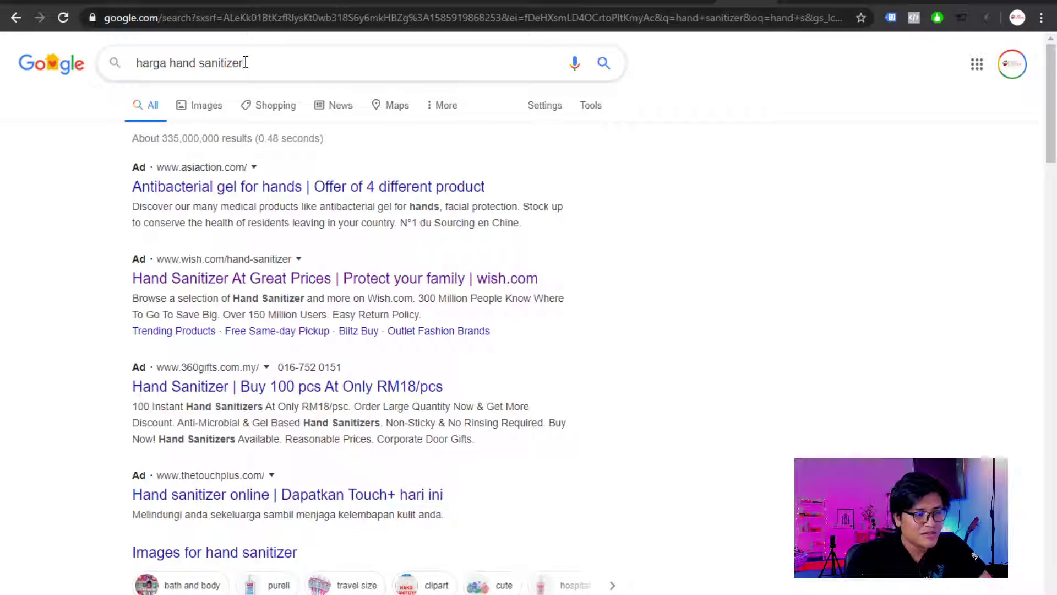
{"action": "left_click", "coordinate": [246, 63]}
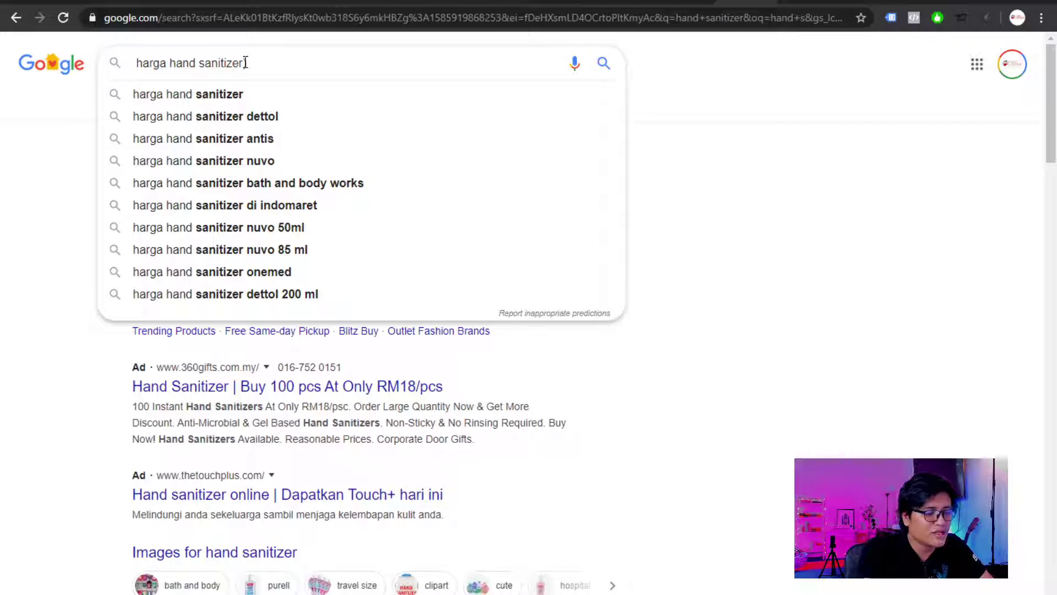
Put parentheses around "hand sanitizer" in the Google query and replace "harga" with "kilang"
{"action": "type", "text": ")"}
{"action": "key", "text": "ctrl+Left"}
{"action": "key", "text": "ctrl+Left"}
{"action": "type", "text": "("}
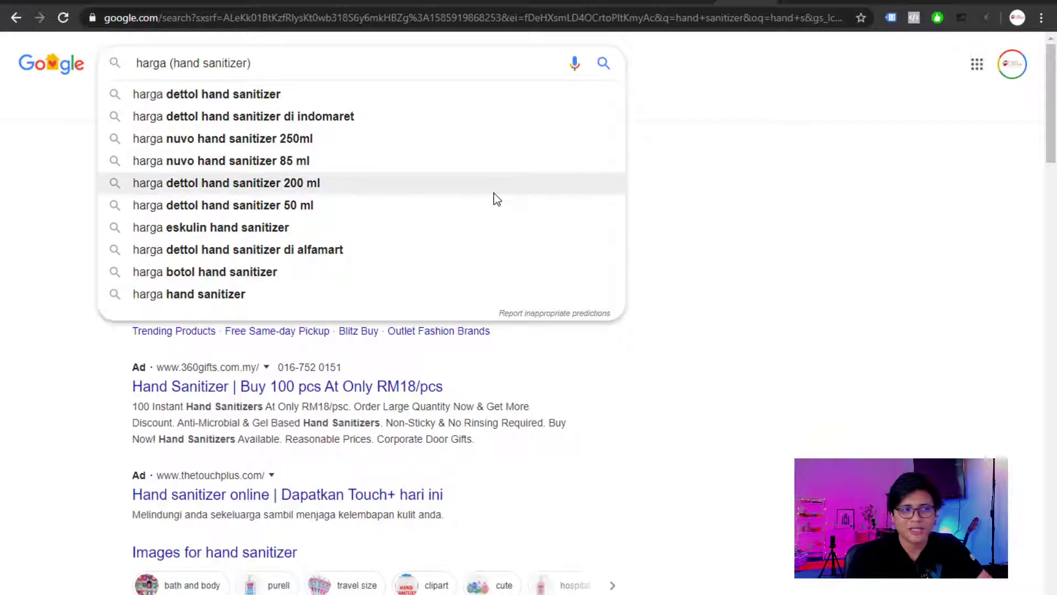
{"action": "left_click_drag", "start_coordinate": [166, 63], "coordinate": [112, 77]}
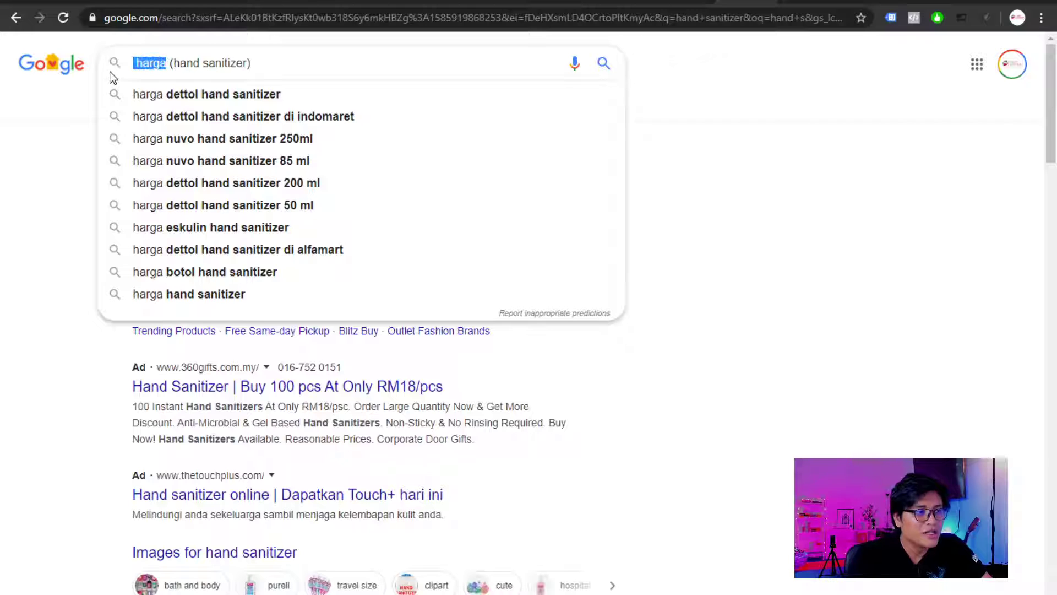
{"action": "type", "text": "kilang"}
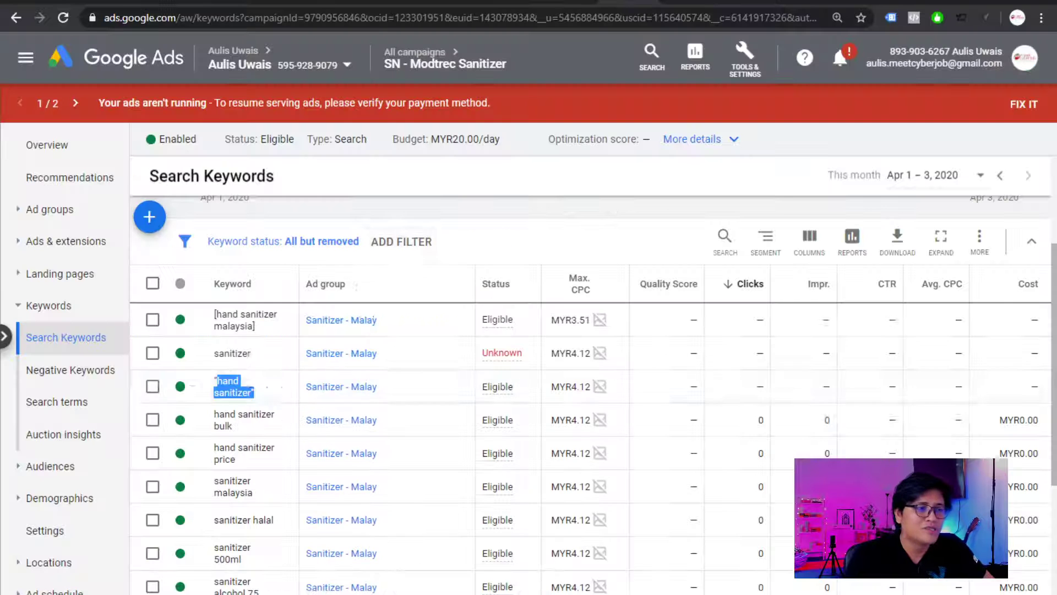
Switch back to Google Ads and add "kilang" and "supplier" as campaign-level negative keywords for SN - Modtrec Sanitizer, saving them
{"action": "left_click", "coordinate": [88, 370]}
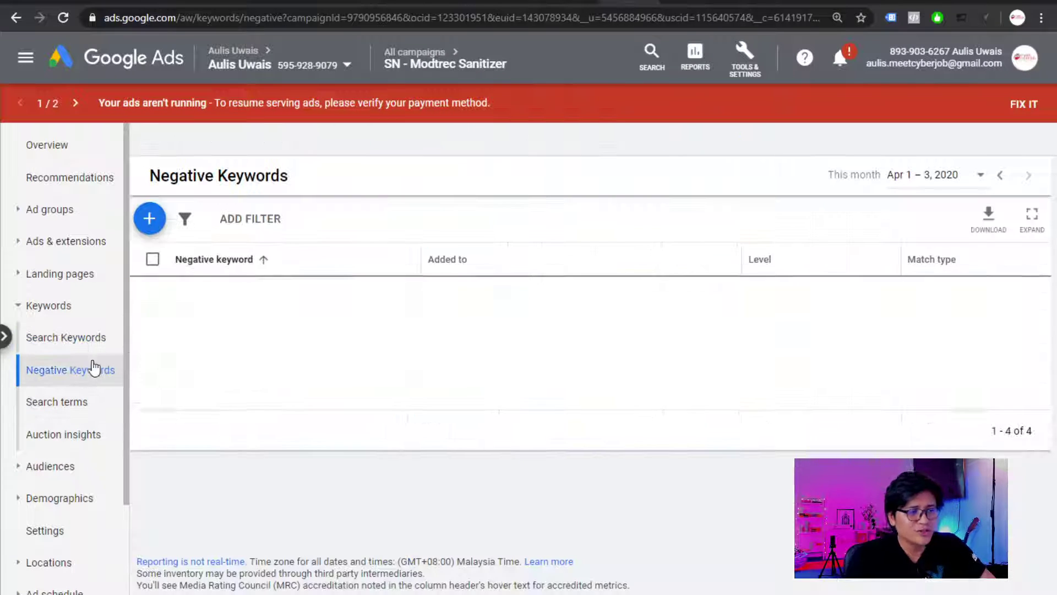
{"action": "left_click", "coordinate": [149, 219]}
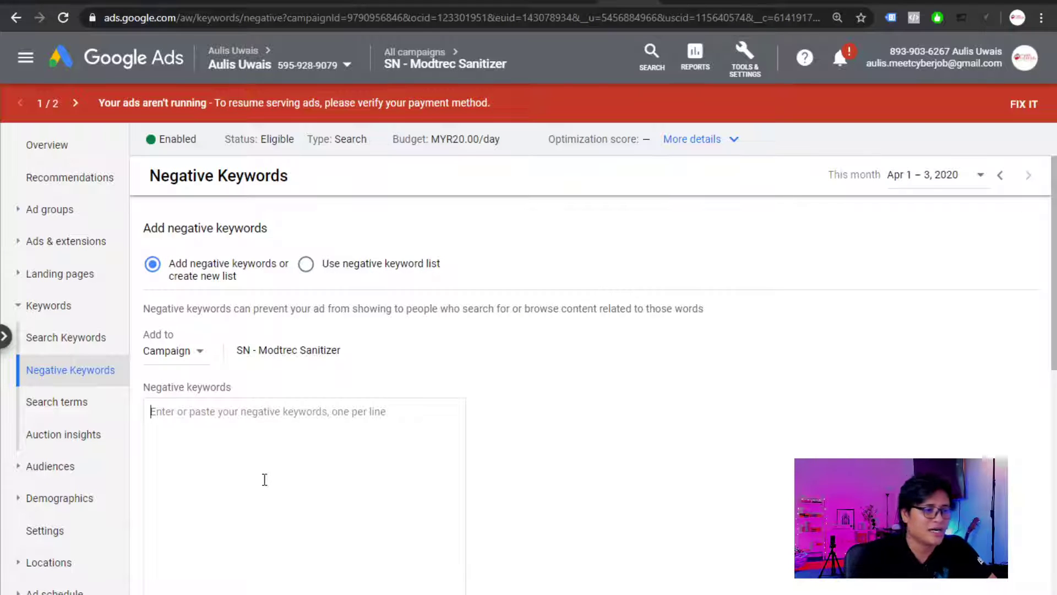
{"action": "type", "text": "kilang "}
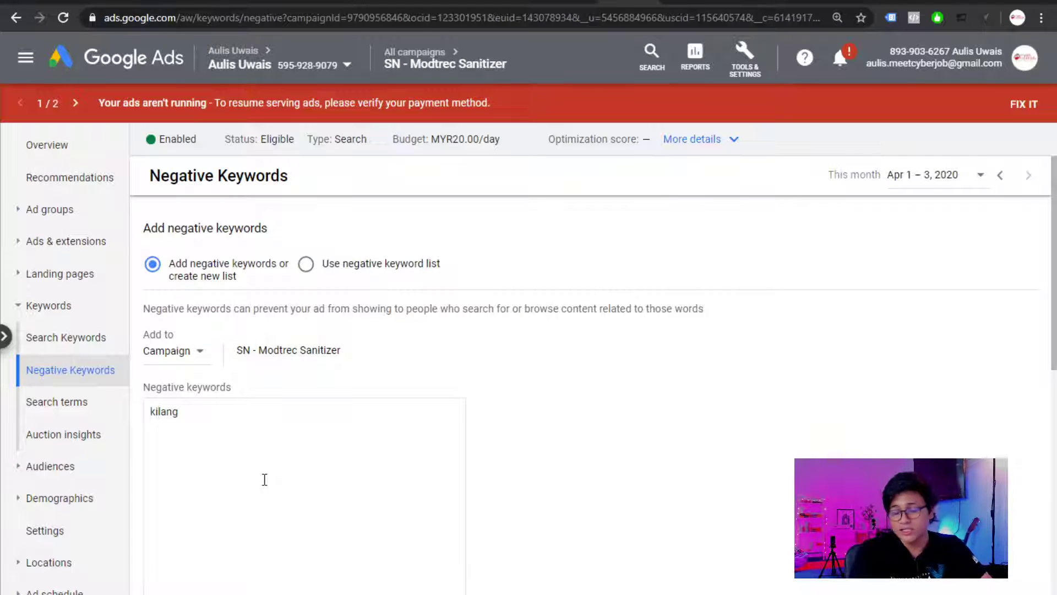
{"action": "type", "text": "supplier"}
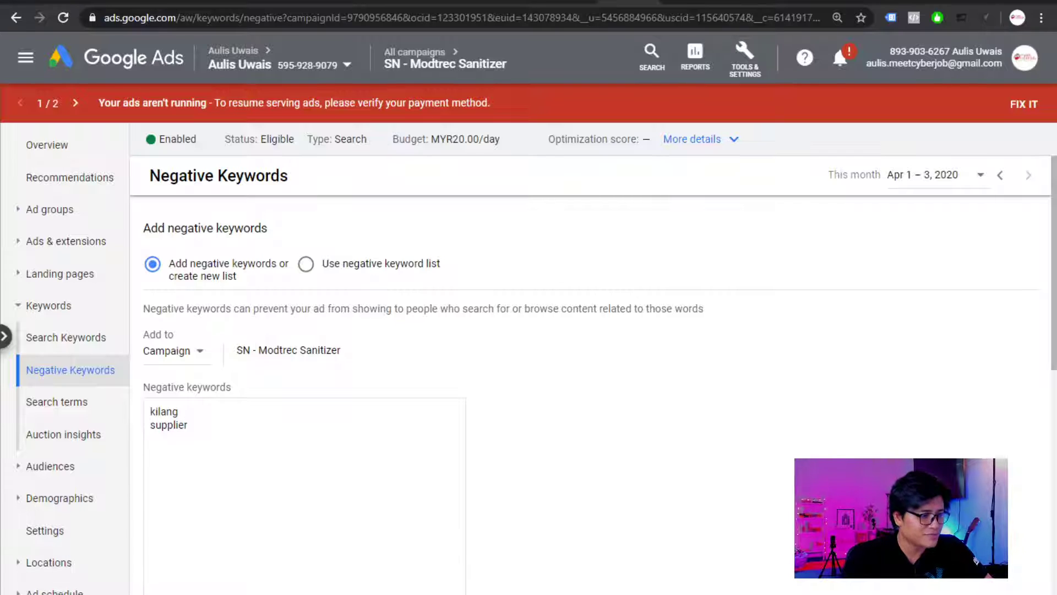
{"action": "scroll", "coordinate": [229, 472], "scroll_direction": "down", "scroll_amount": 4}
{"action": "left_click", "coordinate": [160, 584]}
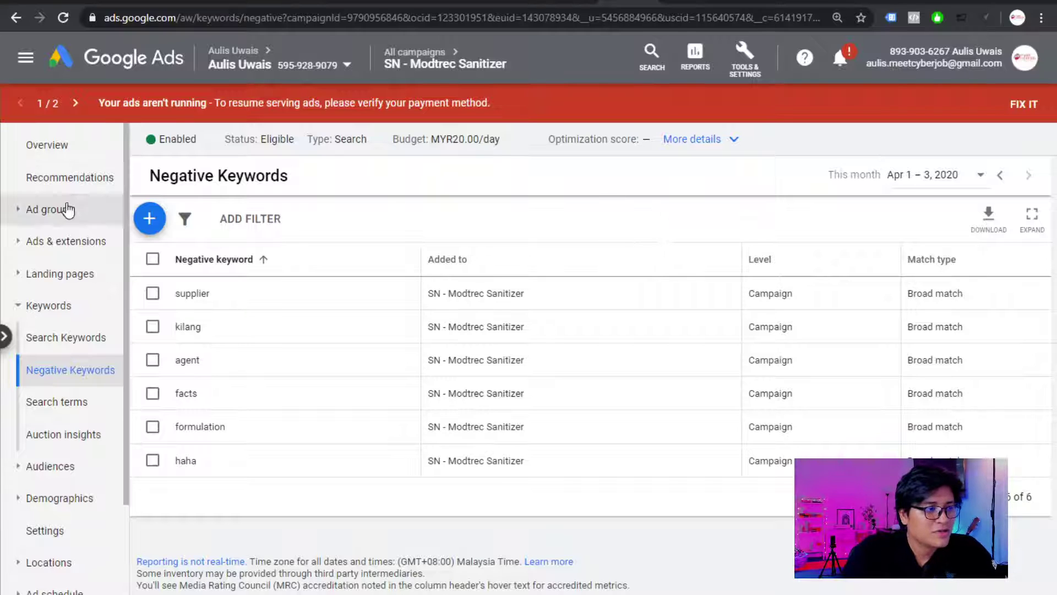
View the campaign's ads, and read the Ad Rank and Quality Score formulas in the Google Ads blog article
{"action": "left_click", "coordinate": [90, 245]}
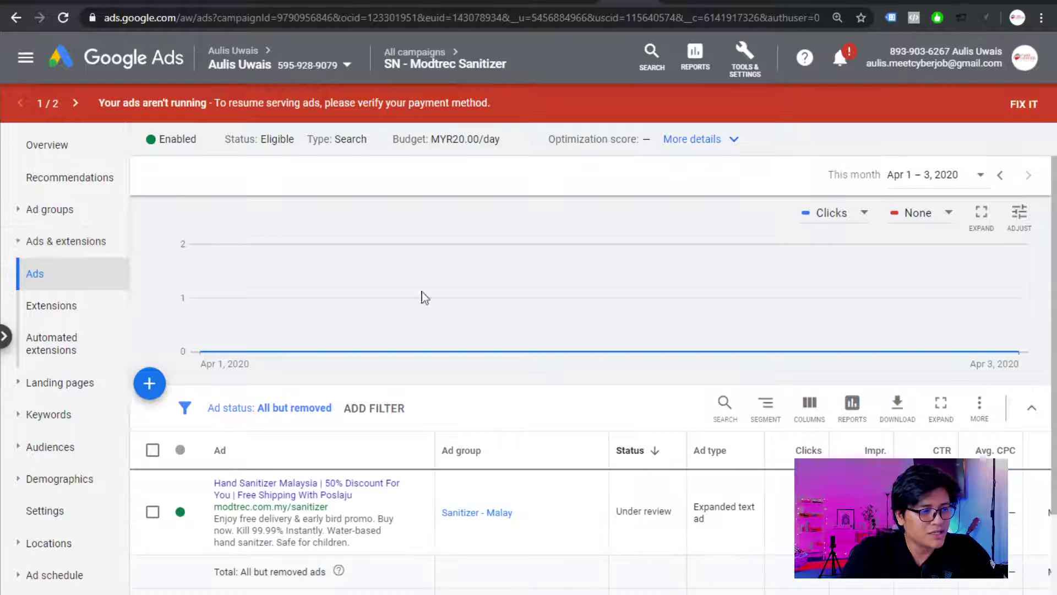
{"action": "scroll", "coordinate": [424, 298], "scroll_direction": "down", "scroll_amount": 1}
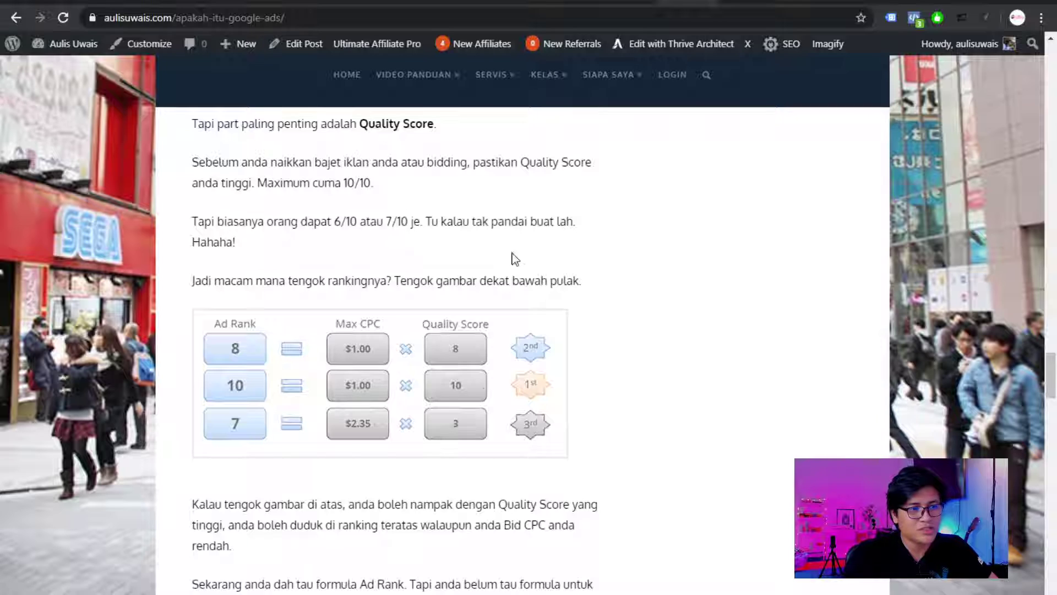
{"action": "scroll", "coordinate": [465, 278], "scroll_direction": "up", "scroll_amount": 6}
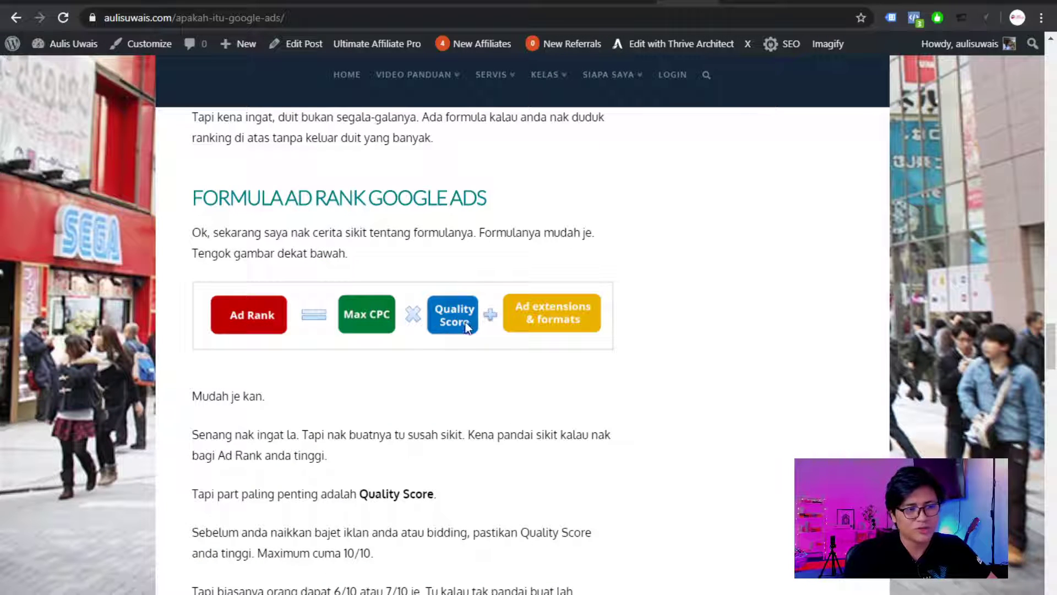
{"action": "scroll", "coordinate": [457, 331], "scroll_direction": "up", "scroll_amount": 1}
{"action": "scroll", "coordinate": [473, 335], "scroll_direction": "down", "scroll_amount": 8}
{"action": "scroll", "coordinate": [479, 344], "scroll_direction": "down", "scroll_amount": 10}
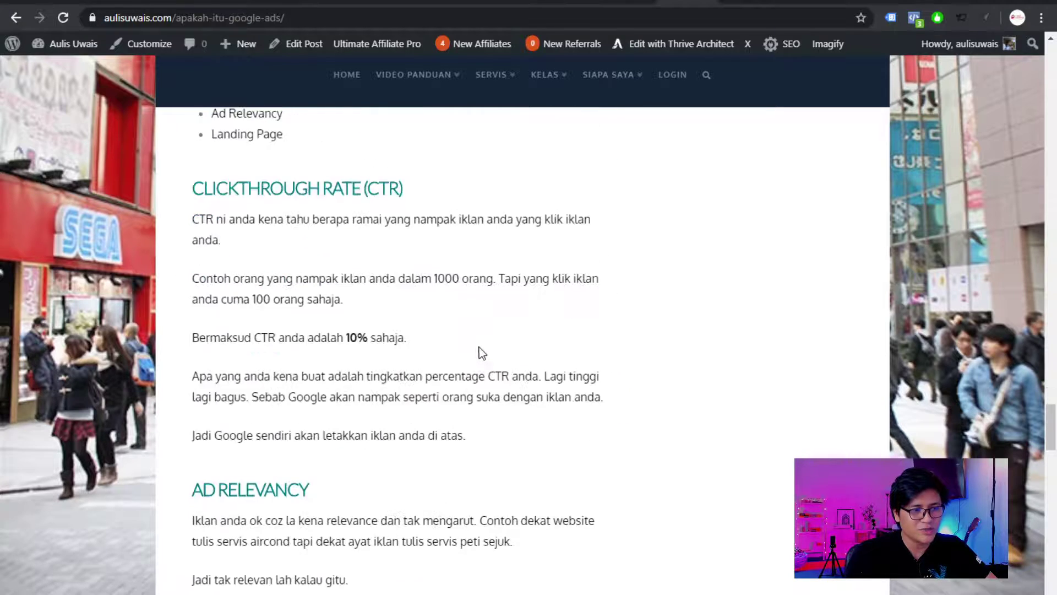
{"action": "scroll", "coordinate": [474, 350], "scroll_direction": "up", "scroll_amount": 5}
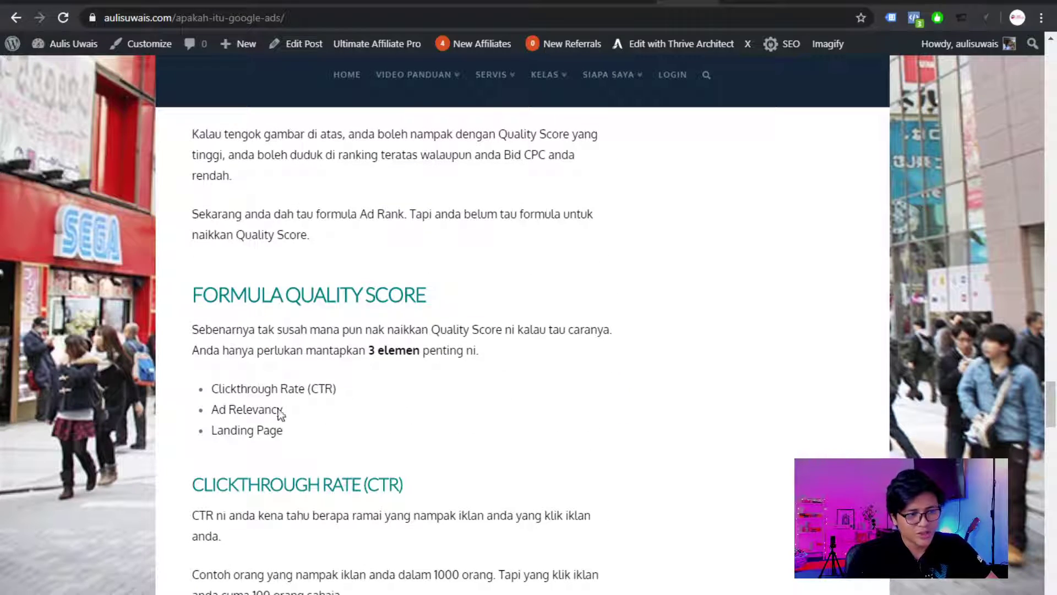
Compare the sanitizer ad in Google Ads with the modtrec.com.my page content, and return to the article's Quality Score formula
{"action": "left_click", "coordinate": [630, 2]}
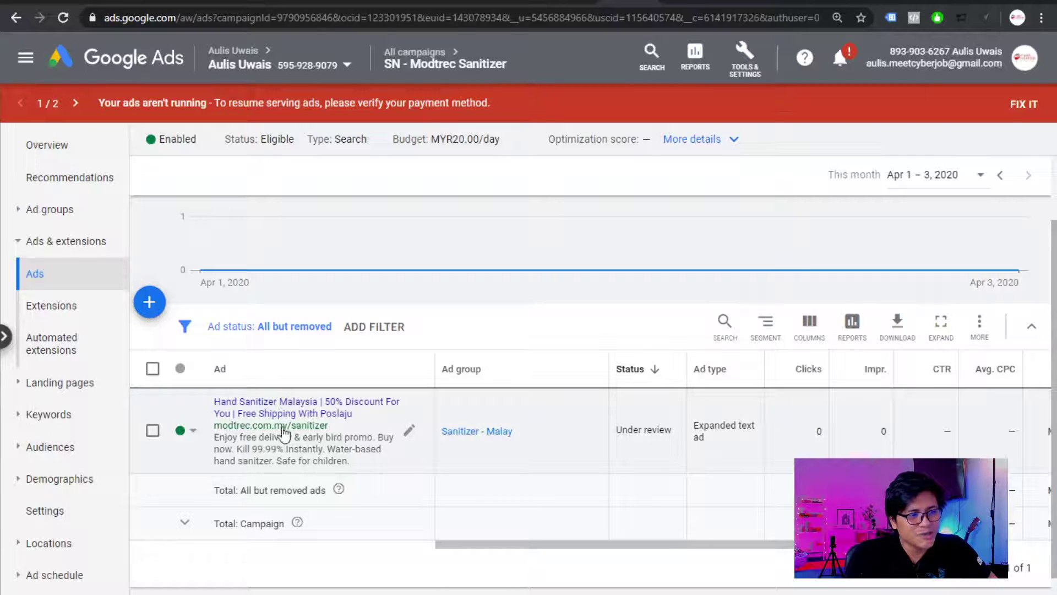
{"action": "left_click", "coordinate": [335, 2]}
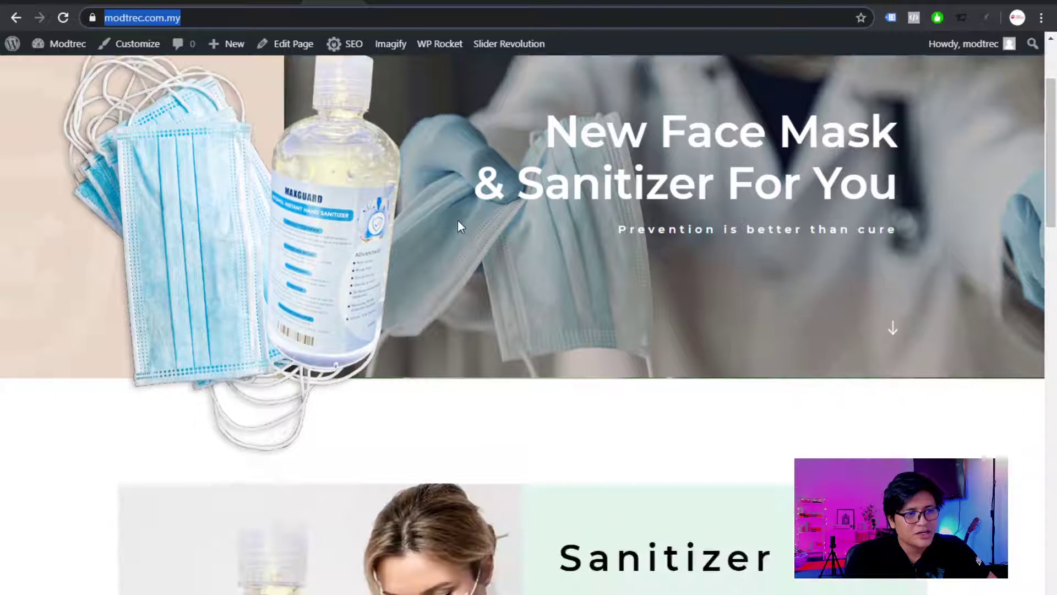
{"action": "scroll", "coordinate": [459, 220], "scroll_direction": "down", "scroll_amount": 20}
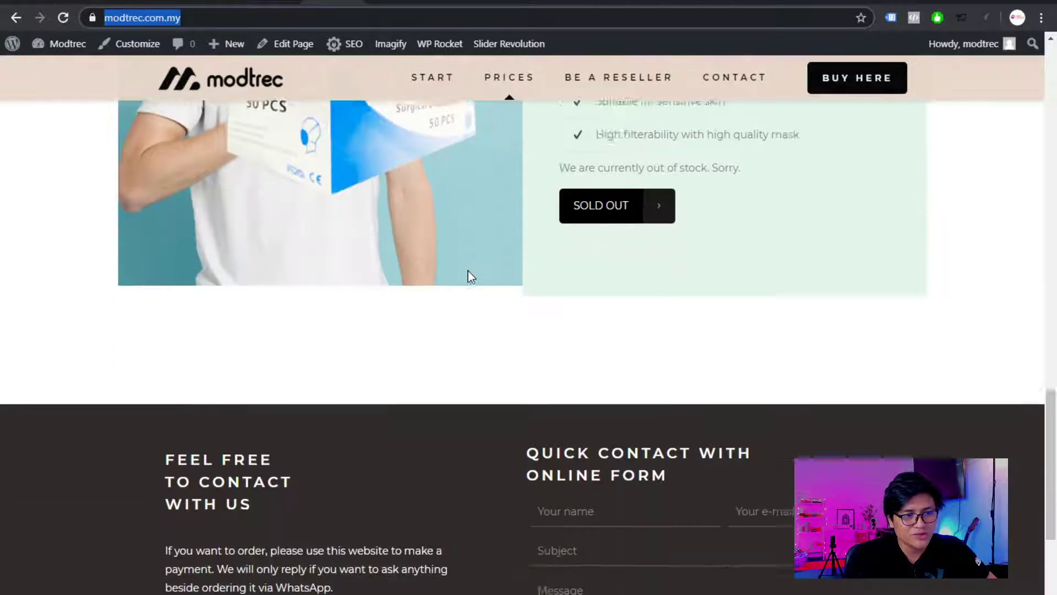
{"action": "scroll", "coordinate": [468, 270], "scroll_direction": "down", "scroll_amount": 3}
{"action": "scroll", "coordinate": [467, 270], "scroll_direction": "up", "scroll_amount": 10}
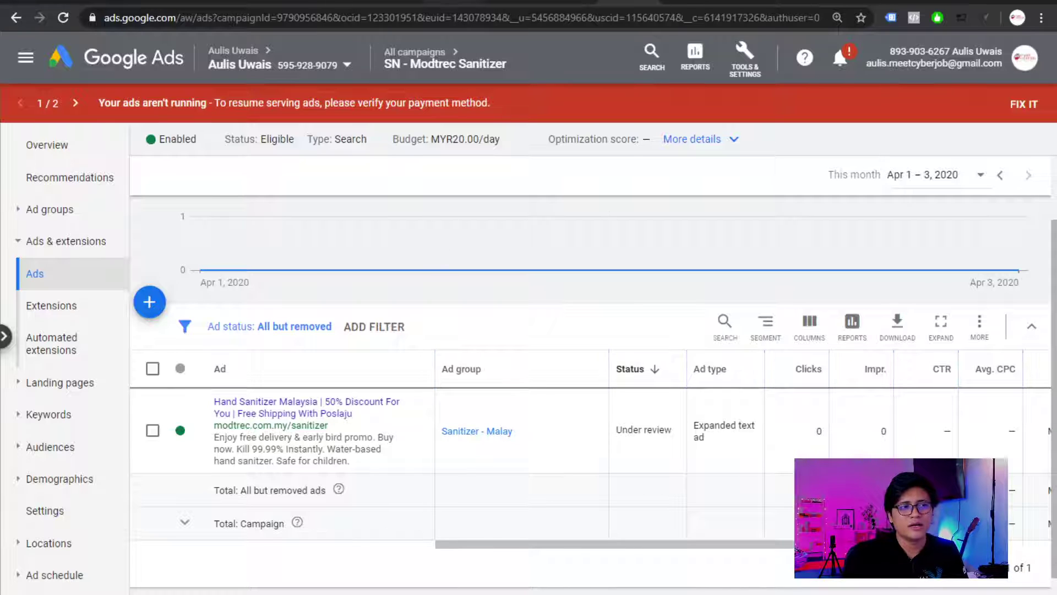
{"action": "left_click", "coordinate": [341, 2]}
{"action": "left_click", "coordinate": [414, 3]}
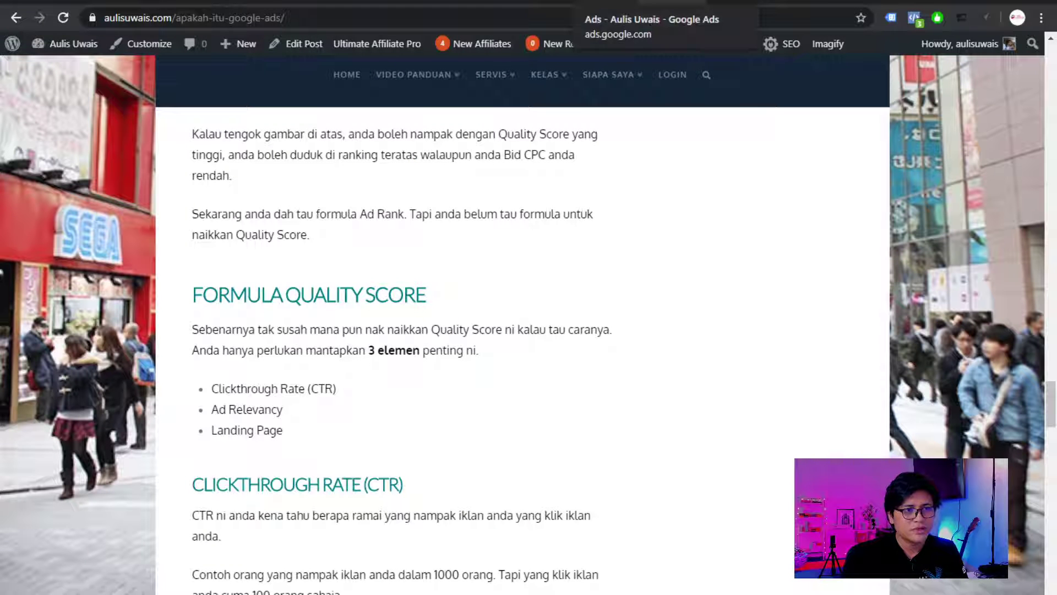
Check the sanitizer ad in Google Ads, inspect the SSL certificate of modtrec.com.my, and return to the campaign's ads list
{"action": "left_click", "coordinate": [633, 6]}
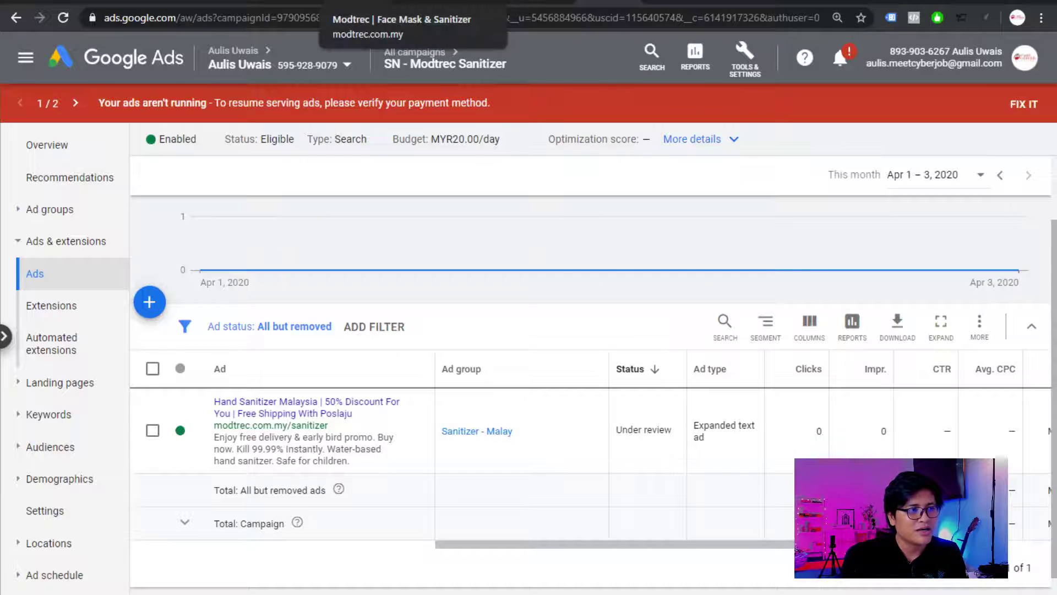
{"action": "left_click", "coordinate": [386, 3]}
{"action": "left_click", "coordinate": [94, 18]}
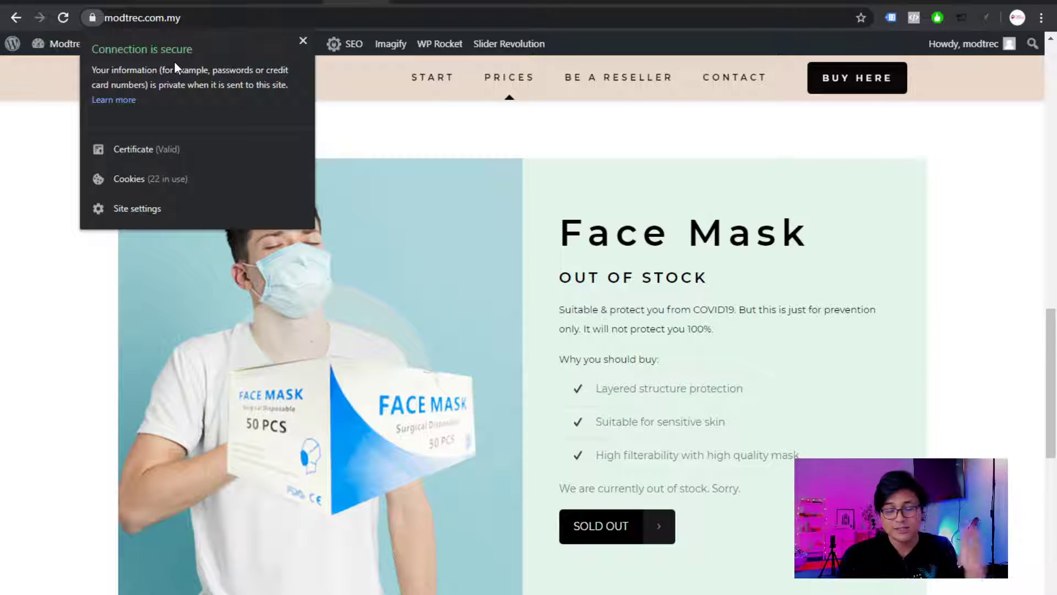
{"action": "left_click", "coordinate": [154, 152]}
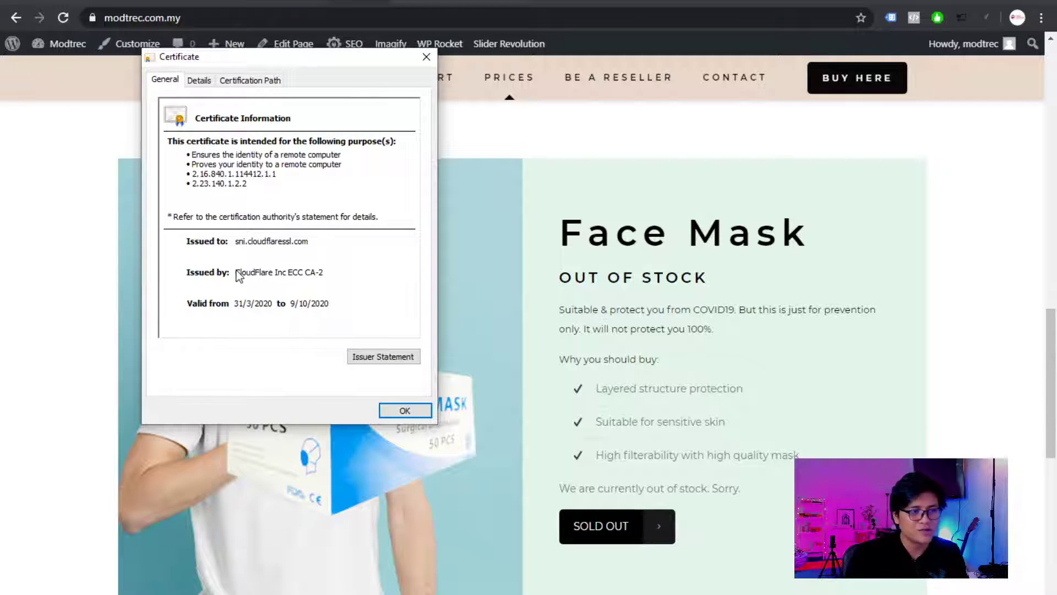
{"action": "left_click", "coordinate": [404, 411]}
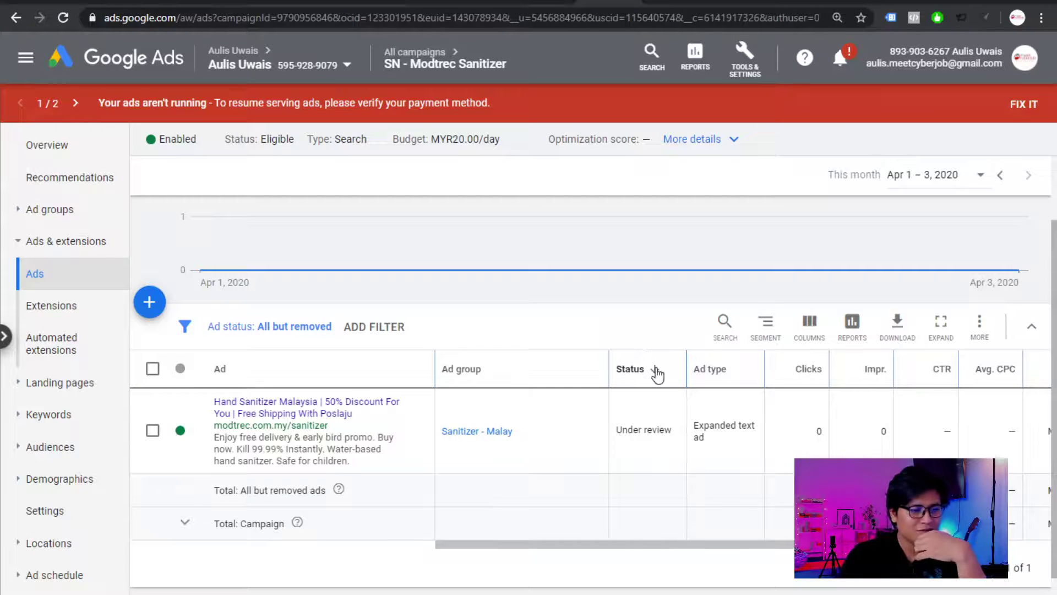
{"action": "left_click", "coordinate": [655, 370]}
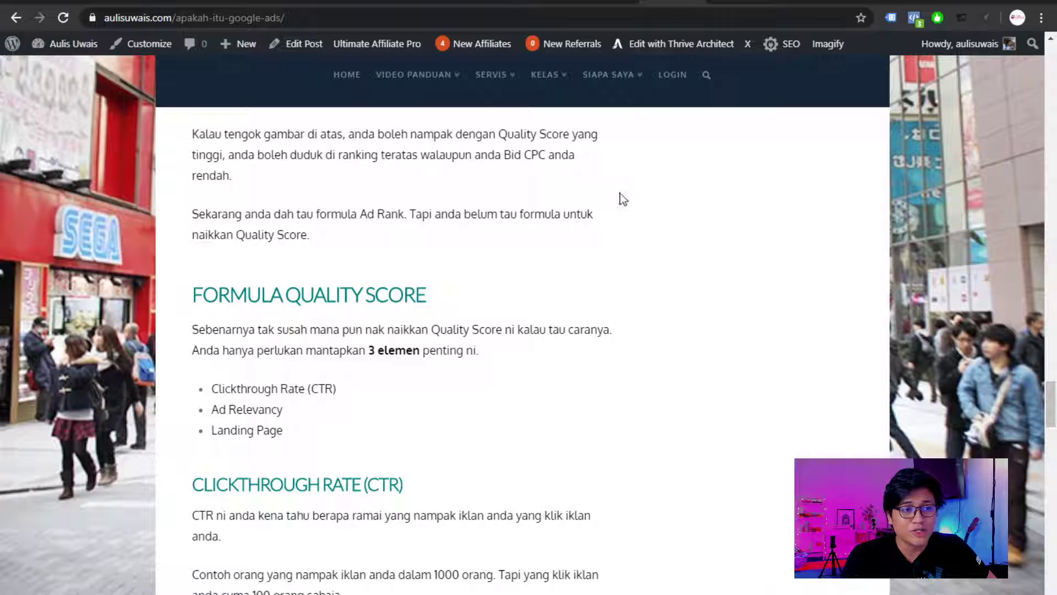
Return to the Google Ads blog article and open the site's Google Ads video guide page
{"action": "scroll", "coordinate": [622, 198], "scroll_direction": "up", "scroll_amount": 15}
{"action": "mouse_move", "coordinate": [430, 181]}
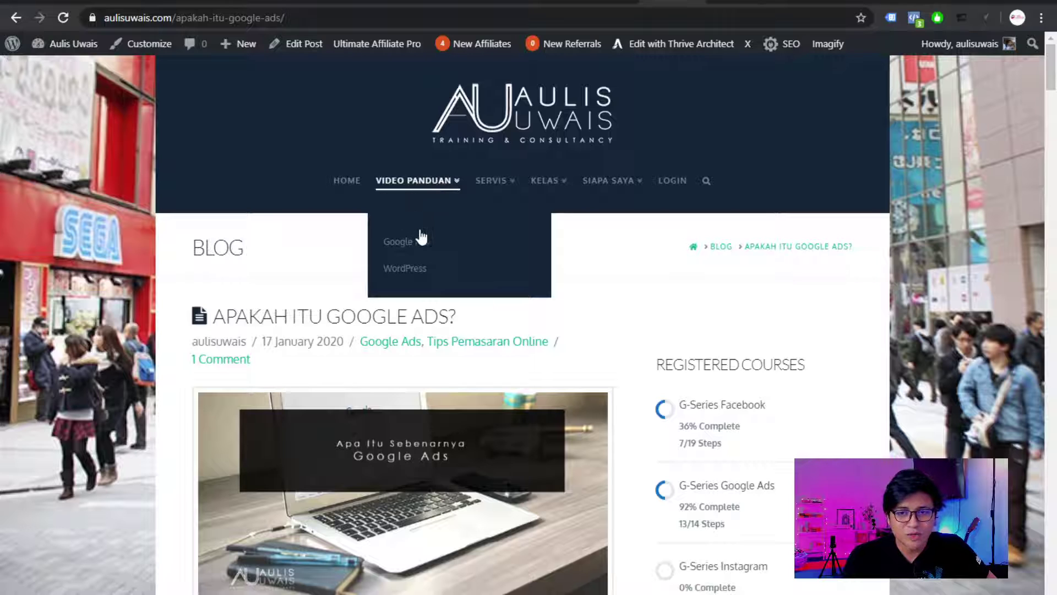
{"action": "left_click", "coordinate": [420, 252]}
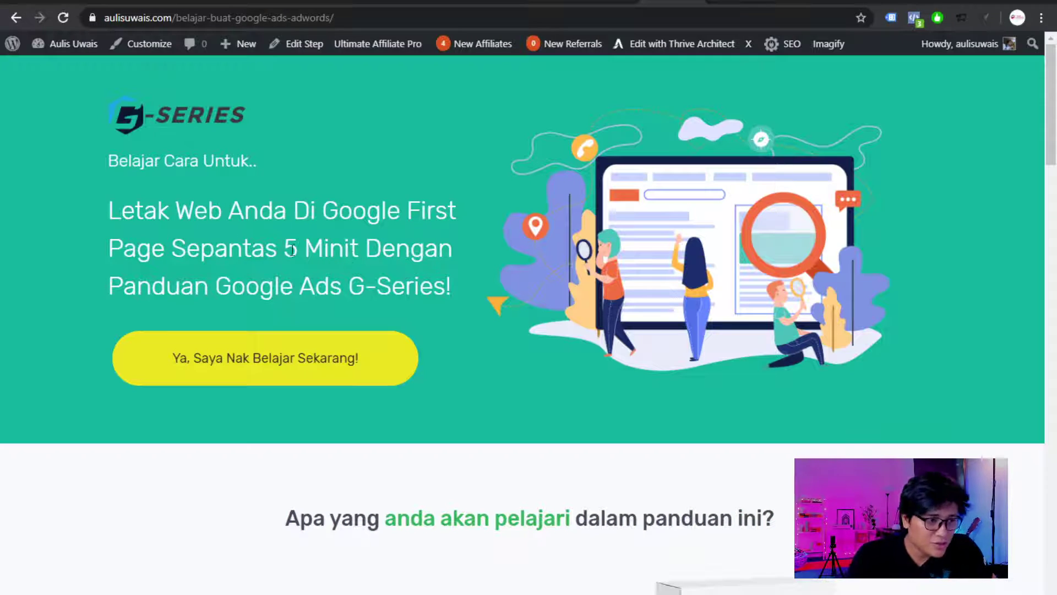
Review the G-Series Google Ads landing page, including its headline and the list of what the course teaches
{"action": "scroll", "coordinate": [430, 342], "scroll_direction": "down", "scroll_amount": 1}
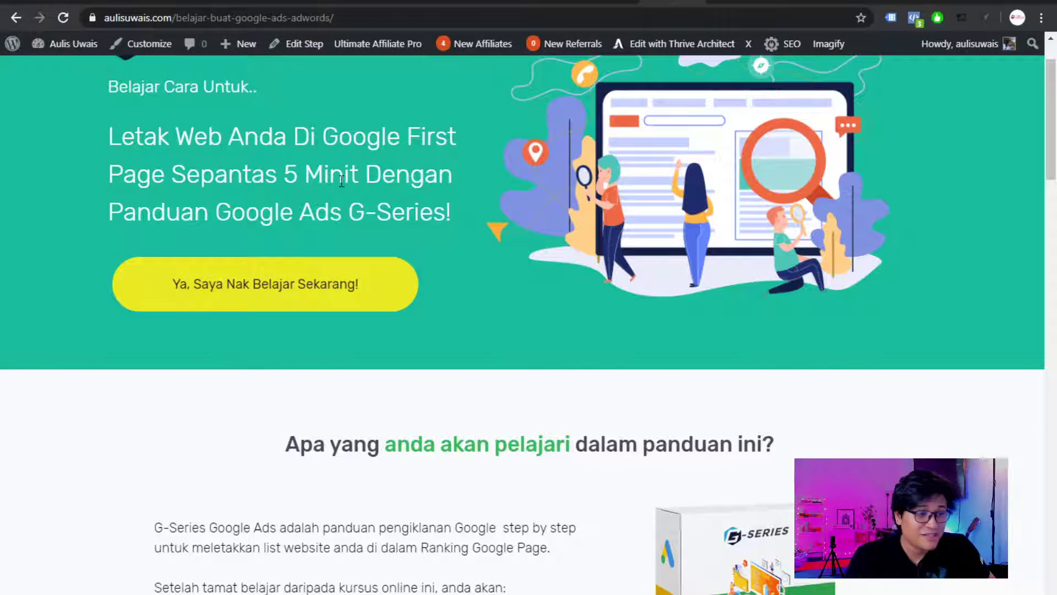
{"action": "scroll", "coordinate": [410, 488], "scroll_direction": "up", "scroll_amount": 1}
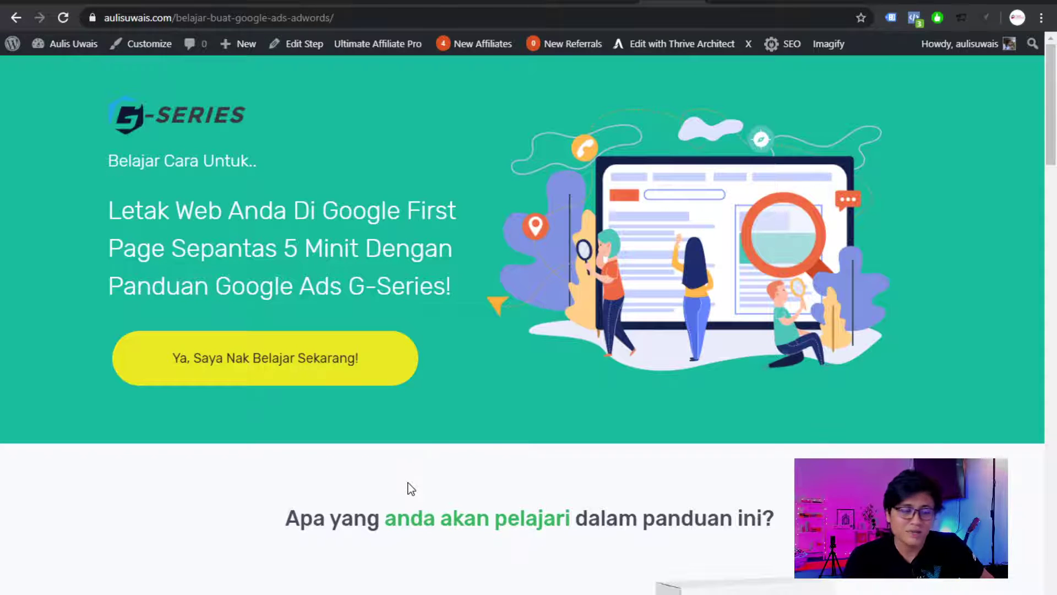
{"action": "scroll", "coordinate": [440, 374], "scroll_direction": "down", "scroll_amount": 4}
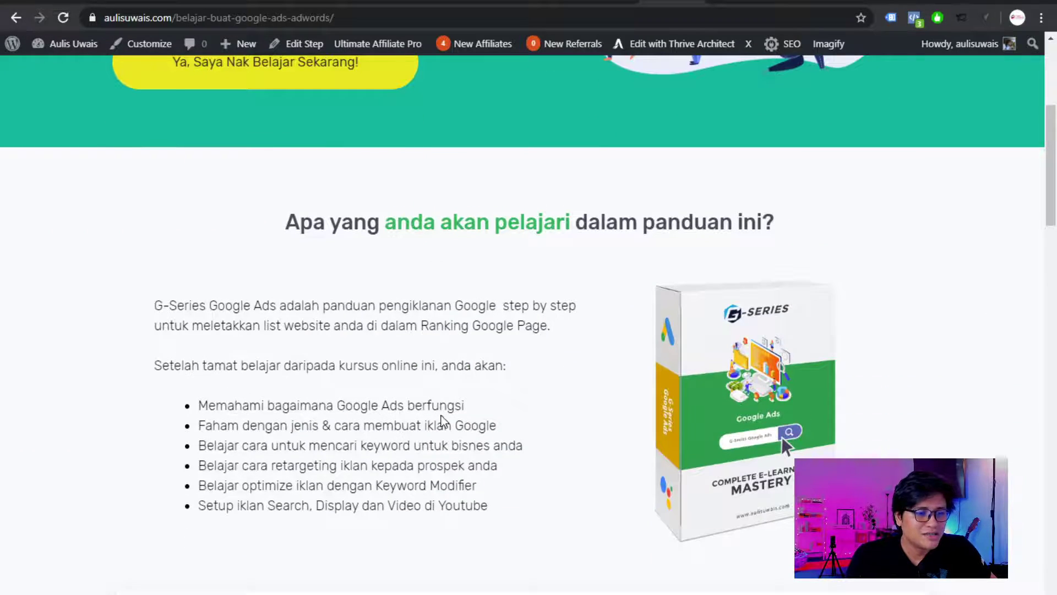
{"action": "scroll", "coordinate": [441, 408], "scroll_direction": "up", "scroll_amount": 2}
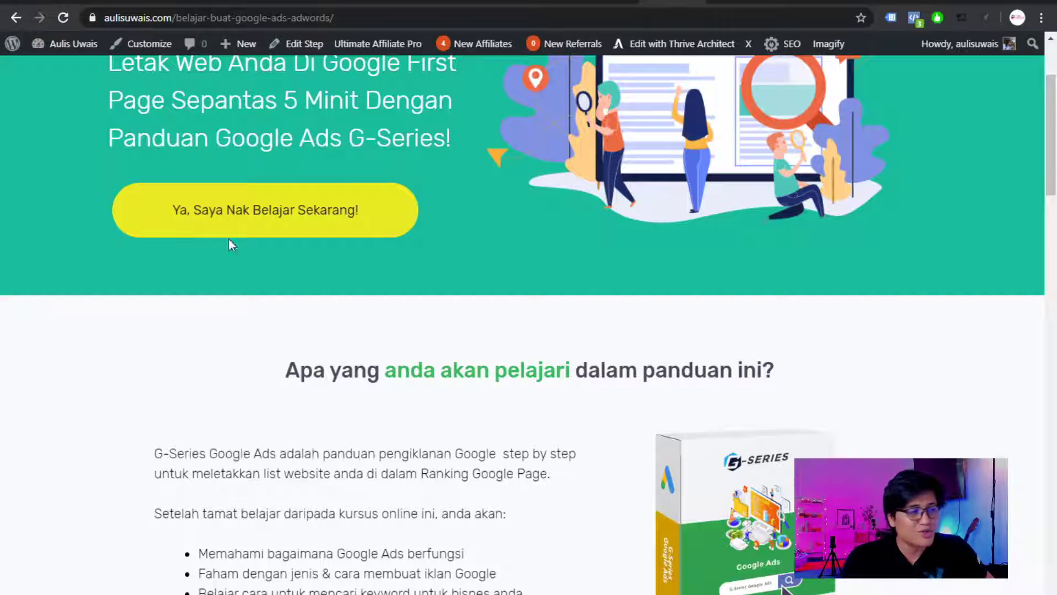
{"action": "scroll", "coordinate": [375, 273], "scroll_direction": "down", "scroll_amount": 3}
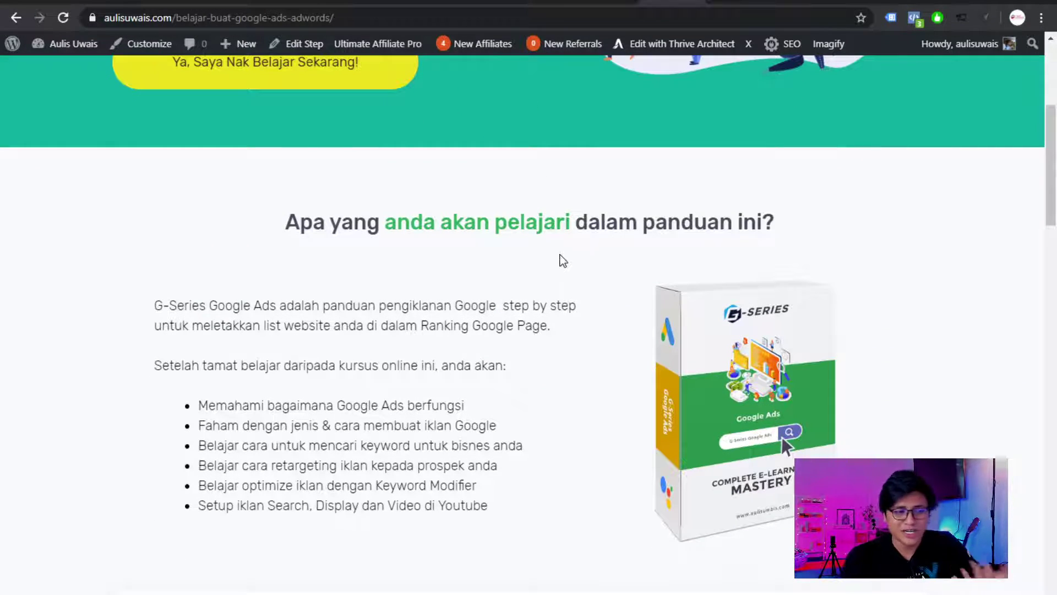
{"action": "scroll", "coordinate": [444, 226], "scroll_direction": "up", "scroll_amount": 2}
{"action": "scroll", "coordinate": [446, 227], "scroll_direction": "up", "scroll_amount": 2}
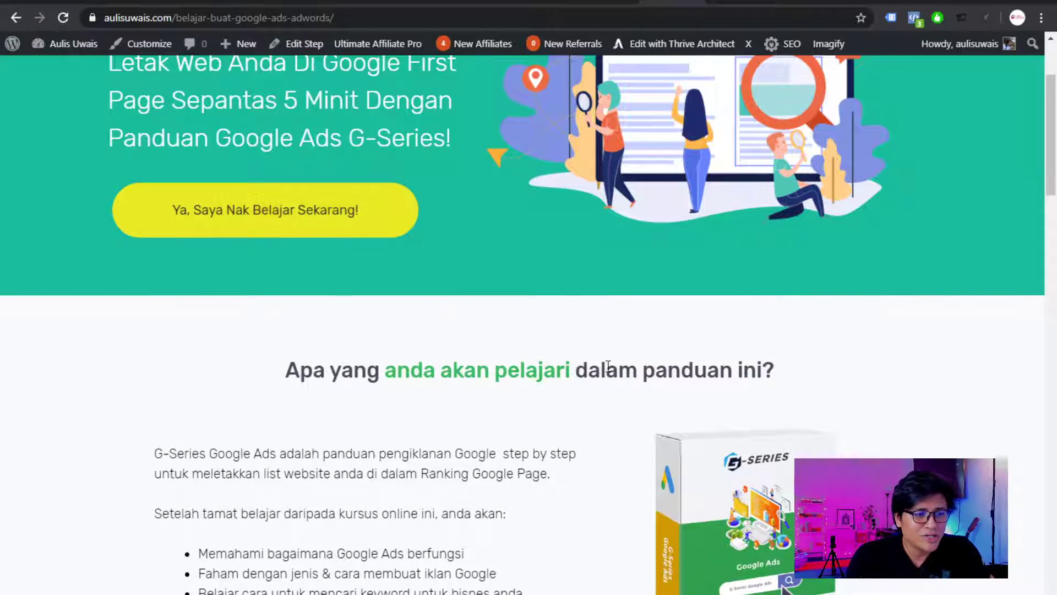
{"action": "scroll", "coordinate": [597, 387], "scroll_direction": "down", "scroll_amount": 5}
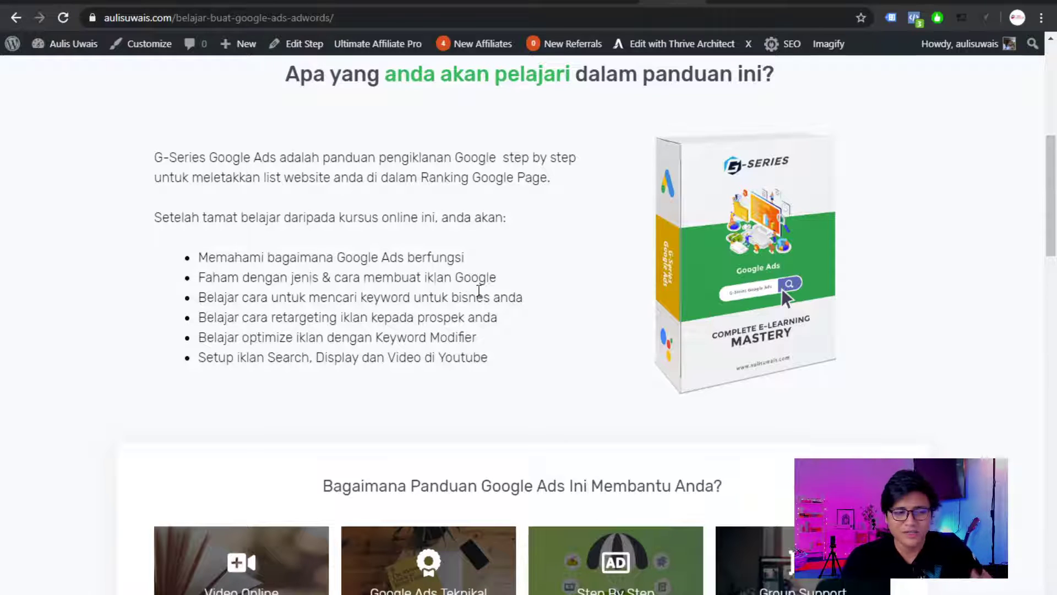
{"action": "scroll", "coordinate": [481, 279], "scroll_direction": "up", "scroll_amount": 1}
{"action": "scroll", "coordinate": [480, 279], "scroll_direction": "up", "scroll_amount": 6}
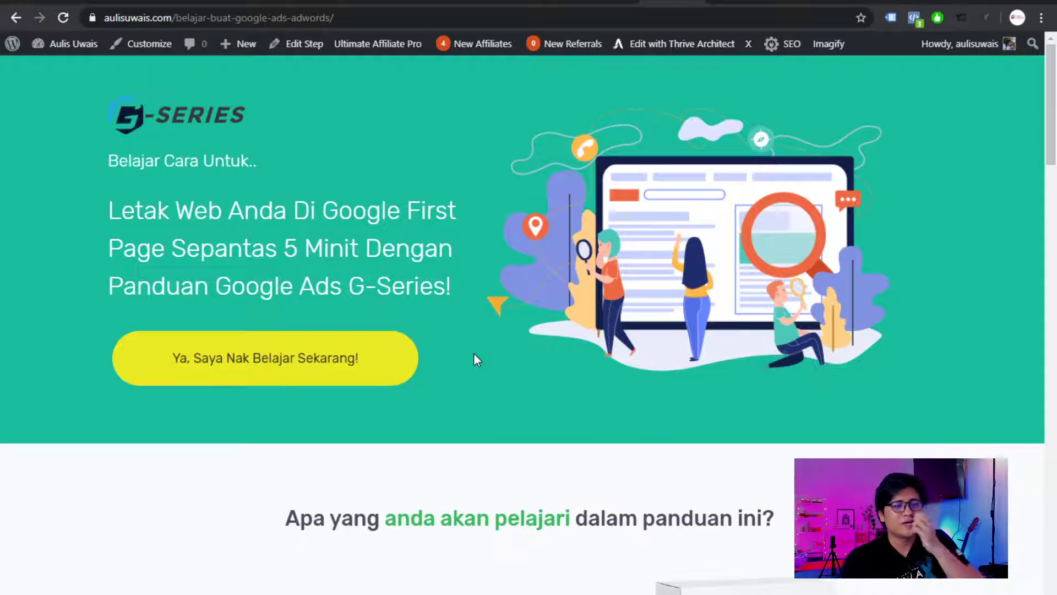
Jump to the G-Series course offer and open its product page in the shop through "Beli Sekarang"
{"action": "left_click", "coordinate": [292, 358]}
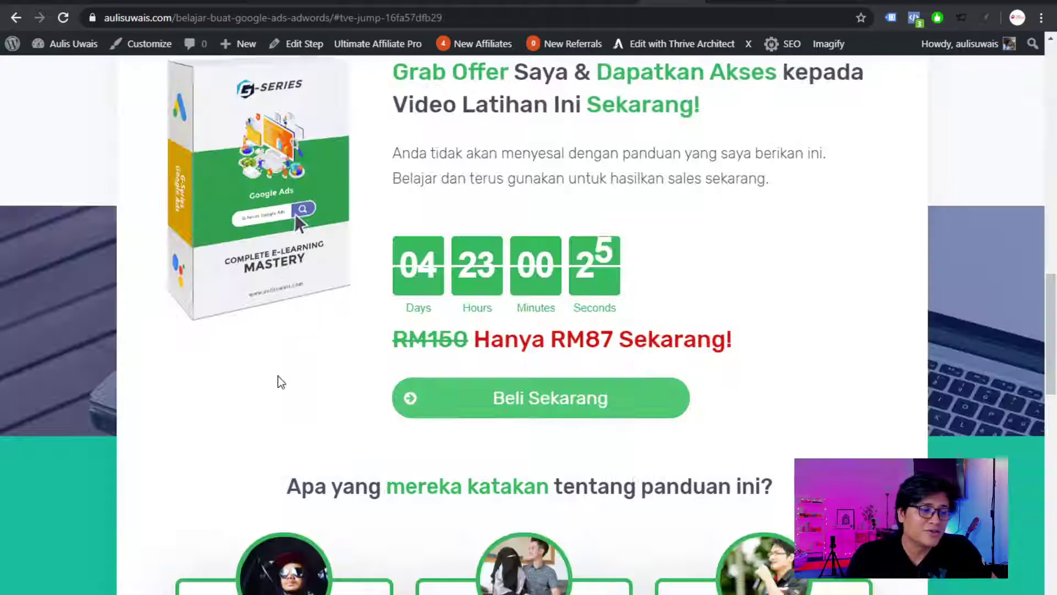
{"action": "scroll", "coordinate": [611, 331], "scroll_direction": "up", "scroll_amount": 1}
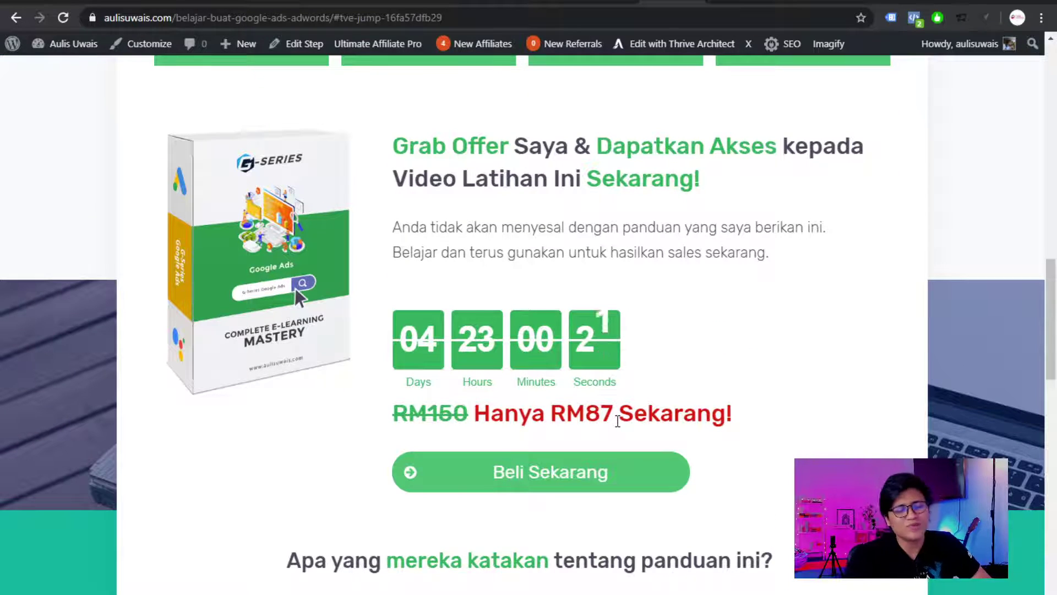
{"action": "left_click", "coordinate": [582, 489]}
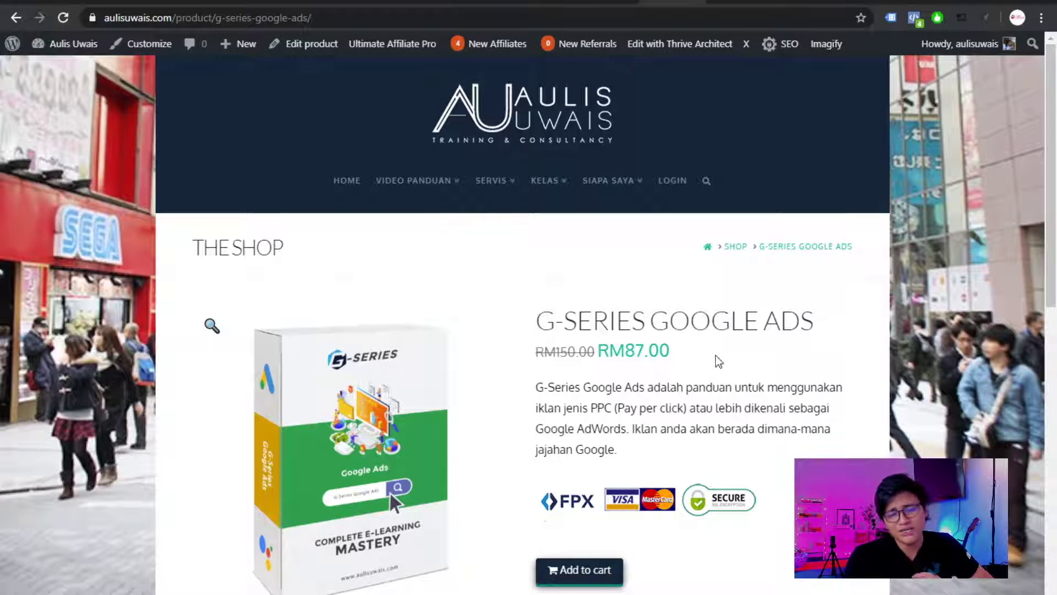
Go to the training site's home page with its blog posts, and switch to the trainer's Facebook page
{"action": "left_click", "coordinate": [664, 126]}
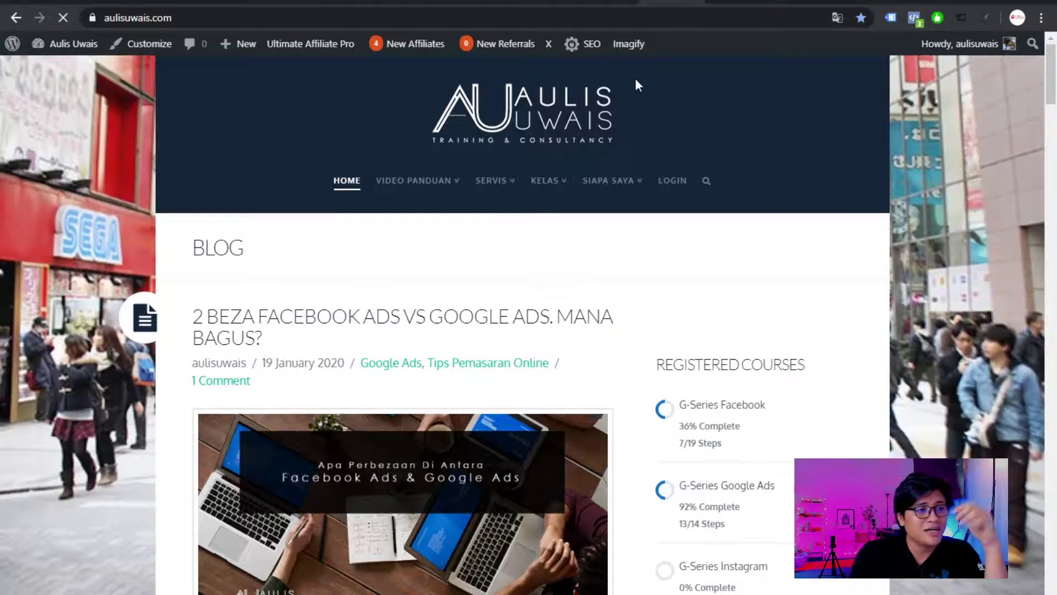
{"action": "left_click", "coordinate": [230, 2]}
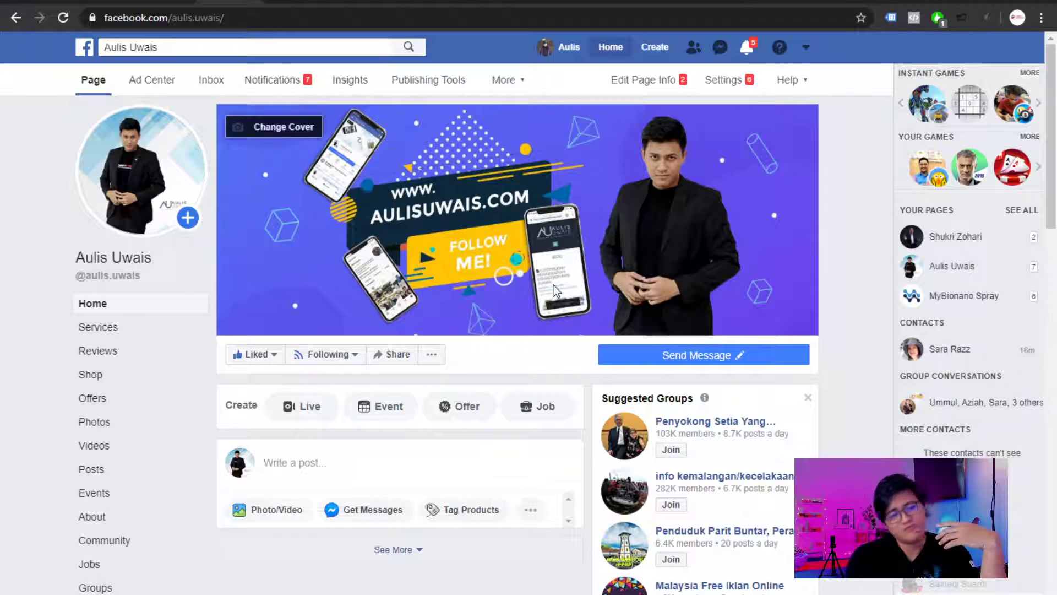